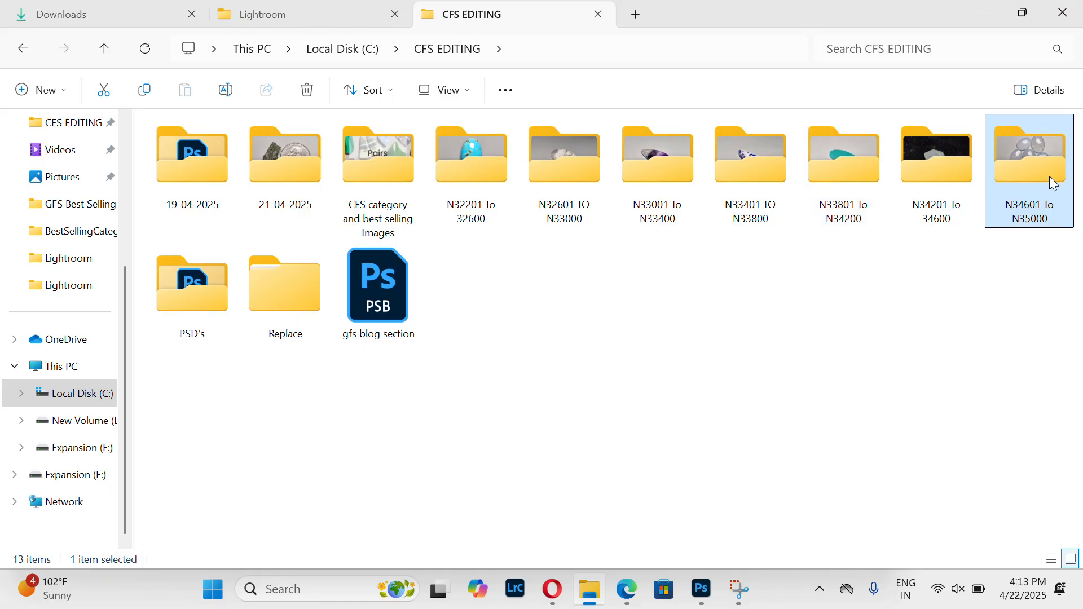
Copy the name of the N34601 To N35000 folder in CFS EDITING without changing it
{"action": "mouse_move", "coordinate": [1045, 179]}
{"action": "key", "text": "F2"}
{"action": "key", "text": "ctrl+c"}
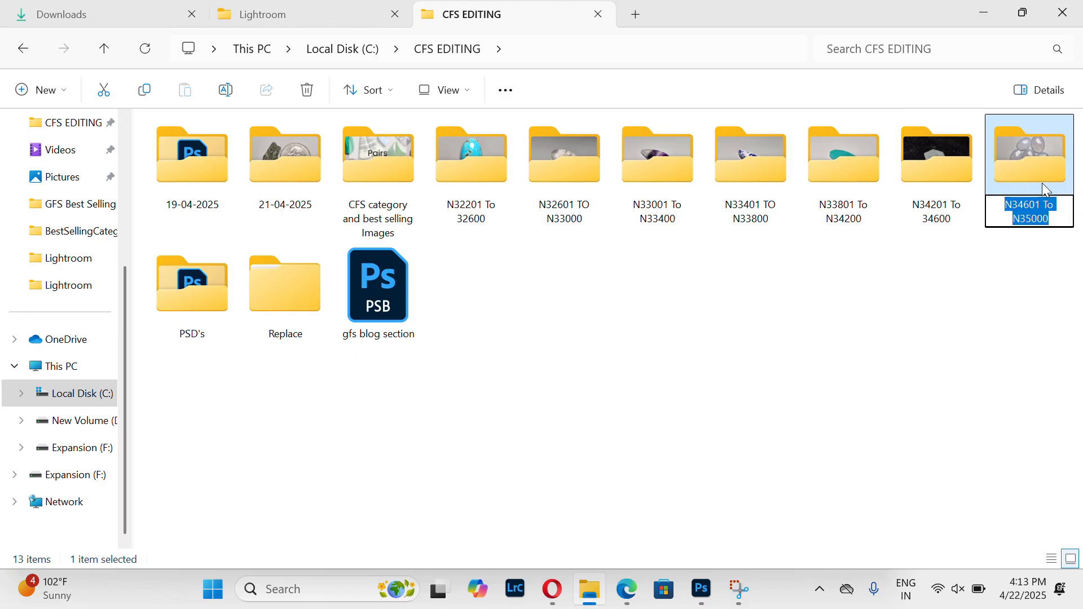
{"action": "left_click", "coordinate": [463, 432]}
Find and launch Adobe Lightroom Classic
{"action": "key", "text": "super"}
{"action": "type", "text": "li"}
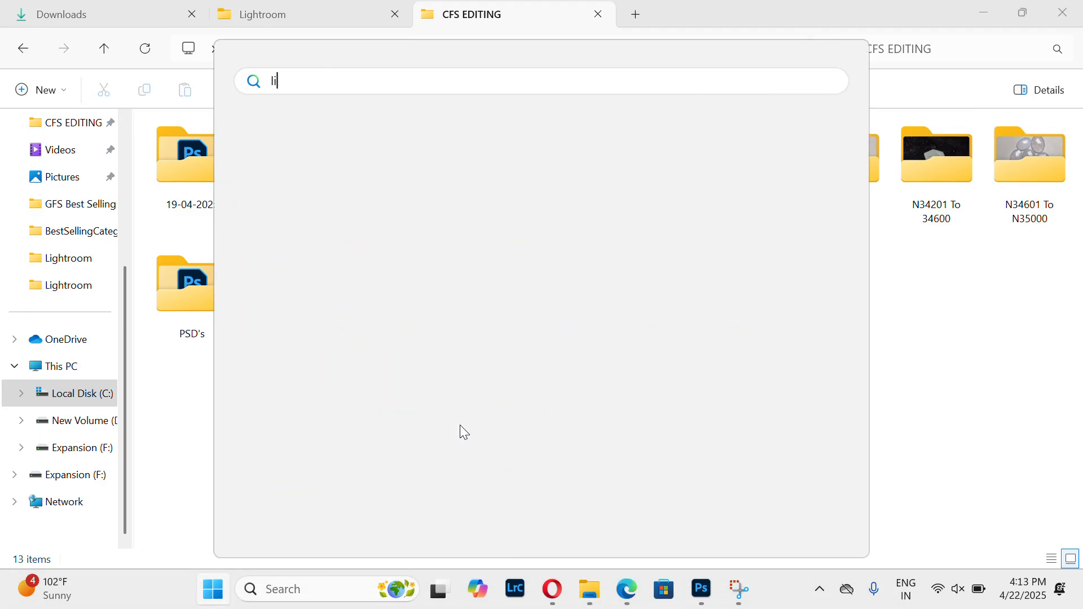
{"action": "type", "text": "ghtroom"}
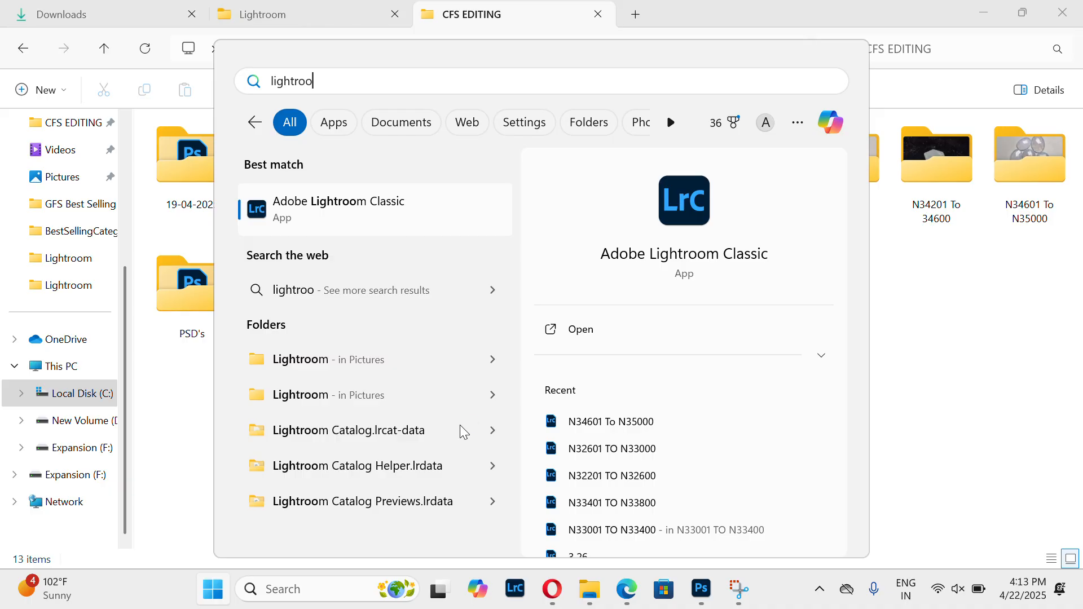
{"action": "key", "text": "Return"}
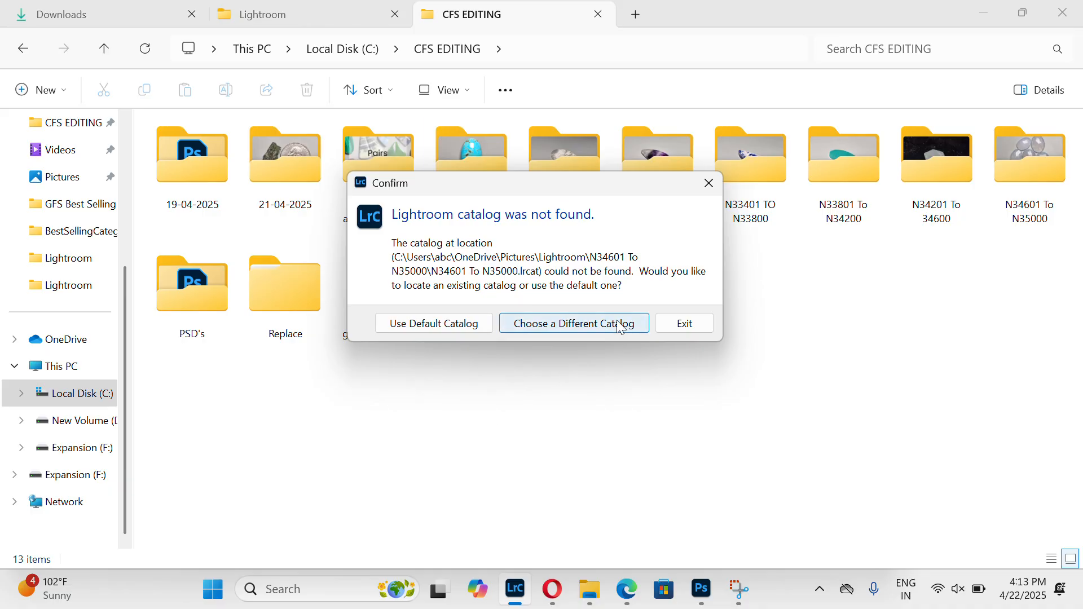
Choose a different catalog by creating a new one named N34601 To N35000 in the Lightroom folder under Pictures
{"action": "left_click", "coordinate": [597, 331]}
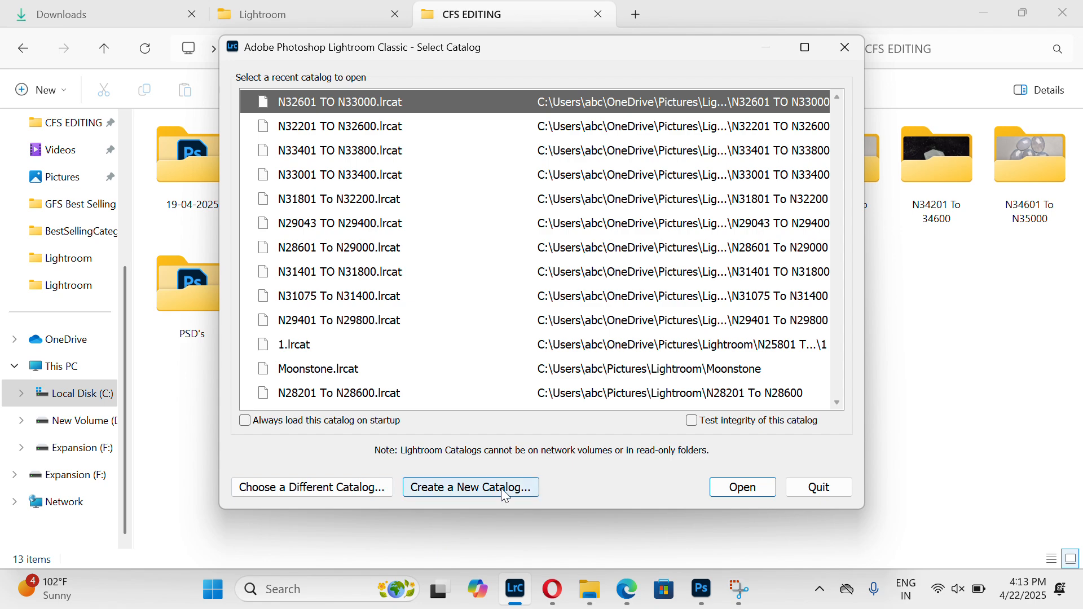
{"action": "left_click", "coordinate": [505, 496]}
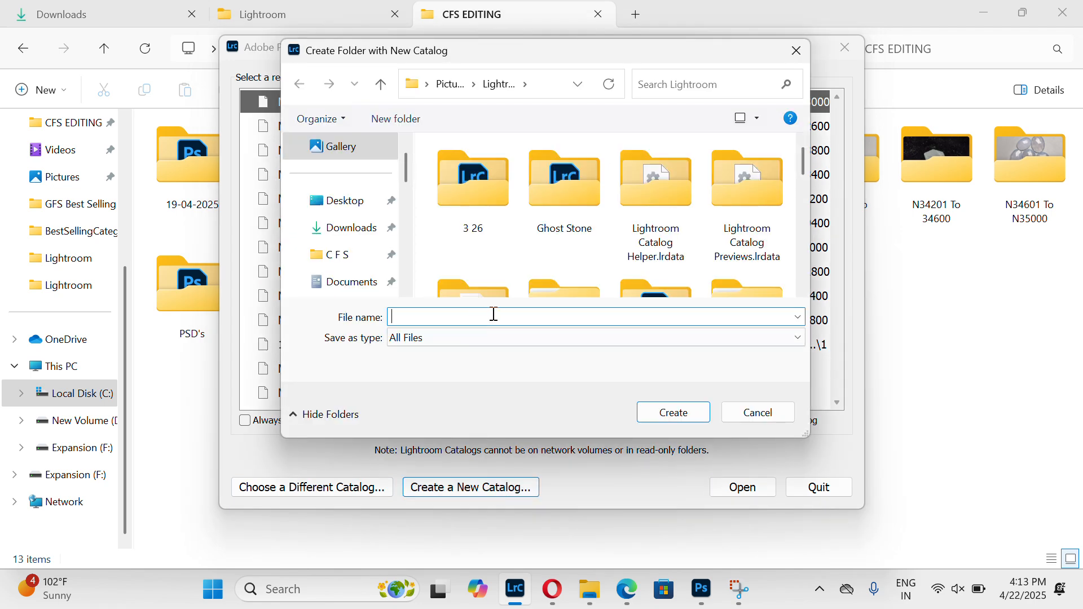
{"action": "key", "text": "ctrl+v"}
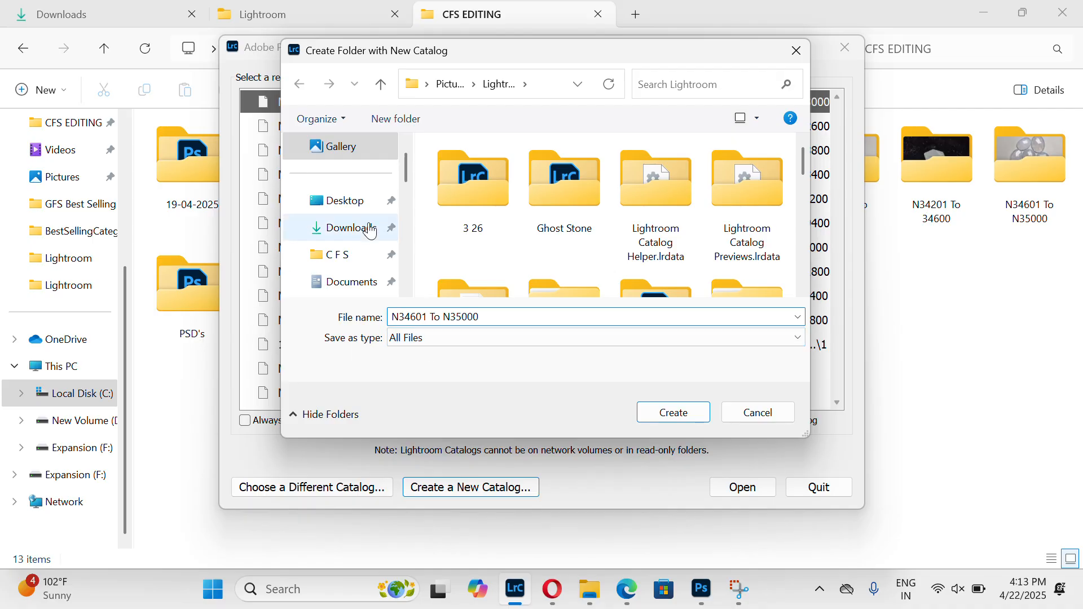
{"action": "scroll", "coordinate": [606, 236], "scroll_direction": "down", "scroll_amount": 3}
{"action": "scroll", "coordinate": [609, 239], "scroll_direction": "up", "scroll_amount": 3}
{"action": "scroll", "coordinate": [611, 241], "scroll_direction": "down", "scroll_amount": 6}
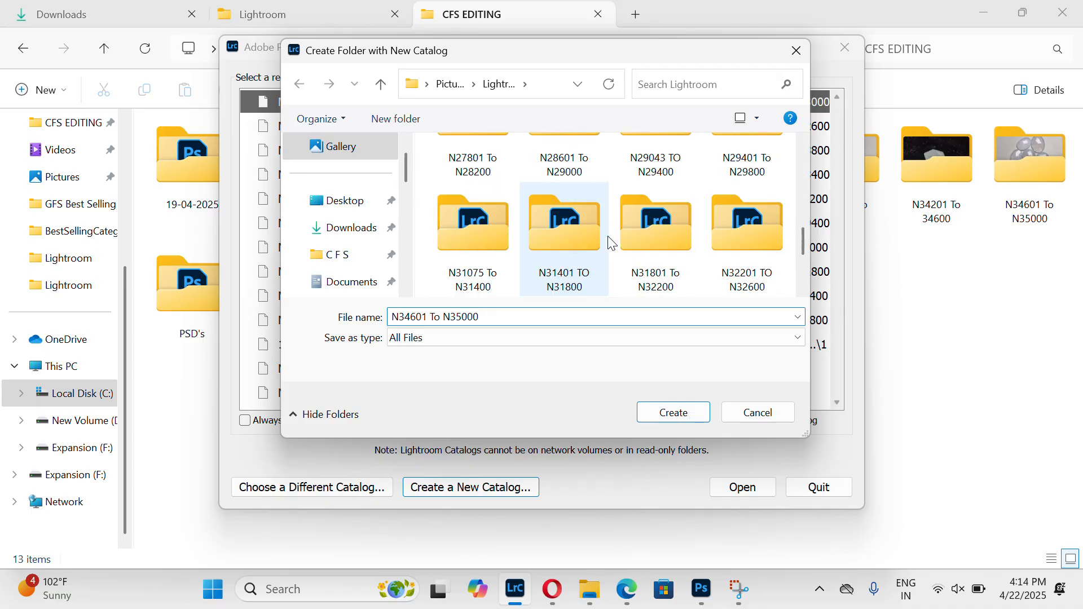
{"action": "scroll", "coordinate": [611, 242], "scroll_direction": "down", "scroll_amount": 2}
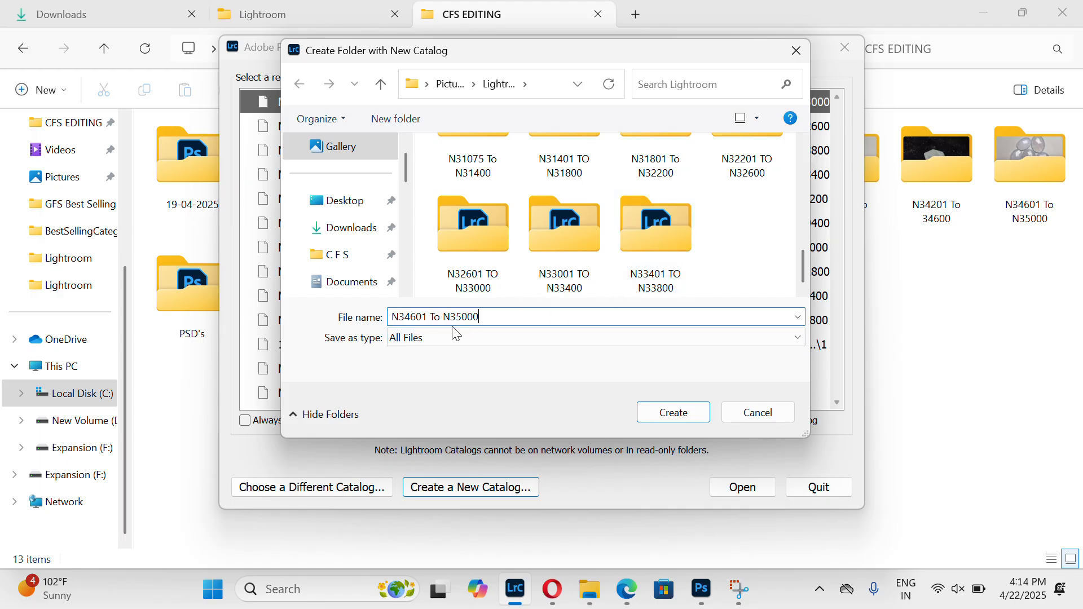
{"action": "left_click", "coordinate": [672, 416]}
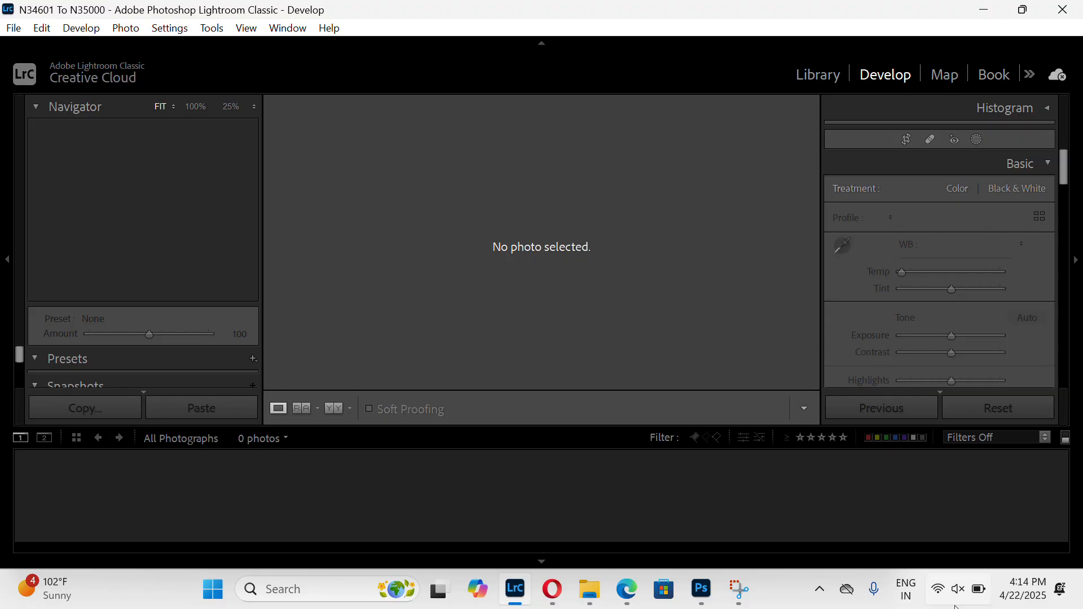
Look through the photos in the N34601 To N35000 folder in File Explorer and return to Lightroom Classic
{"action": "left_click", "coordinate": [591, 593]}
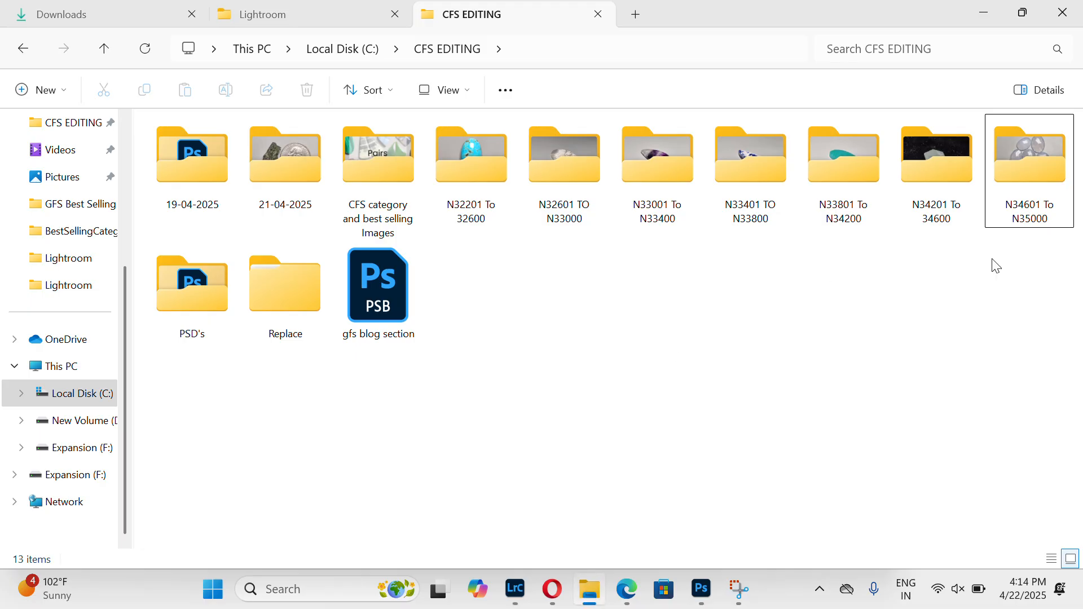
{"action": "double_click", "coordinate": [1027, 174]}
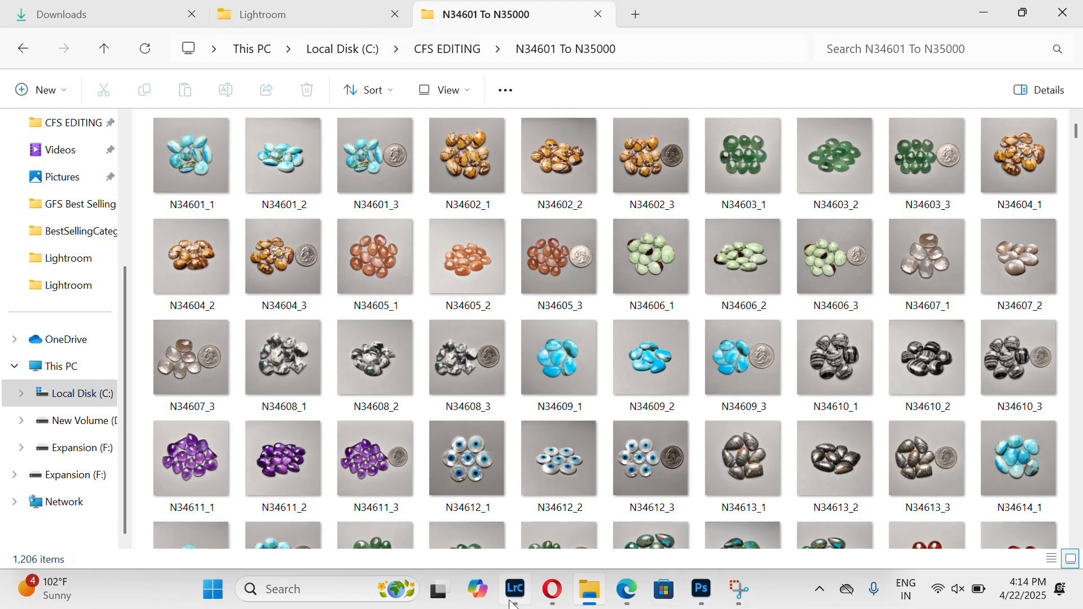
{"action": "mouse_move", "coordinate": [499, 577]}
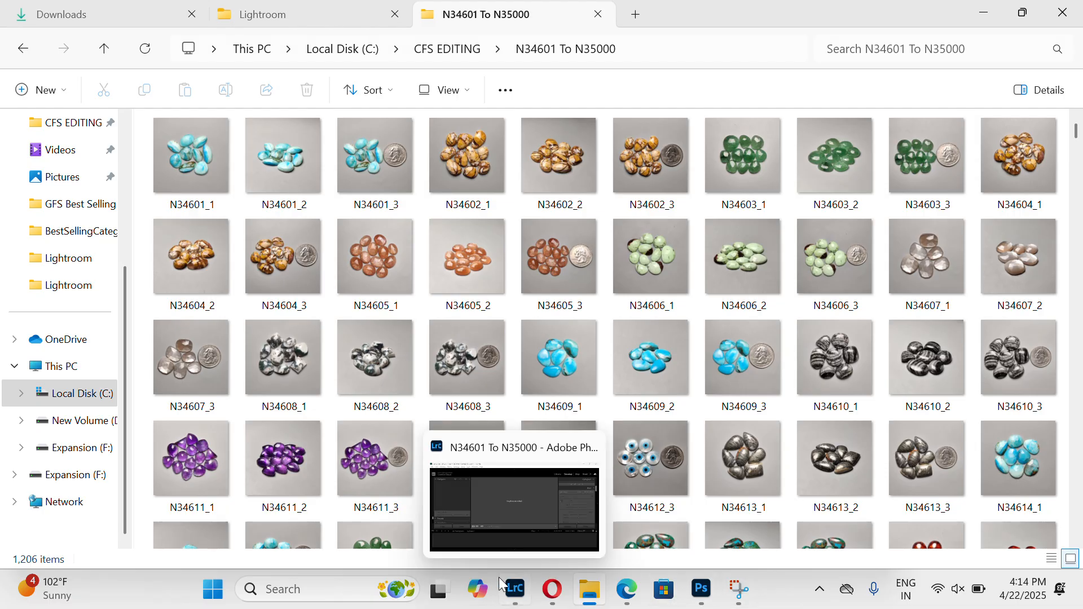
{"action": "left_click", "coordinate": [489, 520]}
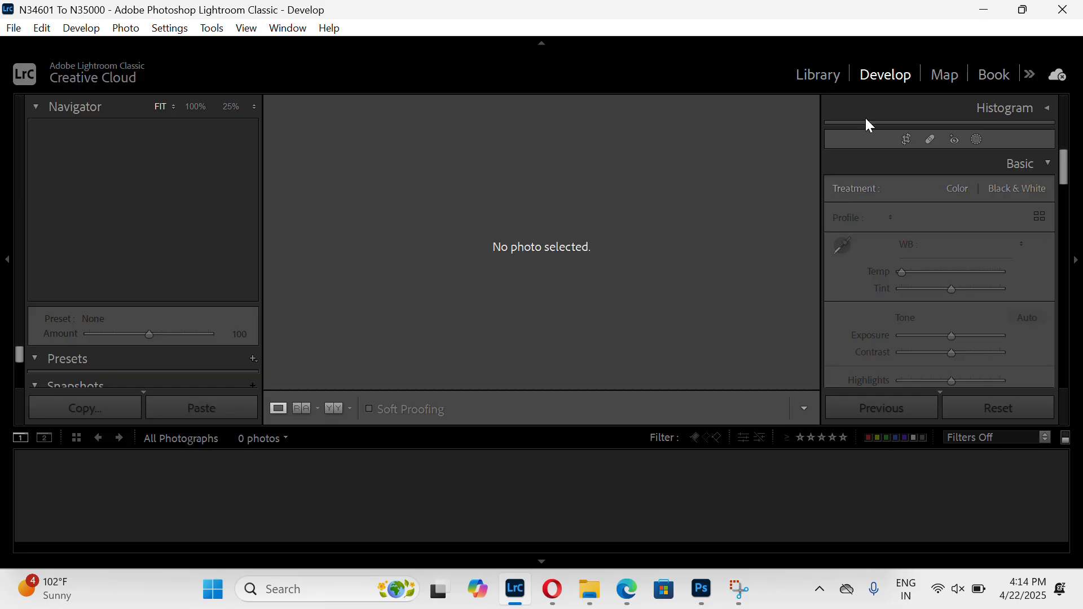
Start a photo import from the Library module with the CFS EDITING folder N34601 To N35000 as the source
{"action": "left_click", "coordinate": [820, 73]}
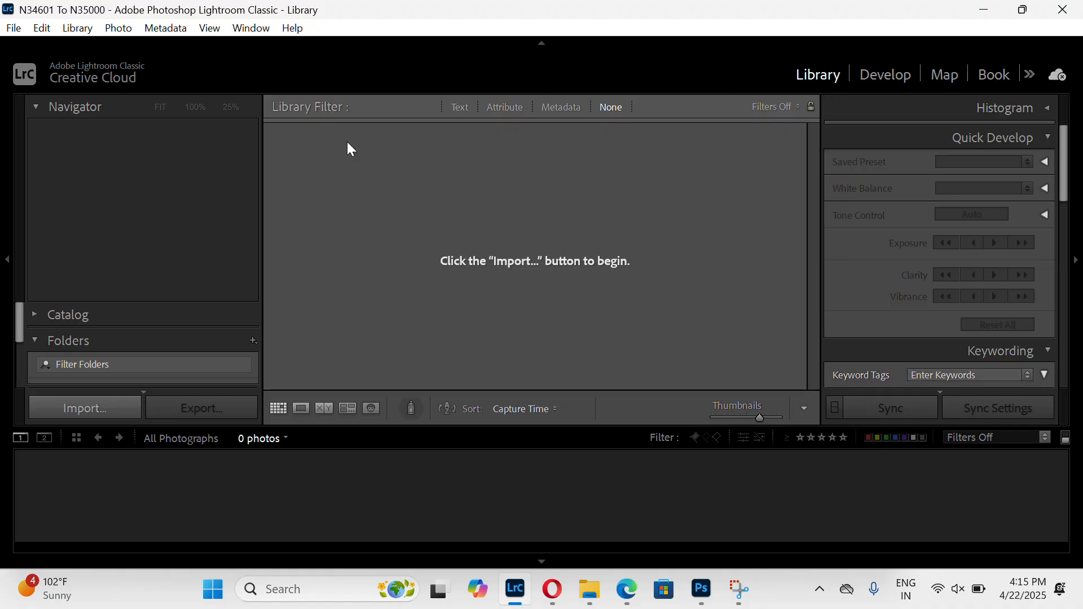
{"action": "left_click", "coordinate": [85, 408]}
{"action": "left_click", "coordinate": [97, 411]}
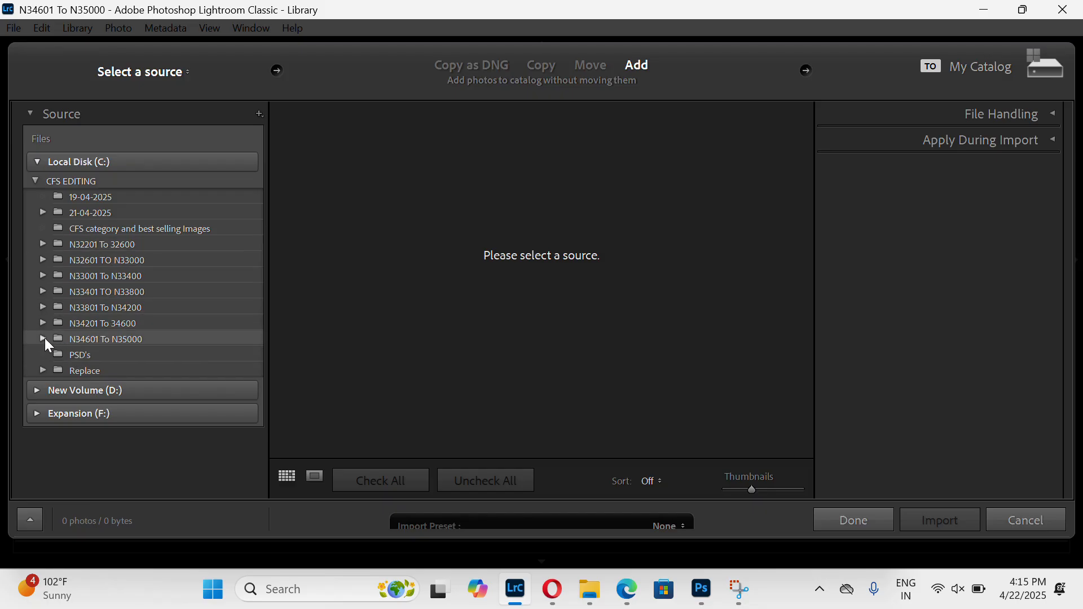
{"action": "left_click", "coordinate": [93, 339]}
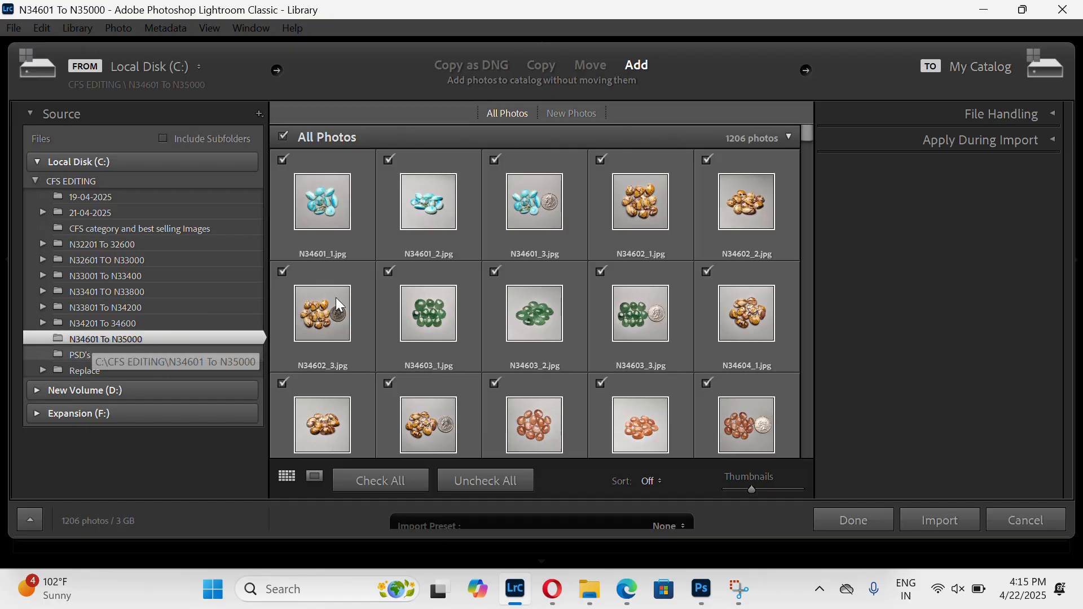
Uncheck all photos for import and switch the source to the 19-04-2025 folder
{"action": "left_click", "coordinate": [290, 133]}
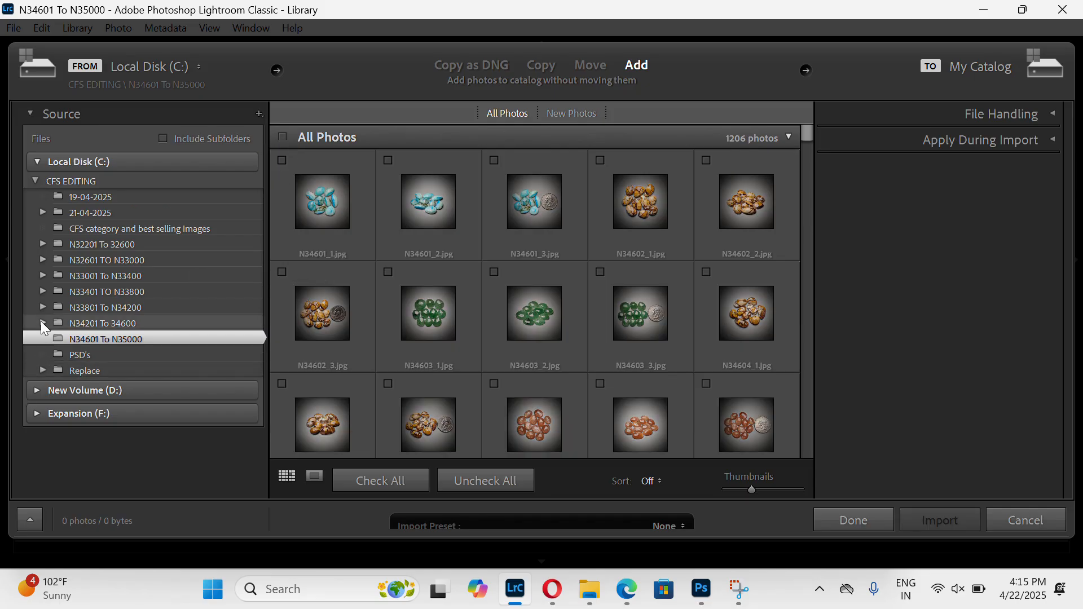
{"action": "left_click", "coordinate": [102, 199]}
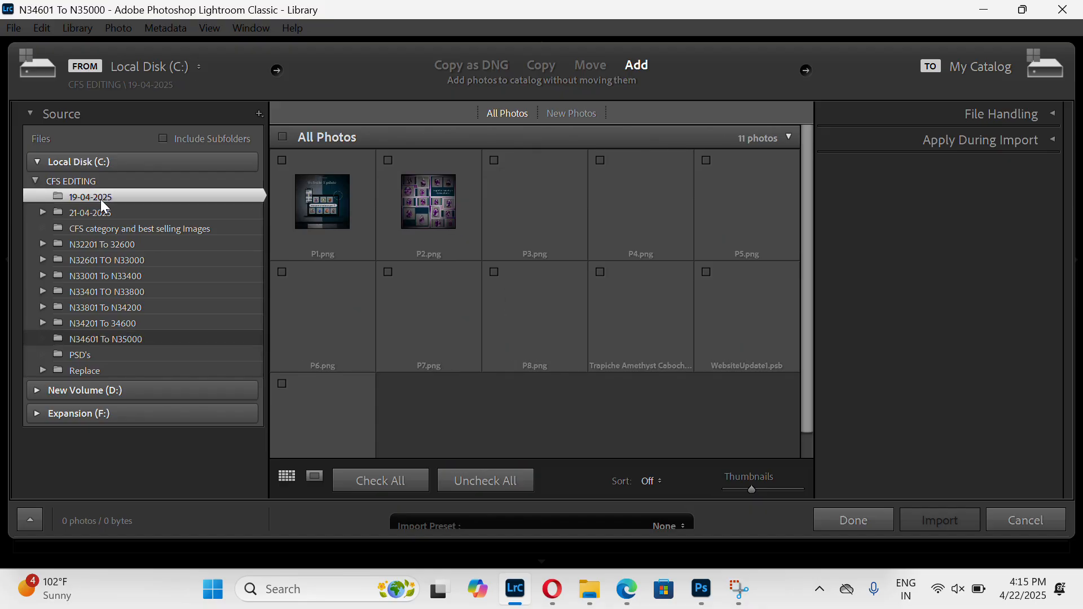
Add the photo N34601_1 from its File Explorer folder to the Lightroom Classic import window
{"action": "left_click", "coordinate": [590, 590]}
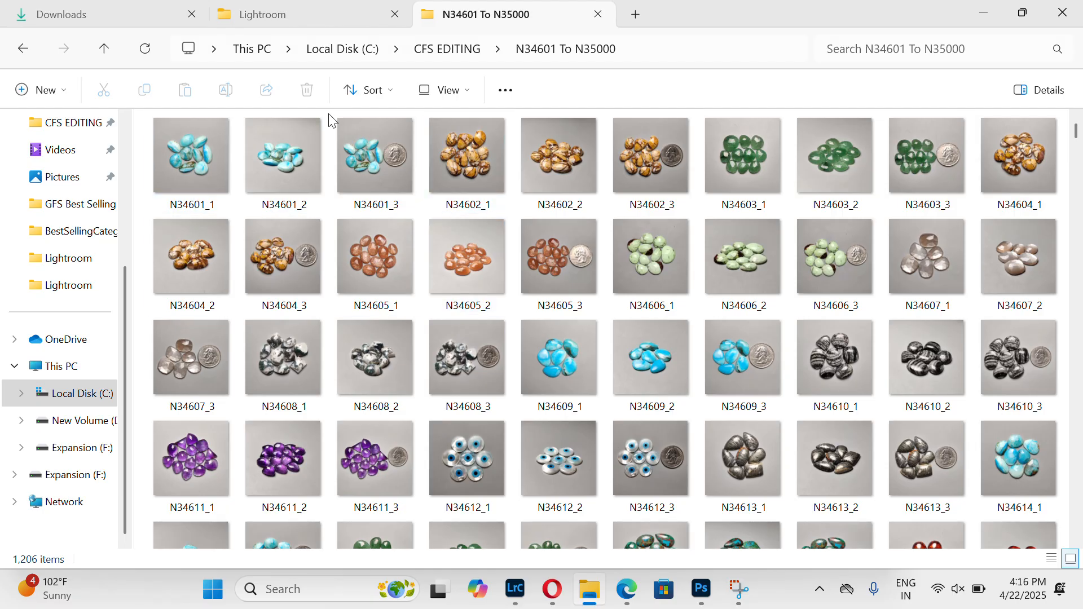
{"action": "left_click", "coordinate": [198, 191]}
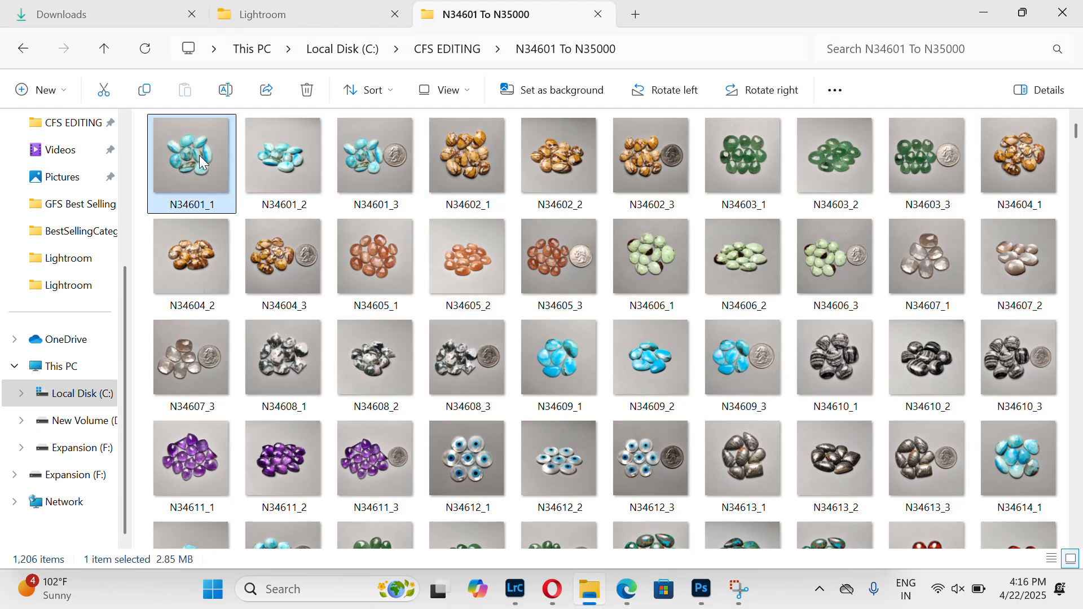
{"action": "left_click_drag", "start_coordinate": [201, 164], "coordinate": [503, 212]}
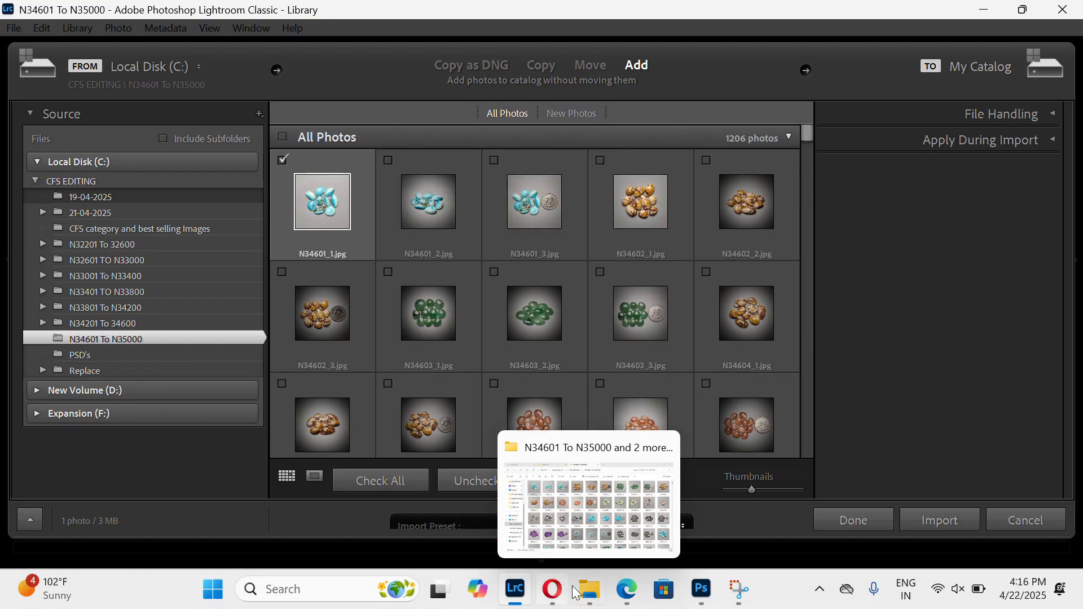
{"action": "left_click", "coordinate": [590, 590]}
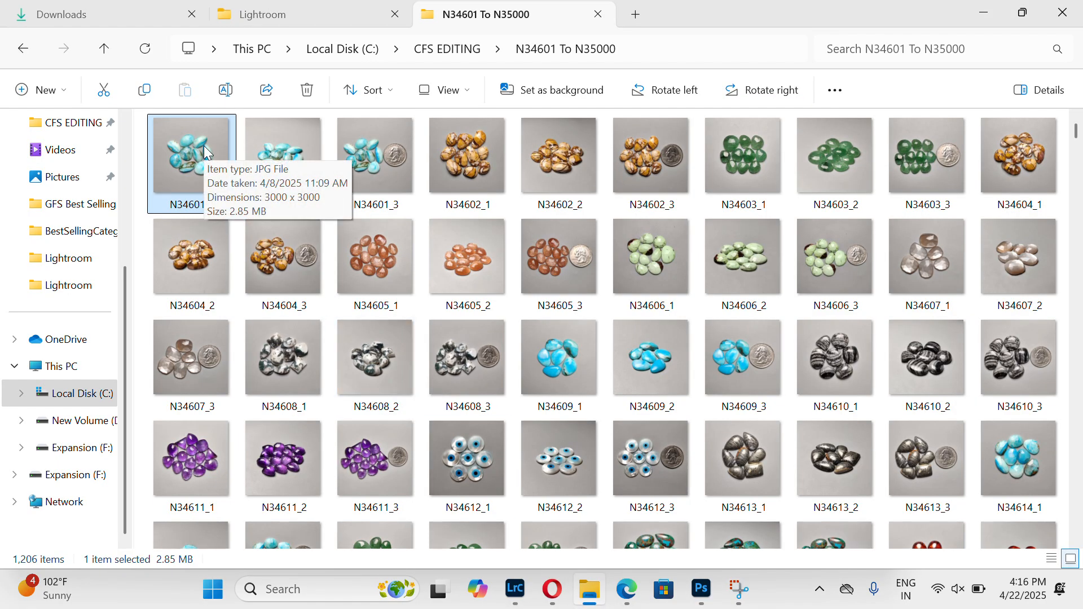
{"action": "left_click", "coordinate": [516, 588]}
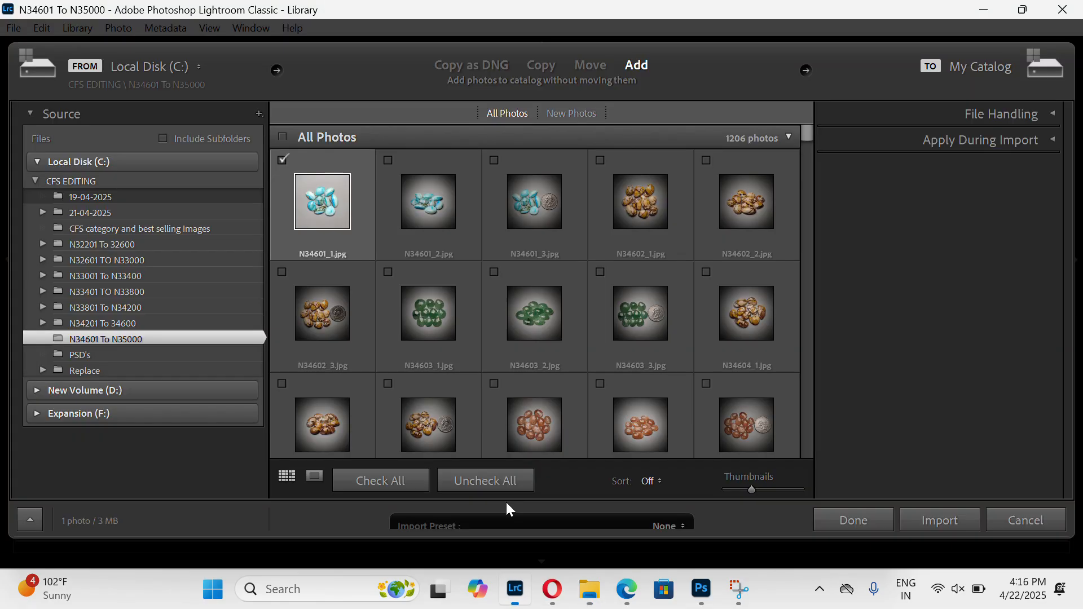
Check all photos of the N34601 To N35000 folder and import them into the catalog
{"action": "scroll", "coordinate": [808, 246], "scroll_direction": "down", "scroll_amount": 3}
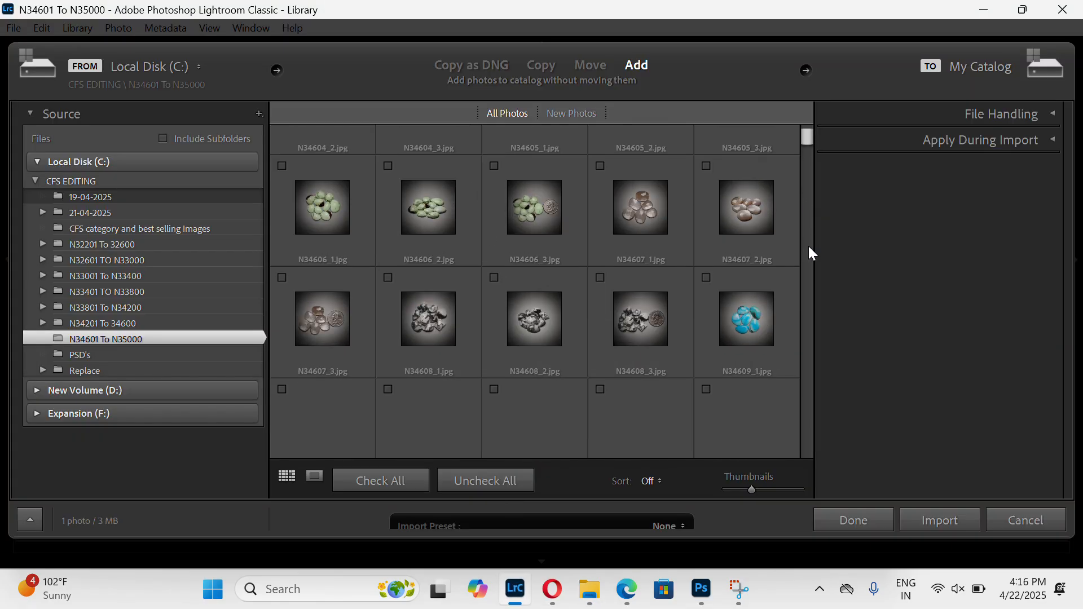
{"action": "scroll", "coordinate": [808, 246], "scroll_direction": "up", "scroll_amount": 3}
{"action": "left_click", "coordinate": [283, 137]}
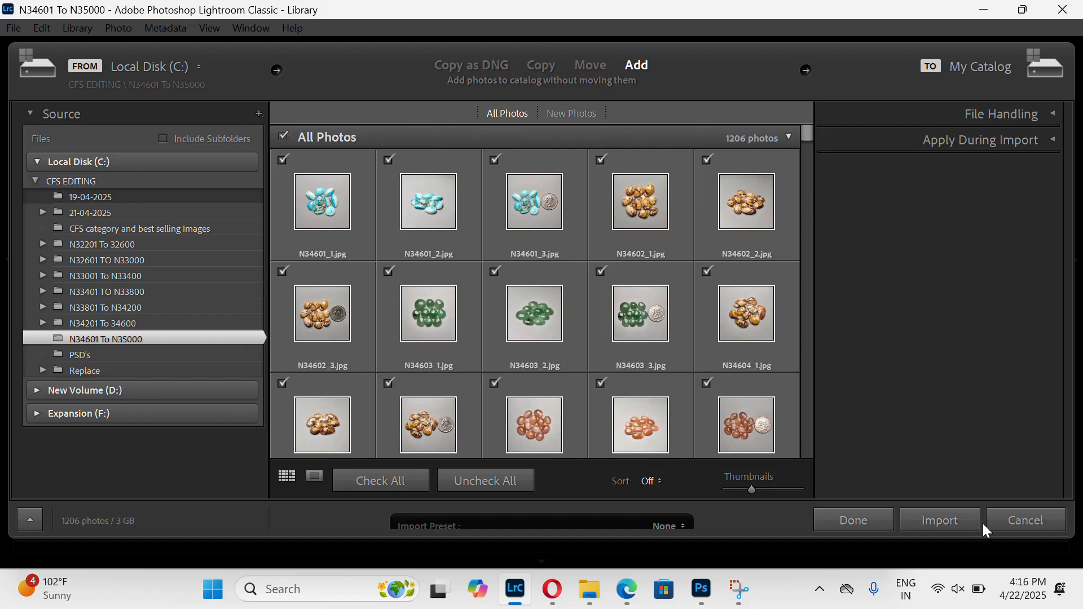
{"action": "left_click", "coordinate": [959, 527]}
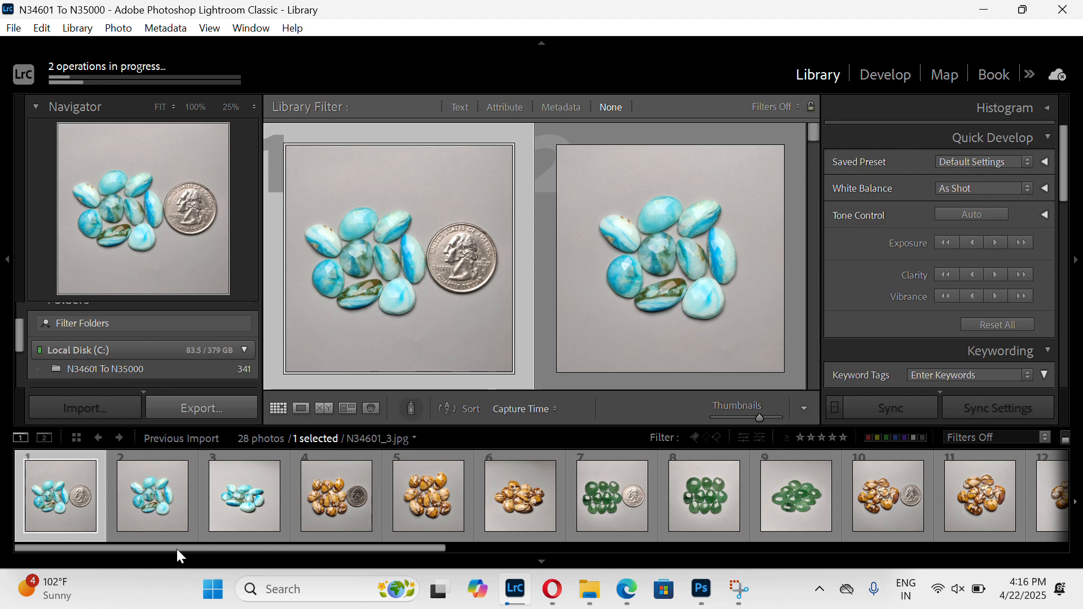
Browse the imported photos and open the first one, N34601_3.jpg, in the Develop module
{"action": "scroll", "coordinate": [401, 554], "scroll_direction": "right", "scroll_amount": 5}
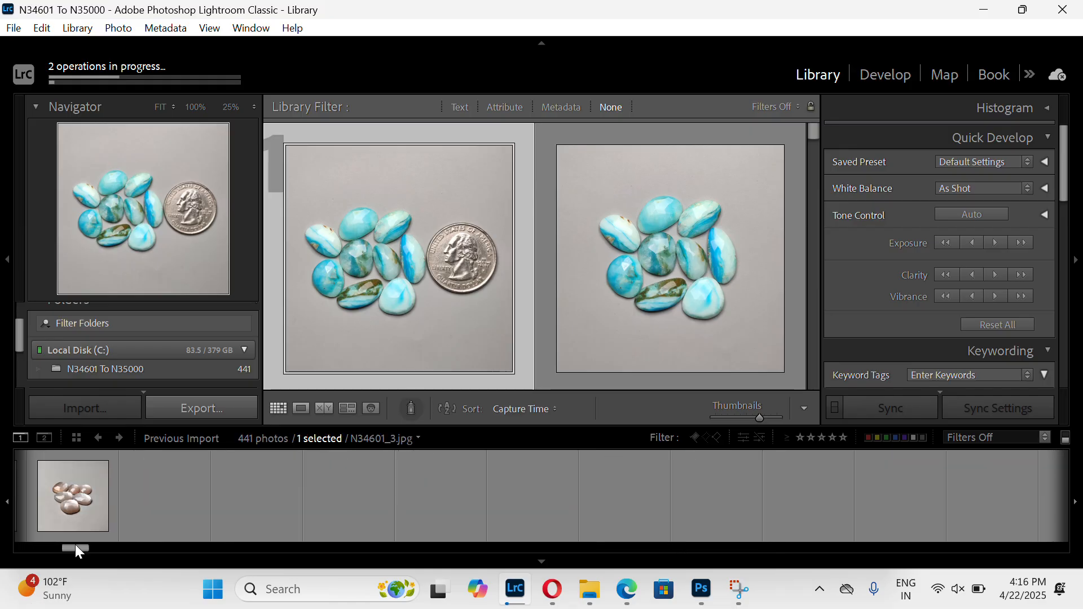
{"action": "left_click_drag", "start_coordinate": [86, 550], "coordinate": [11, 548]}
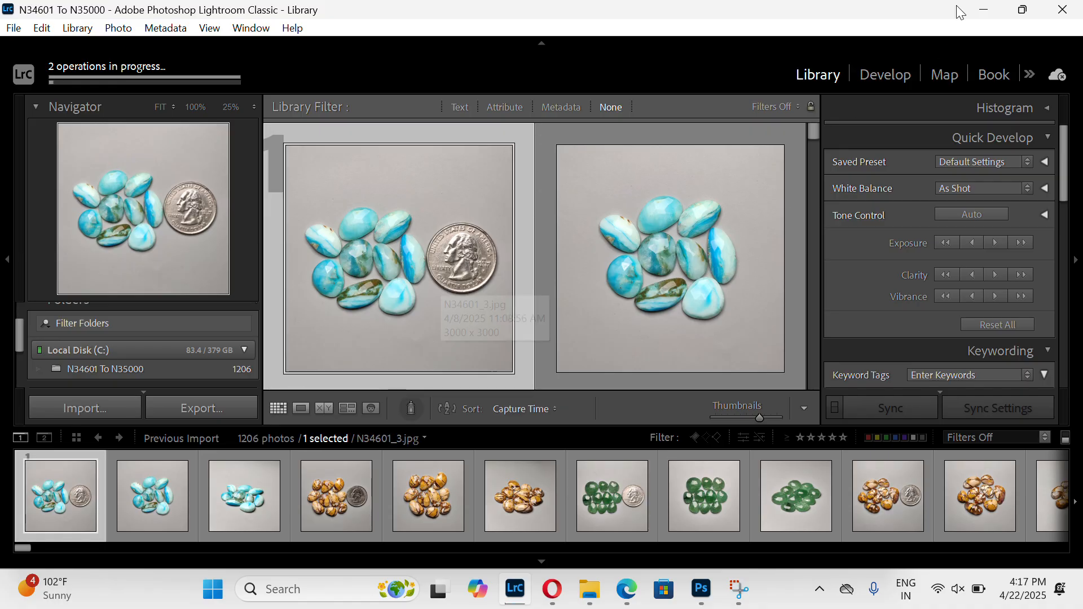
{"action": "left_click", "coordinate": [872, 78]}
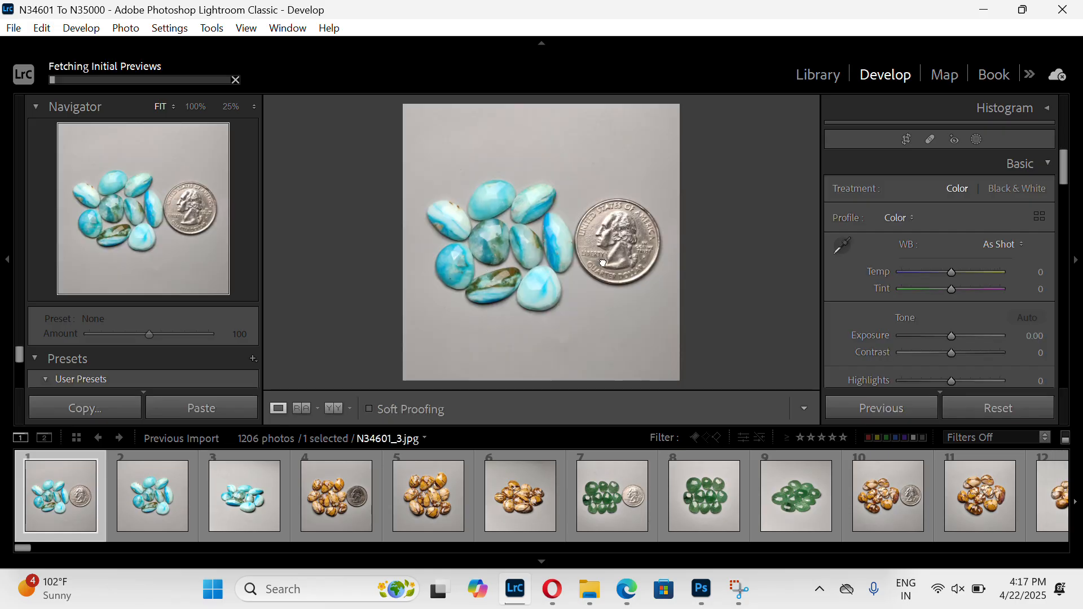
{"action": "left_click", "coordinate": [604, 263]}
{"action": "left_click", "coordinate": [579, 258]}
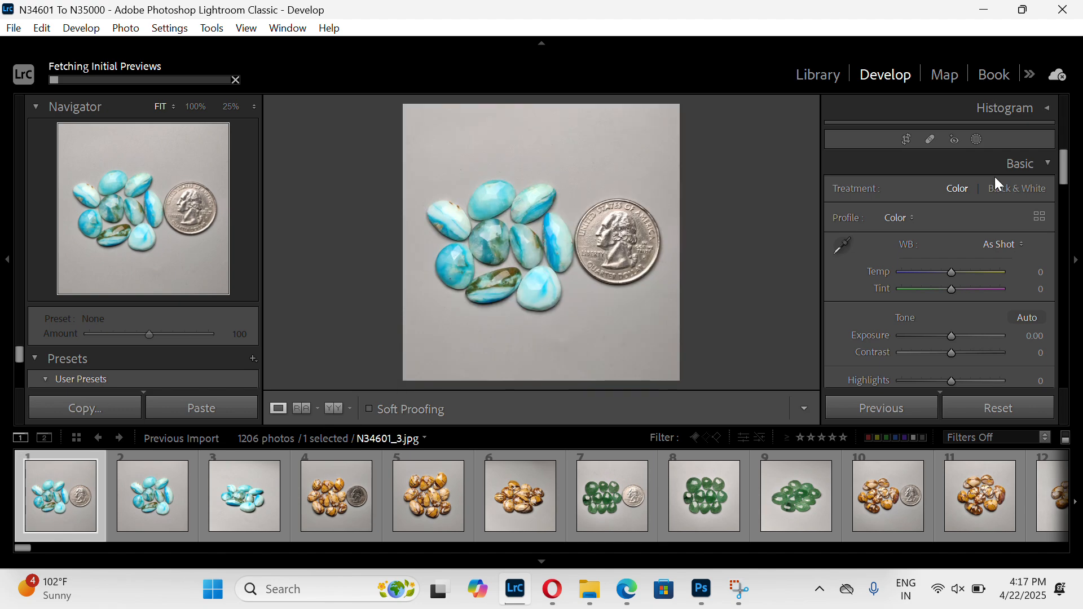
Show the masking tools for the open photo to review the available mask types, and close them again
{"action": "left_click", "coordinate": [979, 142]}
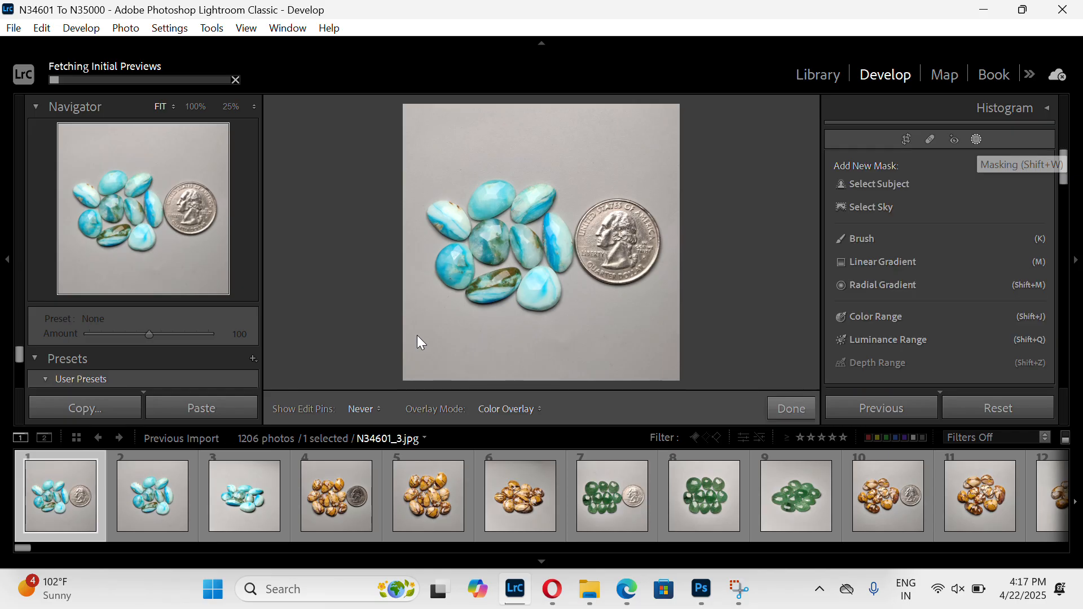
{"action": "key", "text": "shift+w"}
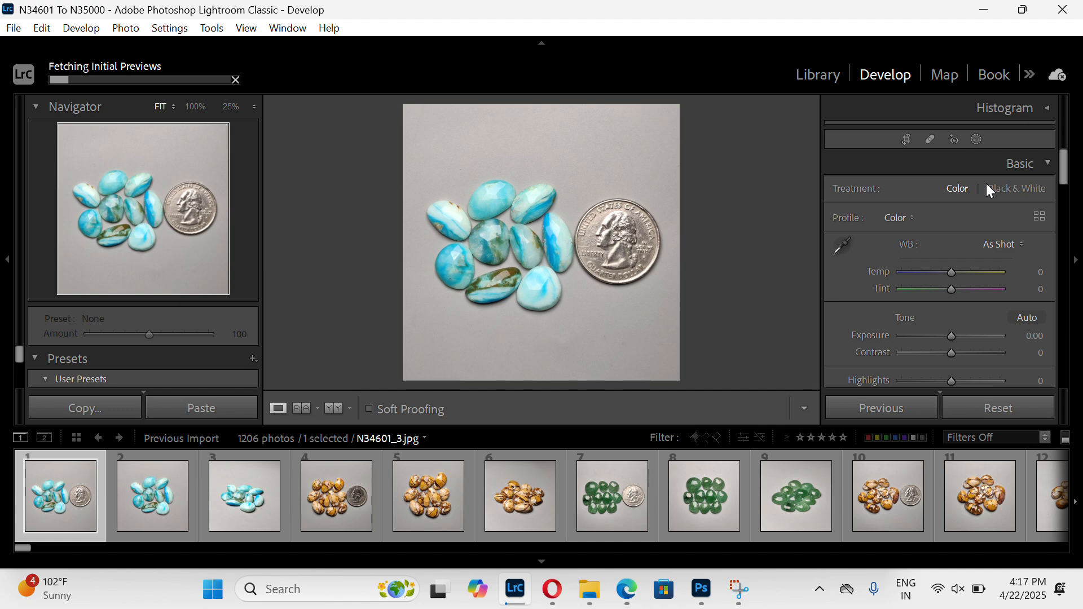
{"action": "left_click", "coordinate": [978, 141]}
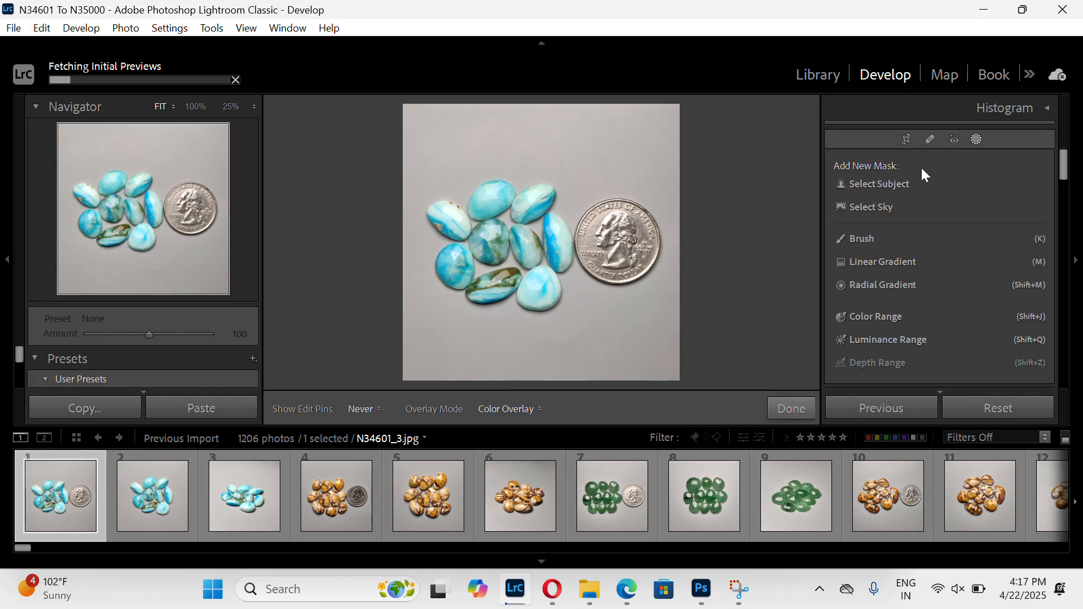
{"action": "left_click", "coordinate": [977, 139]}
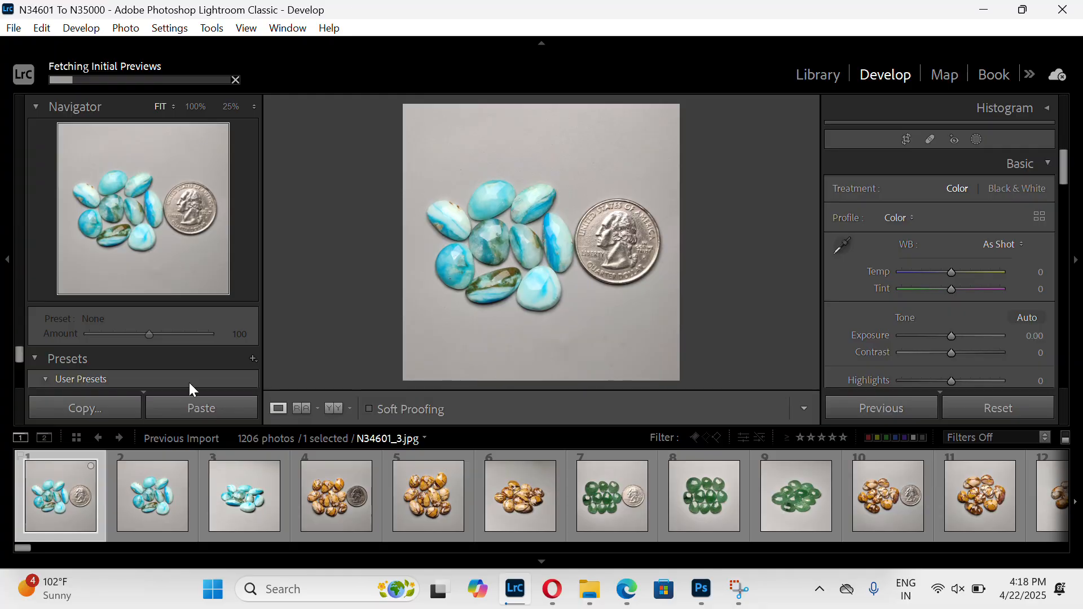
Create a Select Subject mask on the turquoise stones and coin, check its overlay, and invert it to cover the background
{"action": "left_click", "coordinate": [976, 141]}
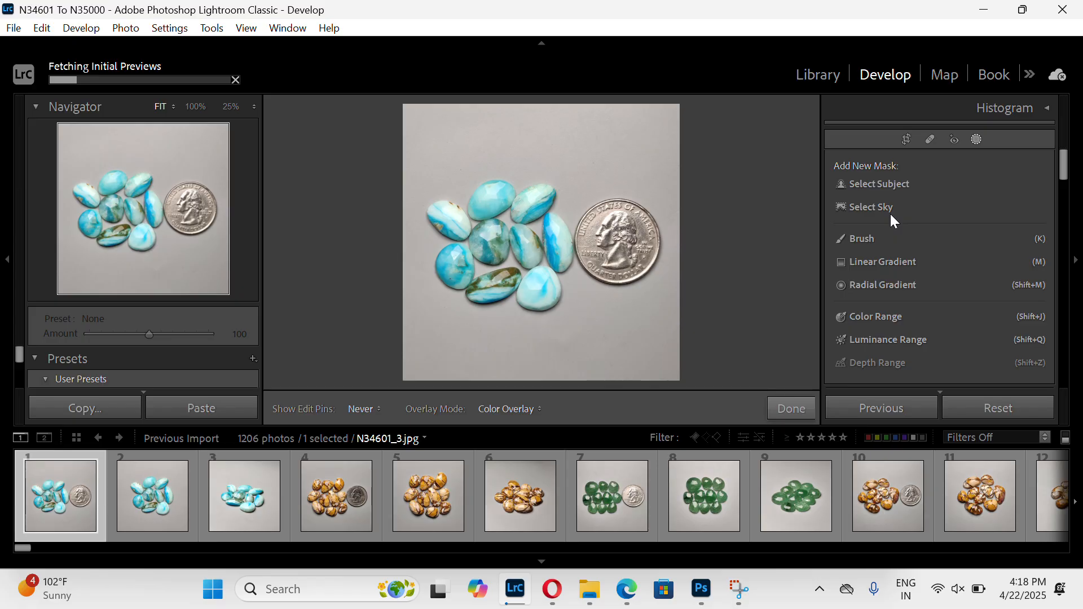
{"action": "left_click", "coordinate": [870, 178]}
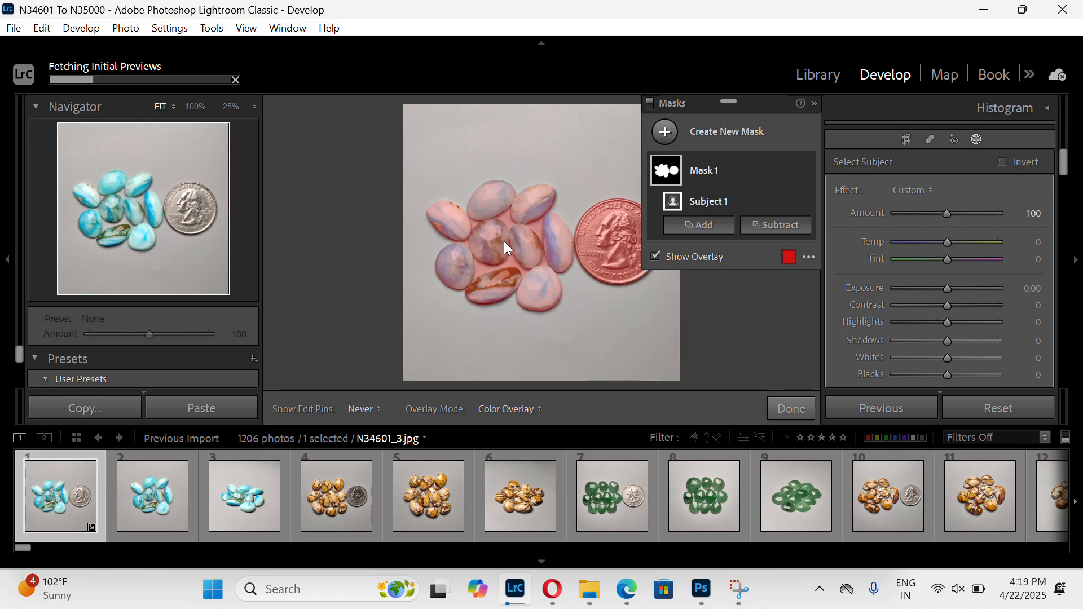
{"action": "left_click", "coordinate": [656, 258]}
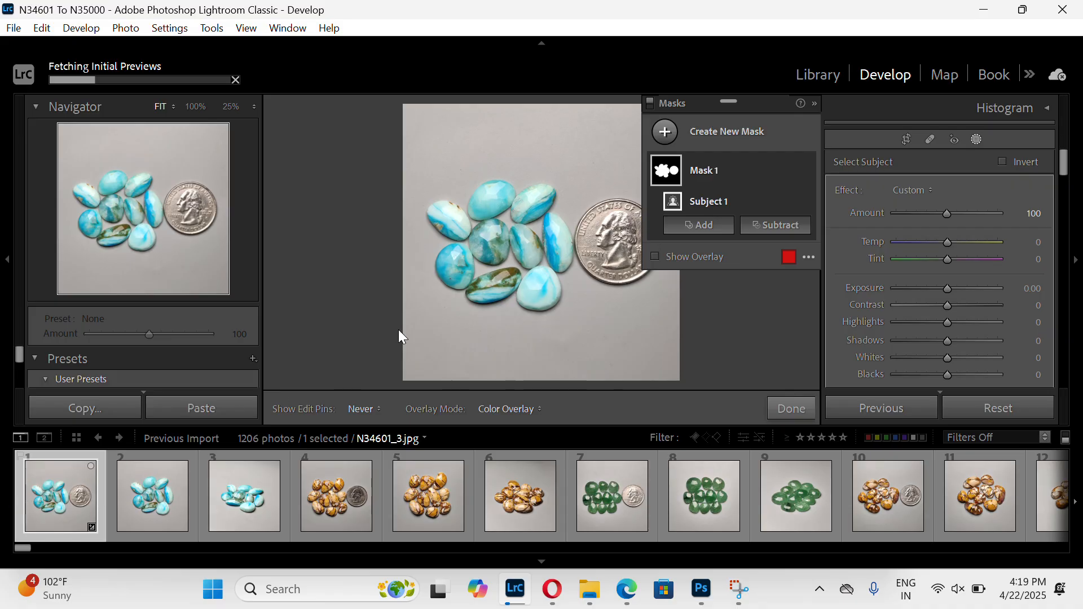
{"action": "left_click", "coordinate": [656, 257]}
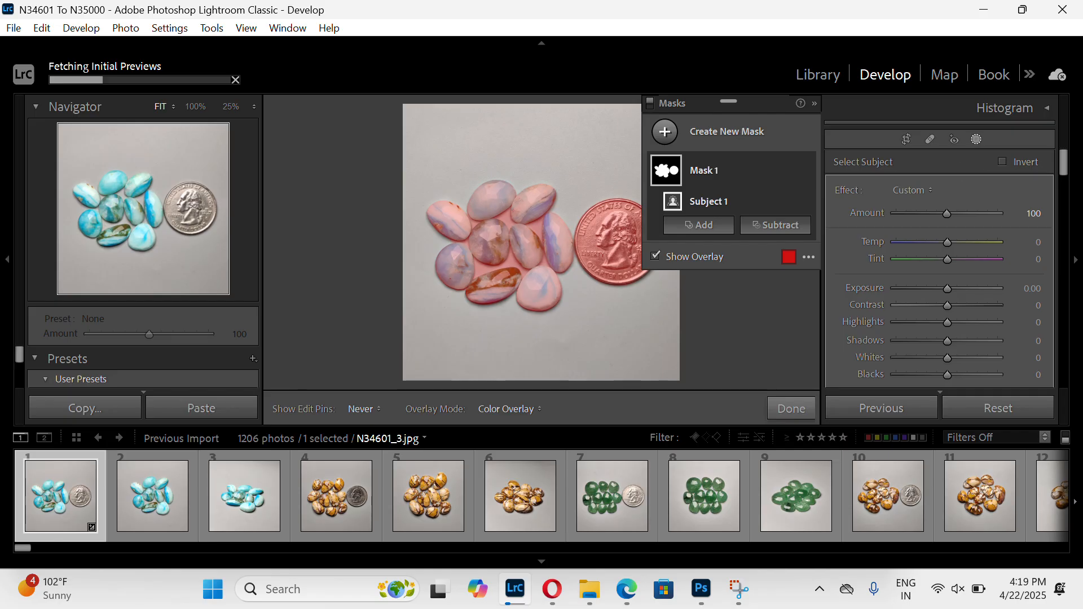
{"action": "left_click", "coordinate": [1002, 162]}
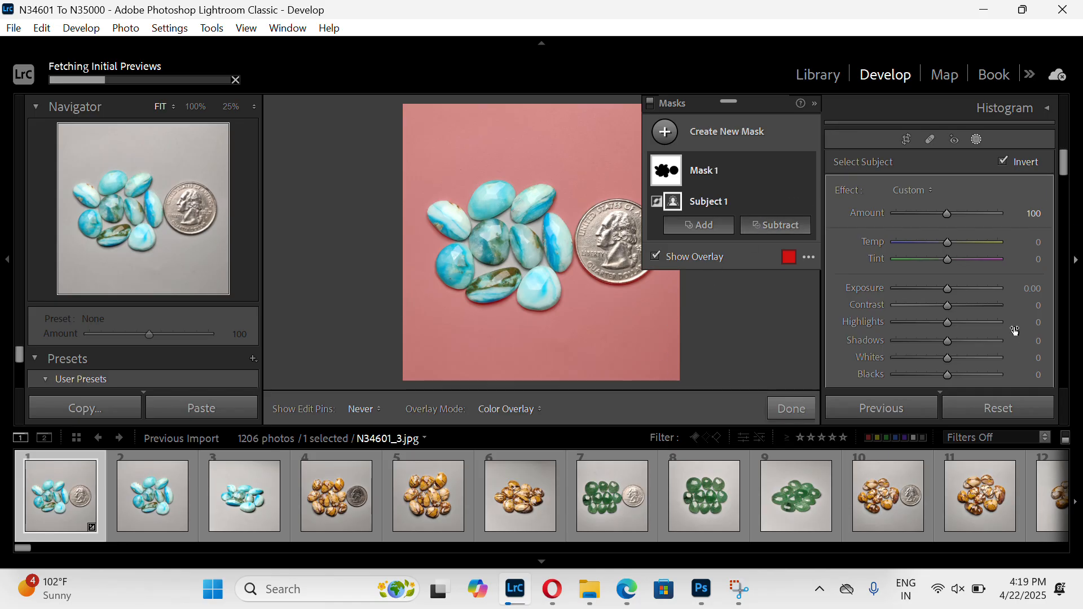
Desaturate the masked background by setting its Saturation to -100
{"action": "scroll", "coordinate": [1010, 333], "scroll_direction": "down", "scroll_amount": 5}
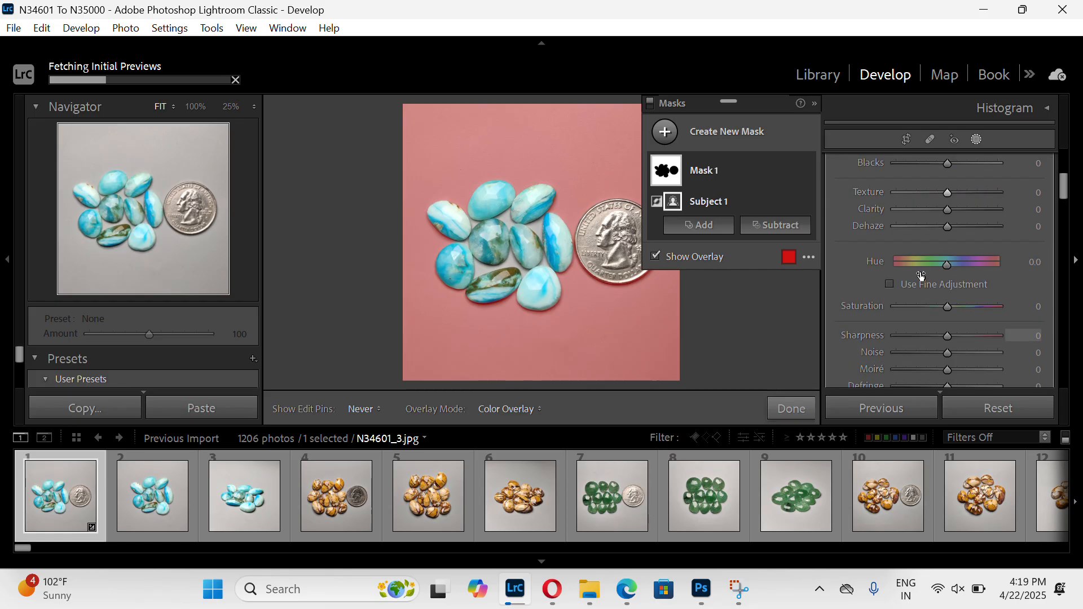
{"action": "scroll", "coordinate": [923, 276], "scroll_direction": "down", "scroll_amount": 1}
{"action": "scroll", "coordinate": [937, 276], "scroll_direction": "up", "scroll_amount": 4}
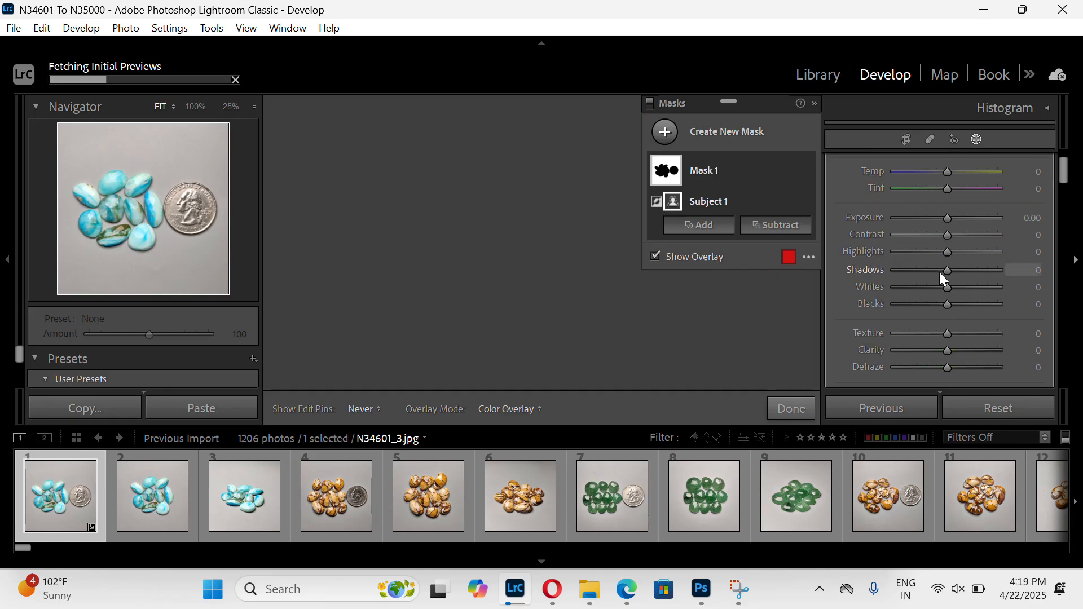
{"action": "scroll", "coordinate": [939, 272], "scroll_direction": "up", "scroll_amount": 1}
{"action": "scroll", "coordinate": [940, 275], "scroll_direction": "down", "scroll_amount": 4}
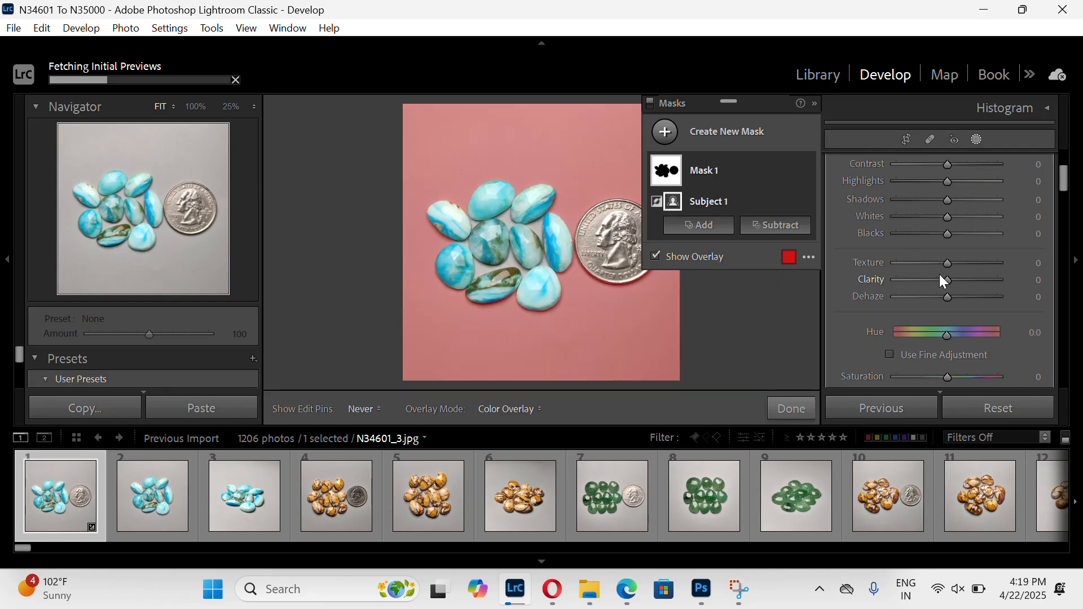
{"action": "left_click_drag", "start_coordinate": [949, 307], "coordinate": [883, 316]}
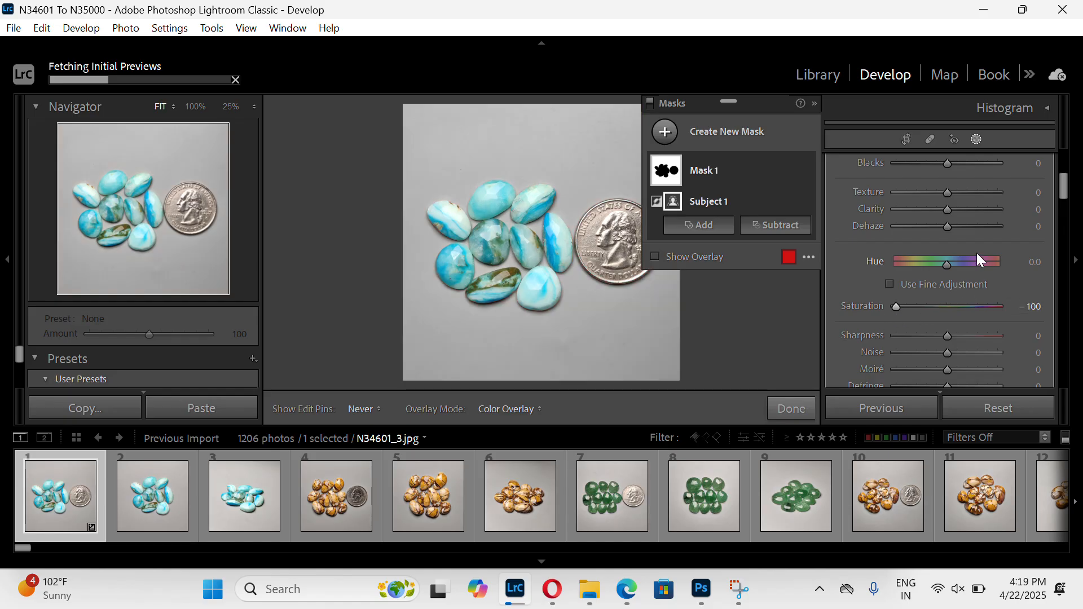
Smooth the masked background by setting Texture to -100 and Clarity to -64
{"action": "scroll", "coordinate": [976, 252], "scroll_direction": "up", "scroll_amount": 3}
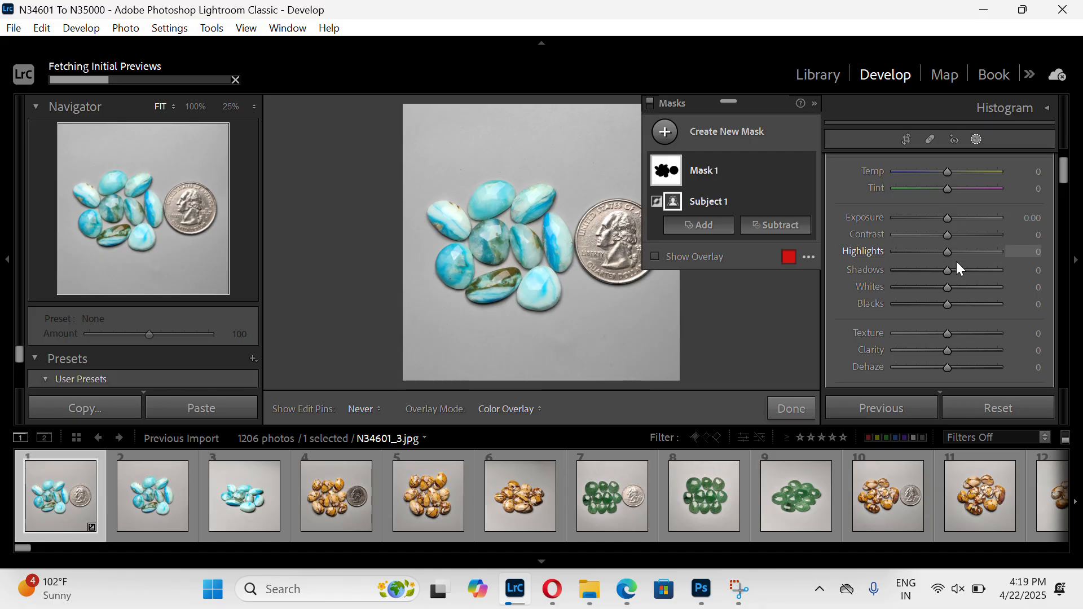
{"action": "left_click_drag", "start_coordinate": [947, 334], "coordinate": [940, 334]}
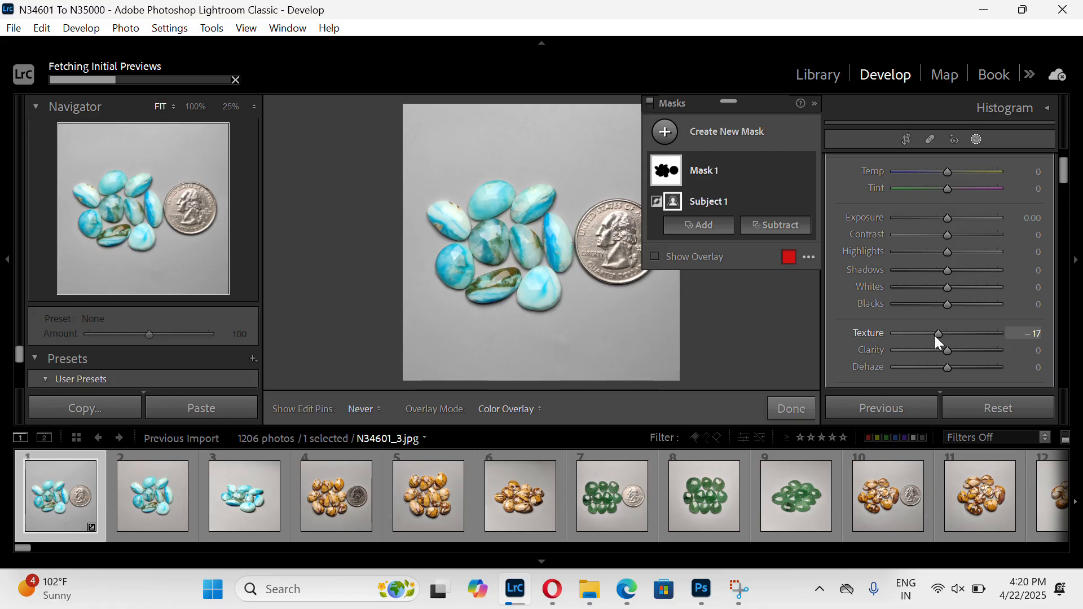
{"action": "left_click_drag", "start_coordinate": [938, 337], "coordinate": [870, 345]}
{"action": "left_click_drag", "start_coordinate": [948, 350], "coordinate": [910, 358]}
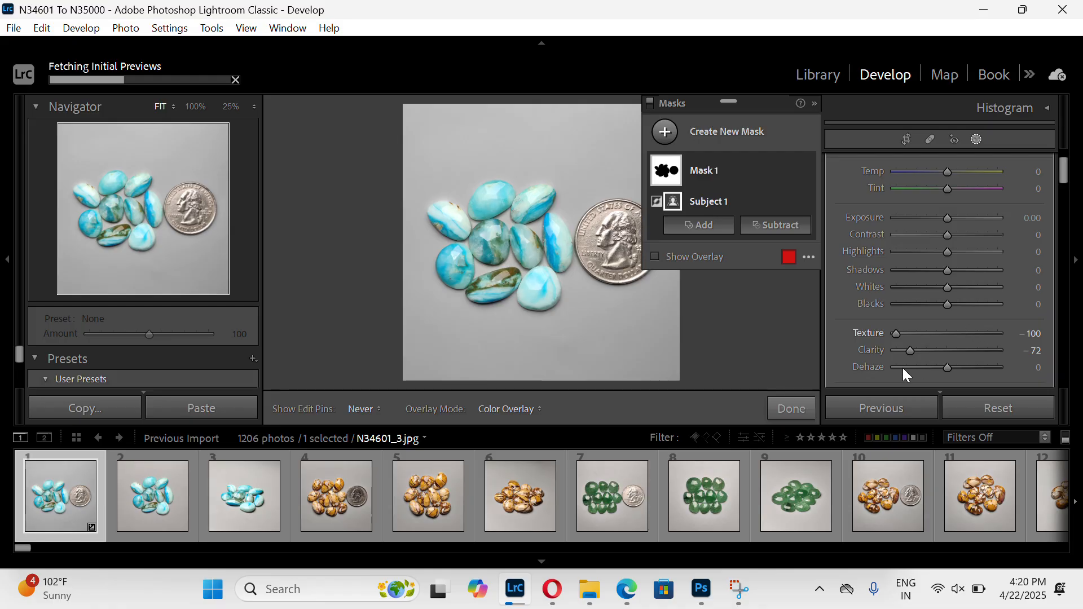
{"action": "left_click_drag", "start_coordinate": [910, 354], "coordinate": [915, 354]}
Darken the masked background by setting its Exposure to -0.29
{"action": "scroll", "coordinate": [960, 366], "scroll_direction": "up", "scroll_amount": 2}
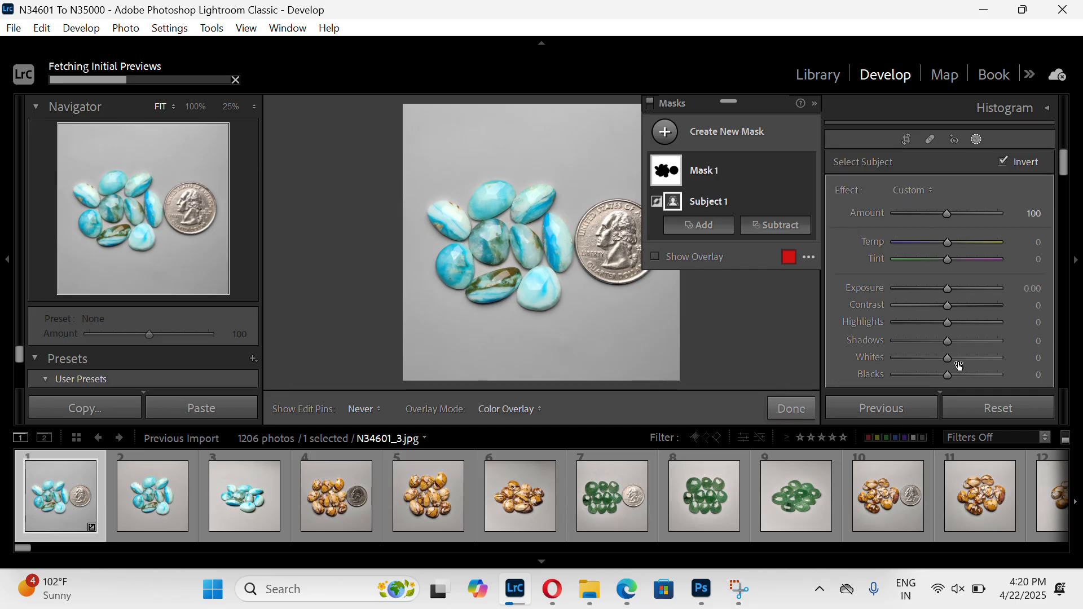
{"action": "scroll", "coordinate": [937, 339], "scroll_direction": "down", "scroll_amount": 5}
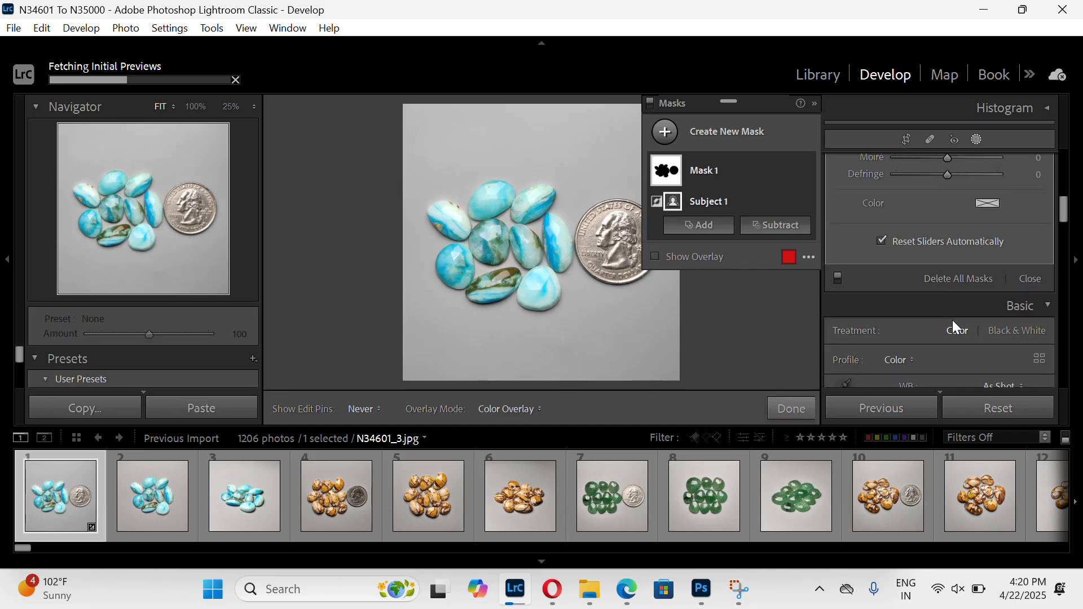
{"action": "scroll", "coordinate": [952, 320], "scroll_direction": "up", "scroll_amount": 5}
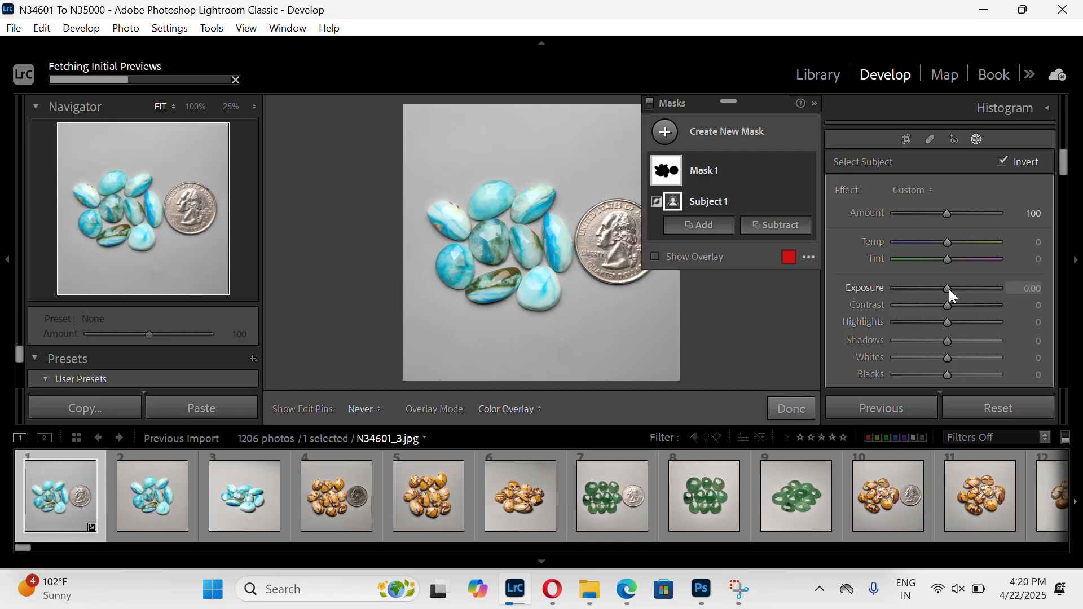
{"action": "left_click_drag", "start_coordinate": [949, 289], "coordinate": [946, 289]}
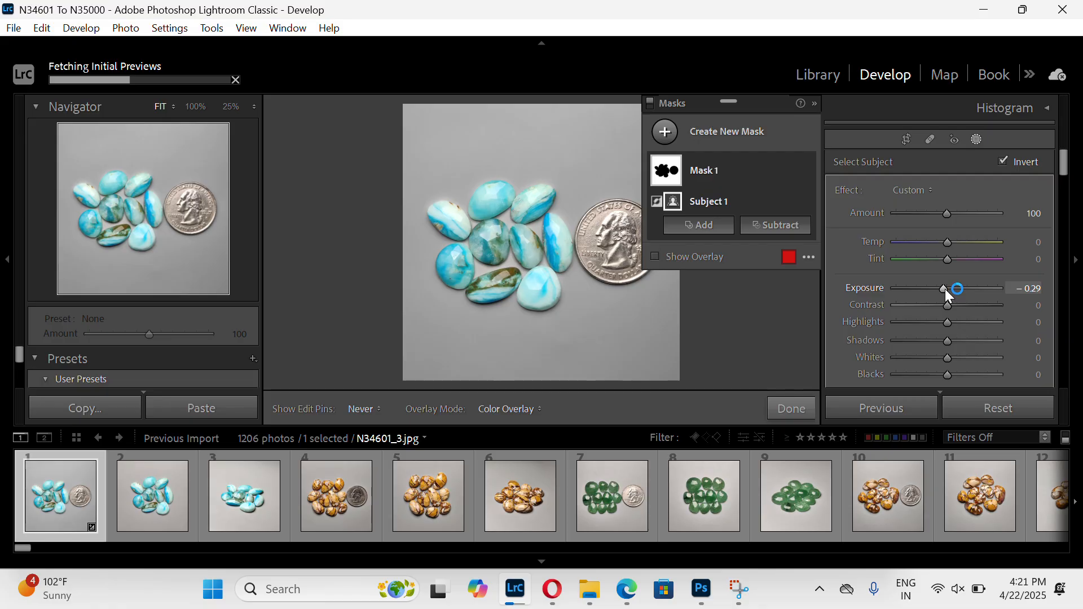
{"action": "left_click", "coordinate": [1030, 289]}
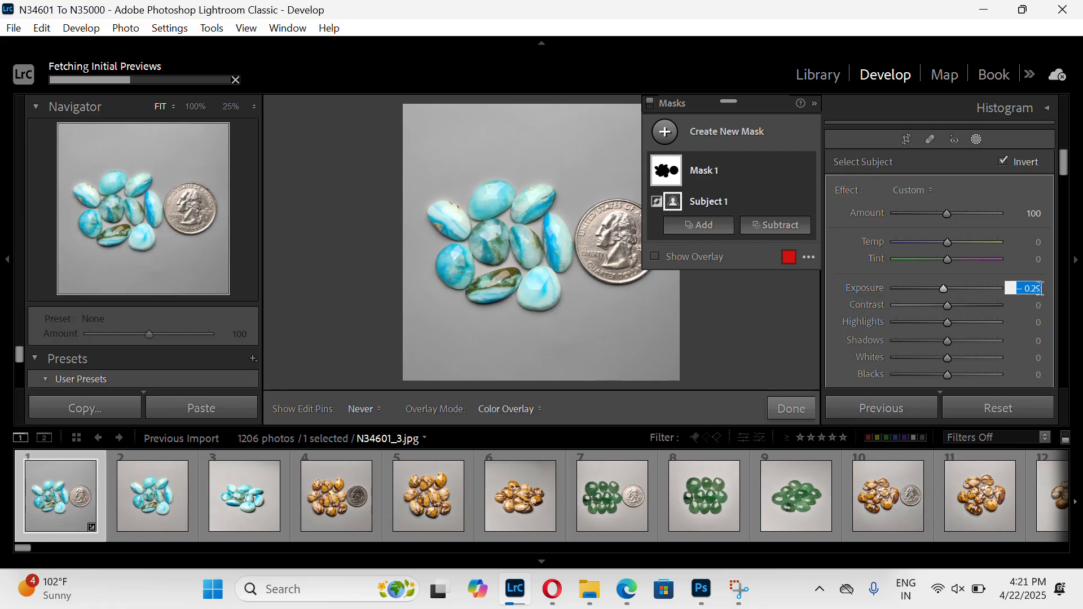
{"action": "key", "text": "Down"}
{"action": "key", "text": "Up"}
{"action": "key", "text": "Return"}
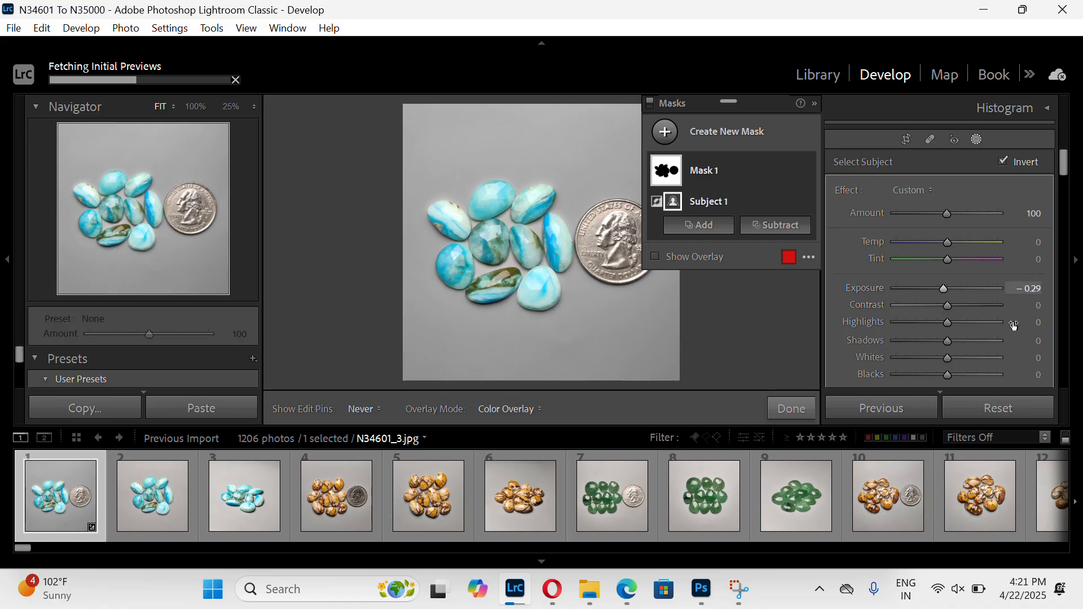
{"action": "left_click", "coordinate": [1030, 287]}
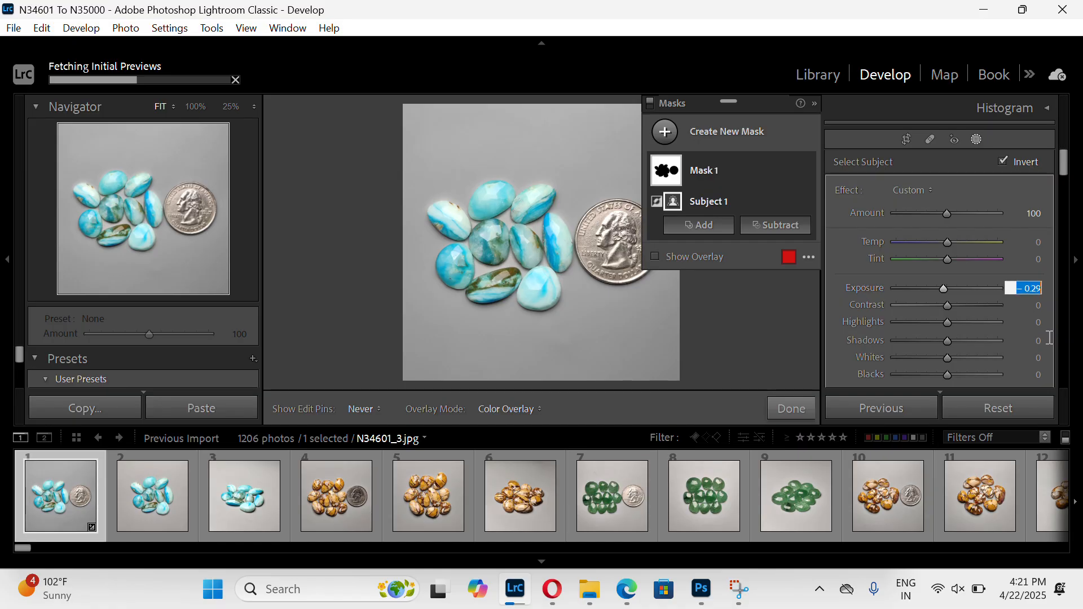
{"action": "scroll", "coordinate": [1028, 350], "scroll_direction": "down", "scroll_amount": 2}
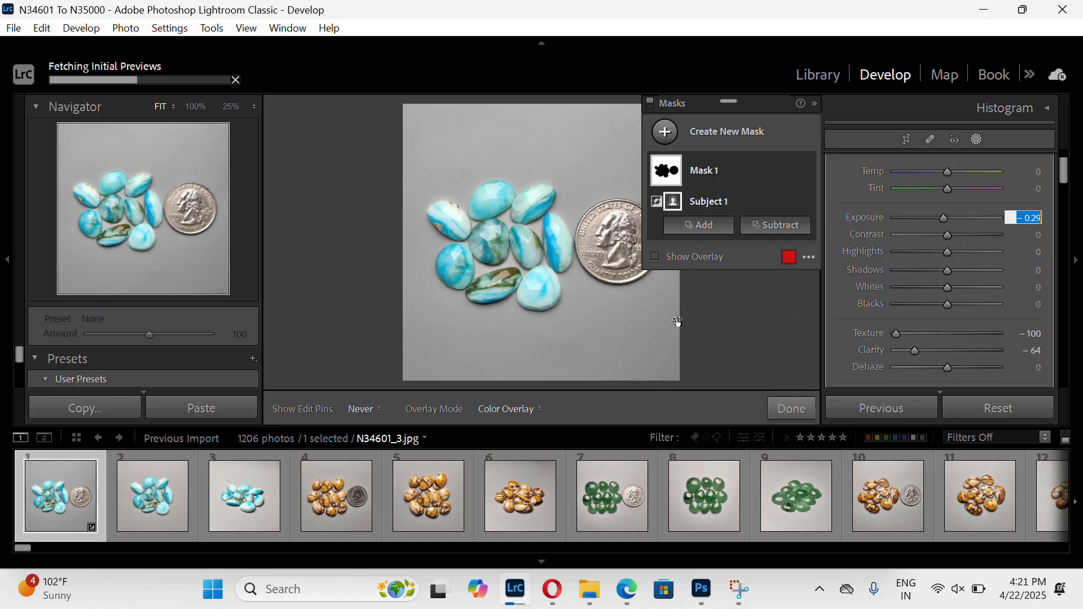
{"action": "left_click", "coordinate": [571, 248]}
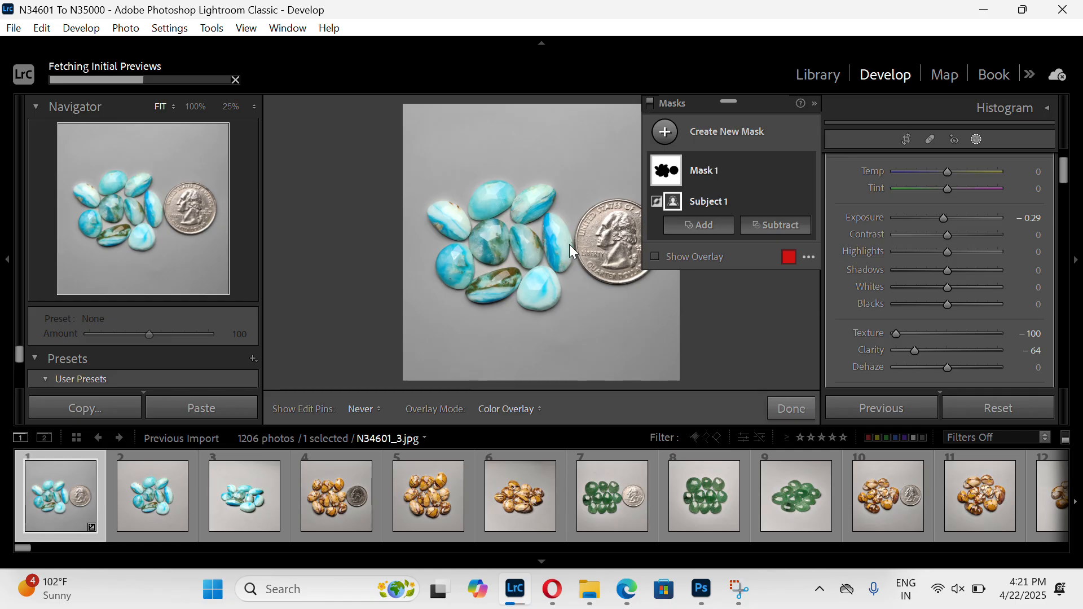
Add a second Select Subject mask to the photo and hide its red overlay
{"action": "scroll", "coordinate": [932, 308], "scroll_direction": "down", "scroll_amount": 10}
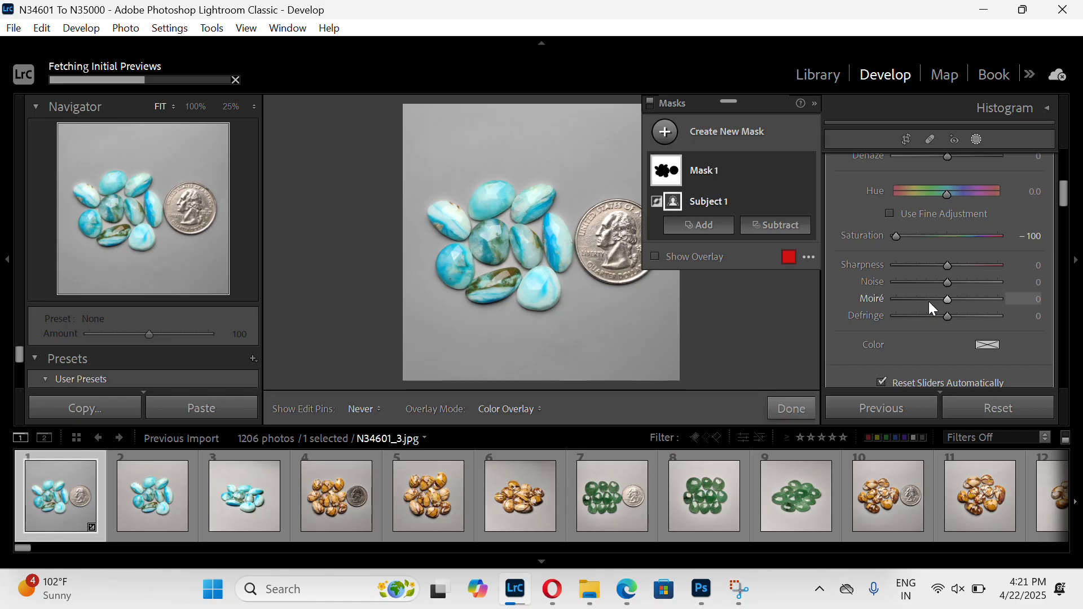
{"action": "scroll", "coordinate": [955, 270], "scroll_direction": "up", "scroll_amount": 10}
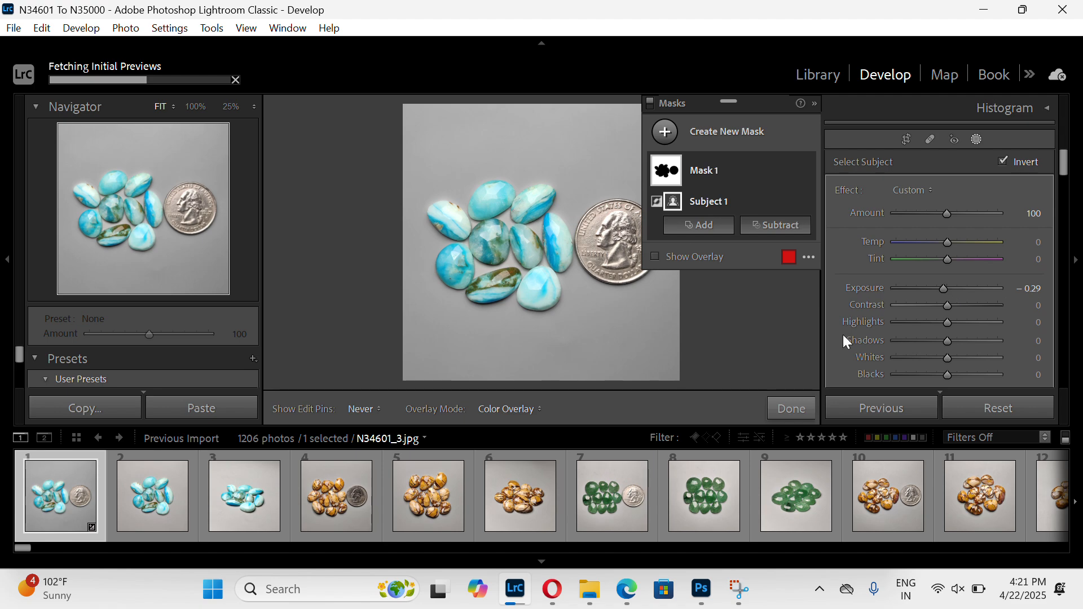
{"action": "scroll", "coordinate": [861, 327], "scroll_direction": "down", "scroll_amount": 5}
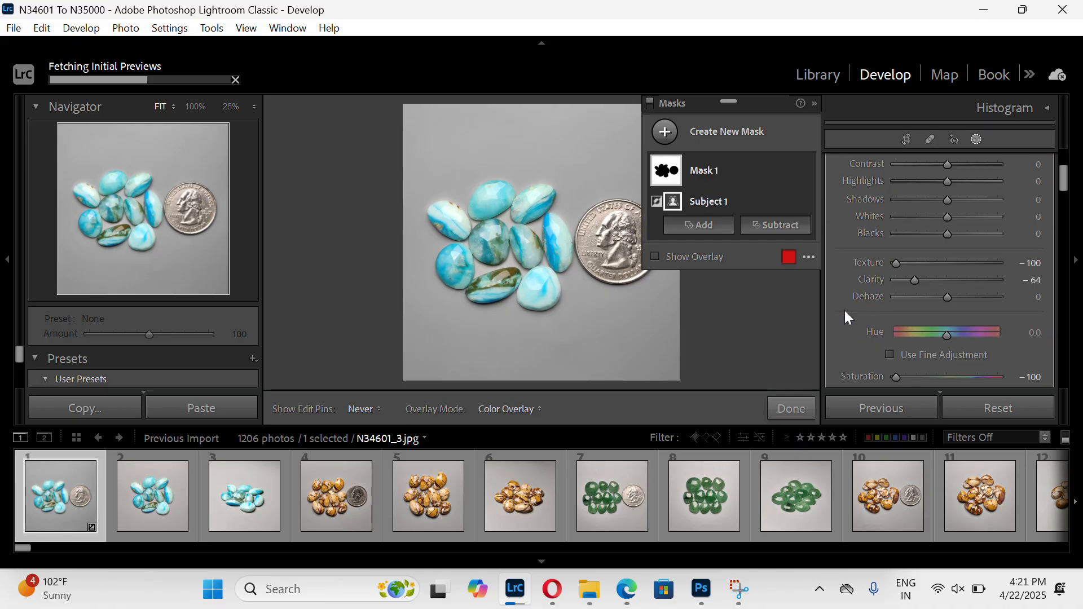
{"action": "left_click", "coordinate": [667, 132]}
{"action": "left_click", "coordinate": [767, 165]}
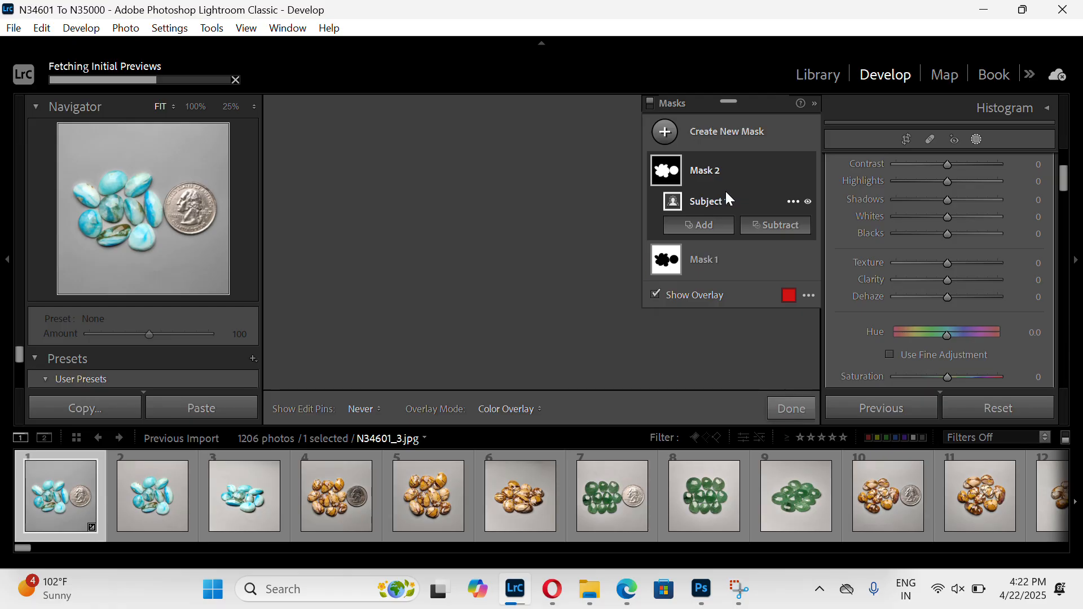
{"action": "scroll", "coordinate": [955, 280], "scroll_direction": "up", "scroll_amount": 2}
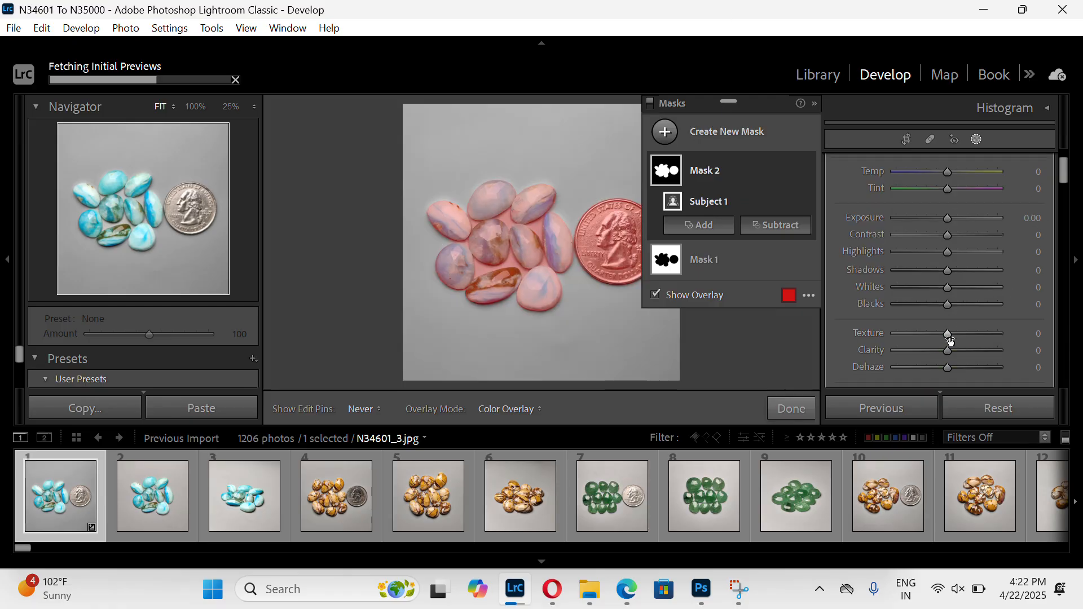
{"action": "key", "text": "o"}
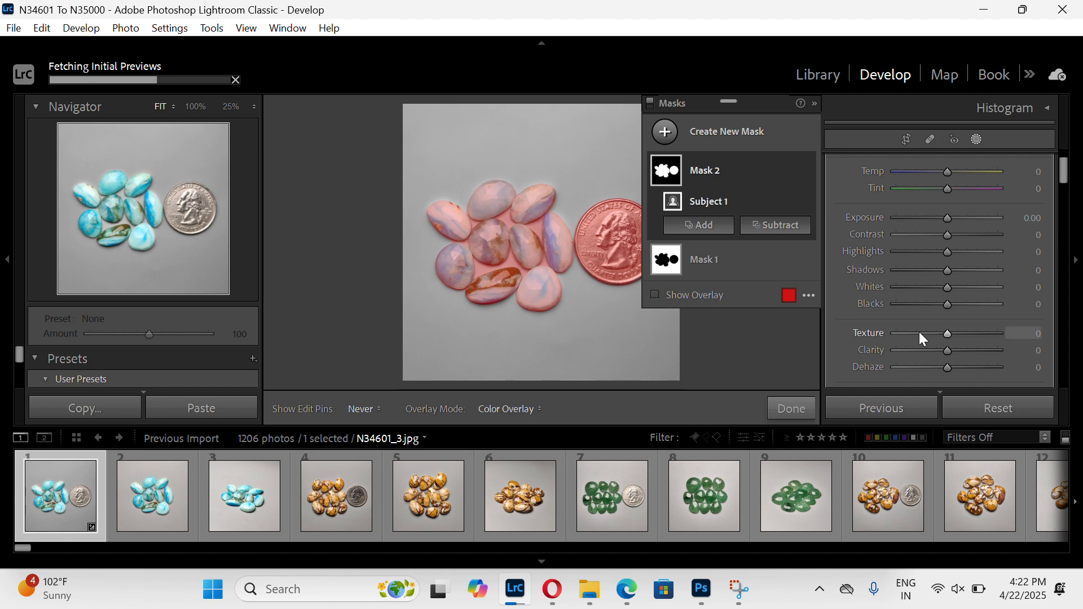
Set the second mask's Texture to -83 and Clarity to -30, and invert the mask to the background
{"action": "mouse_move", "coordinate": [920, 333]}
{"action": "left_mouse_down"}
{"action": "mouse_move", "coordinate": [950, 341]}
{"action": "mouse_move", "coordinate": [906, 332]}
{"action": "mouse_move", "coordinate": [935, 357]}
{"action": "mouse_move", "coordinate": [931, 343]}
{"action": "left_mouse_up"}
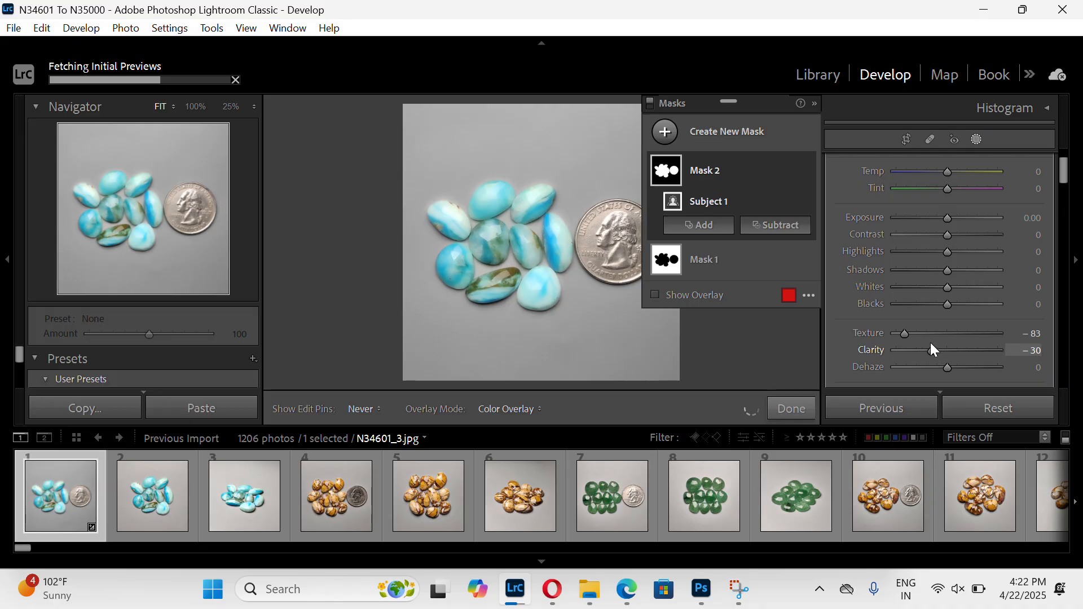
{"action": "scroll", "coordinate": [993, 205], "scroll_direction": "up", "scroll_amount": 3}
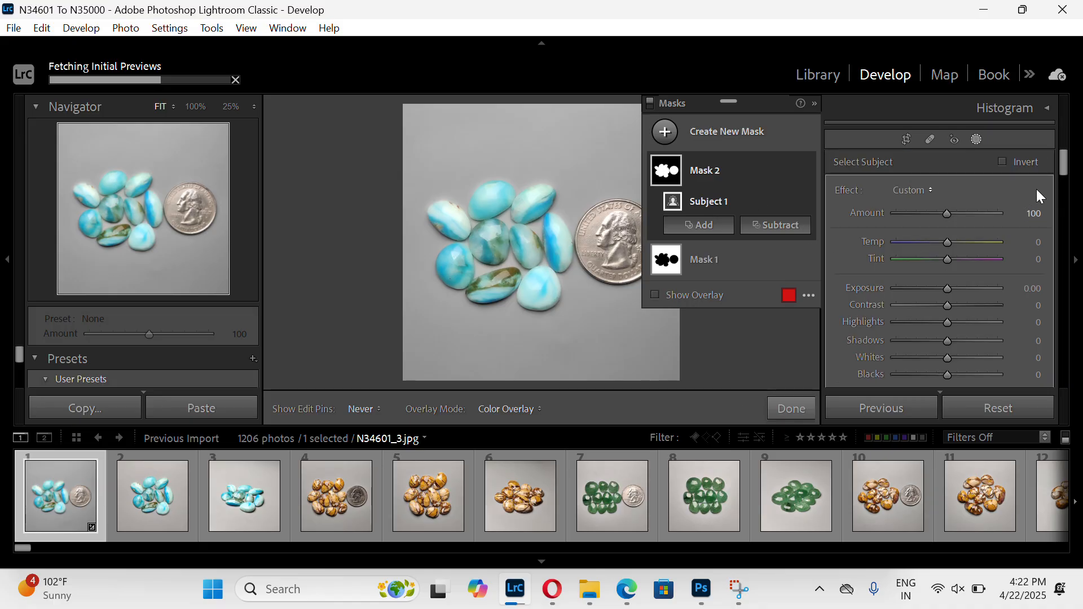
{"action": "left_click", "coordinate": [1003, 162]}
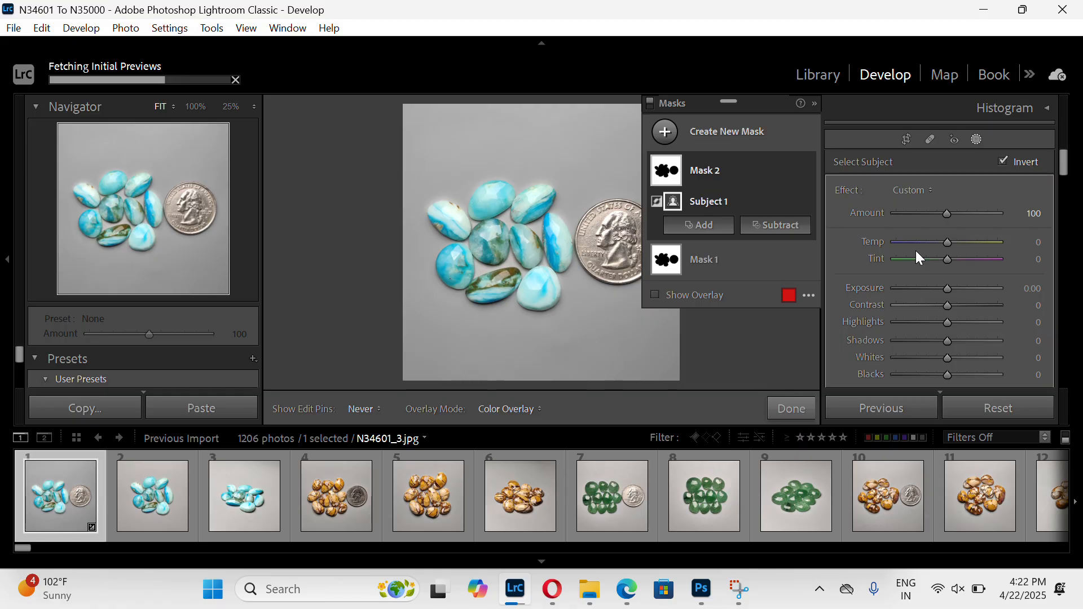
Close and reopen the masking tools, and review the settings of Mask 1 and Mask 2 in turn
{"action": "left_click", "coordinate": [976, 140]}
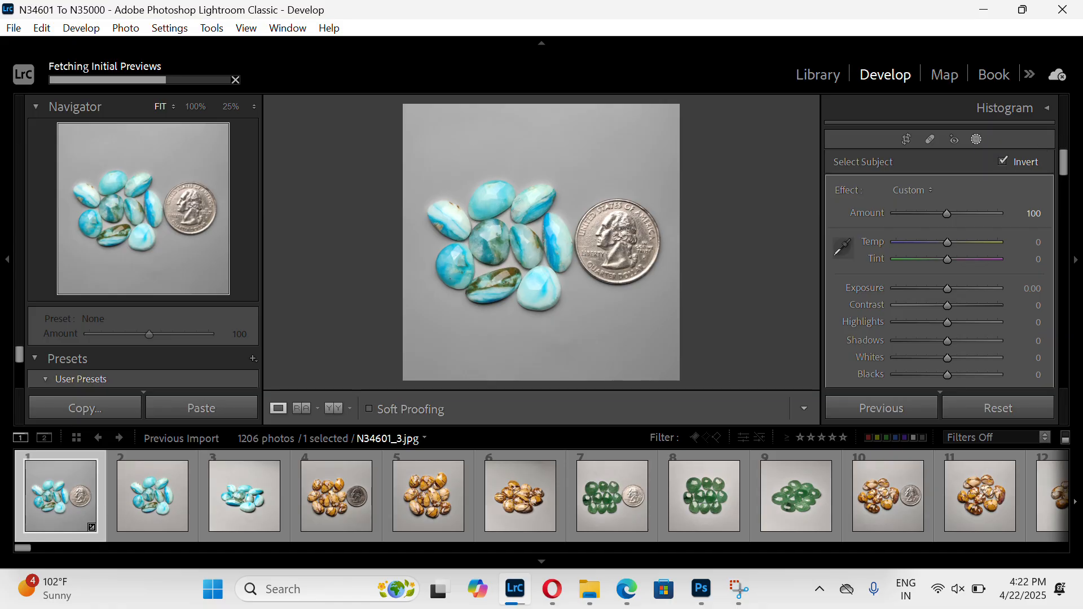
{"action": "key", "text": "shift+w"}
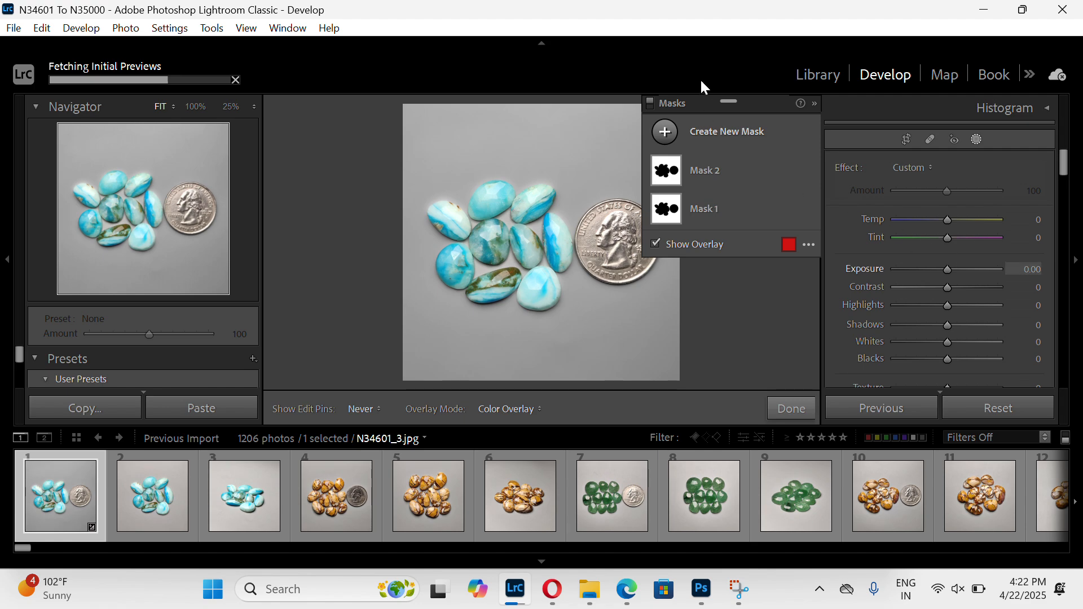
{"action": "mouse_move", "coordinate": [731, 178]}
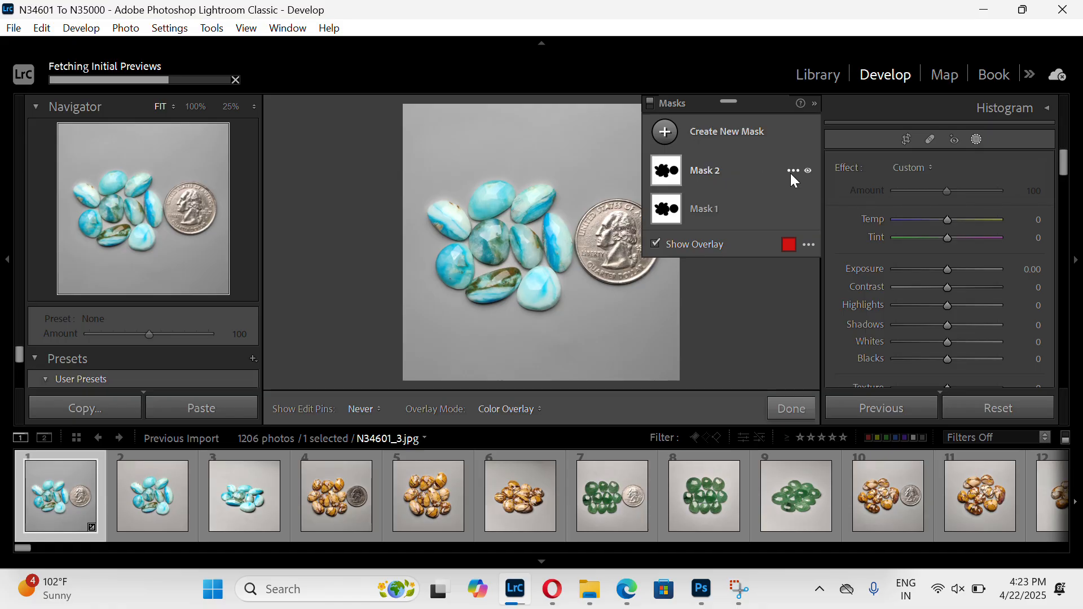
{"action": "left_click", "coordinate": [745, 197]}
{"action": "left_click", "coordinate": [743, 207]}
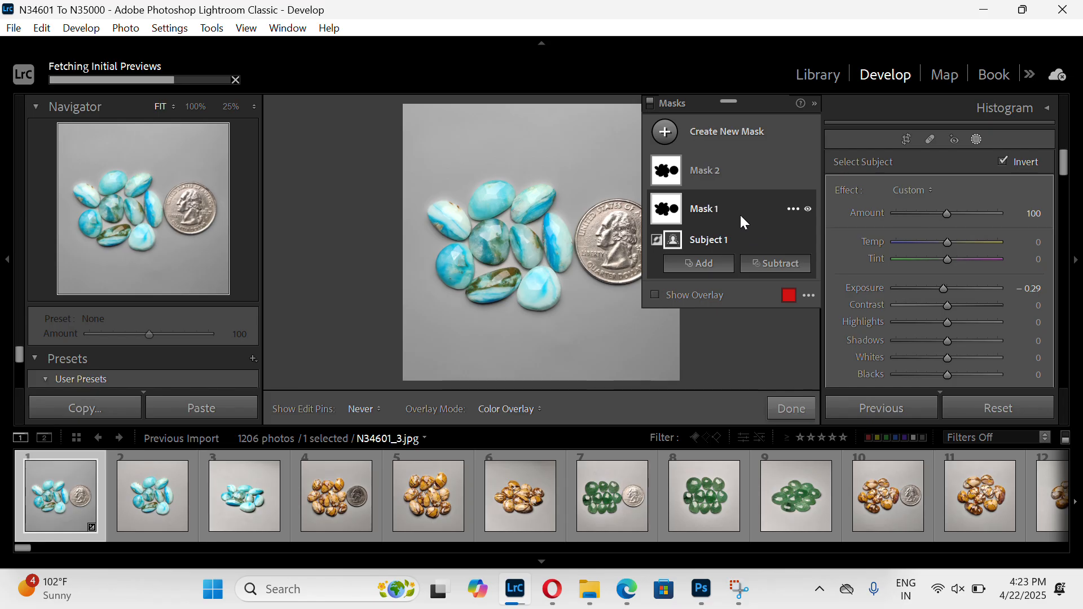
{"action": "left_click", "coordinate": [745, 170]}
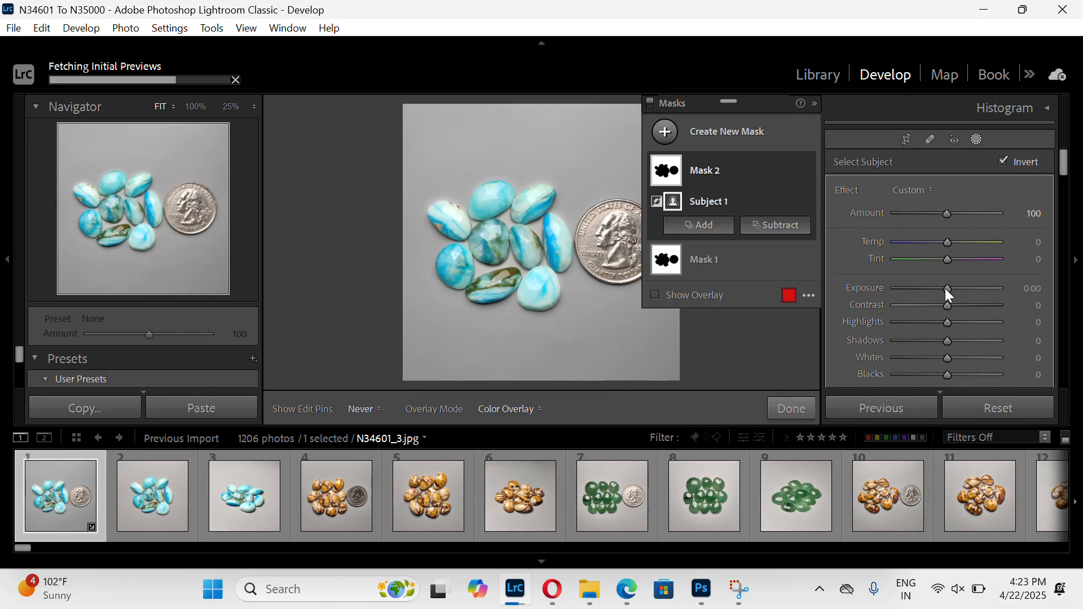
Darken Mask 2's background by lowering its Exposure to -4.00, and look through the mask's other adjustments
{"action": "left_click_drag", "start_coordinate": [945, 289], "coordinate": [895, 290]}
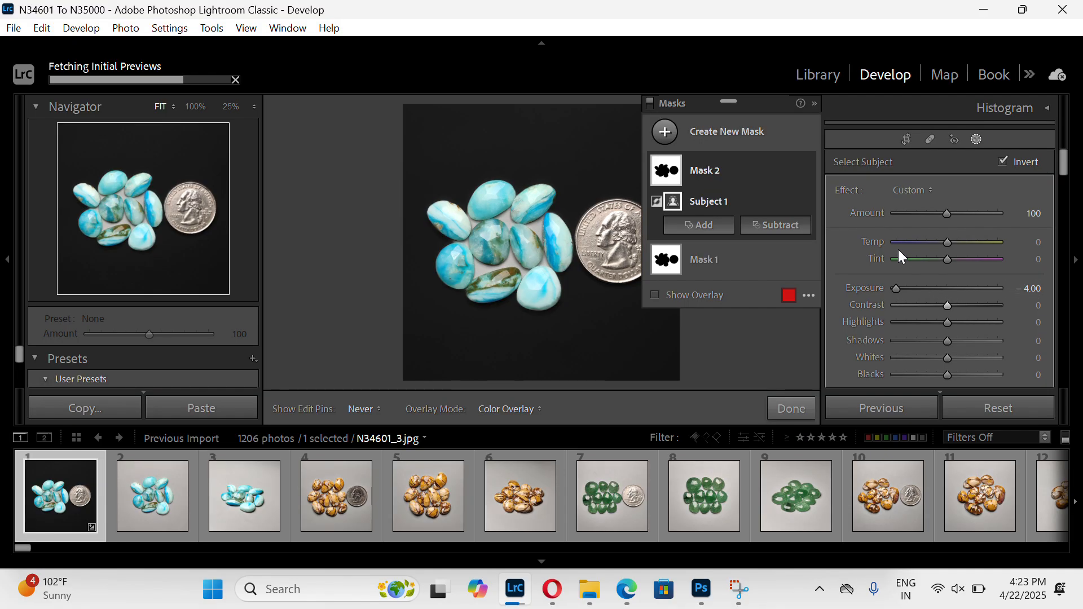
{"action": "scroll", "coordinate": [899, 253], "scroll_direction": "down", "scroll_amount": 3}
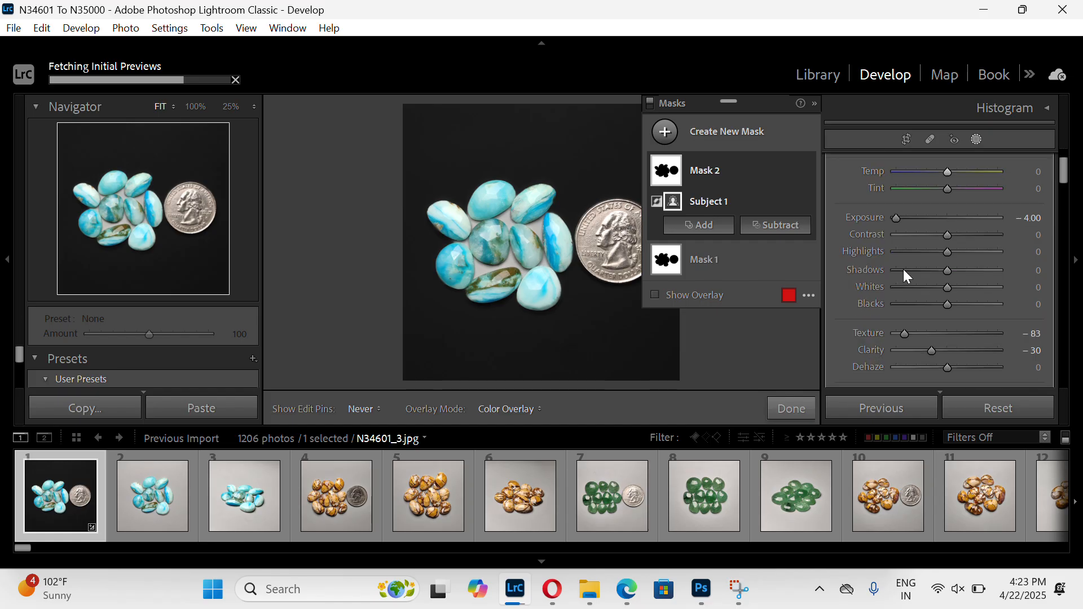
{"action": "scroll", "coordinate": [906, 240], "scroll_direction": "down", "scroll_amount": 3}
{"action": "scroll", "coordinate": [906, 240], "scroll_direction": "up", "scroll_amount": 6}
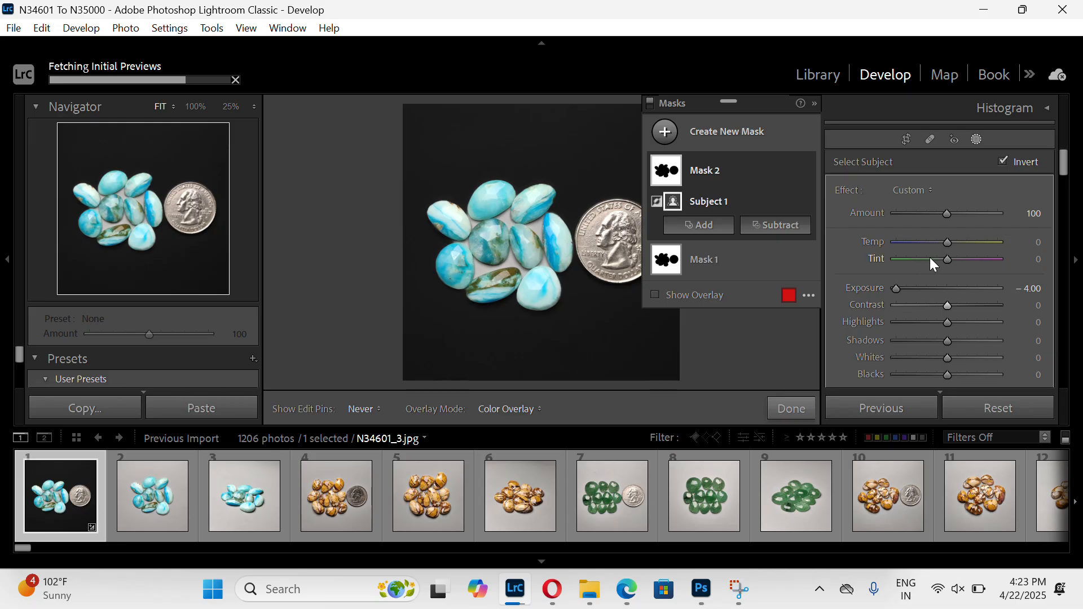
{"action": "scroll", "coordinate": [930, 257], "scroll_direction": "down", "scroll_amount": 5}
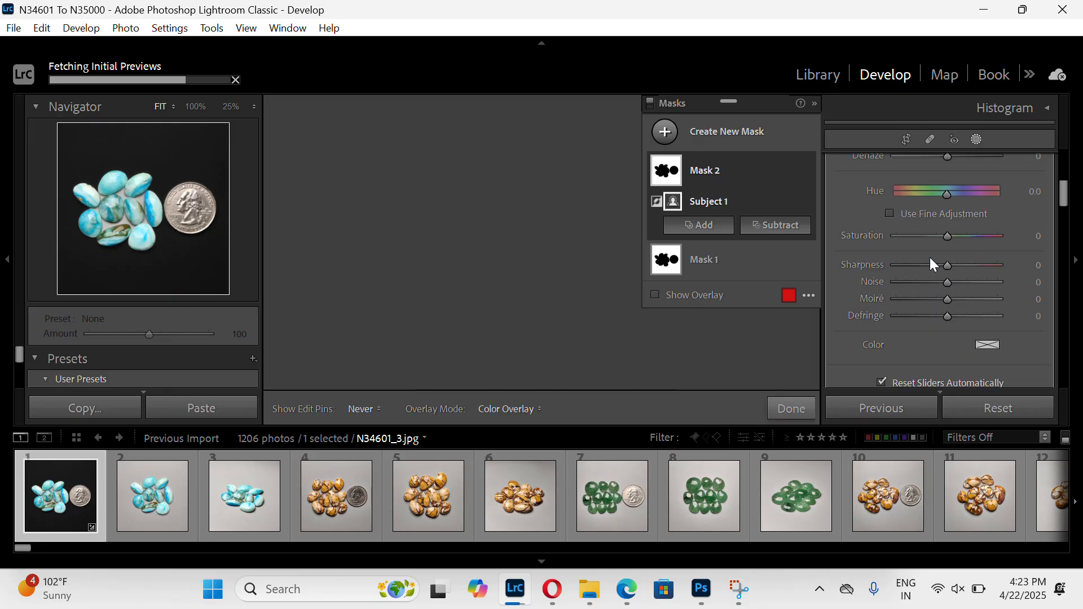
{"action": "scroll", "coordinate": [930, 258], "scroll_direction": "up", "scroll_amount": 4}
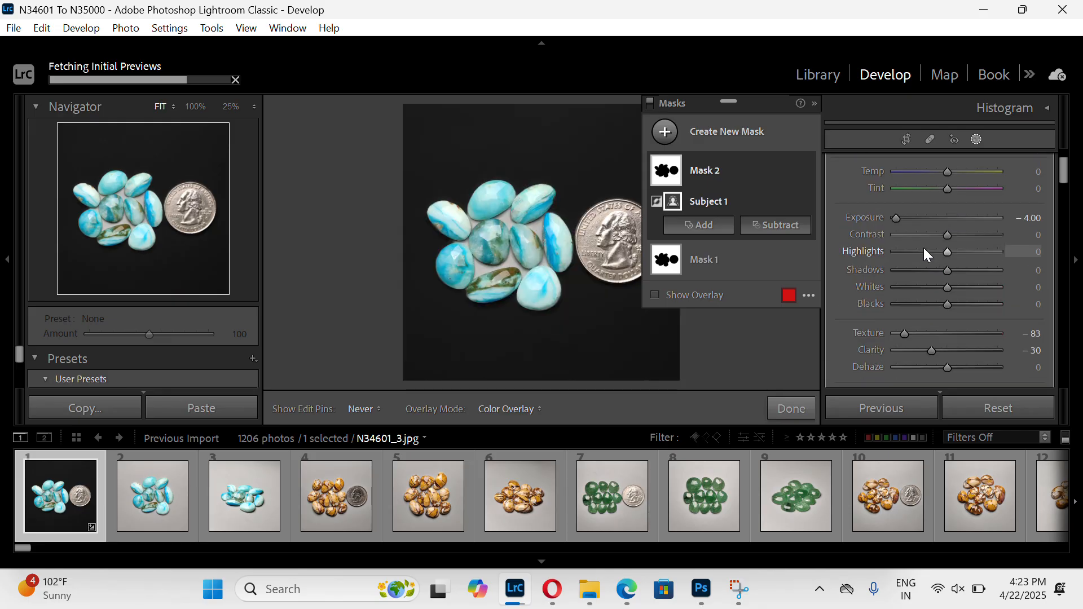
{"action": "scroll", "coordinate": [922, 248], "scroll_direction": "up", "scroll_amount": 2}
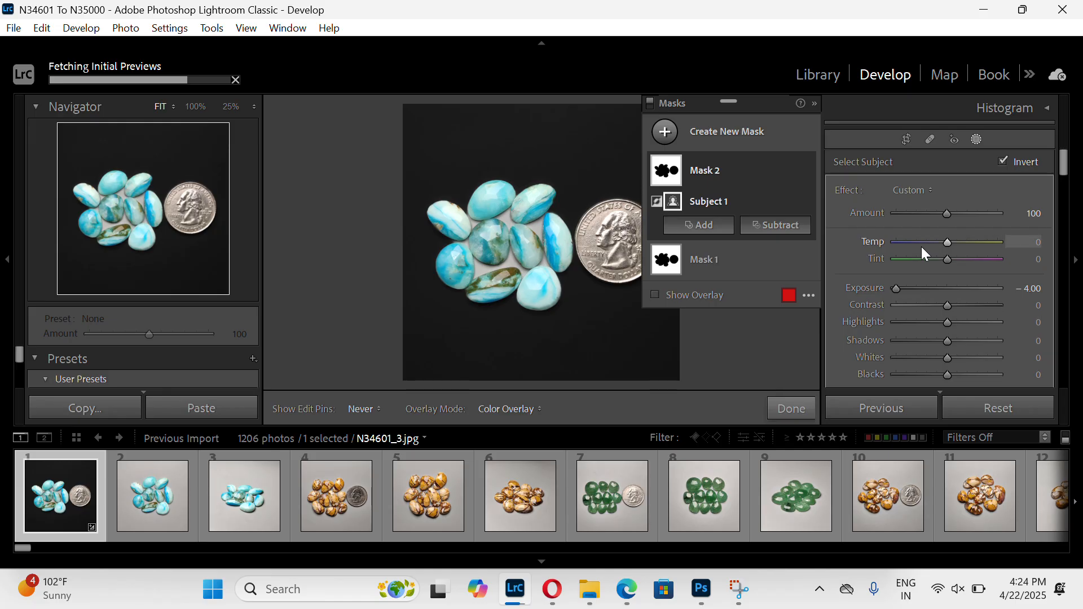
{"action": "scroll", "coordinate": [911, 292], "scroll_direction": "down", "scroll_amount": 2}
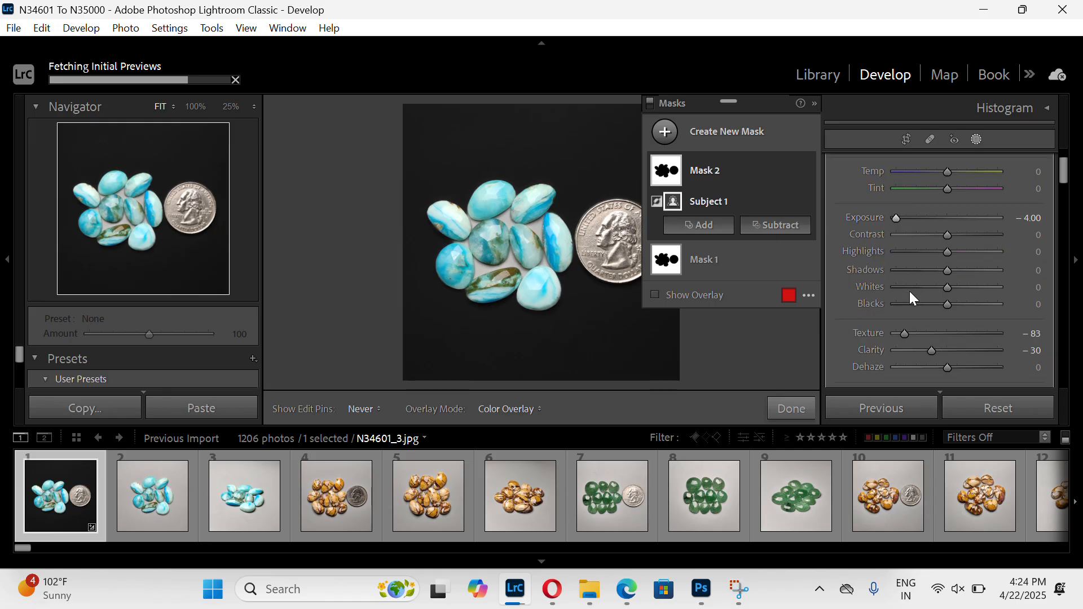
Set Mask 2's Texture to -100 and its Clarity to -60 to smooth the background further
{"action": "left_click", "coordinate": [898, 336]}
{"action": "left_click", "coordinate": [890, 332]}
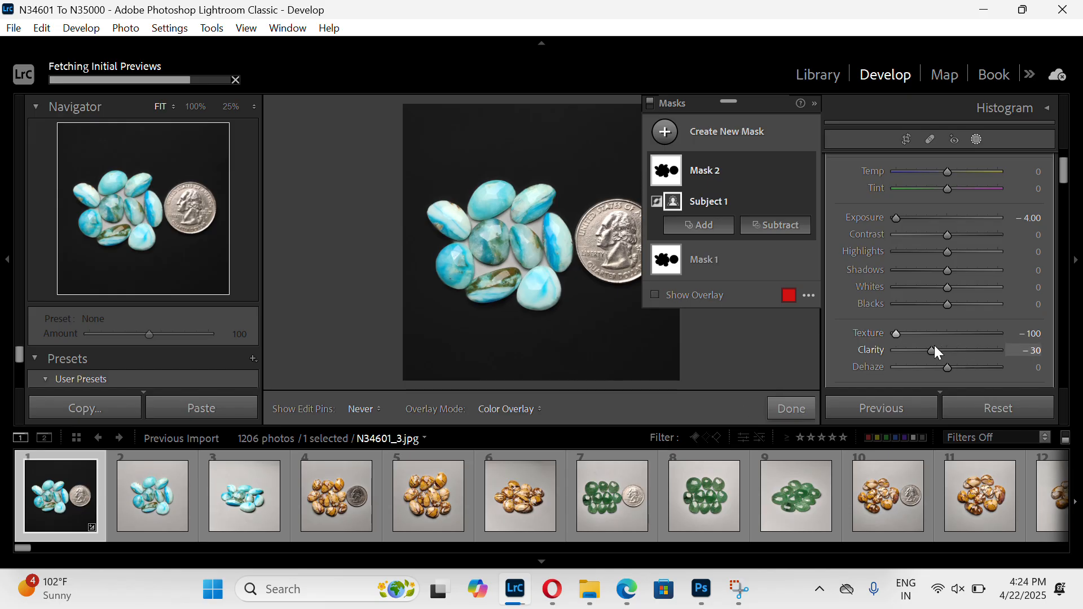
{"action": "left_click_drag", "start_coordinate": [925, 350], "coordinate": [906, 350]}
{"action": "left_click_drag", "start_coordinate": [906, 351], "coordinate": [918, 350]}
{"action": "left_click", "coordinate": [1034, 351]}
{"action": "left_click", "coordinate": [1034, 350]}
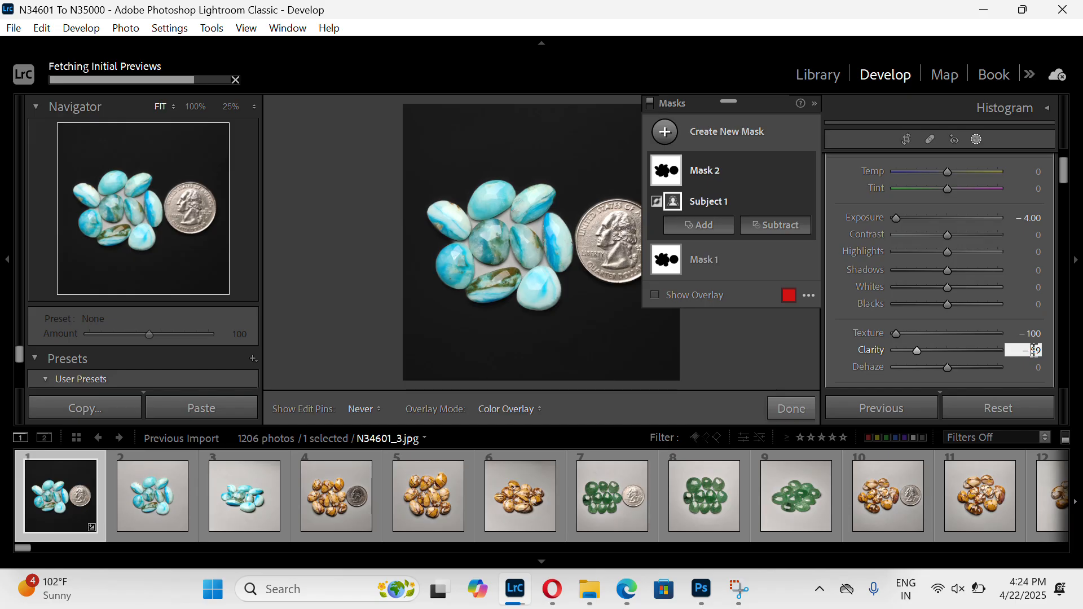
{"action": "double_click", "coordinate": [1034, 351]}
{"action": "type", "text": "-60"}
{"action": "key", "text": "Return"}
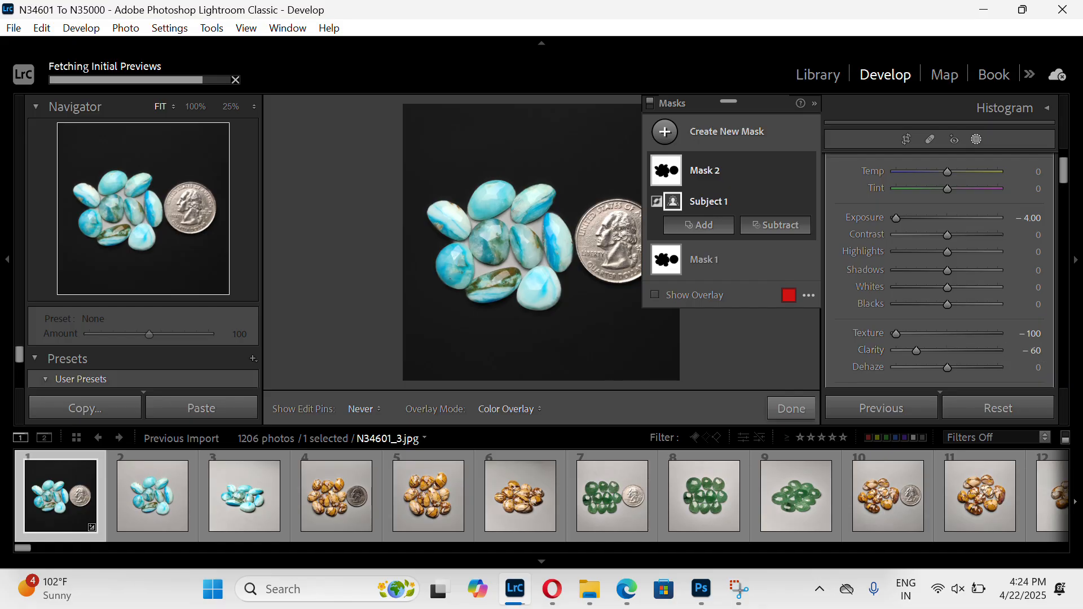
Reset Mask 2's Exposure to 0 and close the masking tools
{"action": "left_click", "coordinate": [1041, 217]}
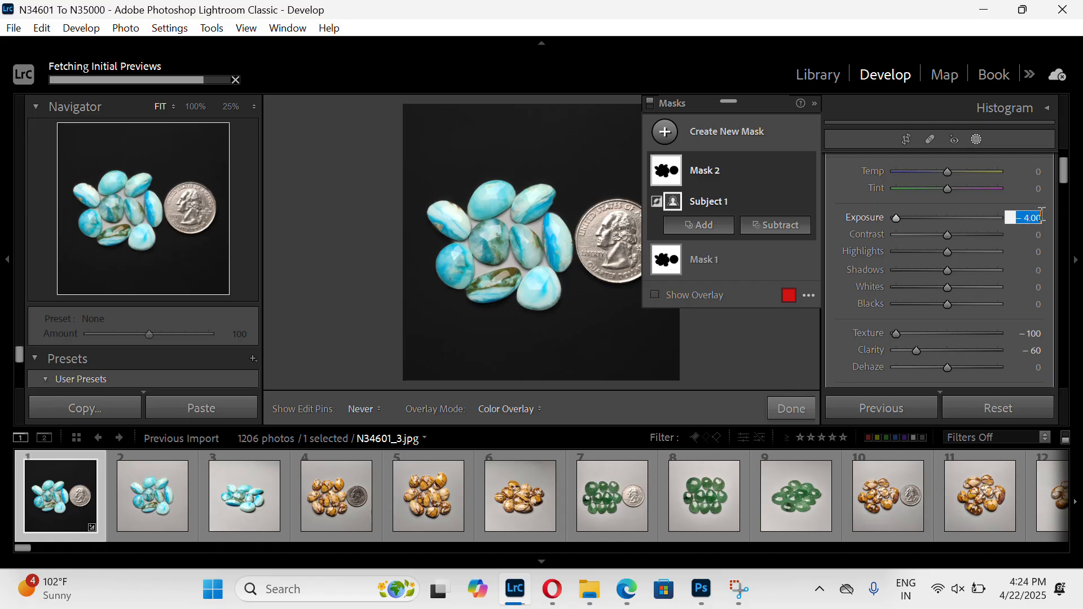
{"action": "type", "text": "0"}
{"action": "key", "text": "Return"}
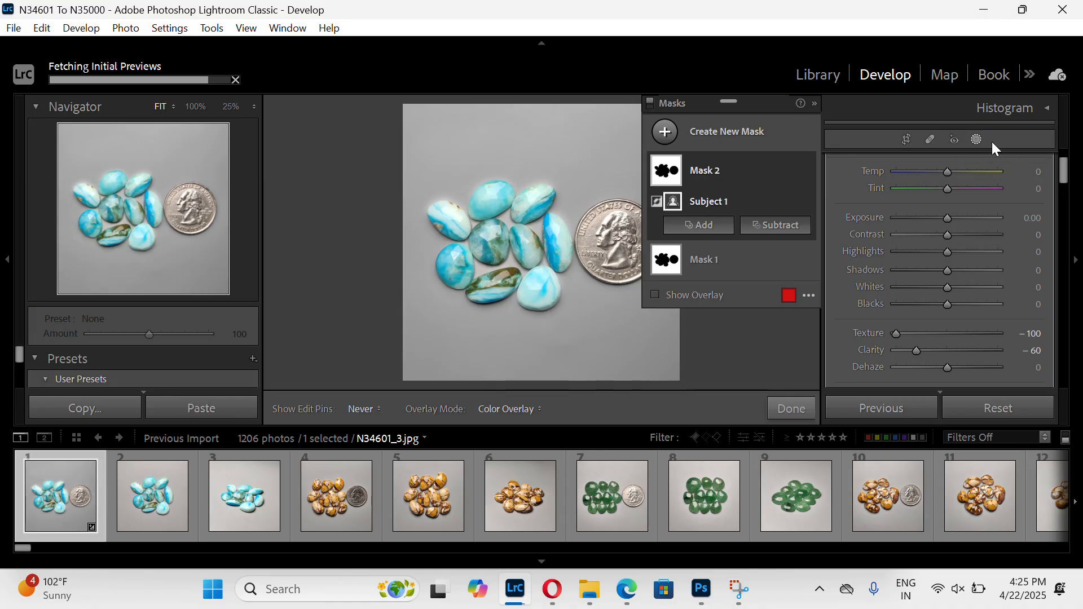
{"action": "left_click", "coordinate": [979, 141]}
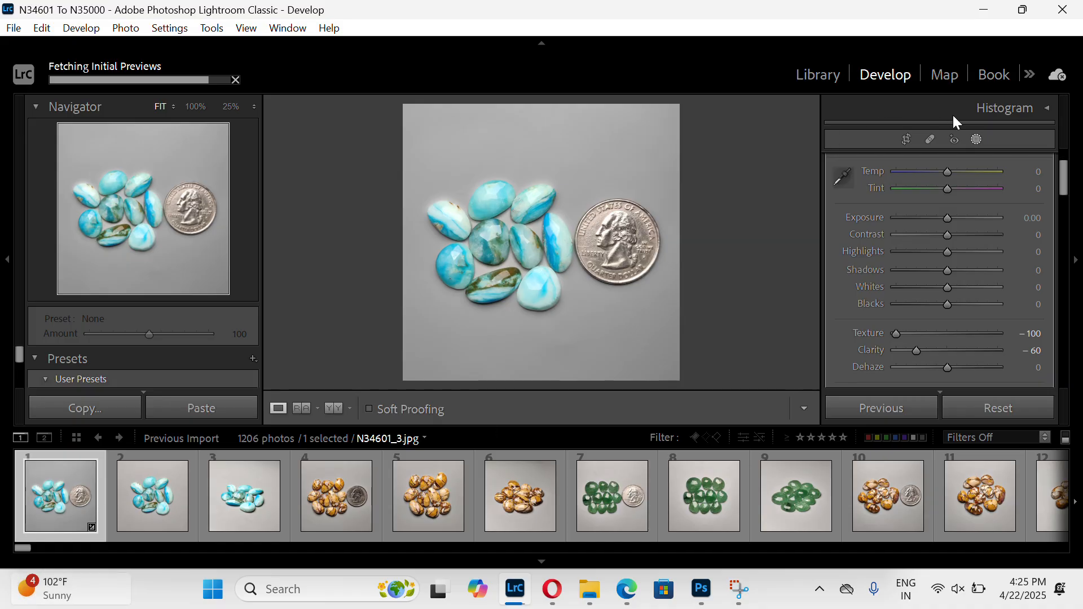
{"action": "key", "text": "super+w"}
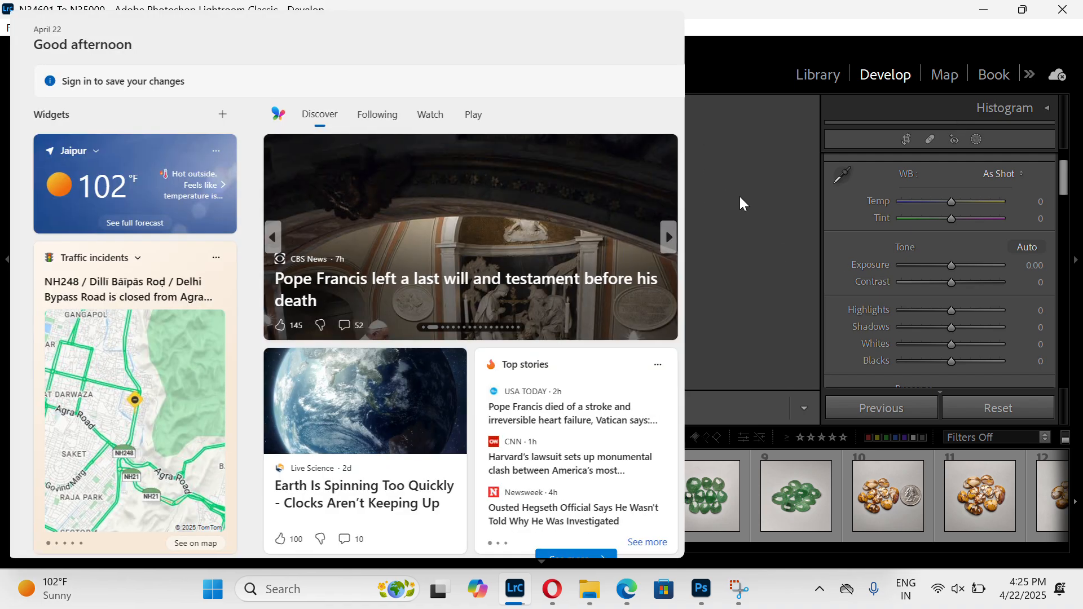
{"action": "left_click", "coordinate": [743, 203]}
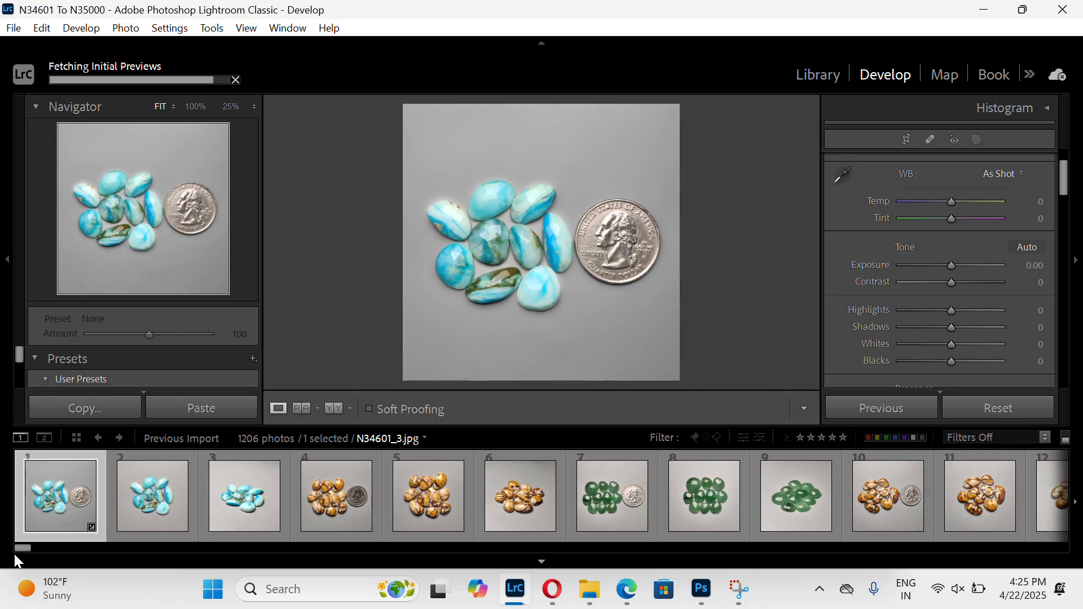
Go to the last photo in the filmstrip and select all photos of the import
{"action": "left_click_drag", "start_coordinate": [22, 547], "coordinate": [1061, 549]}
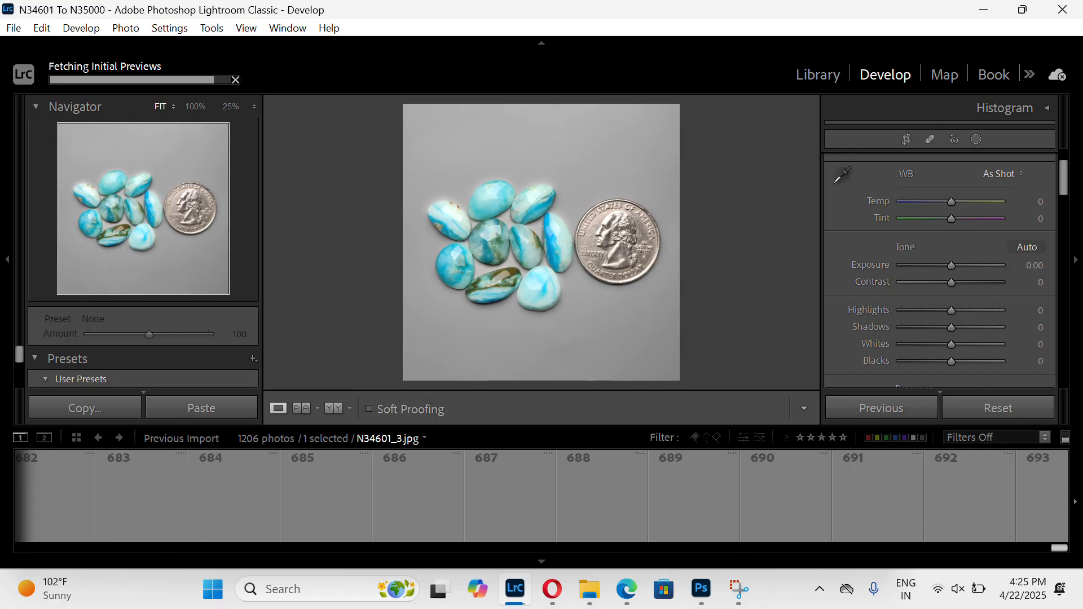
{"action": "left_click", "coordinate": [1032, 489]}
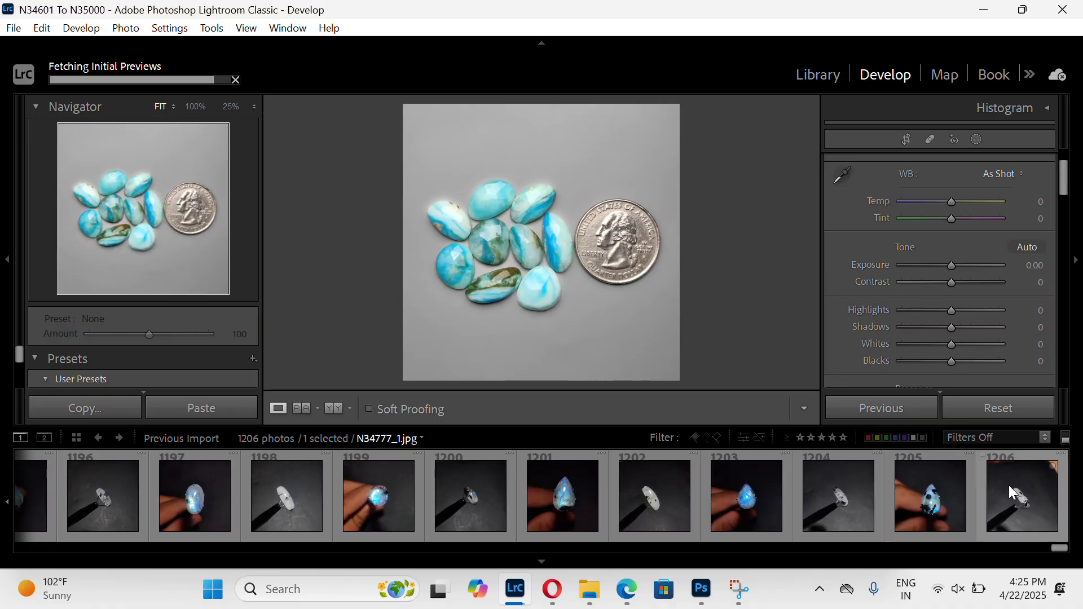
{"action": "key", "text": "ctrl+a"}
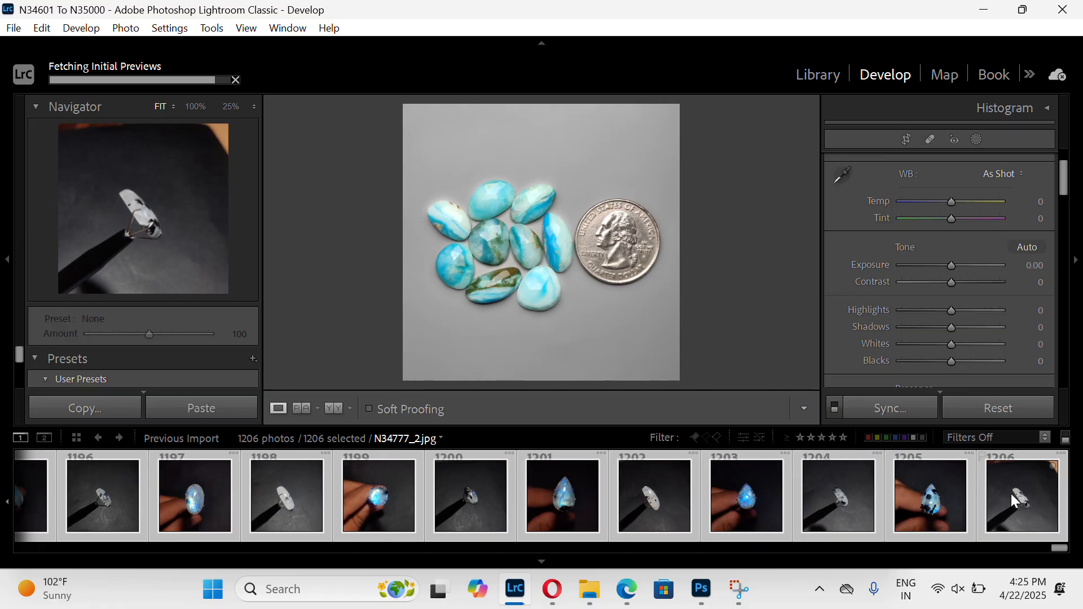
Include Masking with Mask 1 and Mask 2 in the settings synchronization, start it, and cancel at the choice between replacing and merging masks
{"action": "left_click", "coordinate": [900, 403]}
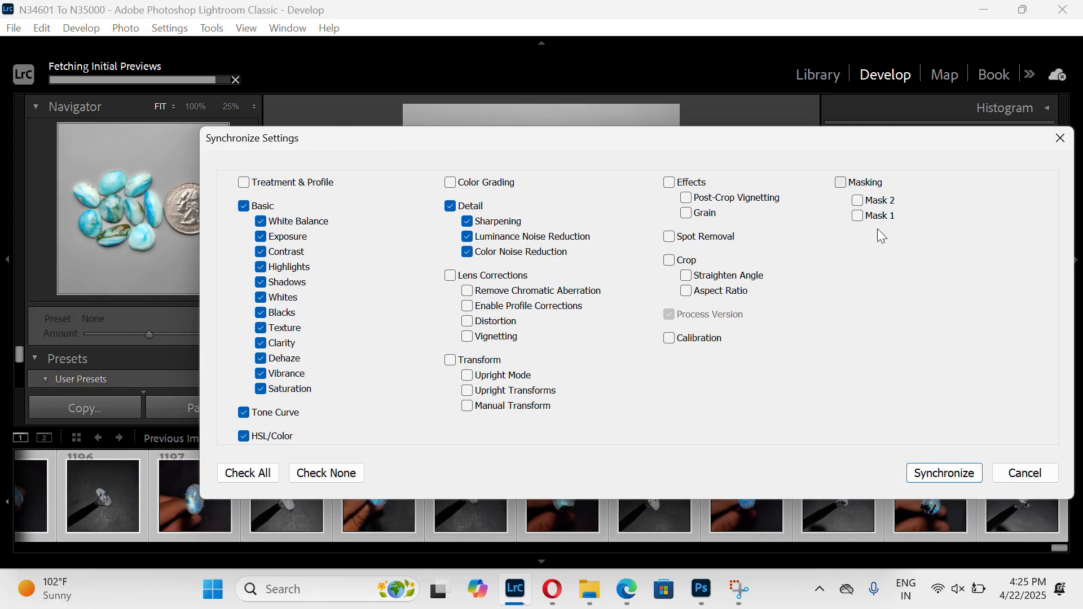
{"action": "left_click", "coordinate": [853, 185]}
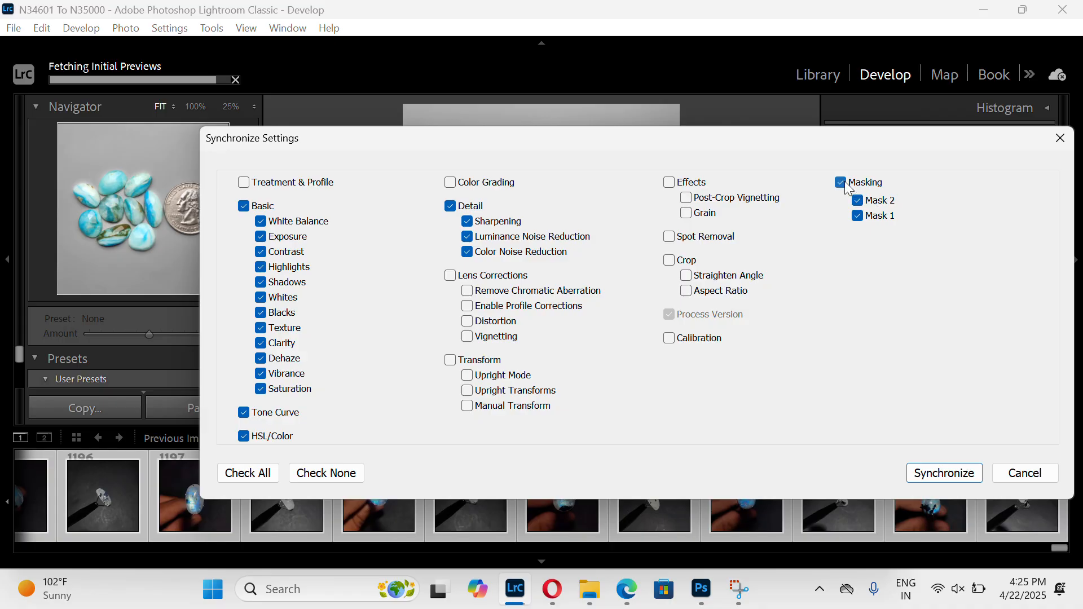
{"action": "left_click", "coordinate": [933, 475]}
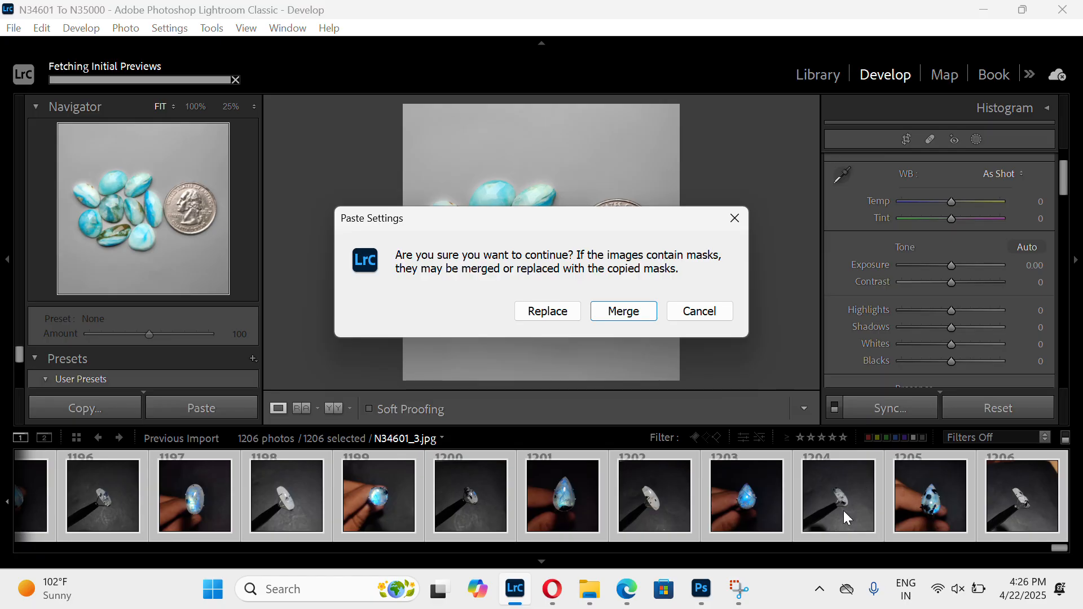
{"action": "left_click", "coordinate": [703, 314]}
Synchronize the settings and both masks of the first photo, N34601_3.jpg, to all selected photos, replacing existing masks, and stop the AI mask update
{"action": "left_click", "coordinate": [831, 475]}
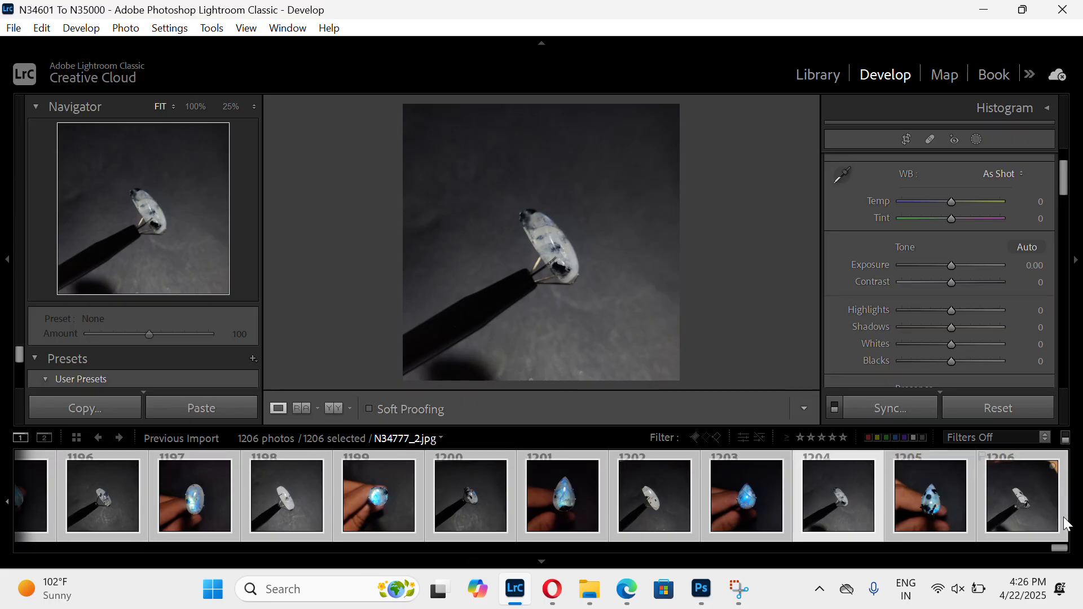
{"action": "left_click_drag", "start_coordinate": [1060, 548], "coordinate": [3, 535]}
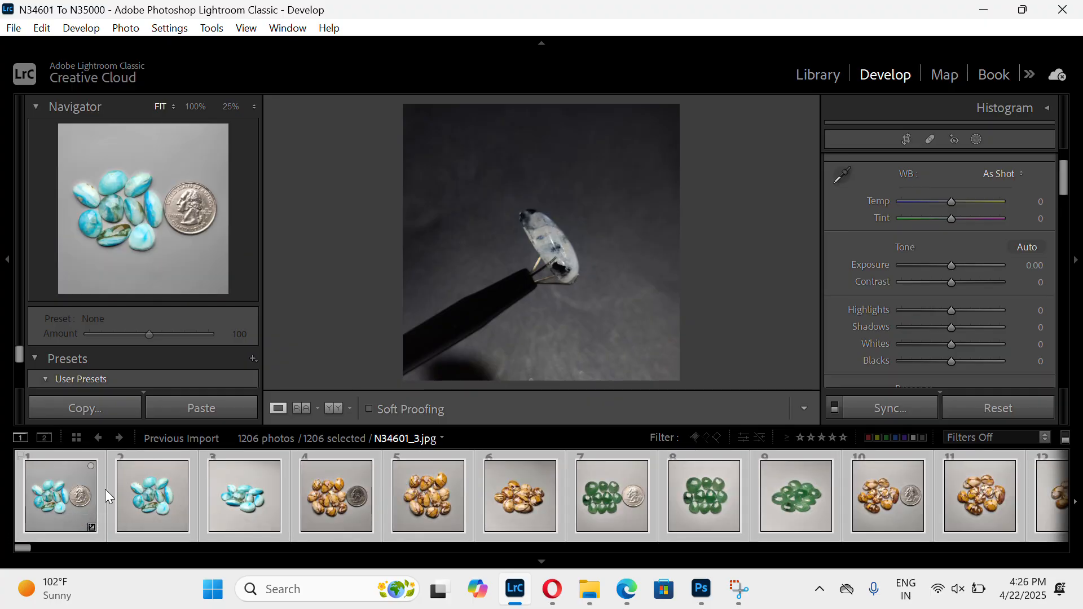
{"action": "left_click", "coordinate": [696, 504]}
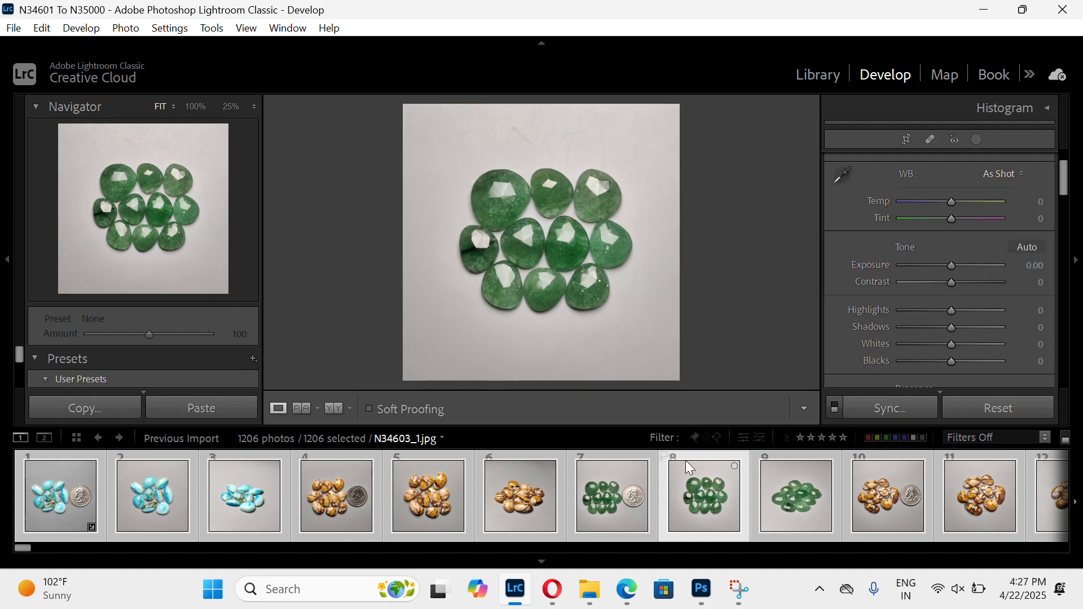
{"action": "left_click", "coordinate": [44, 490]}
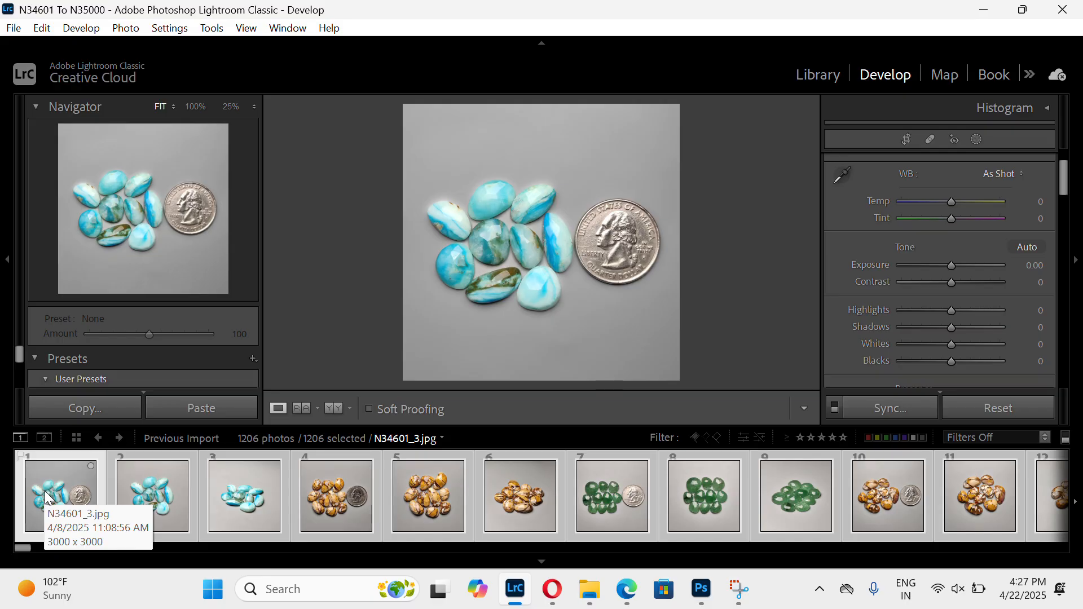
{"action": "left_click", "coordinate": [918, 418]}
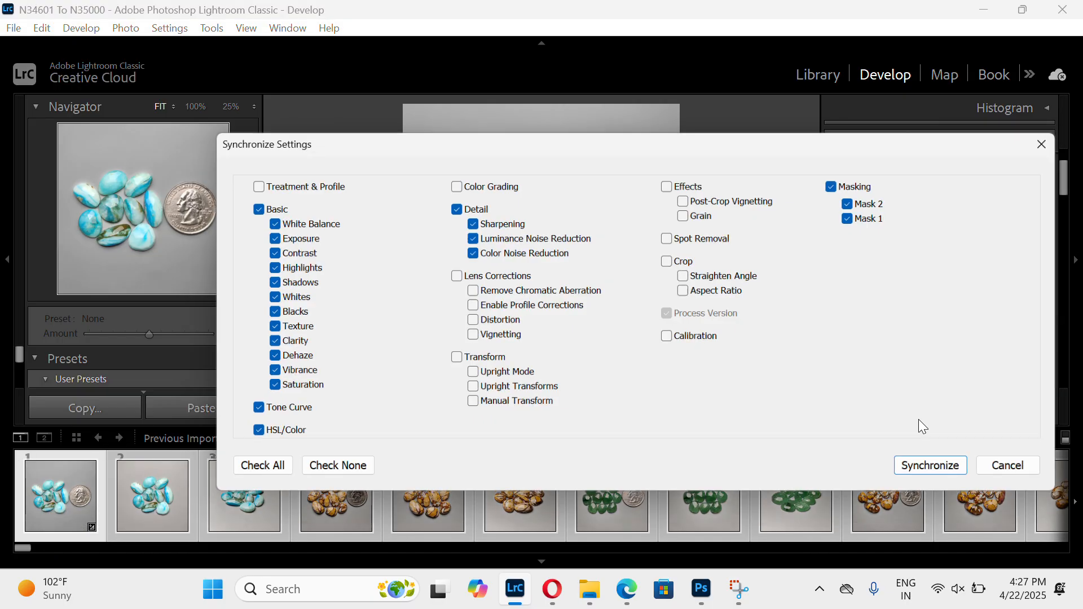
{"action": "left_click", "coordinate": [953, 473]}
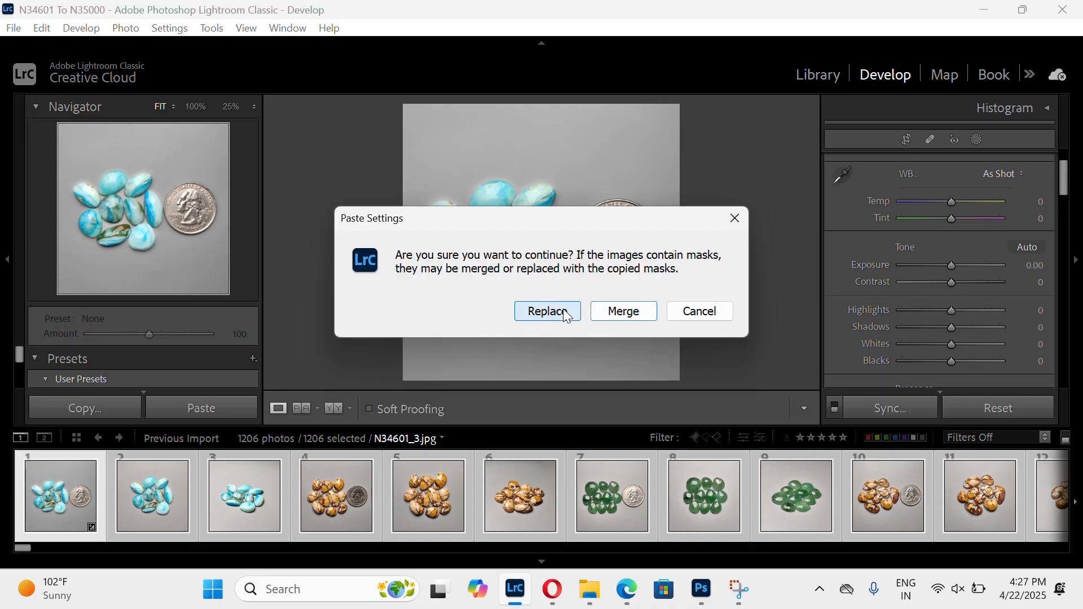
{"action": "left_click", "coordinate": [549, 311]}
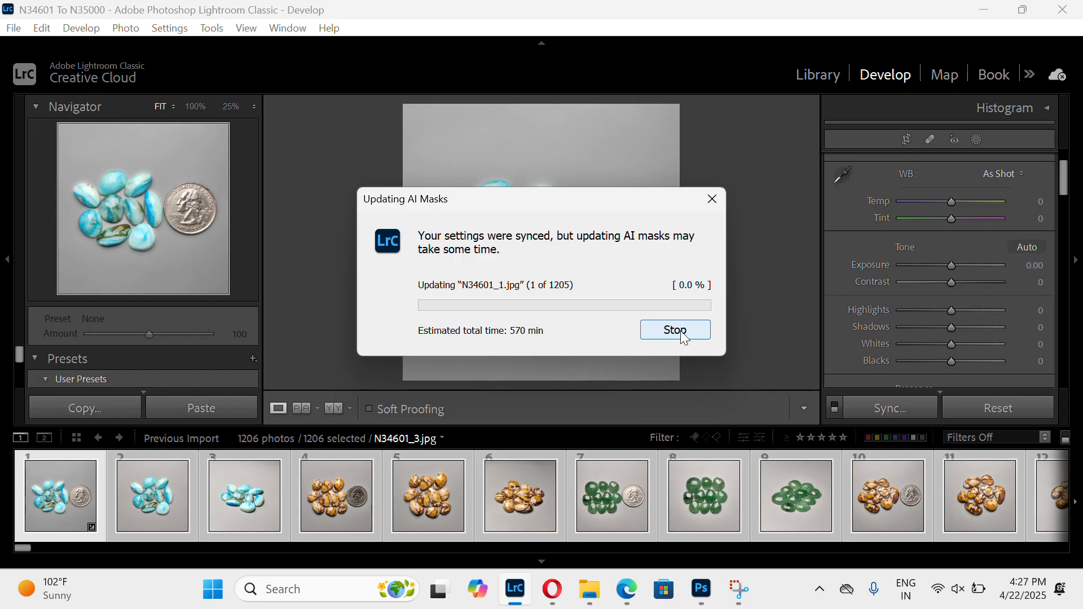
{"action": "left_click", "coordinate": [690, 332]}
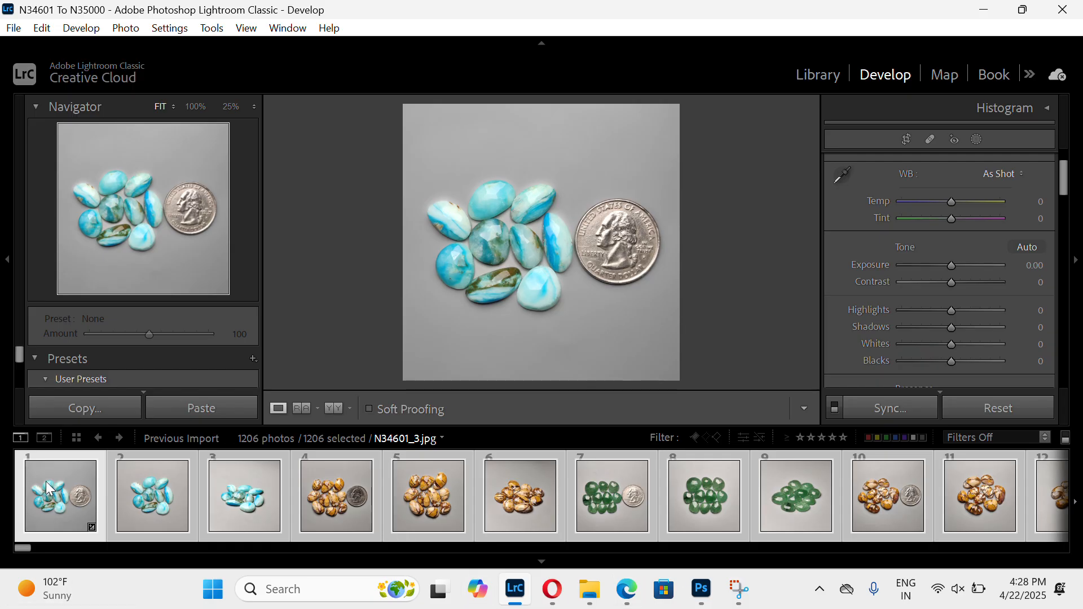
Deselect all photos and keep only the first photo, N34601_3.jpg, selected
{"action": "key", "text": "ctrl"}
{"action": "key", "text": "ctrl+d"}
{"action": "left_click", "coordinate": [55, 515]}
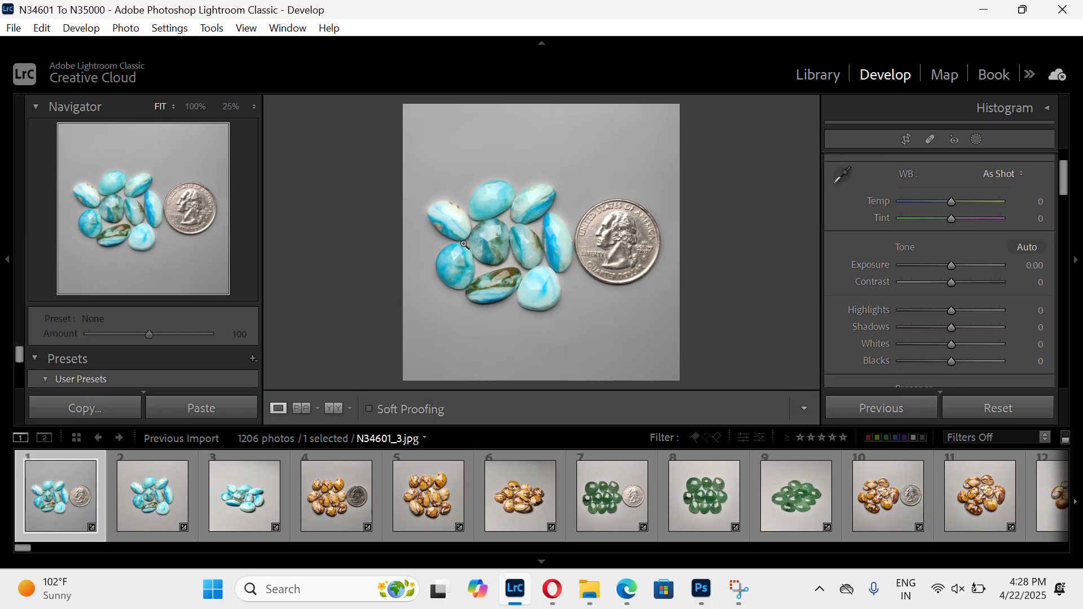
Reopen the masking tools without a new linear gradient and move the floating mask list away from the photo
{"action": "key", "text": "m"}
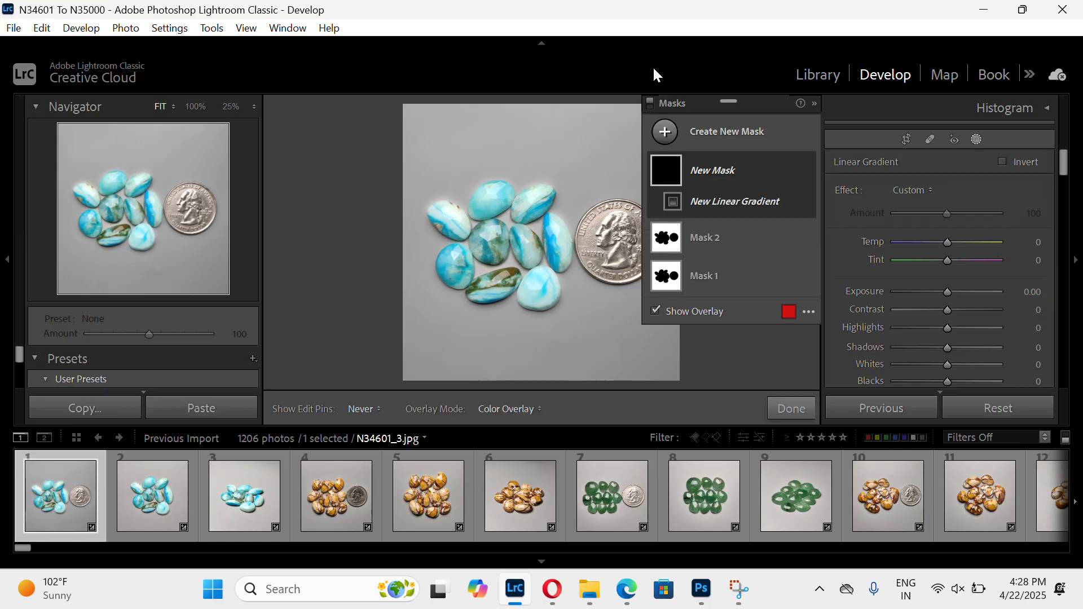
{"action": "left_click", "coordinate": [971, 139]}
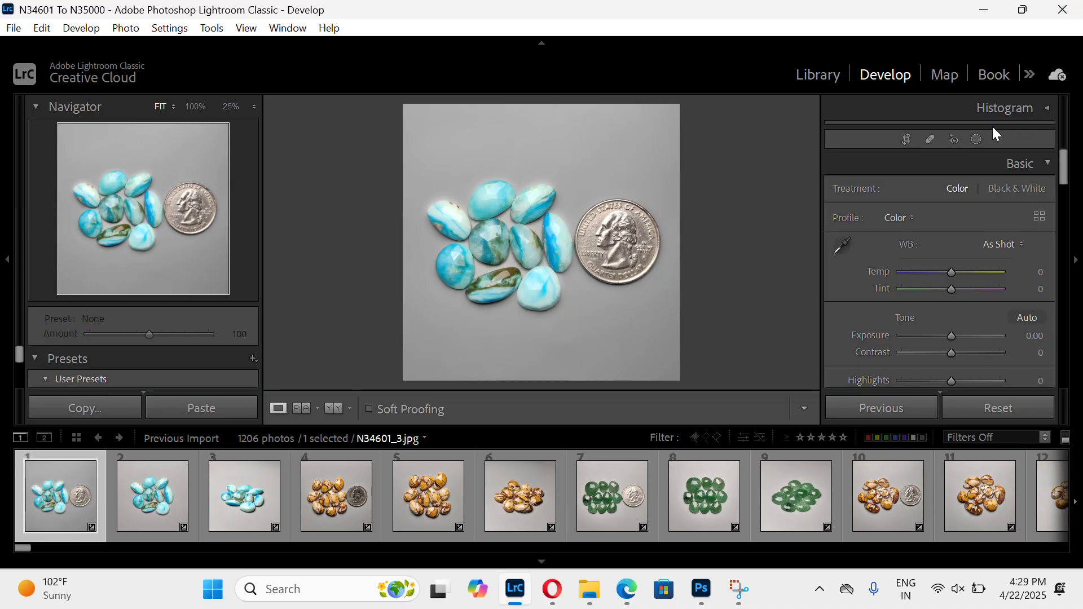
{"action": "left_click", "coordinate": [979, 140]}
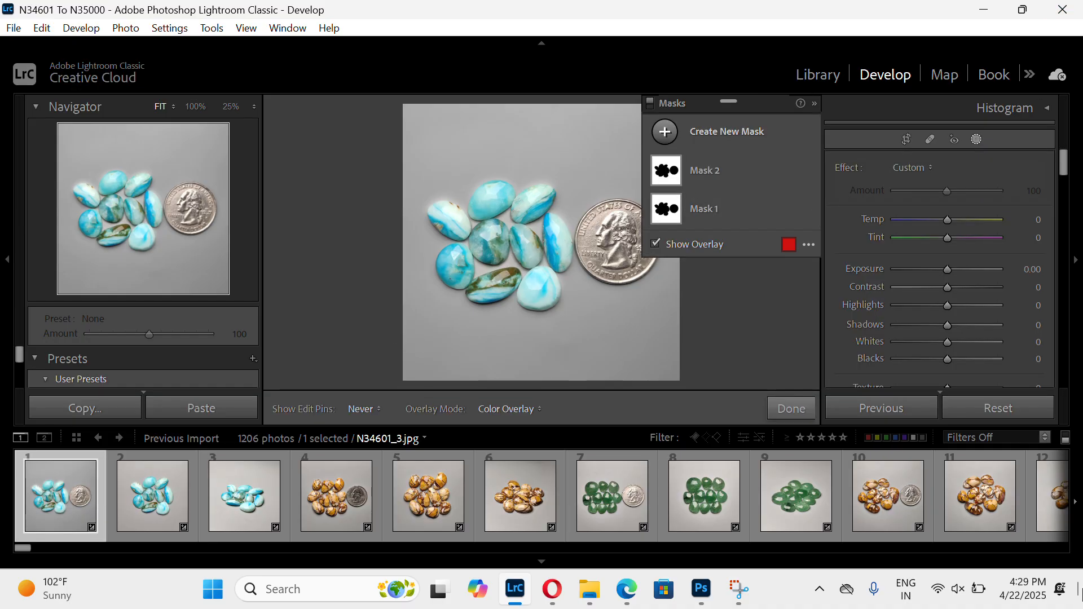
{"action": "left_click_drag", "start_coordinate": [736, 103], "coordinate": [231, 108]}
Open Mask 1 and look over the options for adding to it, leaving the mask as it is
{"action": "left_click", "coordinate": [197, 208]}
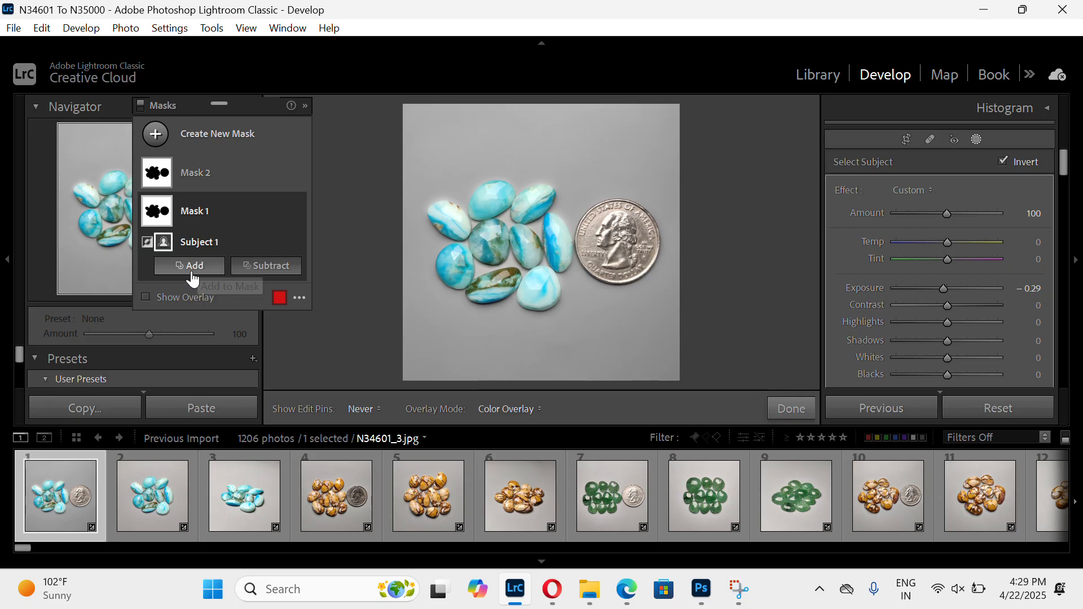
{"action": "left_click", "coordinate": [193, 270]}
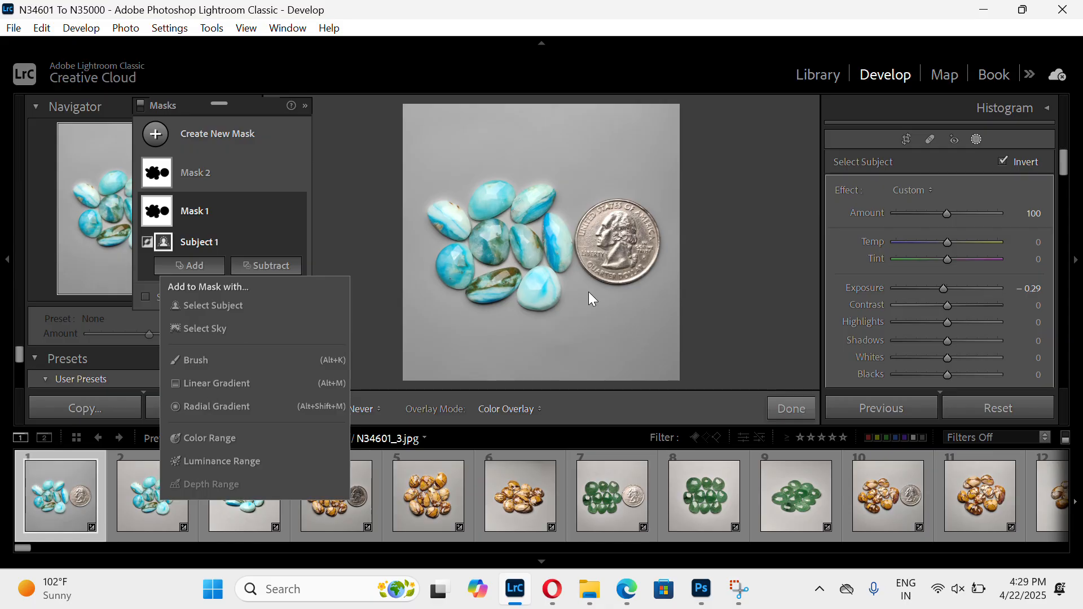
{"action": "left_click", "coordinate": [499, 155]}
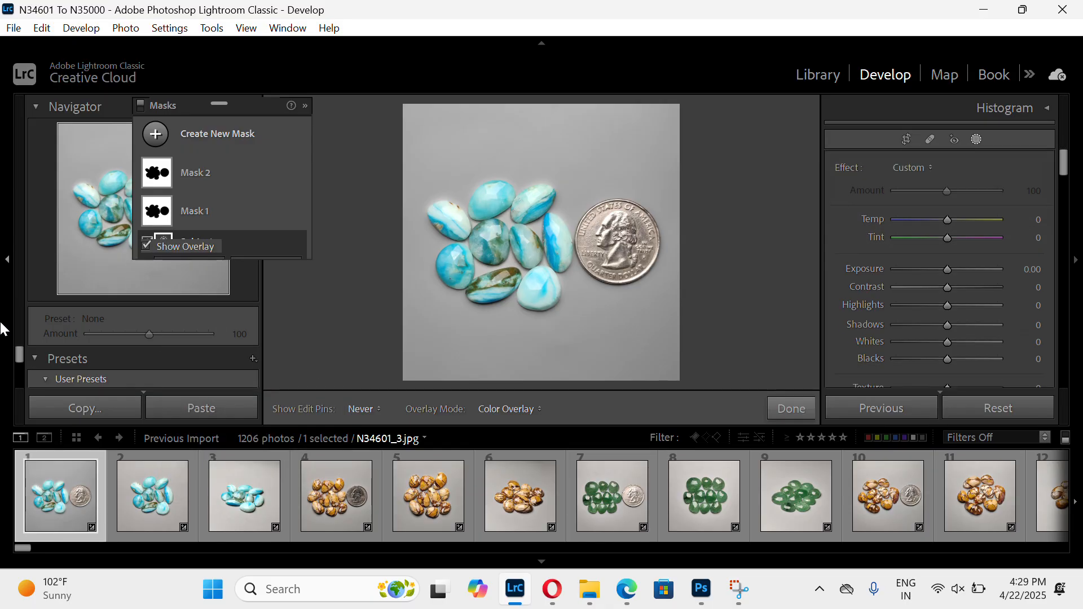
Paint a new brush mask of size 25 over the background above the stones and coin and set its exposure to -0.20
{"action": "key", "text": "k"}
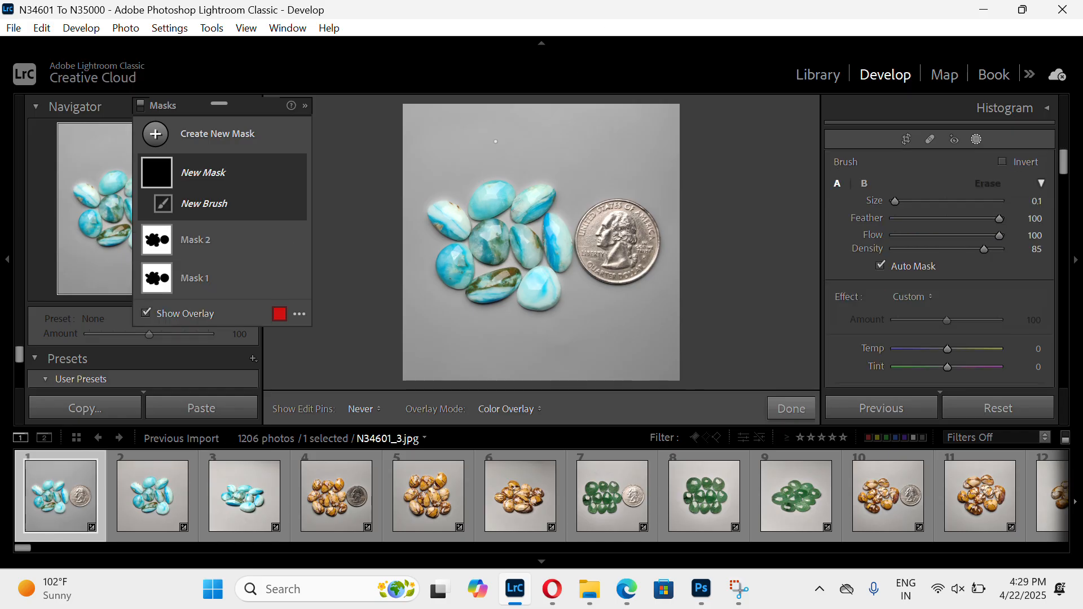
{"action": "scroll", "coordinate": [495, 137], "scroll_direction": "up", "scroll_amount": 10}
{"action": "scroll", "coordinate": [495, 137], "scroll_direction": "down", "scroll_amount": 1}
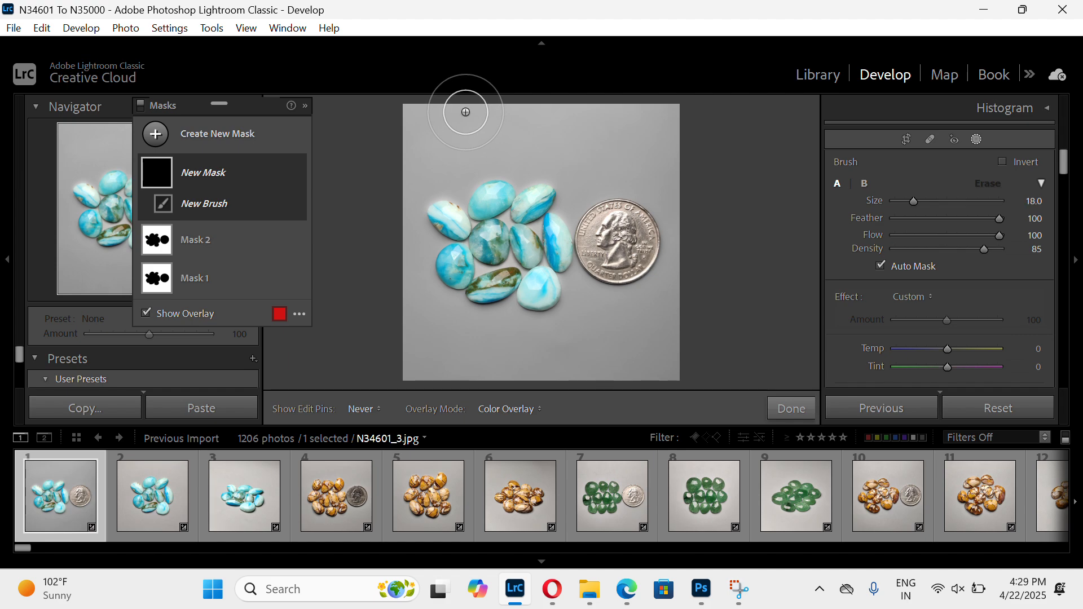
{"action": "scroll", "coordinate": [431, 135], "scroll_direction": "up", "scroll_amount": 2}
{"action": "scroll", "coordinate": [430, 135], "scroll_direction": "up", "scroll_amount": 4}
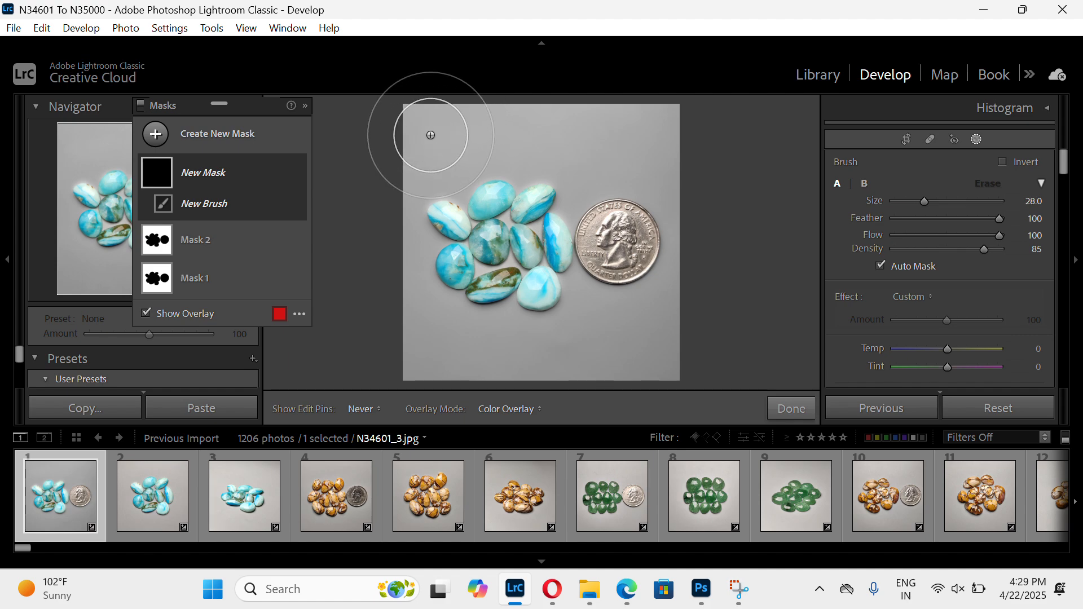
{"action": "left_click_drag", "start_coordinate": [714, 110], "coordinate": [706, 96]}
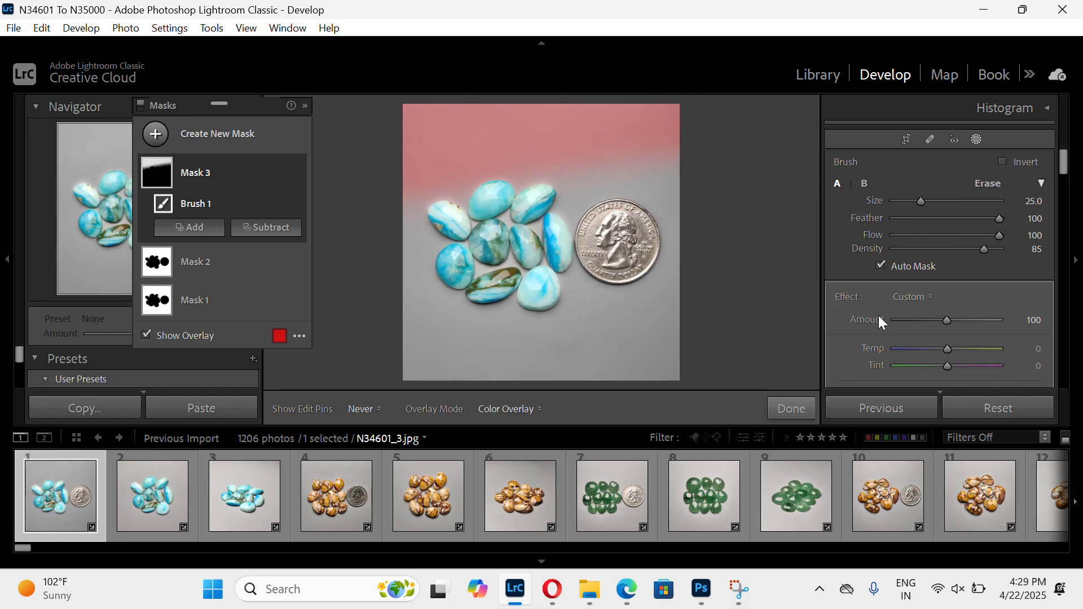
{"action": "scroll", "coordinate": [903, 304], "scroll_direction": "down", "scroll_amount": 3}
{"action": "key", "text": "o"}
{"action": "left_click_drag", "start_coordinate": [947, 249], "coordinate": [940, 251]}
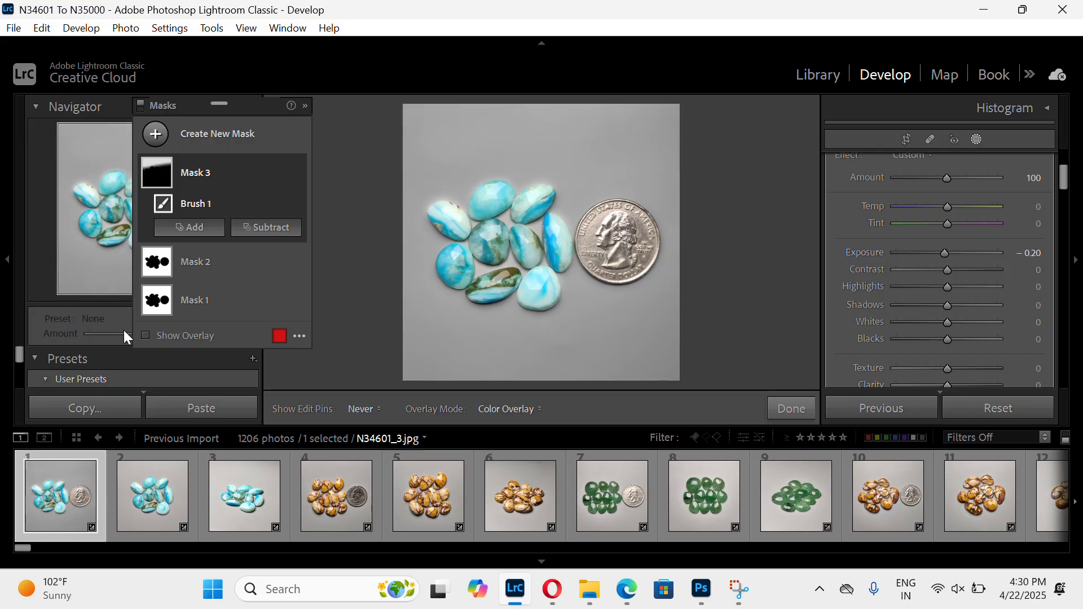
Paint a new brush mask of size 18.5 as a slanting band across the upper background and set its exposure to -1.17
{"action": "scroll", "coordinate": [977, 256], "scroll_direction": "up", "scroll_amount": 5}
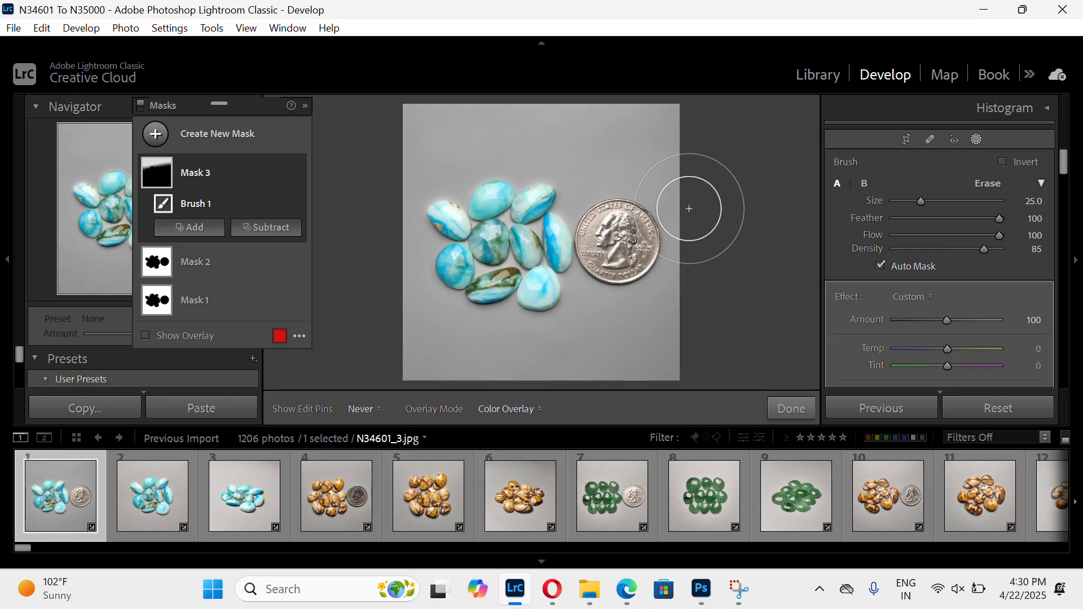
{"action": "scroll", "coordinate": [534, 146], "scroll_direction": "down", "scroll_amount": 5}
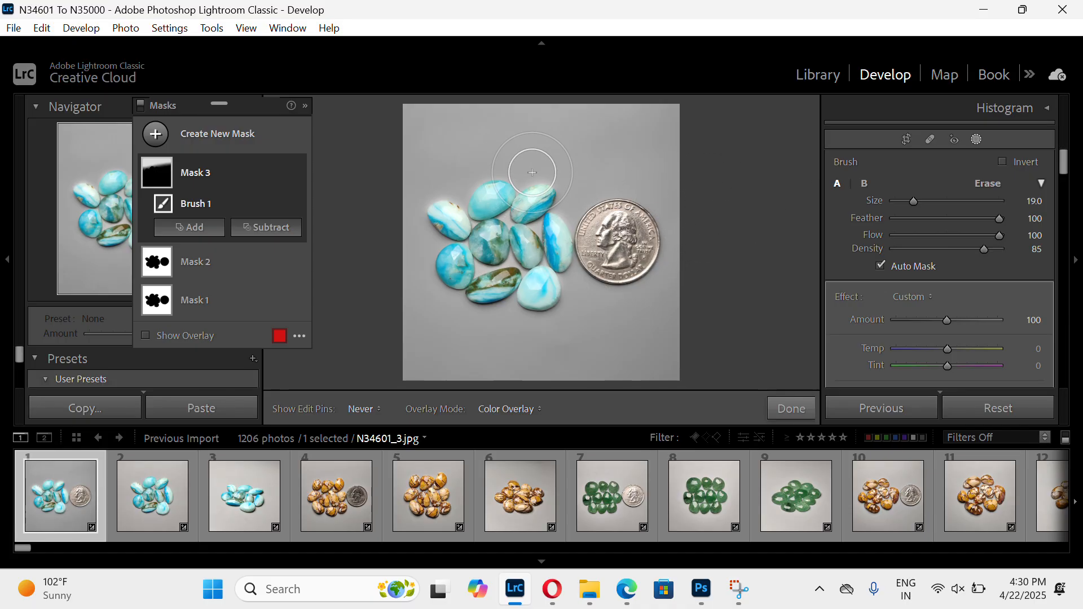
{"action": "mouse_move", "coordinate": [917, 201]}
{"action": "left_mouse_down"}
{"action": "mouse_move", "coordinate": [927, 202]}
{"action": "mouse_move", "coordinate": [879, 214]}
{"action": "mouse_move", "coordinate": [939, 218]}
{"action": "mouse_move", "coordinate": [913, 209]}
{"action": "left_mouse_up"}
{"action": "key", "text": "o"}
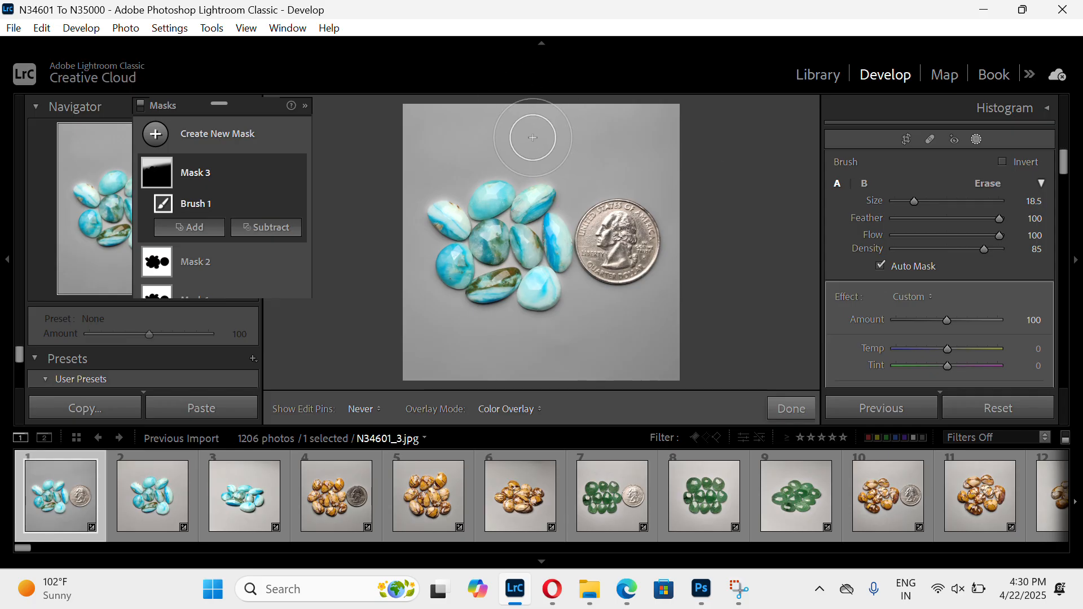
{"action": "key", "text": "k"}
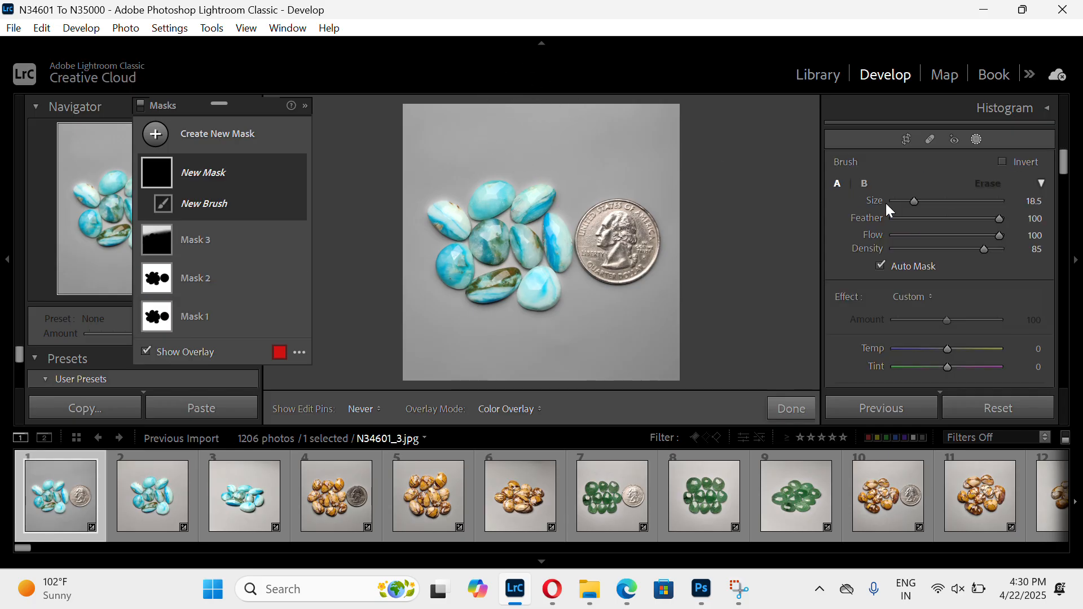
{"action": "left_click_drag", "start_coordinate": [411, 126], "coordinate": [680, 151]}
{"action": "scroll", "coordinate": [975, 333], "scroll_direction": "down", "scroll_amount": 3}
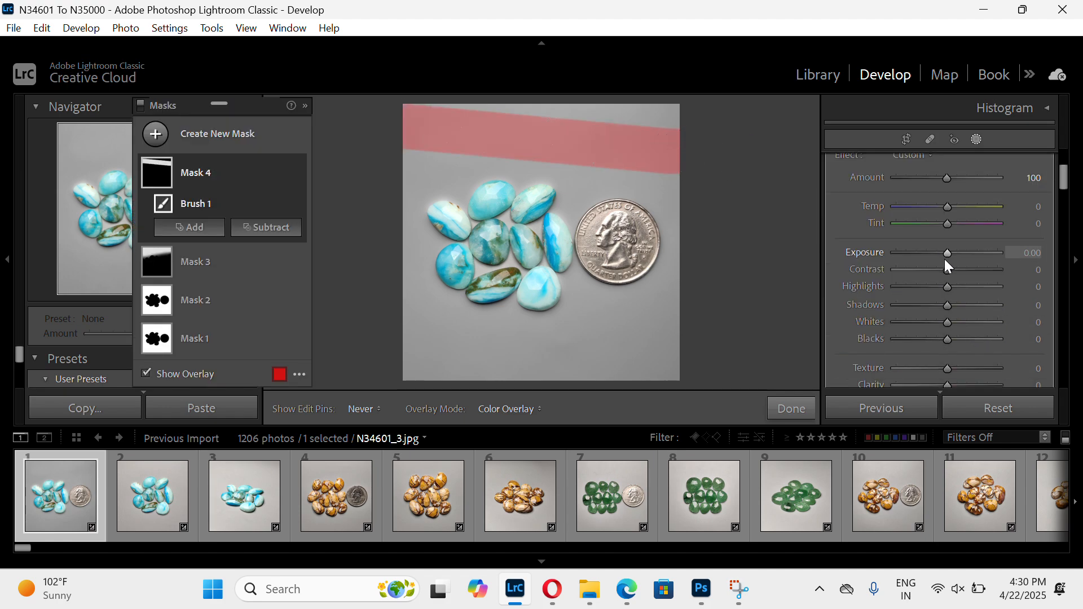
{"action": "left_click_drag", "start_coordinate": [945, 259], "coordinate": [932, 263]}
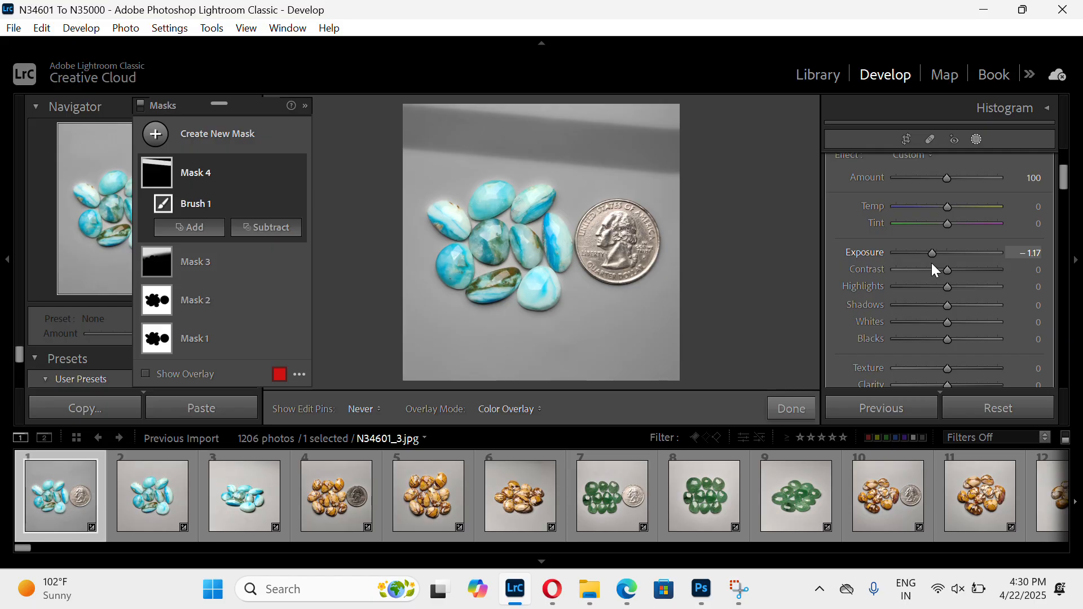
Try brush dabs beside the leftmost stones, undo them together with the band mask's exposure change, and show the mask overlay
{"action": "left_click", "coordinate": [438, 240]}
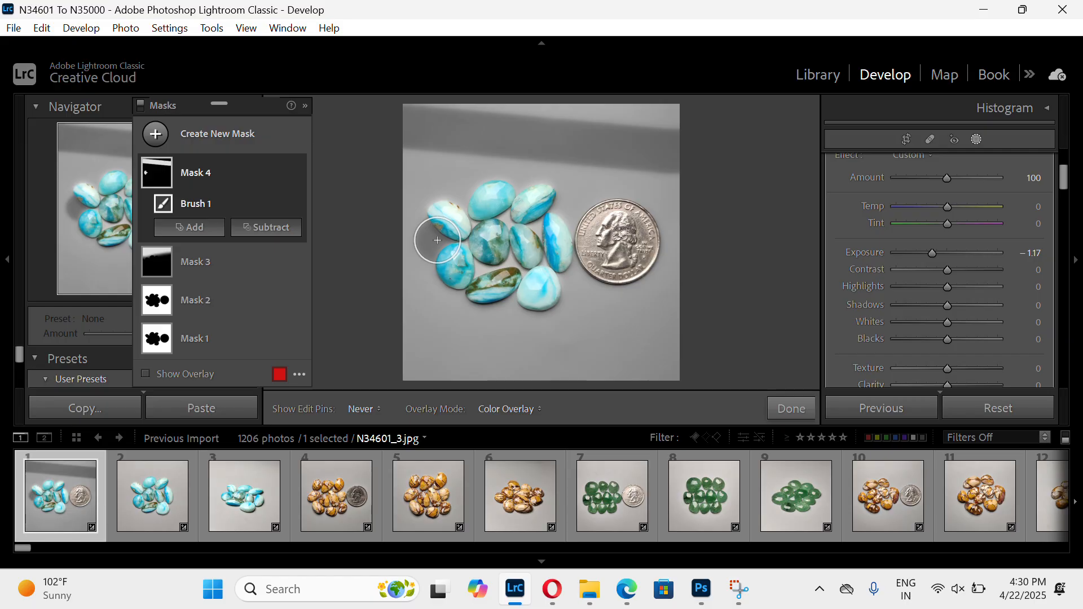
{"action": "left_click", "coordinate": [430, 237]}
{"action": "scroll", "coordinate": [946, 292], "scroll_direction": "up", "scroll_amount": 3}
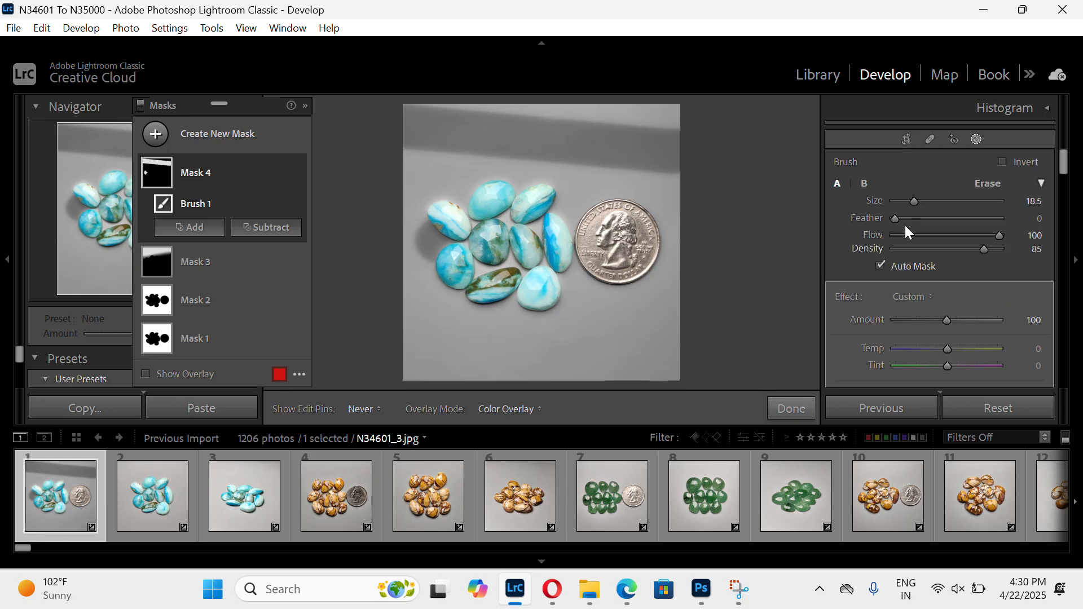
{"action": "key", "text": "ctrl+z"}
{"action": "key", "text": "ctrl+z"}
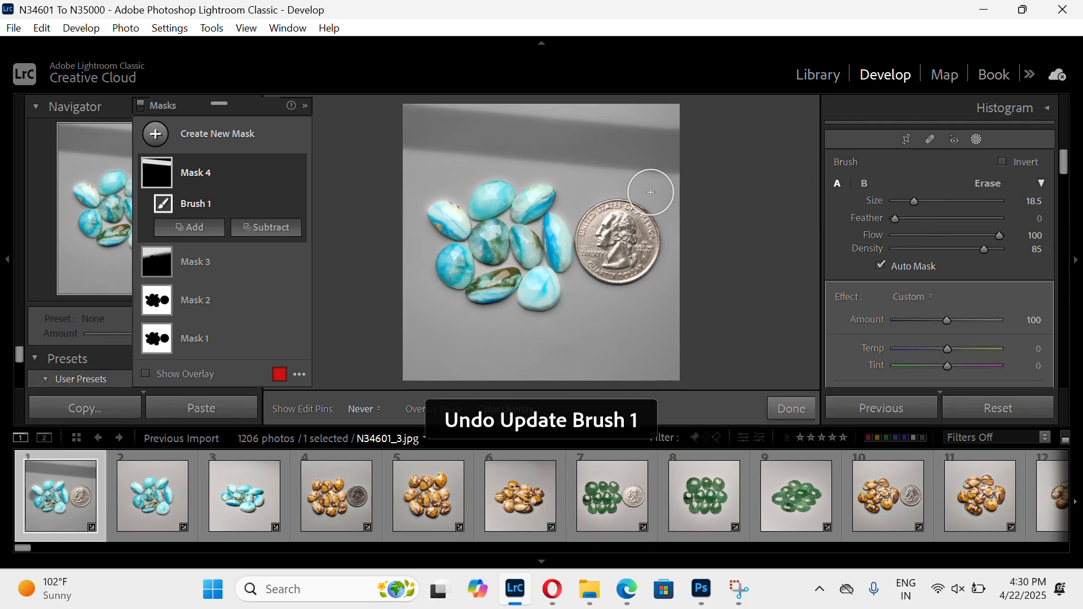
{"action": "key", "text": "o"}
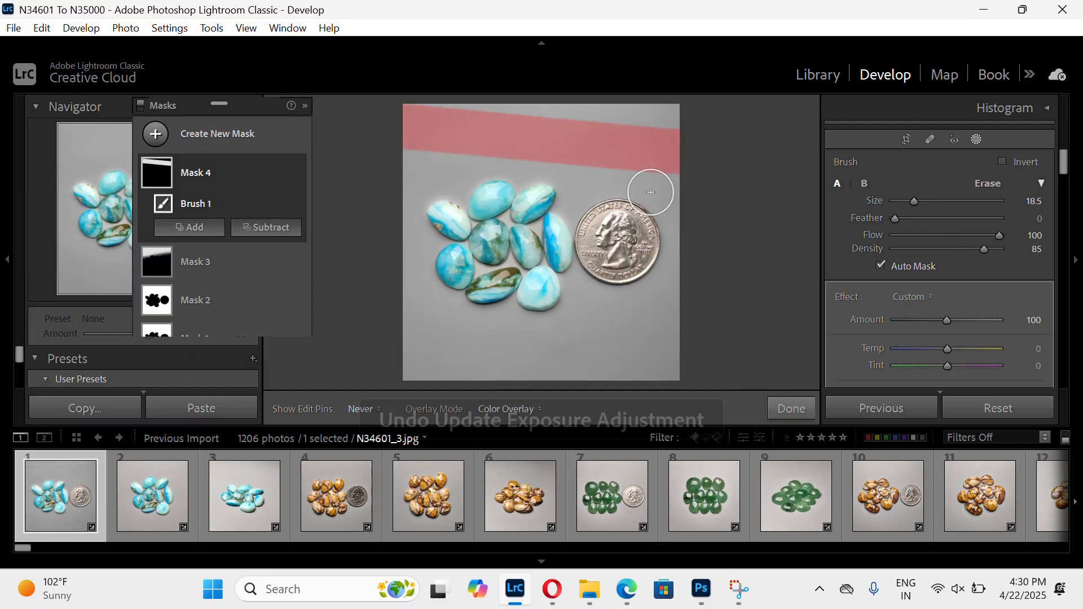
Paint a new brush mask with feather 96 over the background above the stones and set its exposure to -0.16
{"action": "key", "text": "k"}
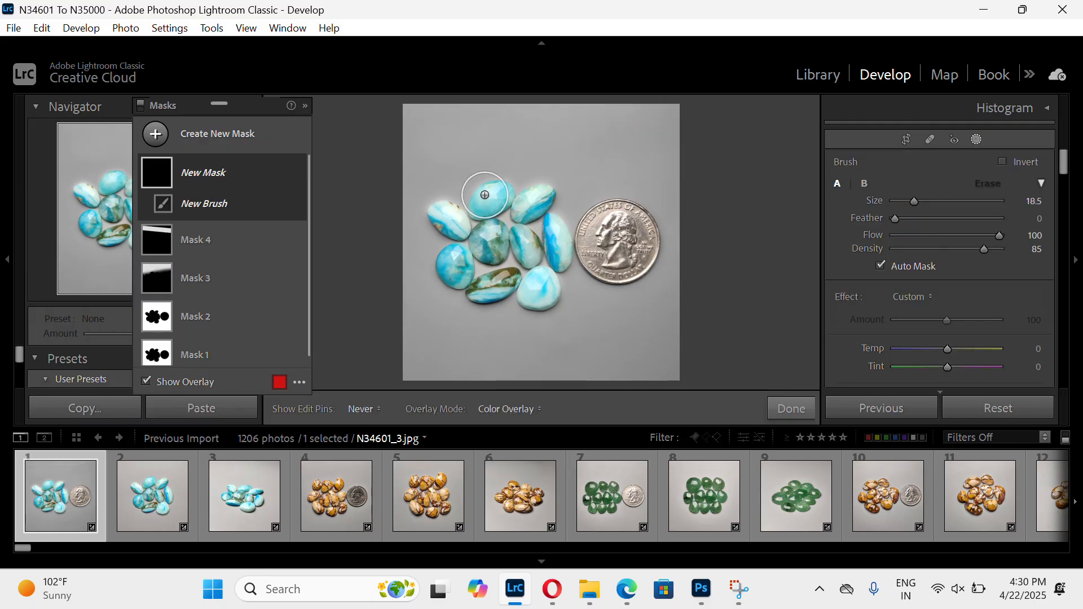
{"action": "left_click", "coordinate": [995, 219]}
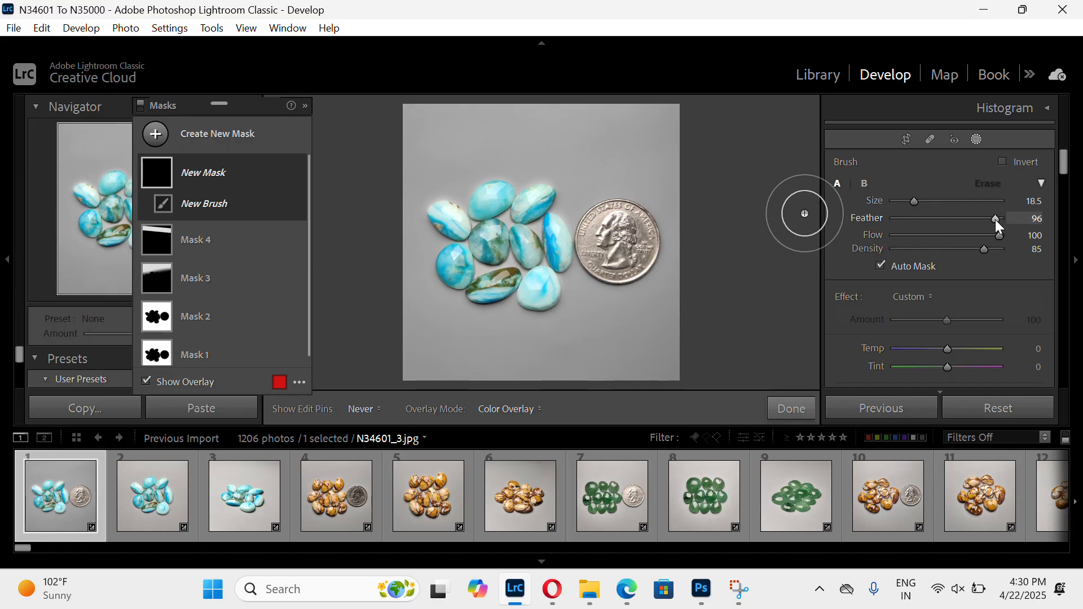
{"action": "mouse_move", "coordinate": [430, 131]}
{"action": "left_mouse_down"}
{"action": "mouse_move", "coordinate": [518, 127]}
{"action": "mouse_move", "coordinate": [706, 144]}
{"action": "mouse_move", "coordinate": [668, 157]}
{"action": "mouse_move", "coordinate": [508, 159]}
{"action": "mouse_move", "coordinate": [413, 151]}
{"action": "mouse_move", "coordinate": [395, 120]}
{"action": "left_mouse_up"}
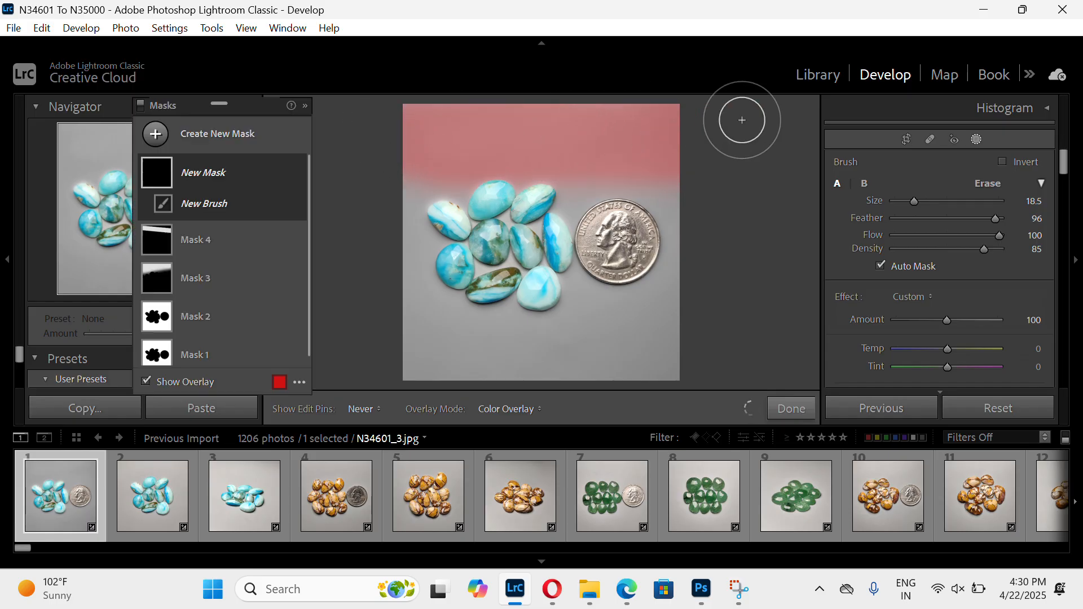
{"action": "scroll", "coordinate": [1032, 359], "scroll_direction": "down", "scroll_amount": 4}
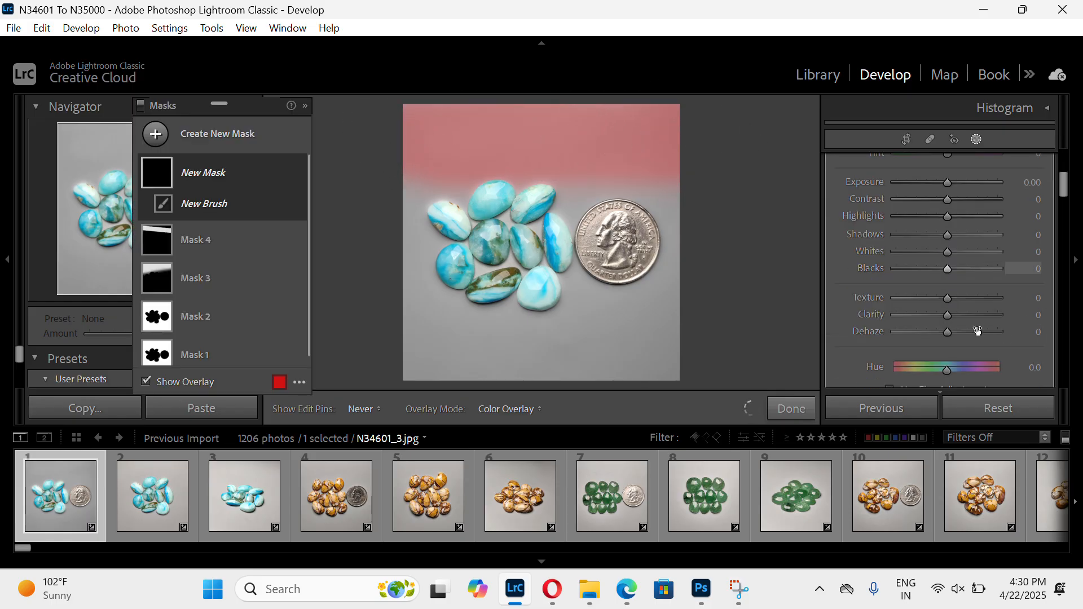
{"action": "left_click", "coordinate": [950, 184]}
{"action": "left_click_drag", "start_coordinate": [949, 184], "coordinate": [944, 184]}
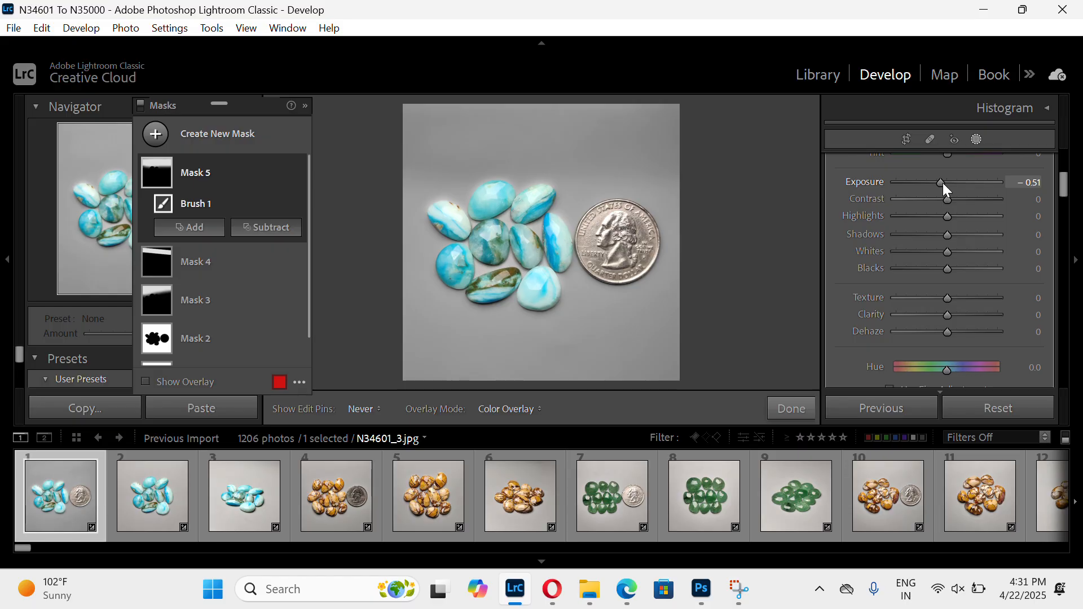
{"action": "left_click_drag", "start_coordinate": [943, 184], "coordinate": [947, 188]}
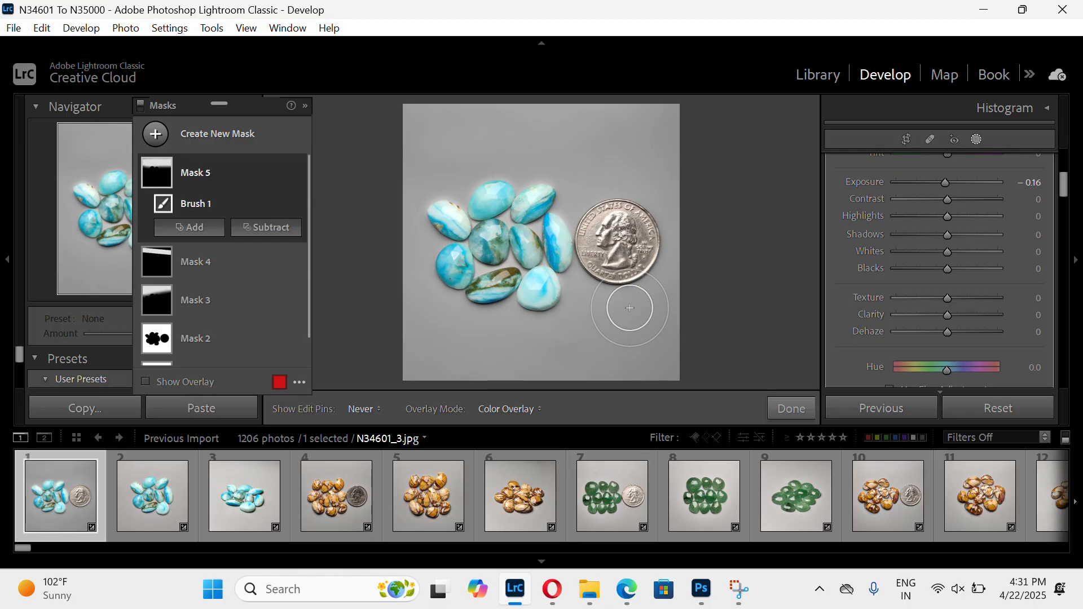
Draw a new linear gradient mask over the upper background, set its exposure to -0.38, and close the masking tools
{"action": "key", "text": "k"}
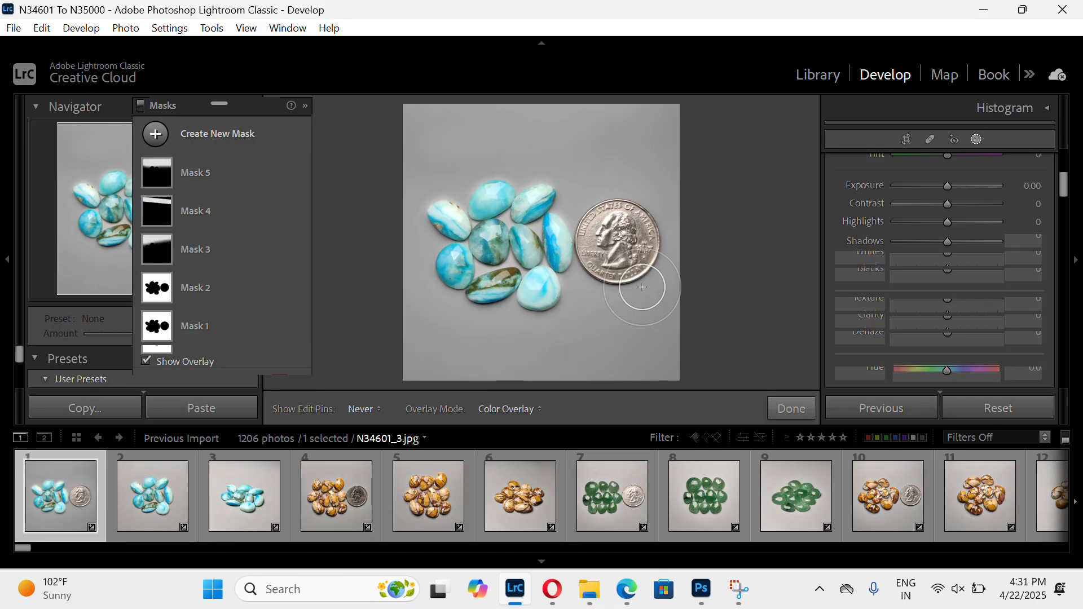
{"action": "key", "text": "m"}
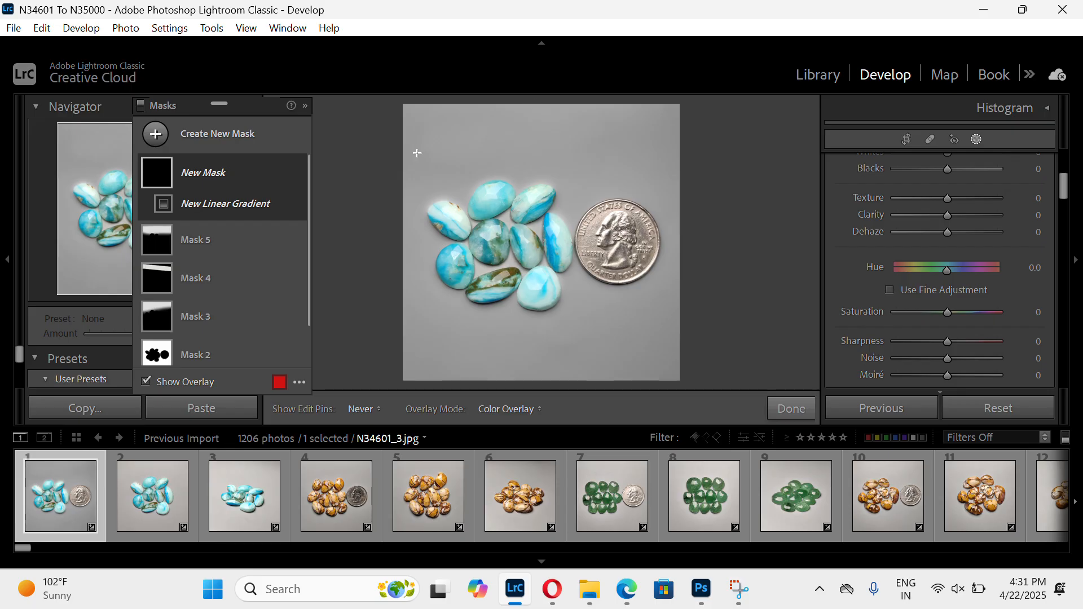
{"action": "left_click_drag", "start_coordinate": [418, 153], "coordinate": [606, 369]}
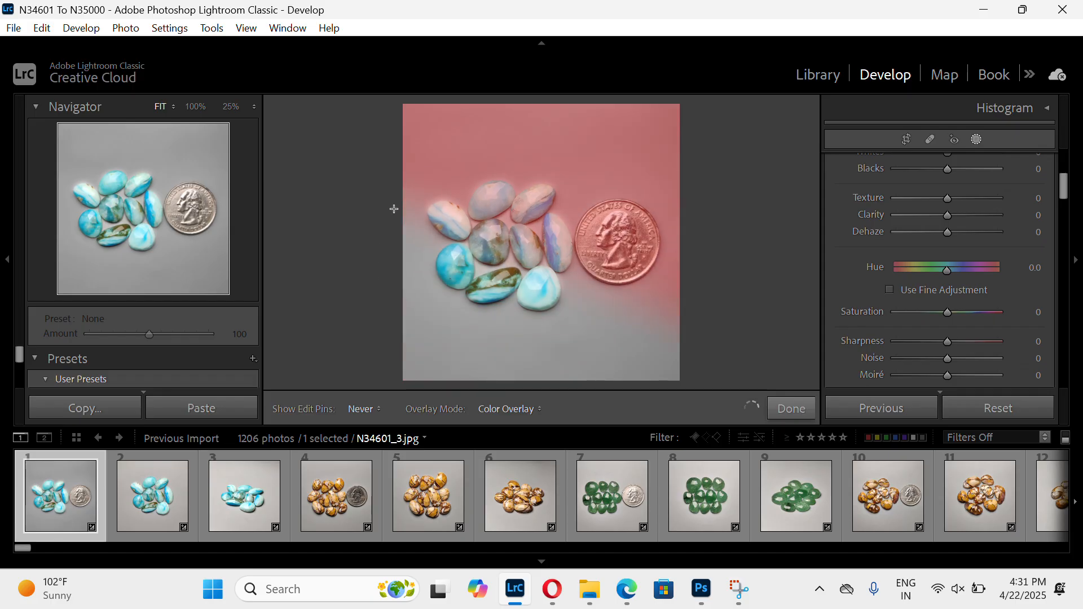
{"action": "left_click_drag", "start_coordinate": [320, 316], "coordinate": [721, 363]}
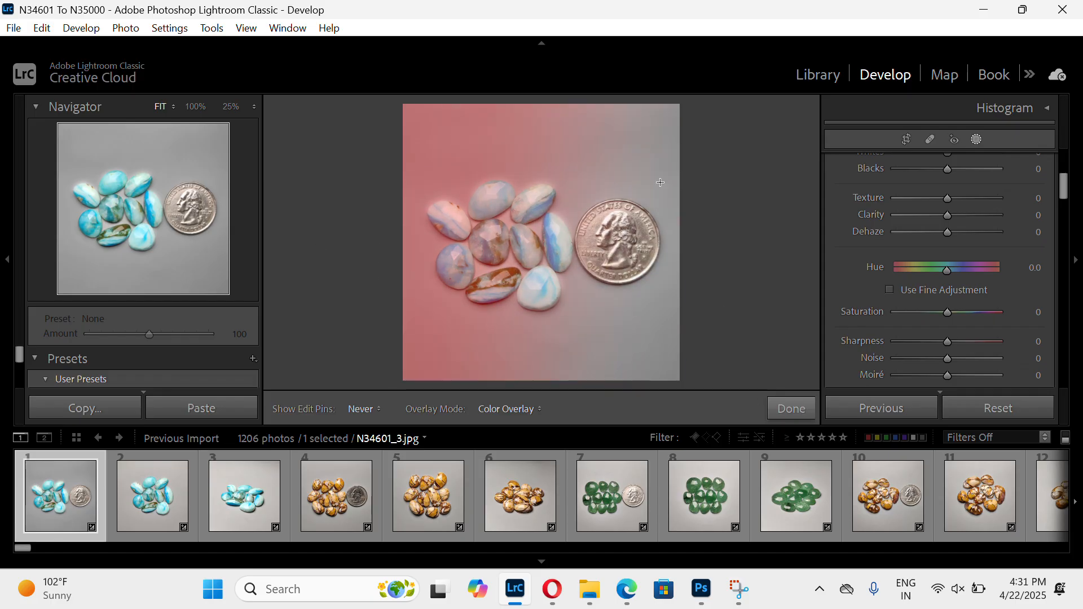
{"action": "left_click_drag", "start_coordinate": [549, 177], "coordinate": [417, 217]}
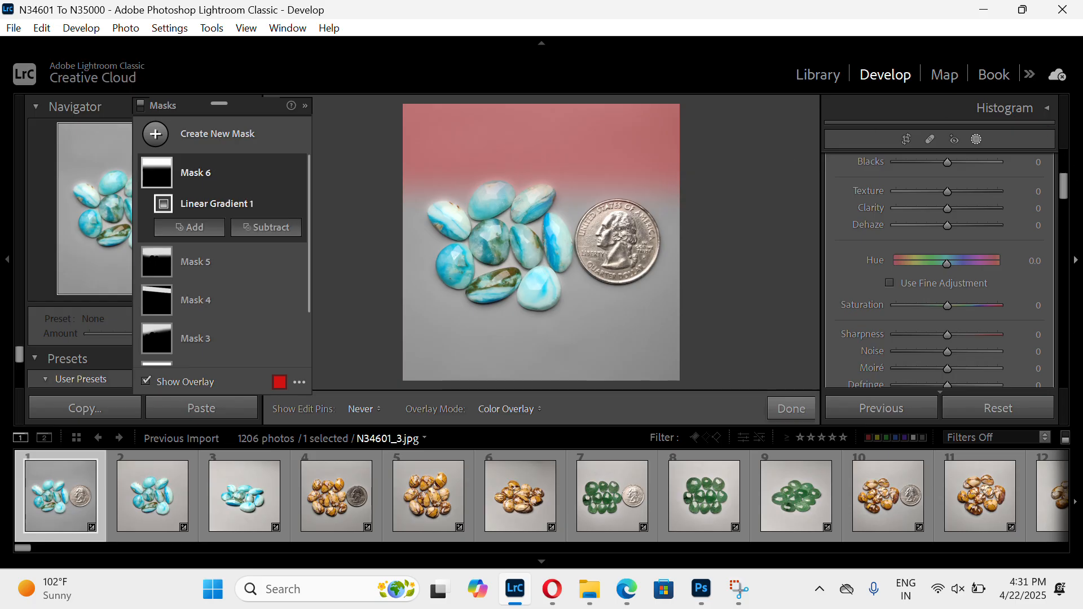
{"action": "scroll", "coordinate": [945, 322], "scroll_direction": "down", "scroll_amount": 1}
{"action": "scroll", "coordinate": [940, 271], "scroll_direction": "up", "scroll_amount": 1}
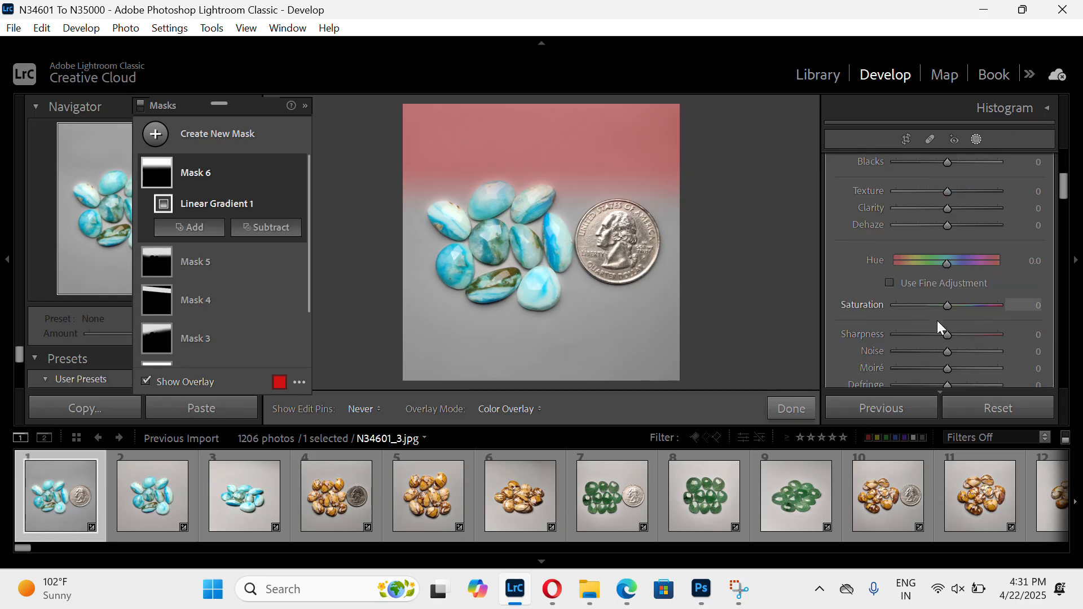
{"action": "key", "text": "o"}
{"action": "scroll", "coordinate": [926, 201], "scroll_direction": "up", "scroll_amount": 2}
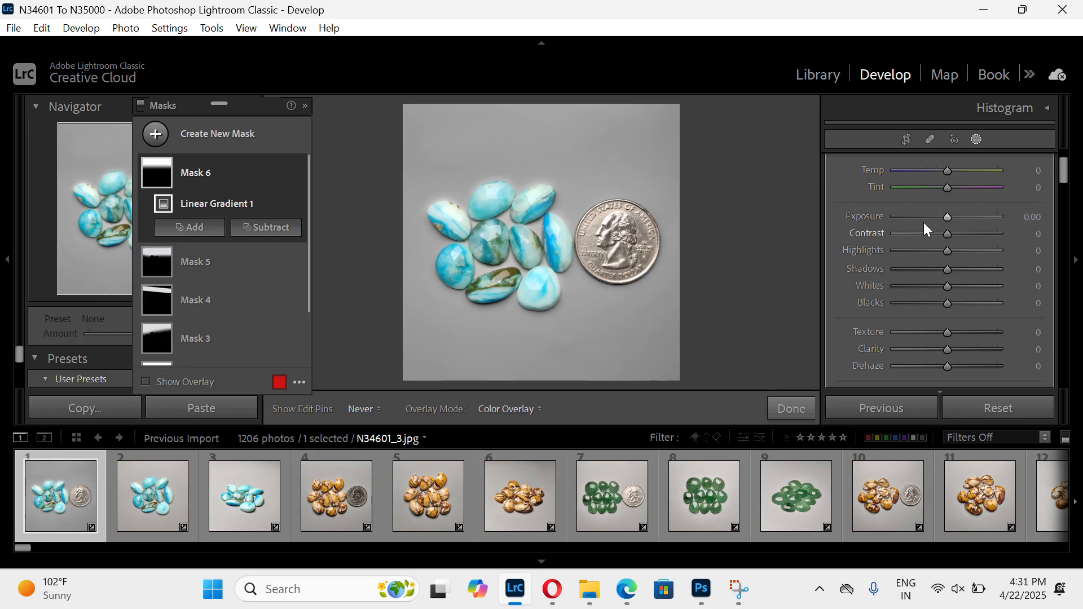
{"action": "left_click_drag", "start_coordinate": [938, 218], "coordinate": [937, 212]}
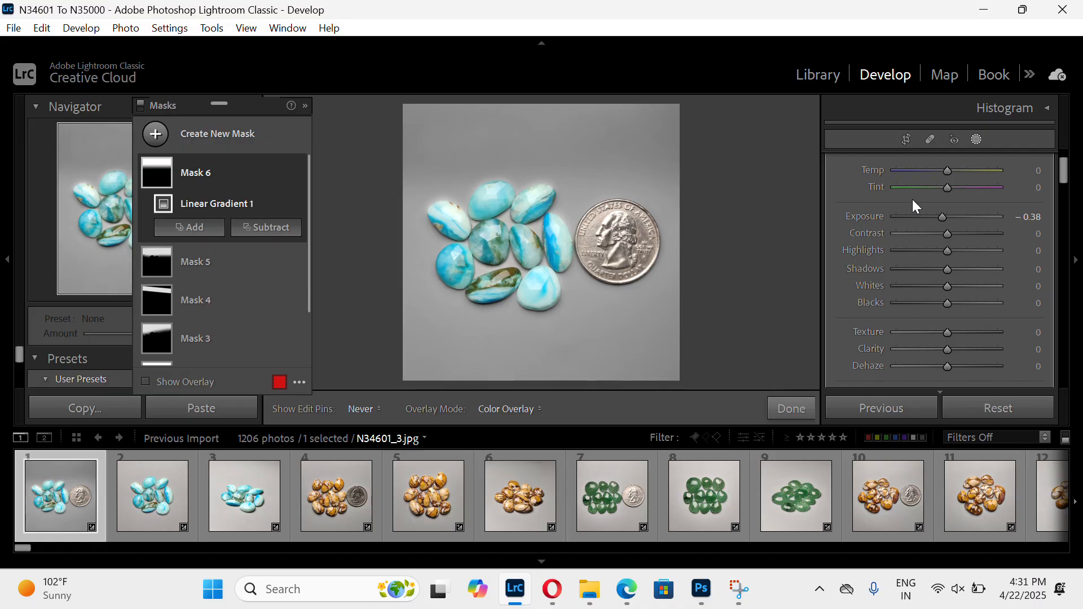
{"action": "left_click", "coordinate": [980, 138]}
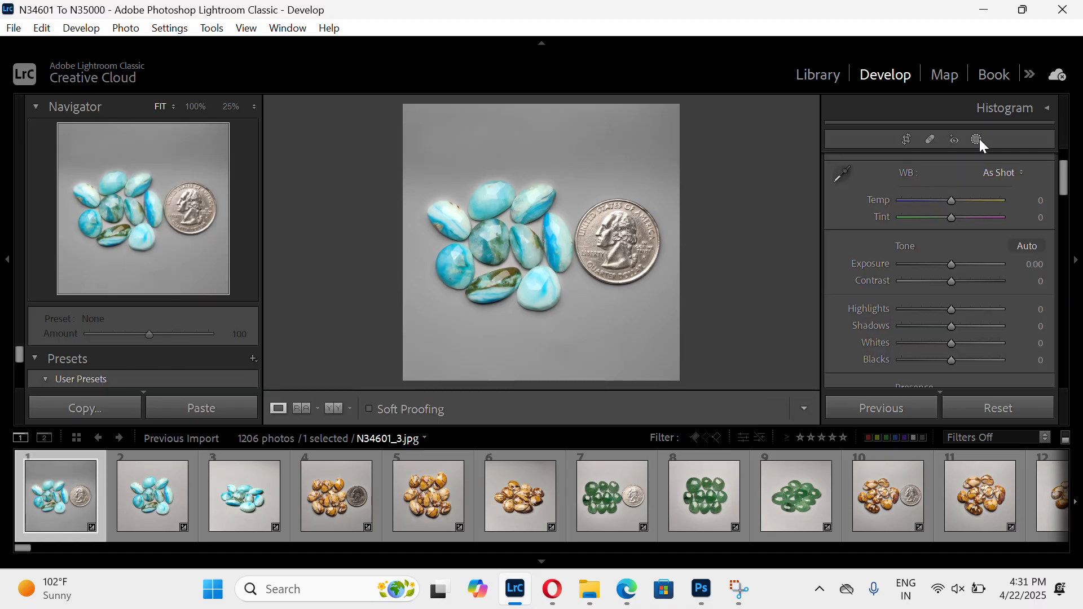
Undo the last two edits on the first photo and open the second photo, N34601_1.jpg
{"action": "key", "text": "ctrl+z"}
{"action": "key", "text": "ctrl+z"}
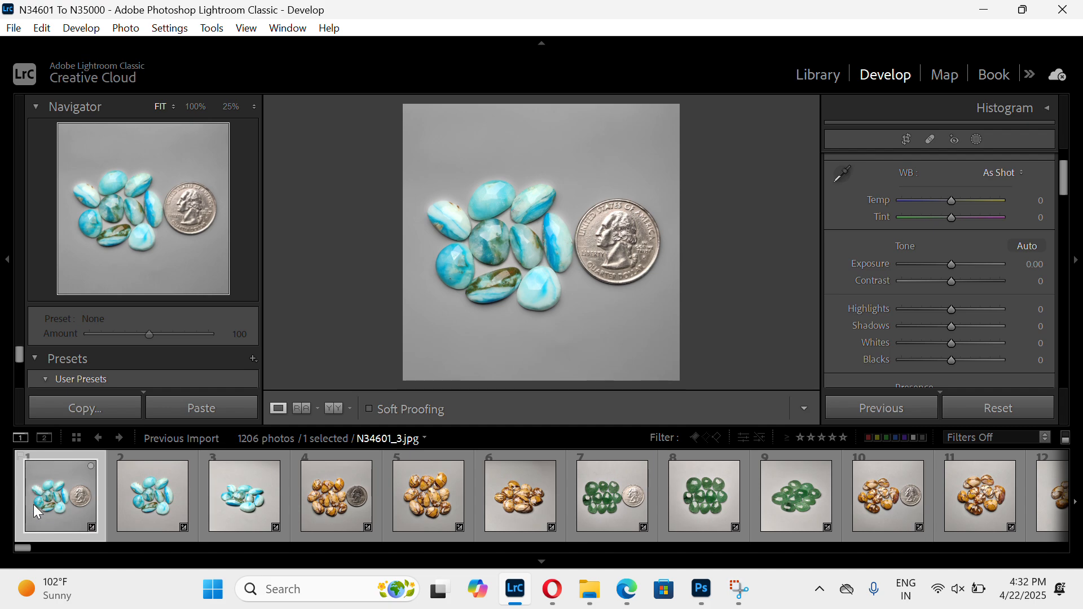
{"action": "left_click", "coordinate": [165, 478]}
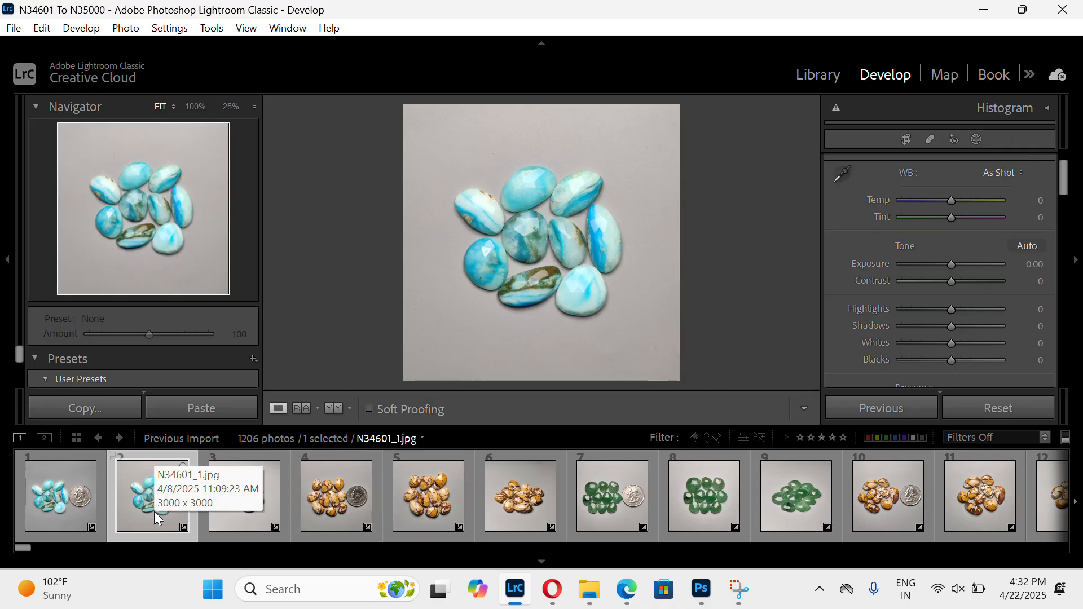
Switch to Reference View with the first photo, N34601_3.jpg, active and set that same photo as the reference
{"action": "left_click", "coordinate": [300, 412]}
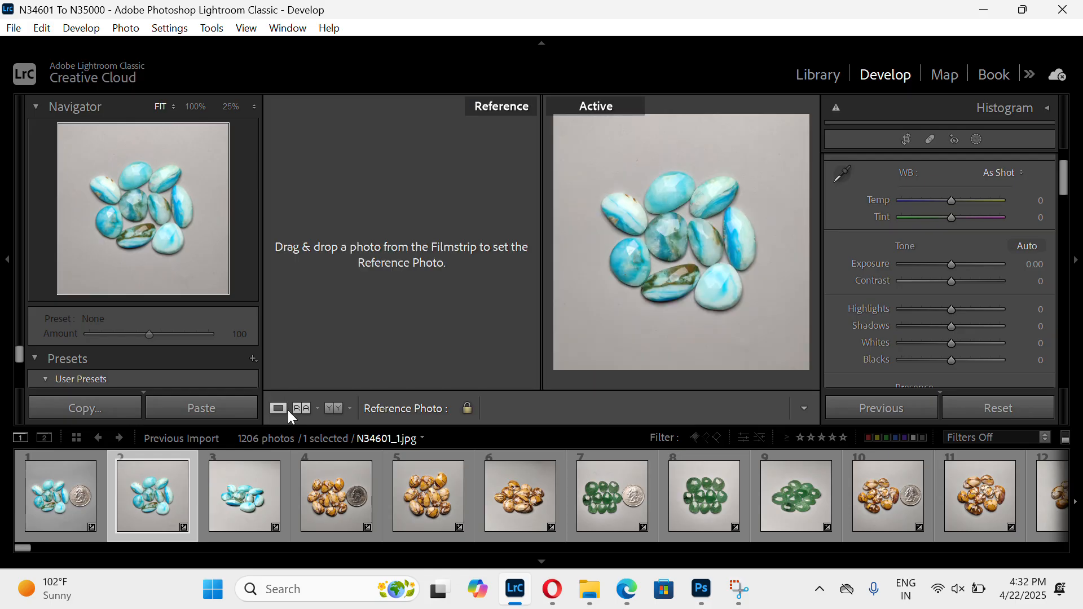
{"action": "left_click", "coordinate": [288, 411]}
{"action": "mouse_move", "coordinate": [45, 590]}
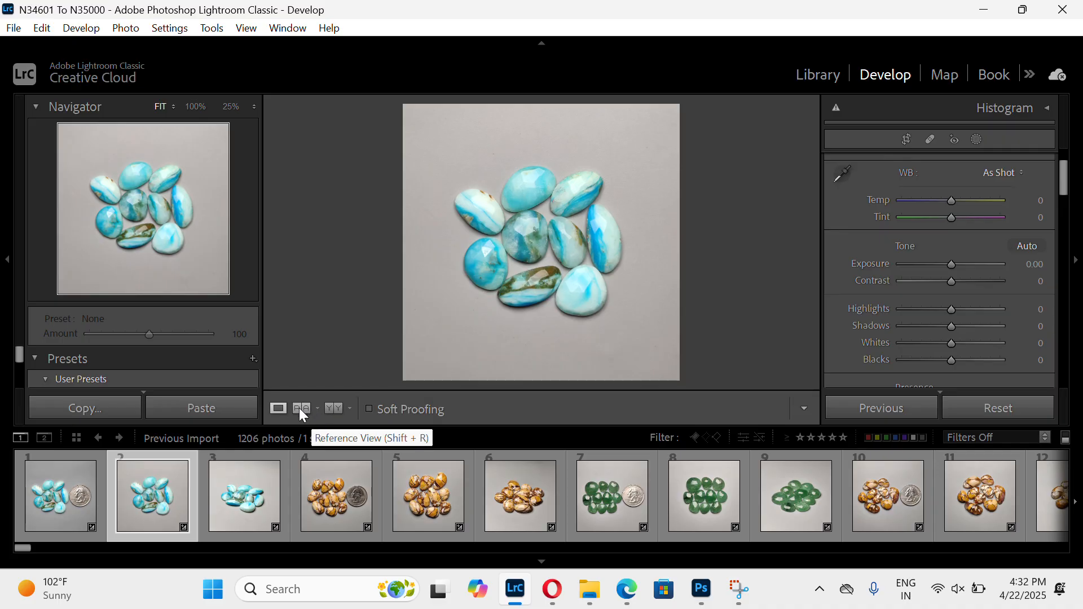
{"action": "left_click", "coordinate": [60, 509]}
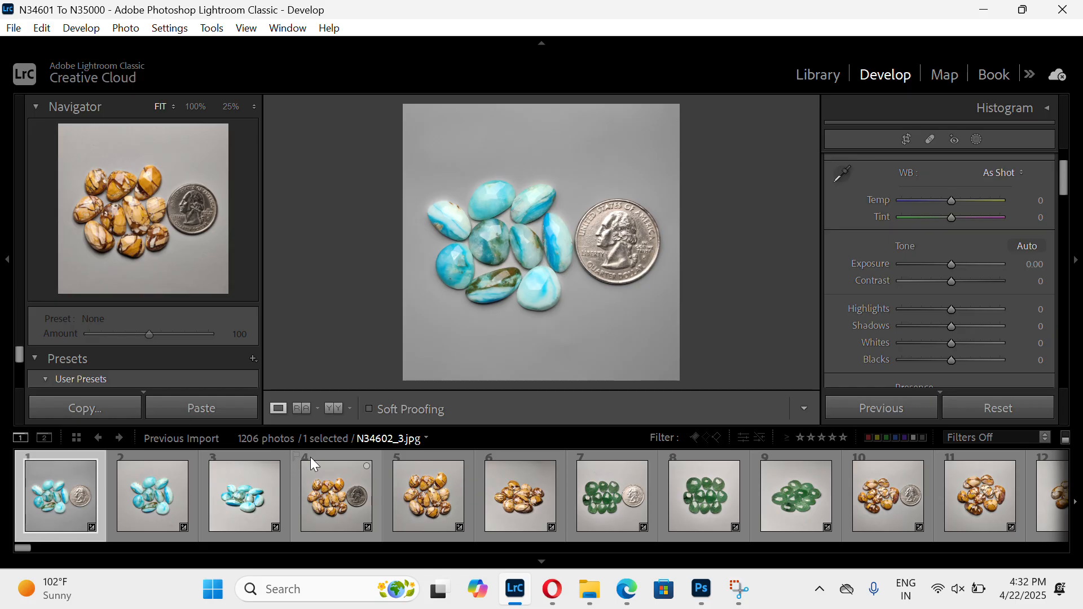
{"action": "left_click", "coordinate": [302, 409]}
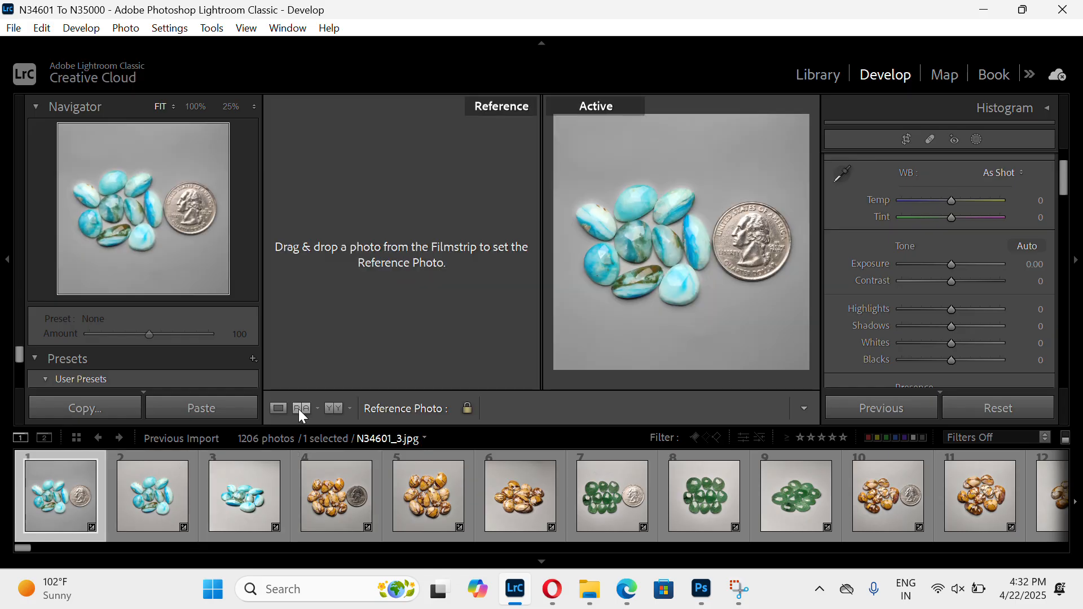
{"action": "left_click_drag", "start_coordinate": [66, 511], "coordinate": [354, 282]}
{"action": "left_click", "coordinate": [674, 228]}
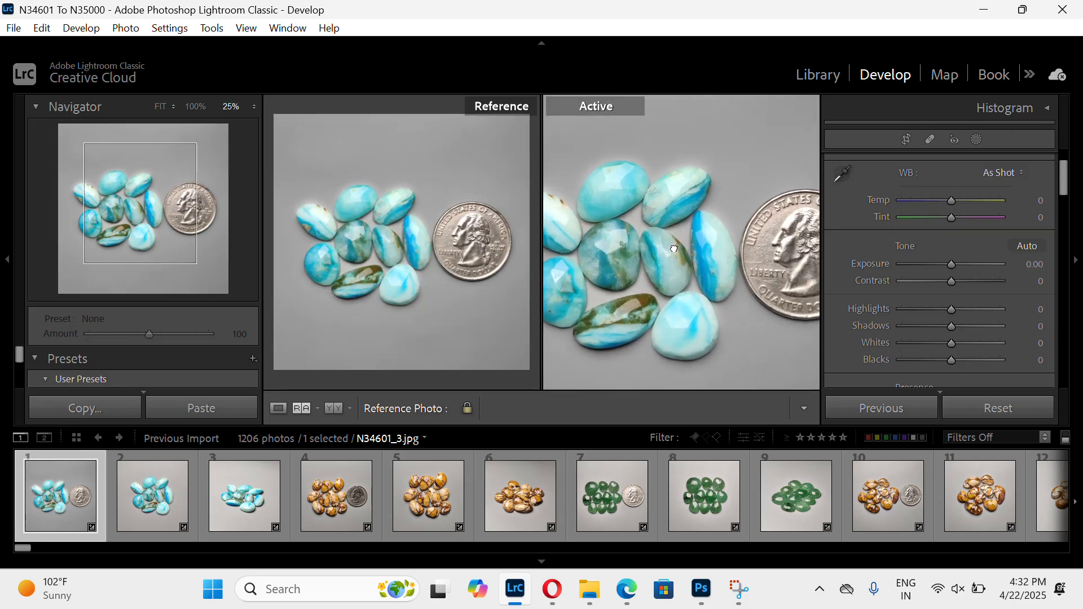
{"action": "left_click", "coordinate": [674, 228]}
Compare the brown and orange stone photos, up to N34605_2.jpg, with the reference photo's background
{"action": "left_click", "coordinate": [1009, 491]}
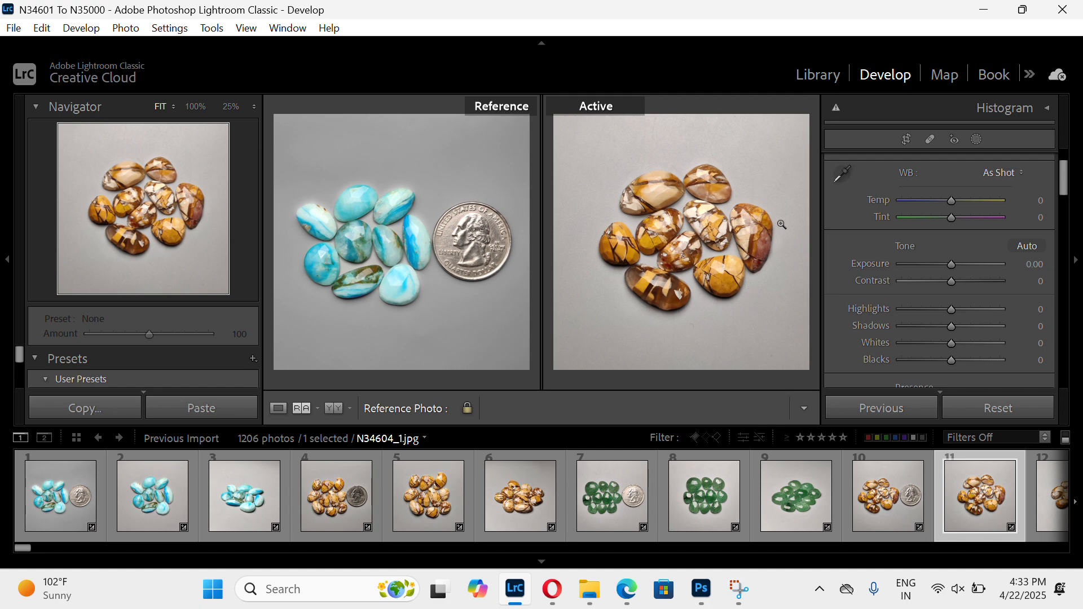
{"action": "left_click", "coordinate": [1034, 492]}
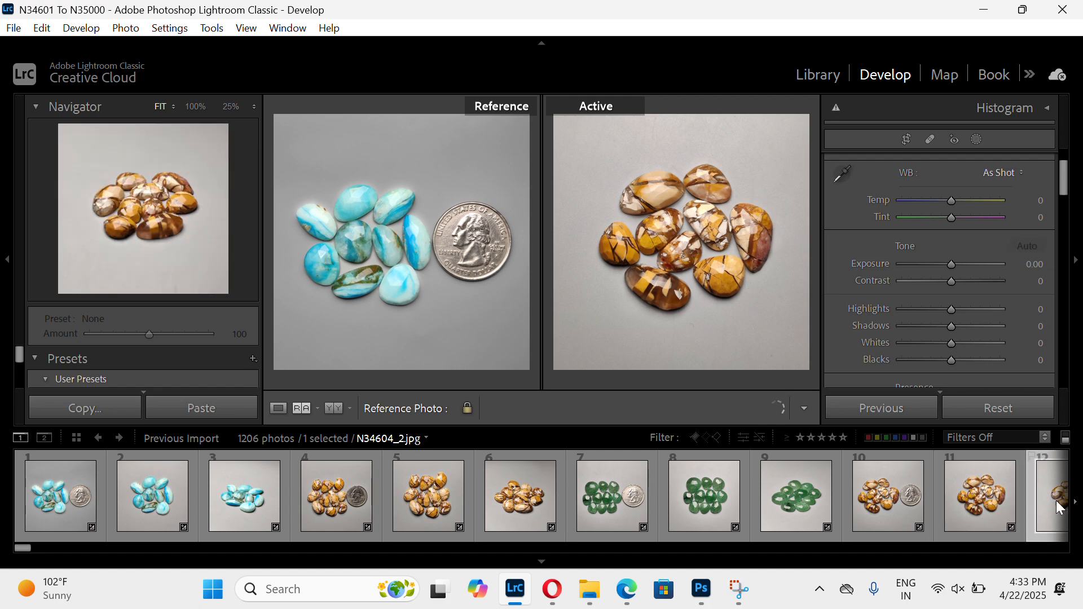
{"action": "left_click", "coordinate": [649, 499]}
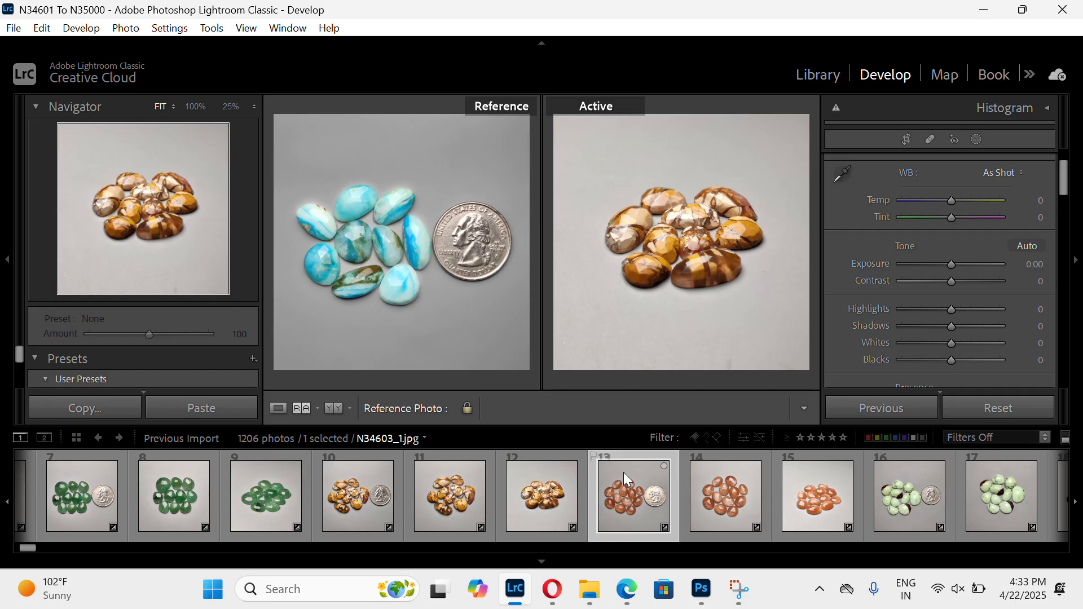
{"action": "left_click", "coordinate": [1002, 496]}
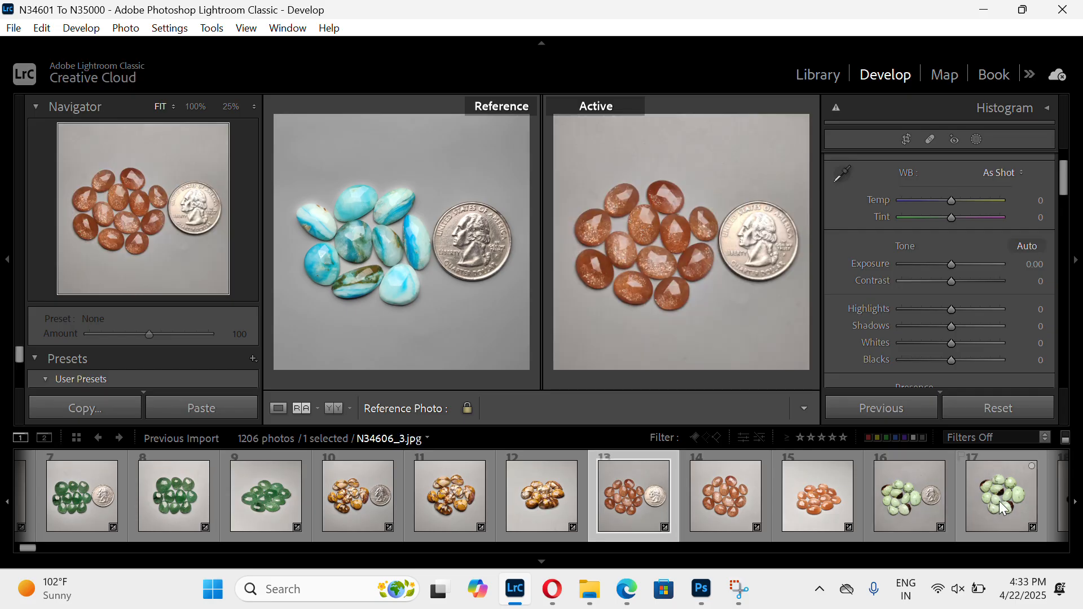
{"action": "left_click", "coordinate": [860, 506]}
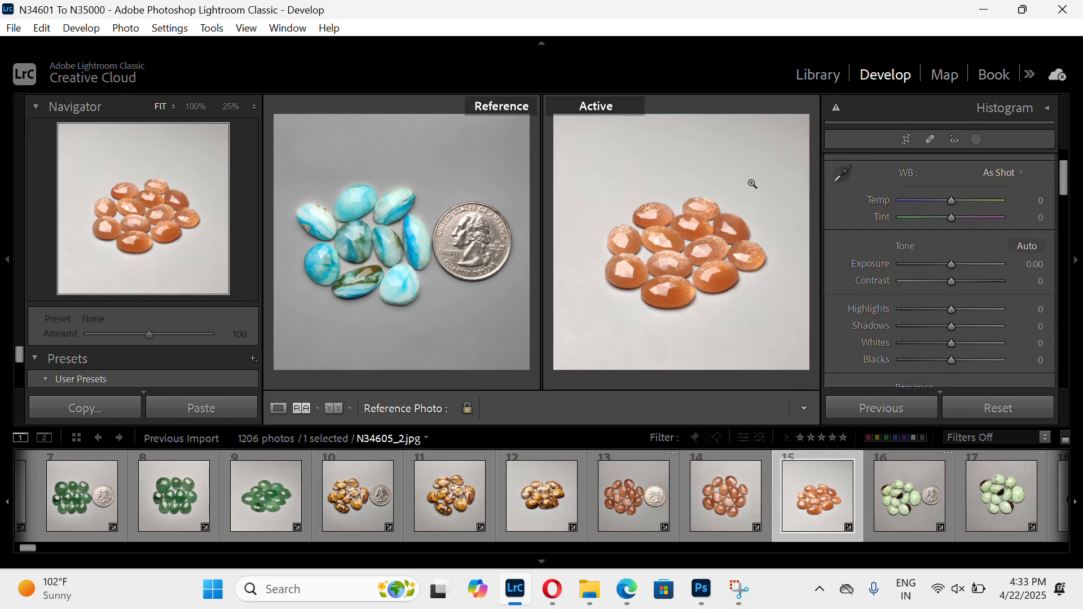
Add a linear gradient mask covering most of N34605_2.jpg and close the masking tools
{"action": "key", "text": "shift+w"}
{"action": "key", "text": "m"}
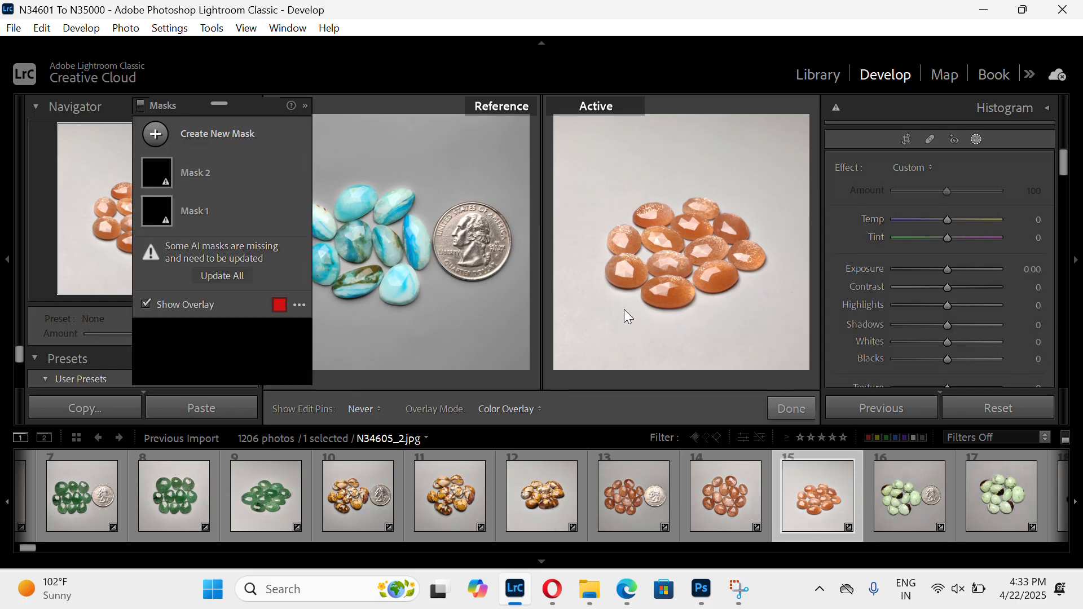
{"action": "left_click_drag", "start_coordinate": [579, 420], "coordinate": [579, 420]}
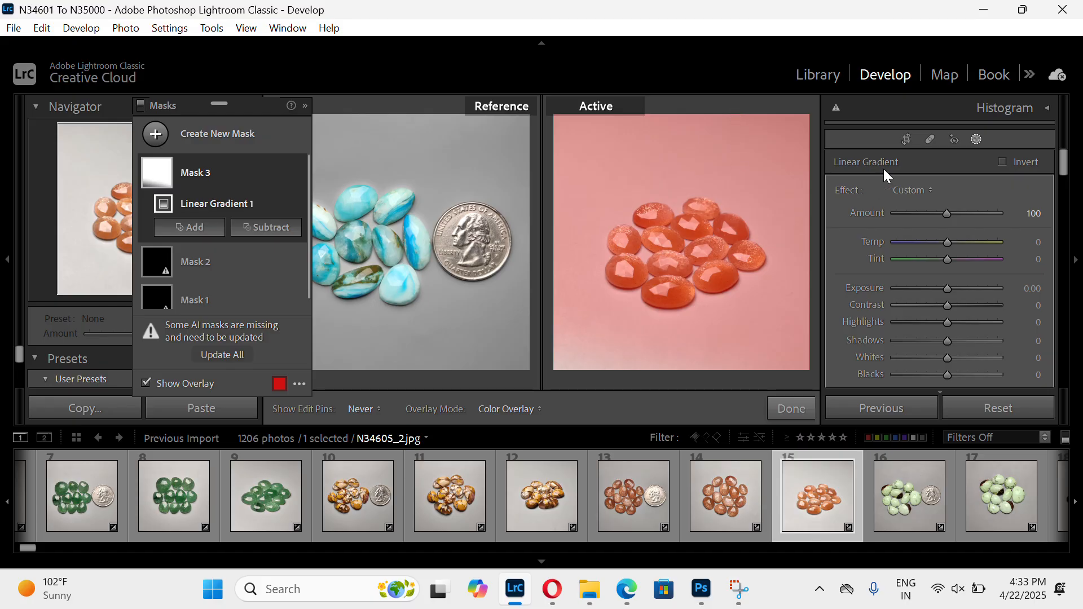
{"action": "left_click", "coordinate": [979, 141]}
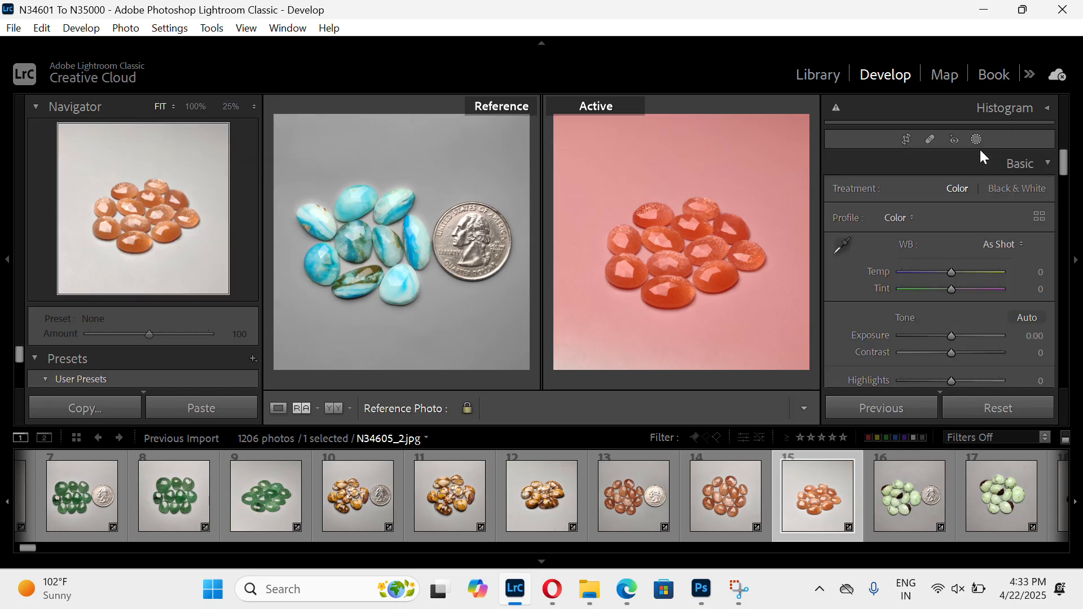
Return to the first photo, N34601_3.jpg, with the masking tools open and select Mask 6, the upper-background linear gradient
{"action": "scroll", "coordinate": [26, 551], "scroll_direction": "down", "scroll_amount": 1}
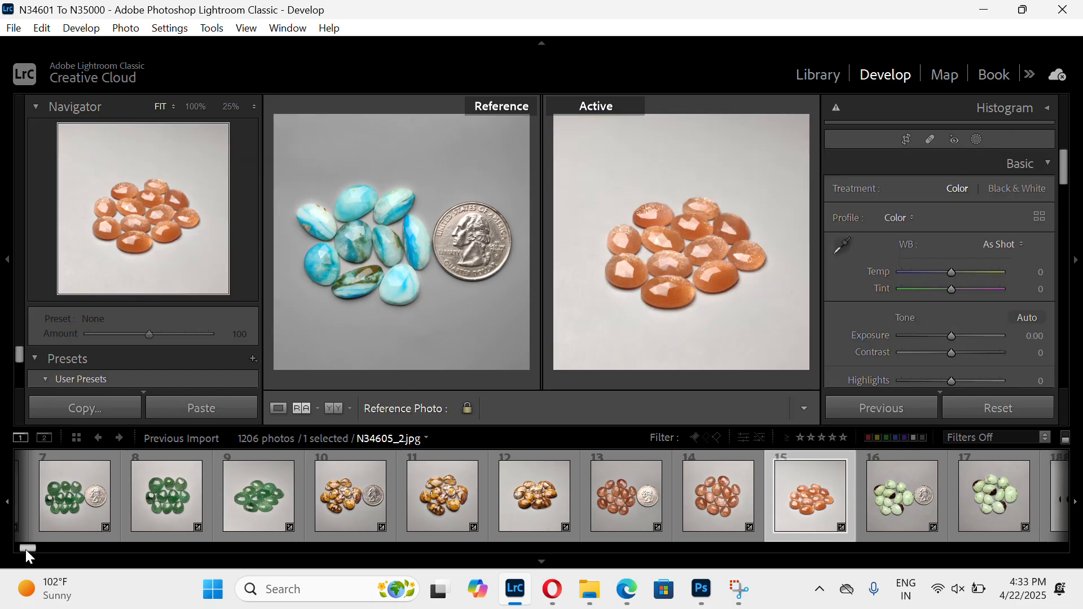
{"action": "left_click_drag", "start_coordinate": [26, 550], "coordinate": [6, 567]}
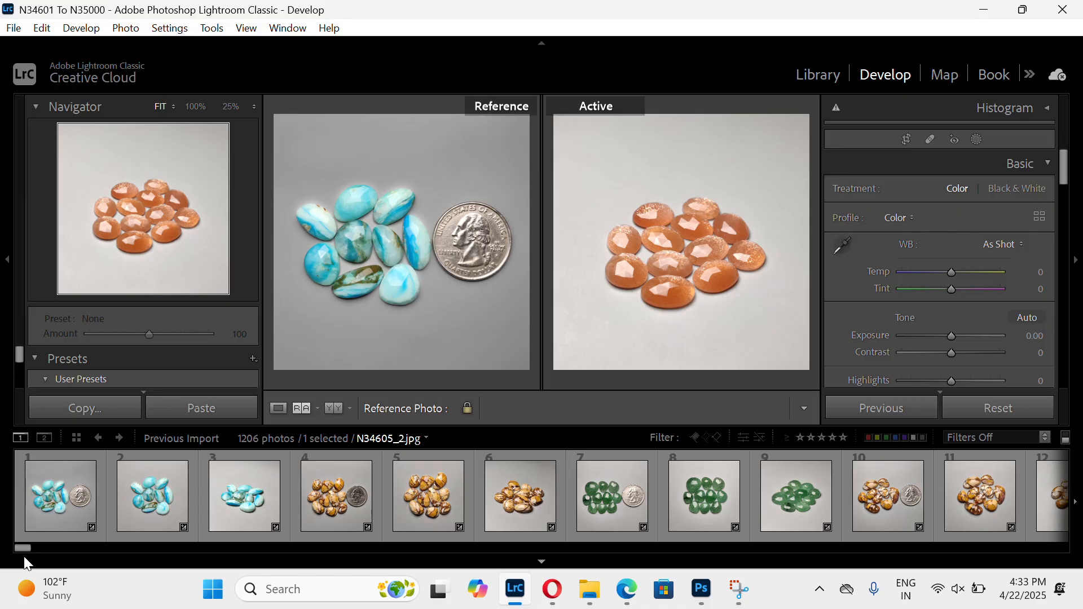
{"action": "scroll", "coordinate": [986, 338], "scroll_direction": "down", "scroll_amount": 5}
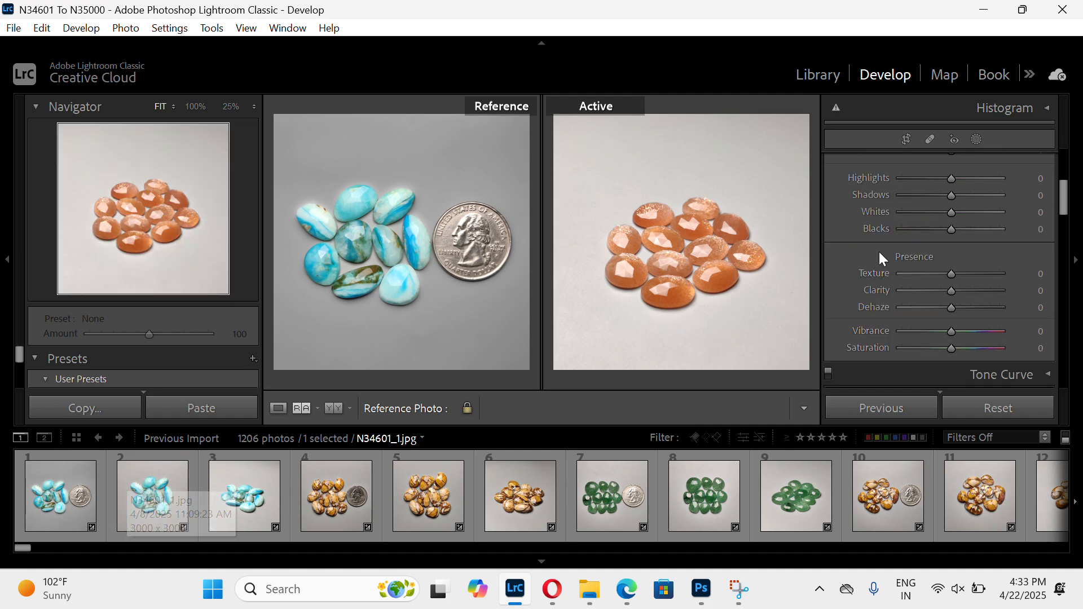
{"action": "scroll", "coordinate": [879, 252], "scroll_direction": "up", "scroll_amount": 5}
{"action": "left_click", "coordinate": [968, 138]}
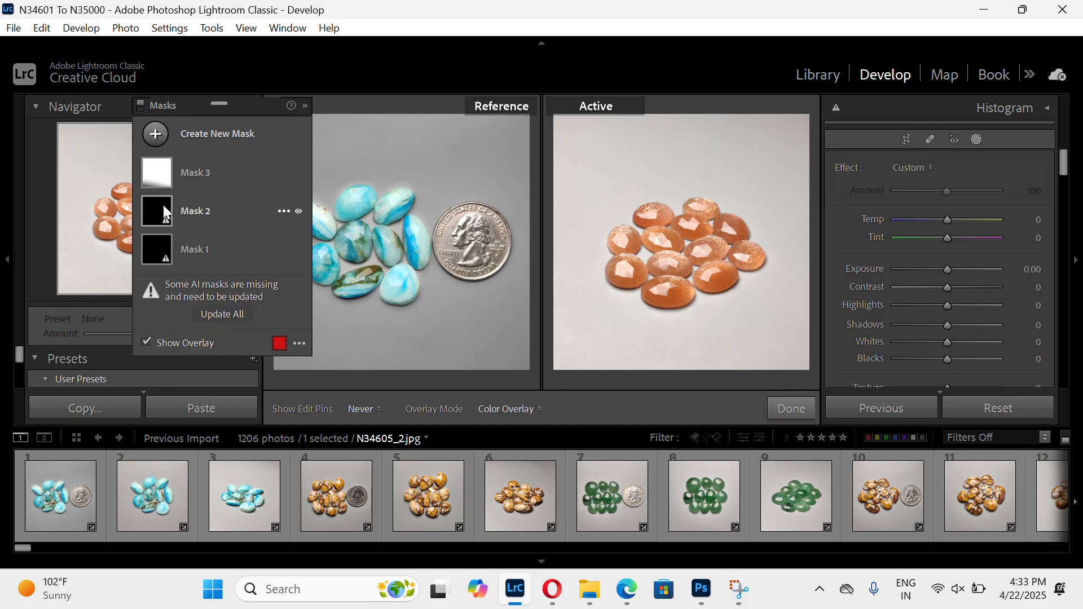
{"action": "left_click", "coordinate": [59, 507]}
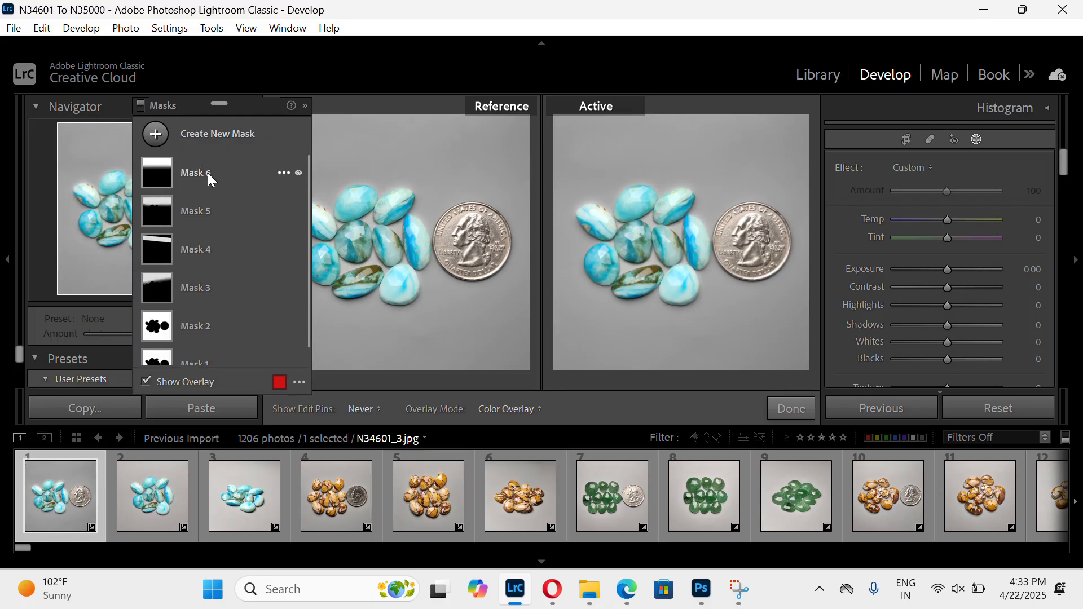
{"action": "left_click", "coordinate": [208, 172]}
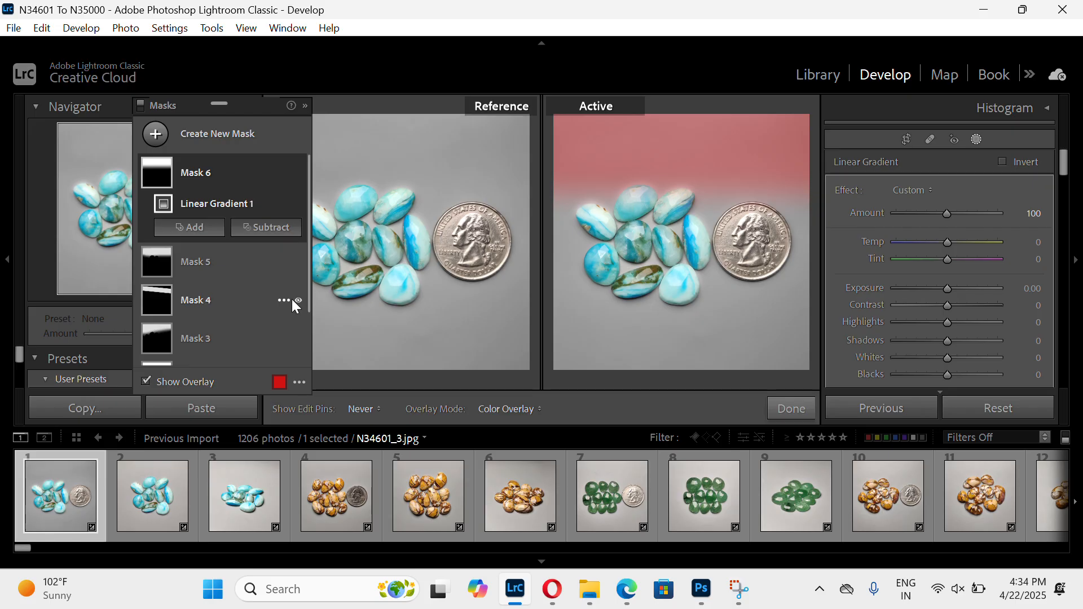
Add a subject selection to Mask 6 and subtract another subject selection from it
{"action": "left_click", "coordinate": [186, 228]}
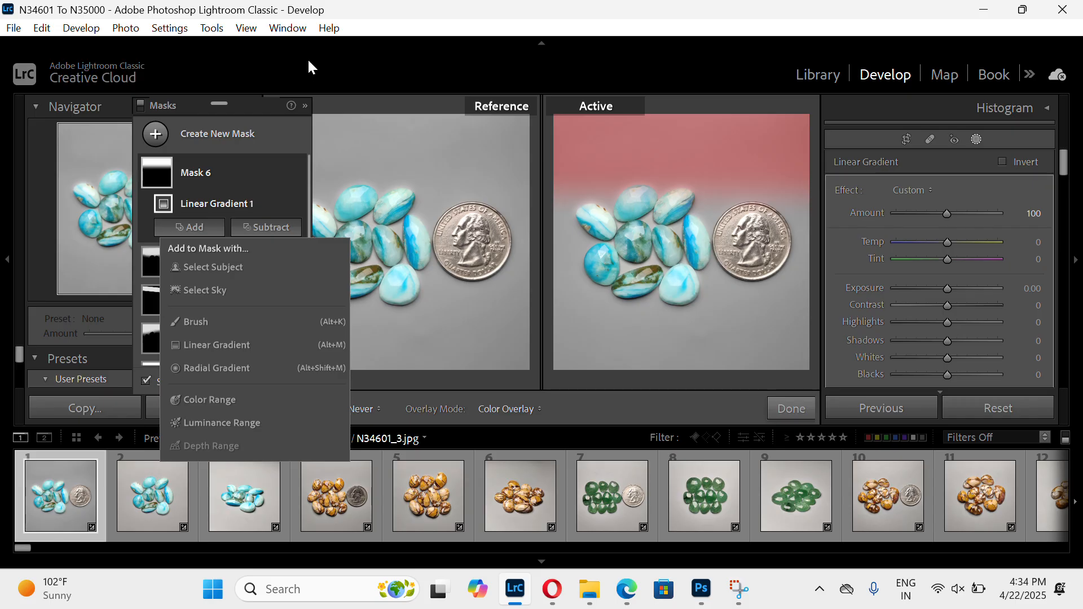
{"action": "left_click", "coordinate": [215, 265]}
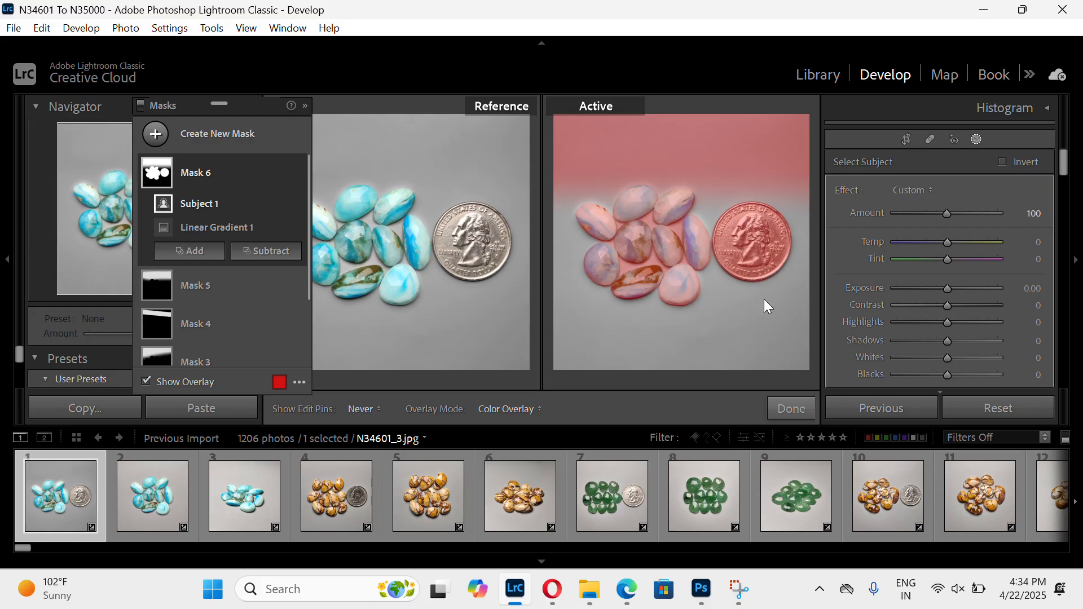
{"action": "left_click", "coordinate": [249, 265]}
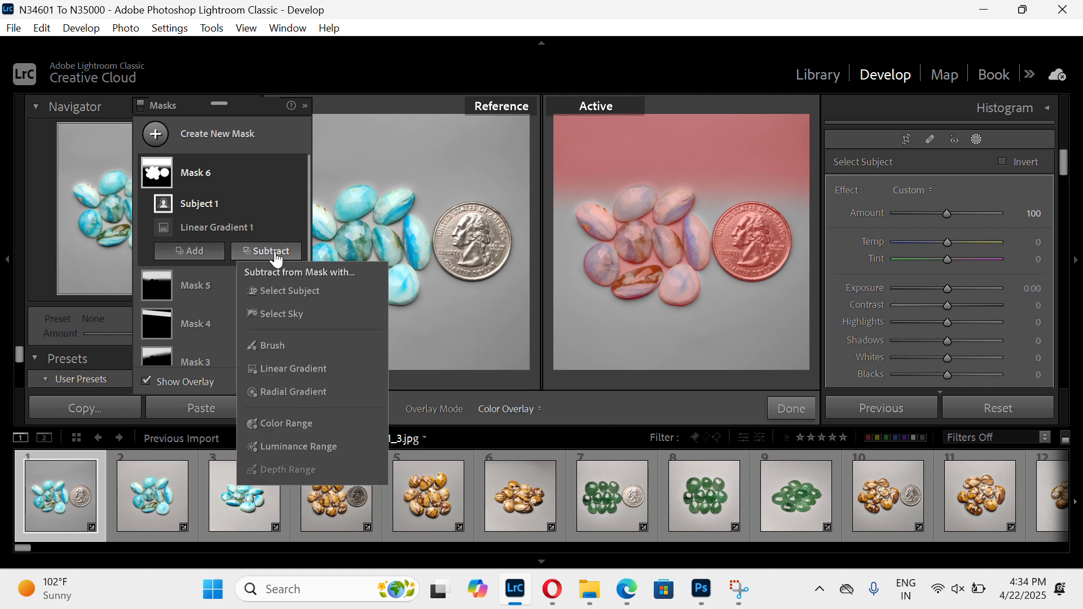
{"action": "left_click", "coordinate": [291, 294]}
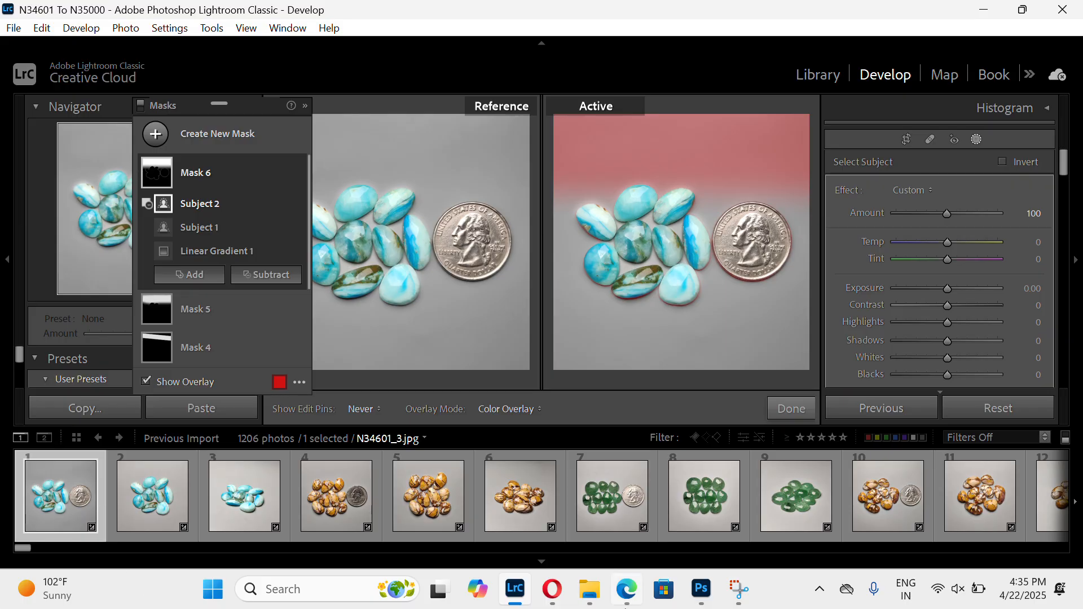
Add a color range to Mask 6, set Refine to 3, and sample the blue of the stone beside the coin
{"action": "left_click", "coordinate": [181, 276]}
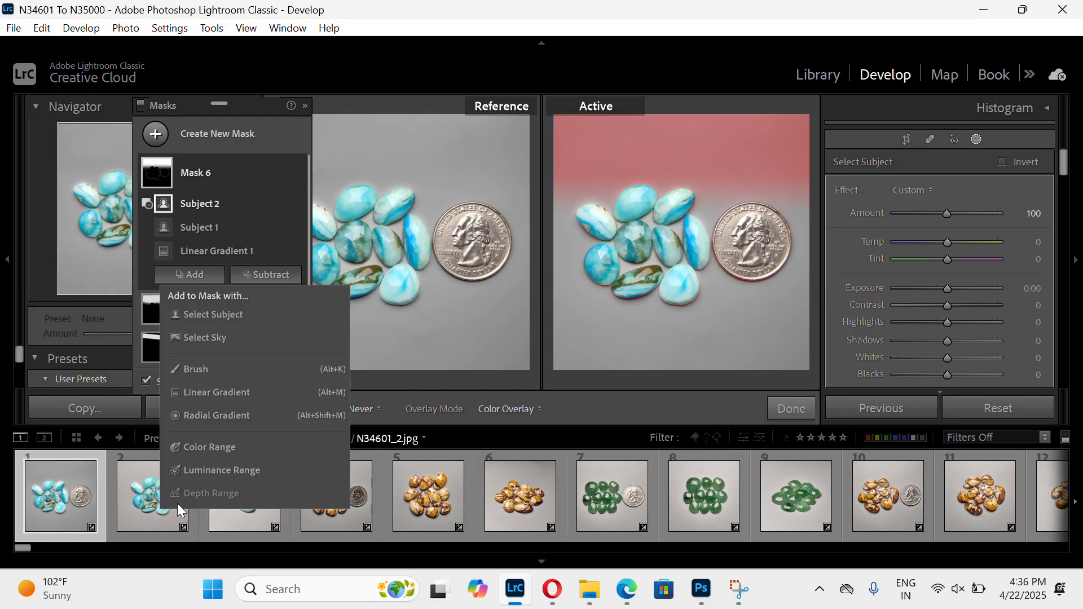
{"action": "left_click", "coordinate": [195, 445]}
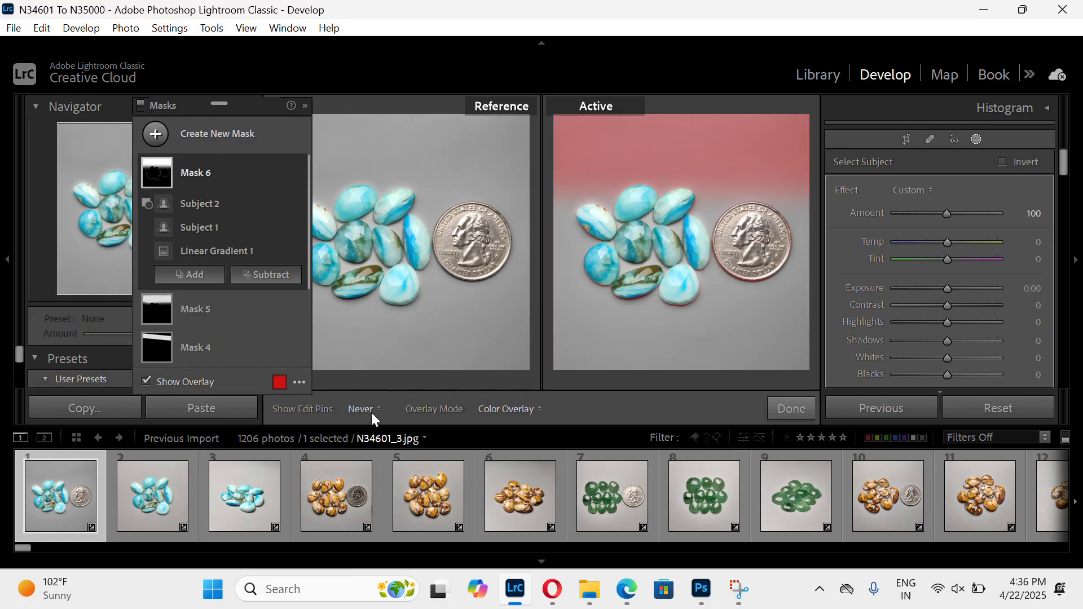
{"action": "left_click", "coordinate": [608, 345]}
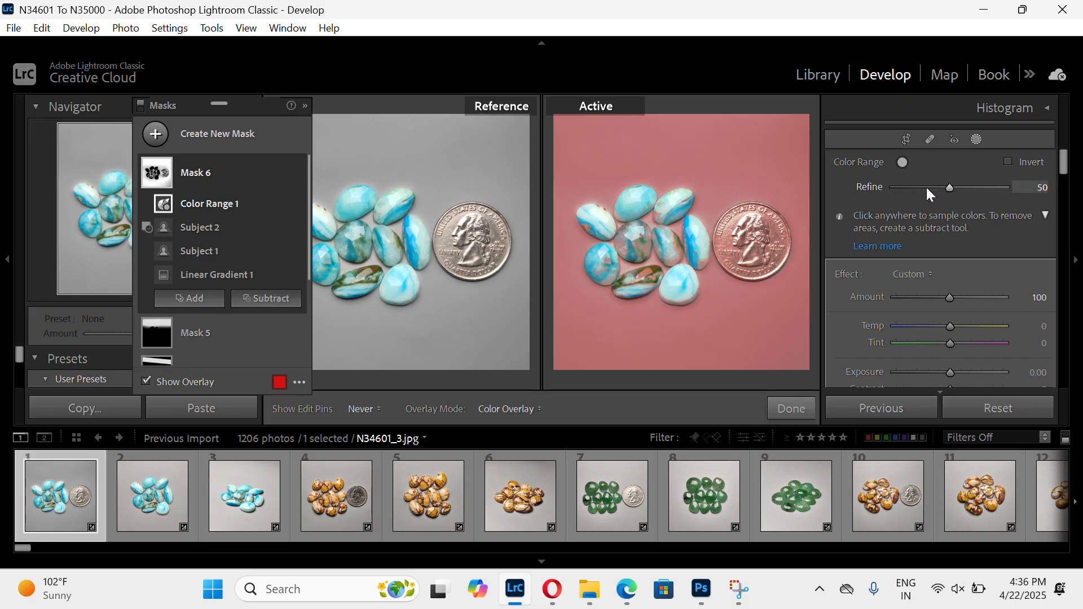
{"action": "left_click_drag", "start_coordinate": [943, 187], "coordinate": [896, 189]}
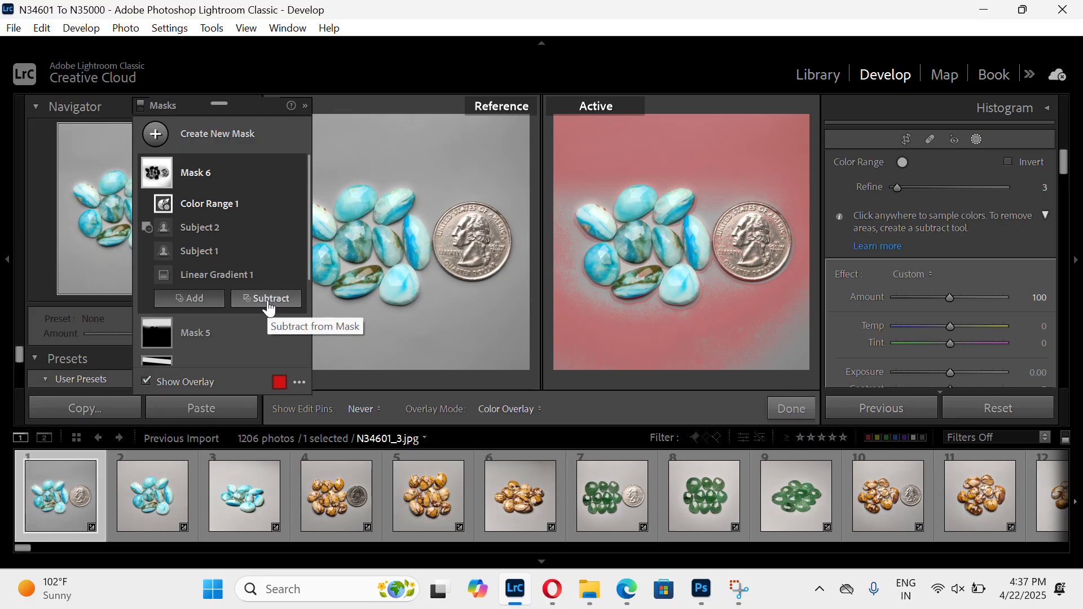
{"action": "left_click", "coordinate": [697, 257]}
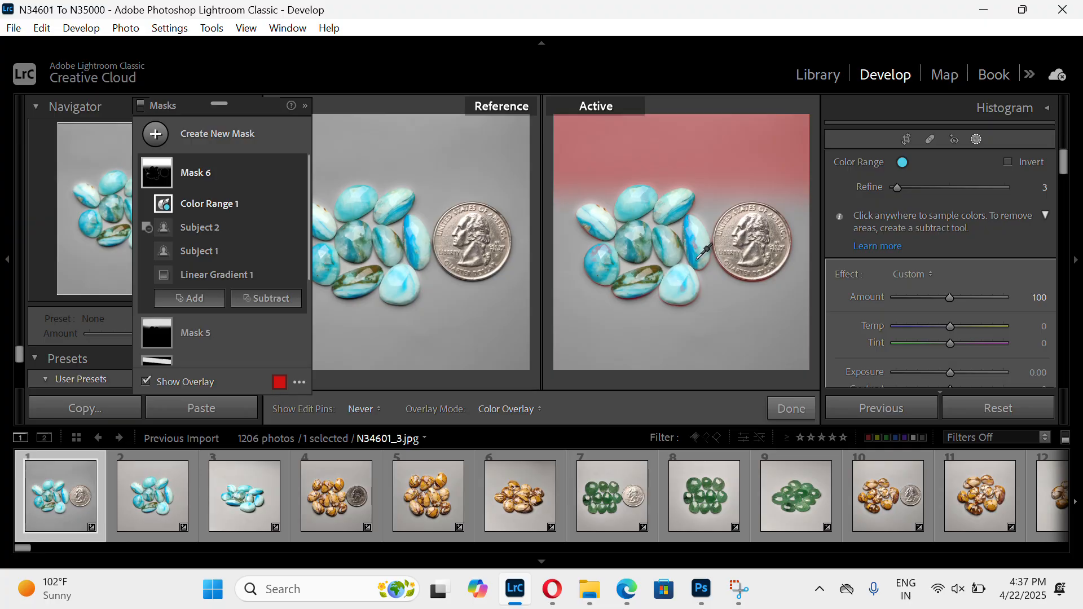
{"action": "left_click", "coordinate": [698, 257]}
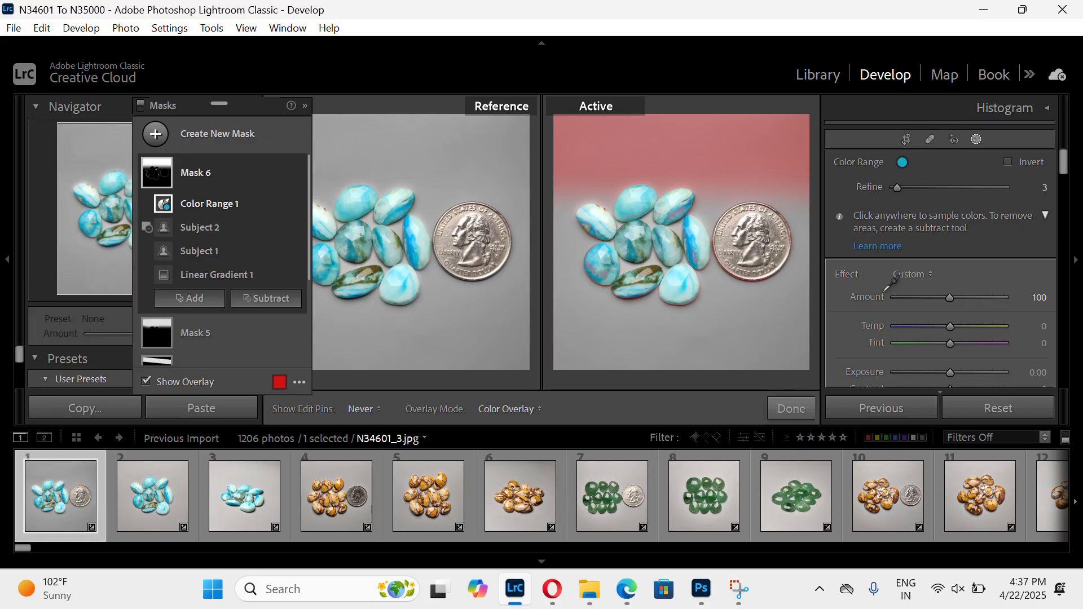
Set the exposure of Mask 6 to -0.27
{"action": "scroll", "coordinate": [951, 333], "scroll_direction": "down", "scroll_amount": 5}
{"action": "left_click_drag", "start_coordinate": [947, 228], "coordinate": [967, 245]}
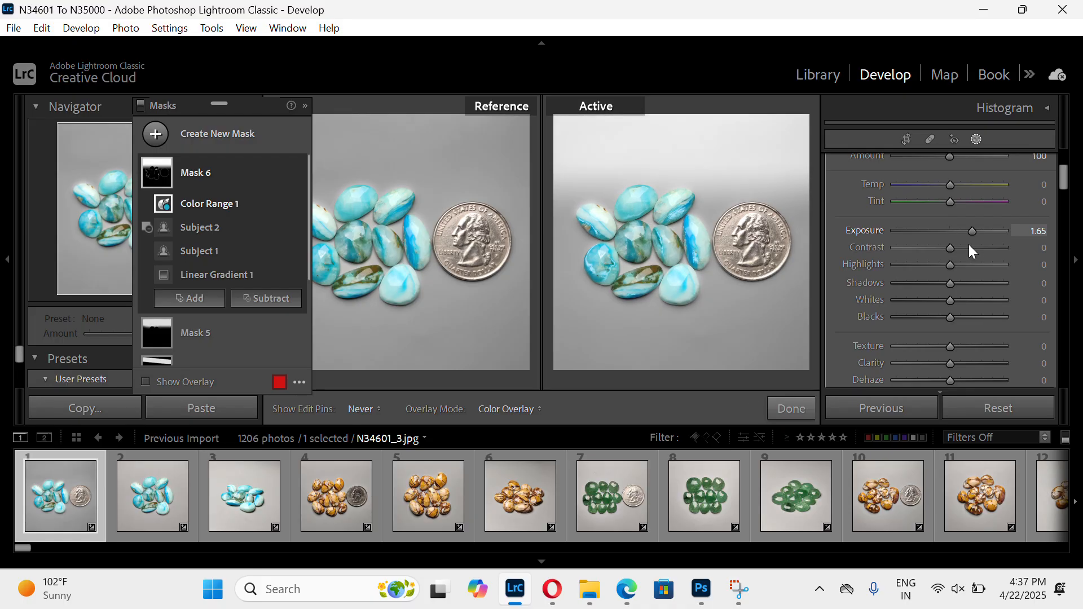
{"action": "left_click_drag", "start_coordinate": [969, 245], "coordinate": [941, 284]}
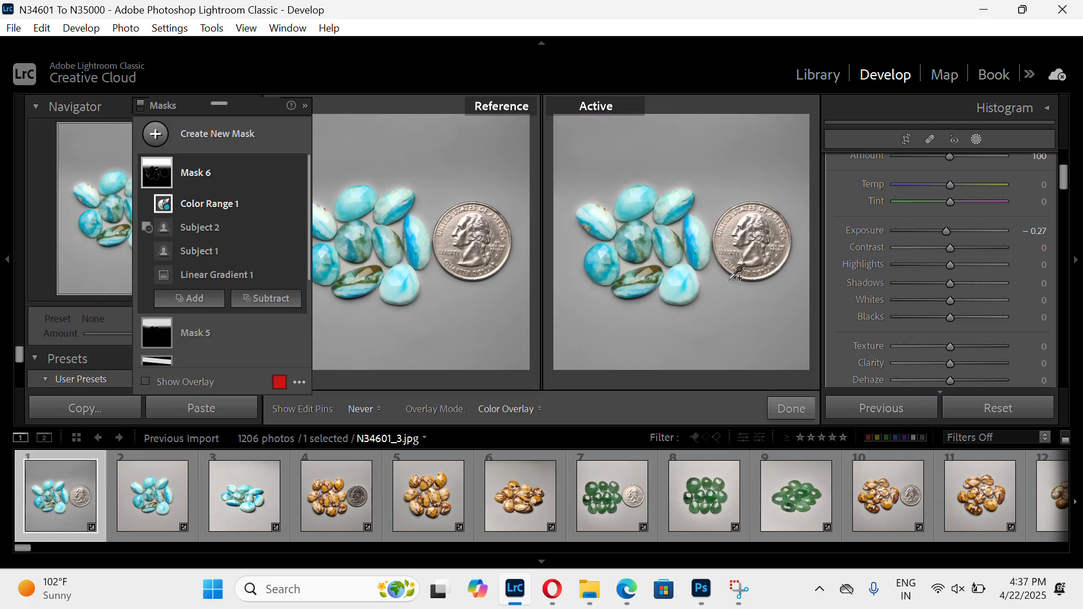
{"action": "key", "text": "shift+j"}
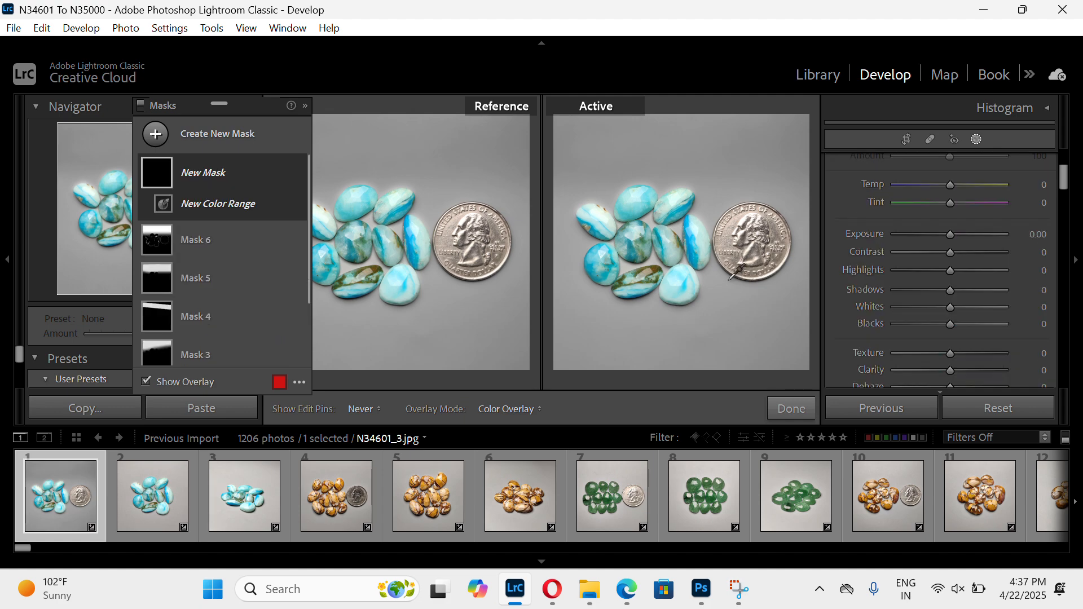
{"action": "key", "text": "ctrl+j"}
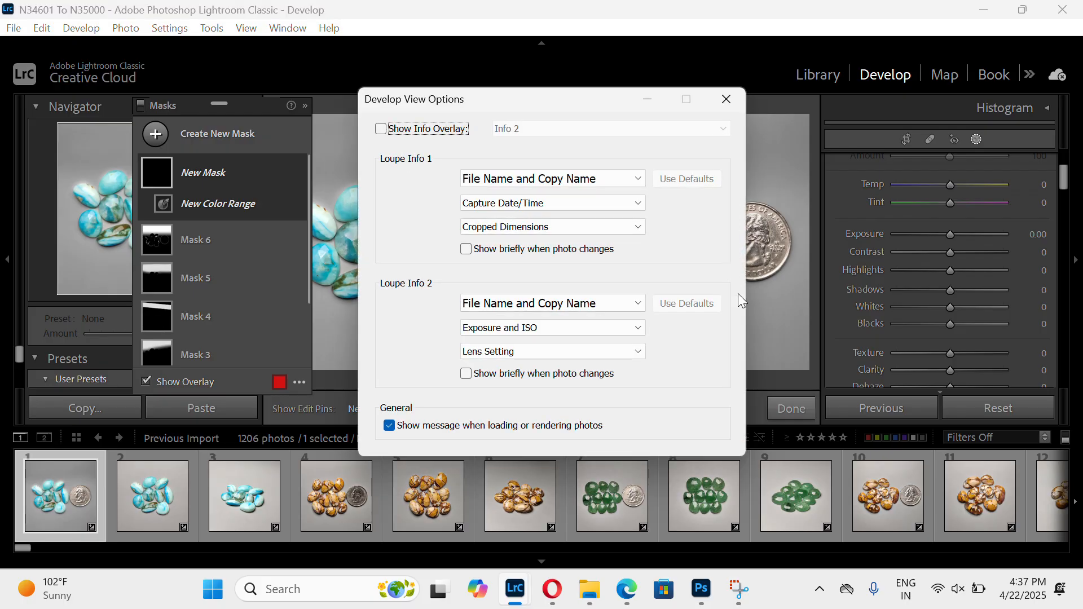
{"action": "left_click", "coordinate": [728, 99]}
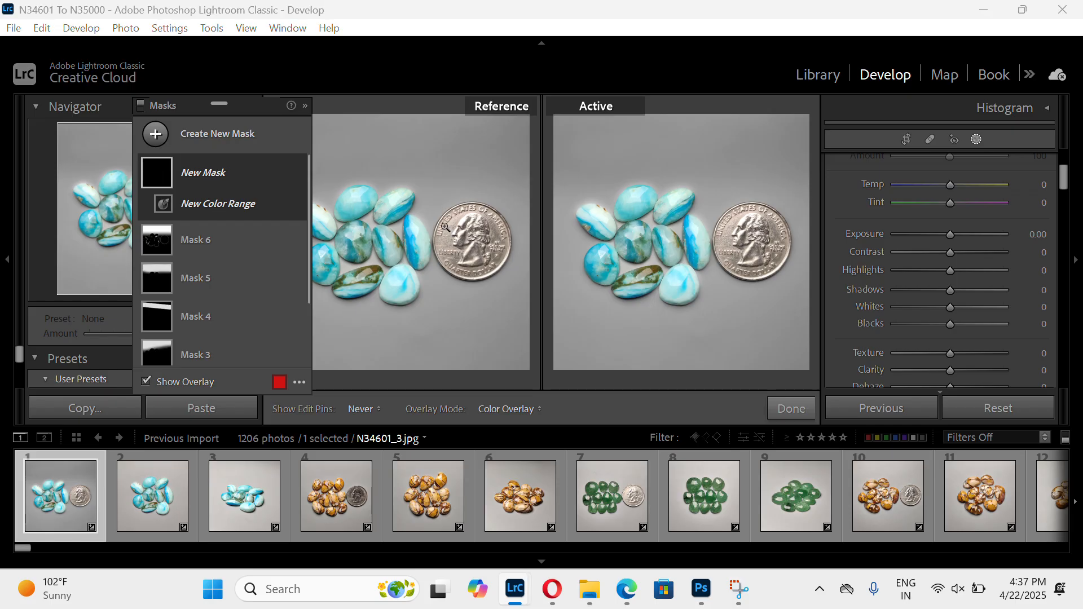
{"action": "key", "text": "ctrl+j"}
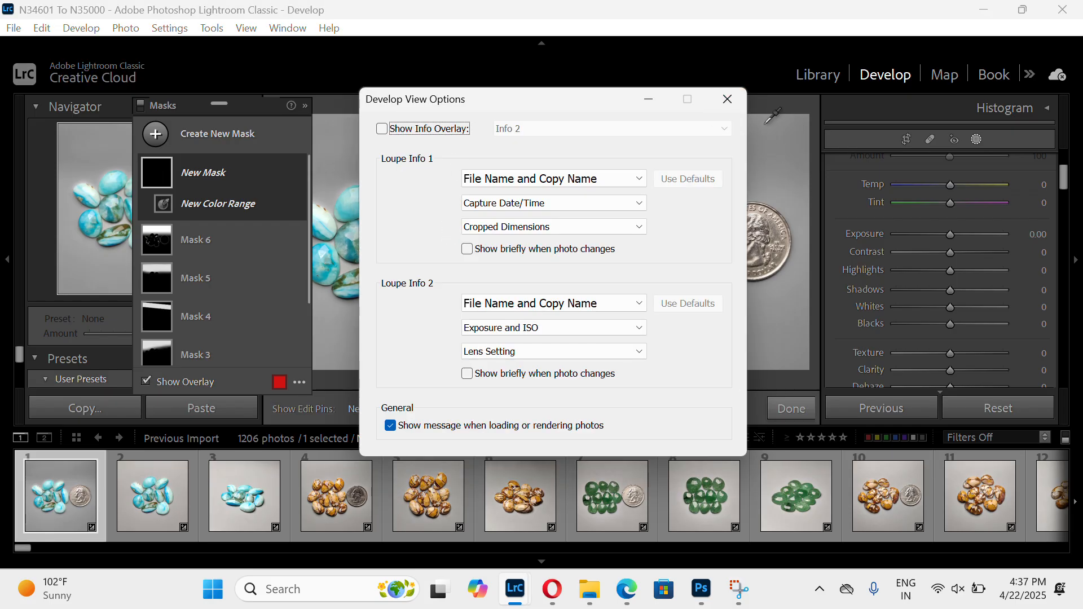
{"action": "left_click", "coordinate": [718, 96]}
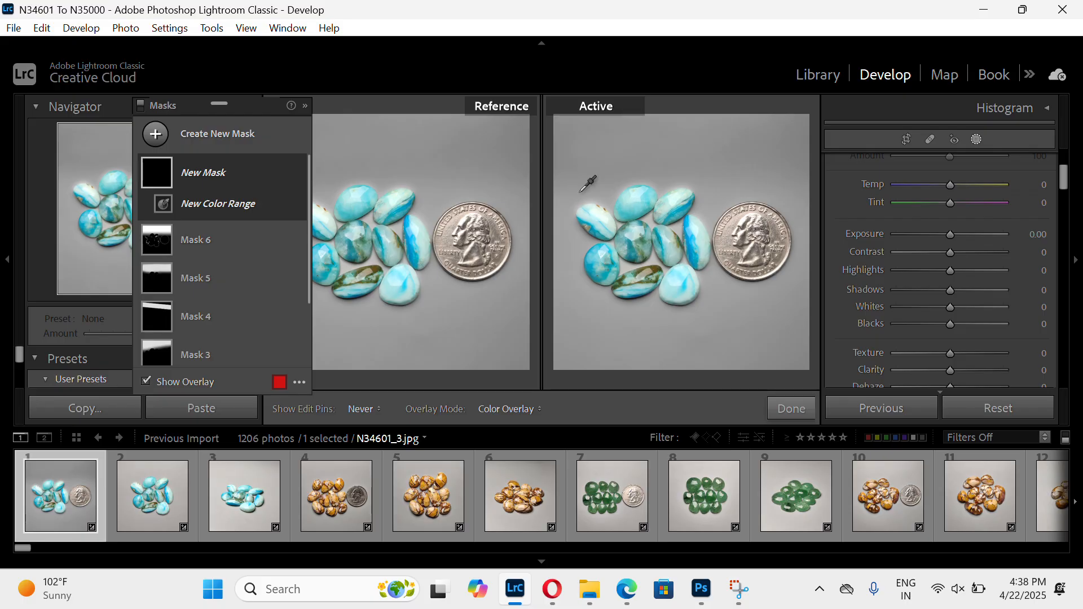
{"action": "key", "text": "Escape"}
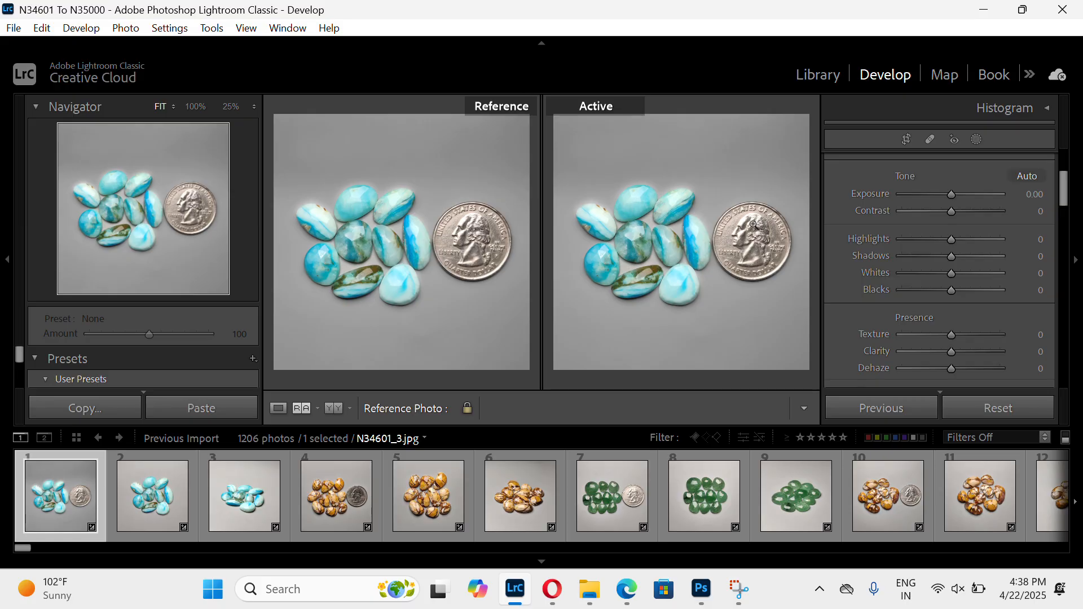
{"action": "key", "text": "shift+w"}
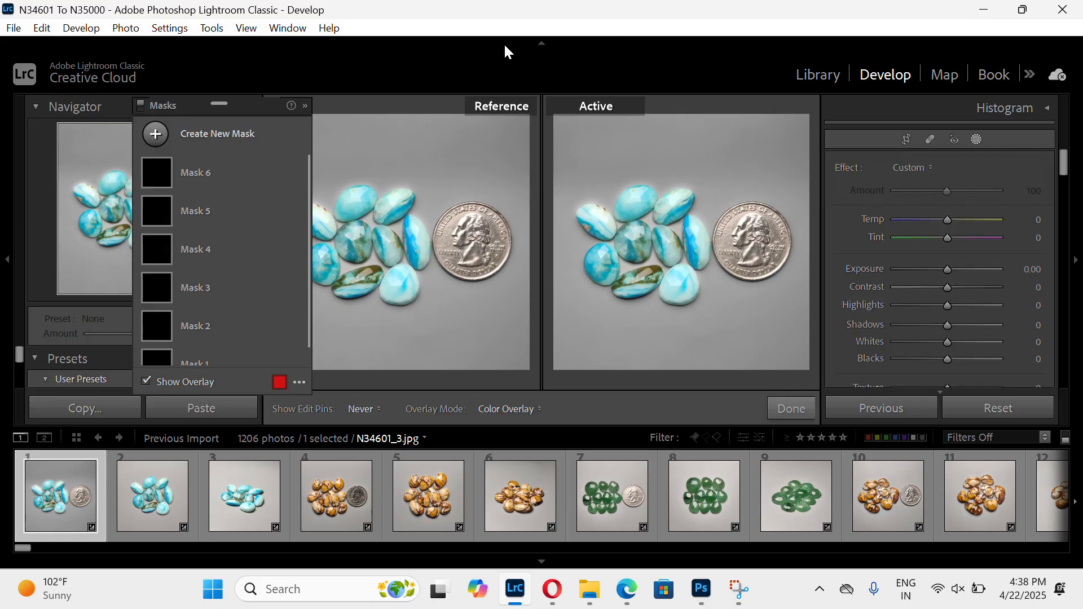
{"action": "key", "text": "shift+j"}
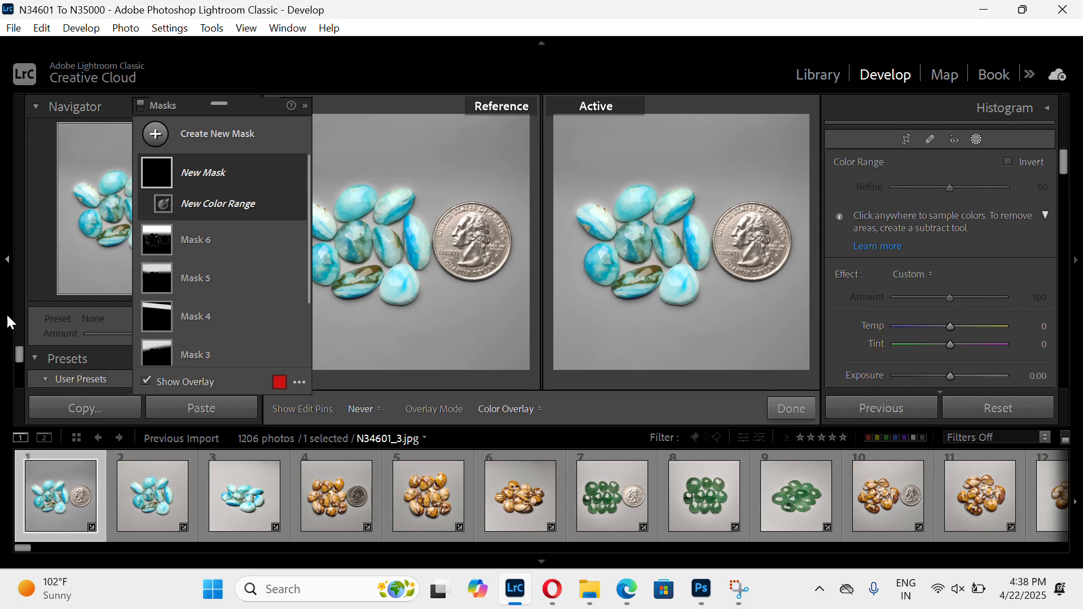
Add a brush to Mask 1, the inverted subject mask, and paint over the central turquoise stones
{"action": "scroll", "coordinate": [219, 310], "scroll_direction": "down", "scroll_amount": 3}
{"action": "left_click", "coordinate": [205, 344]}
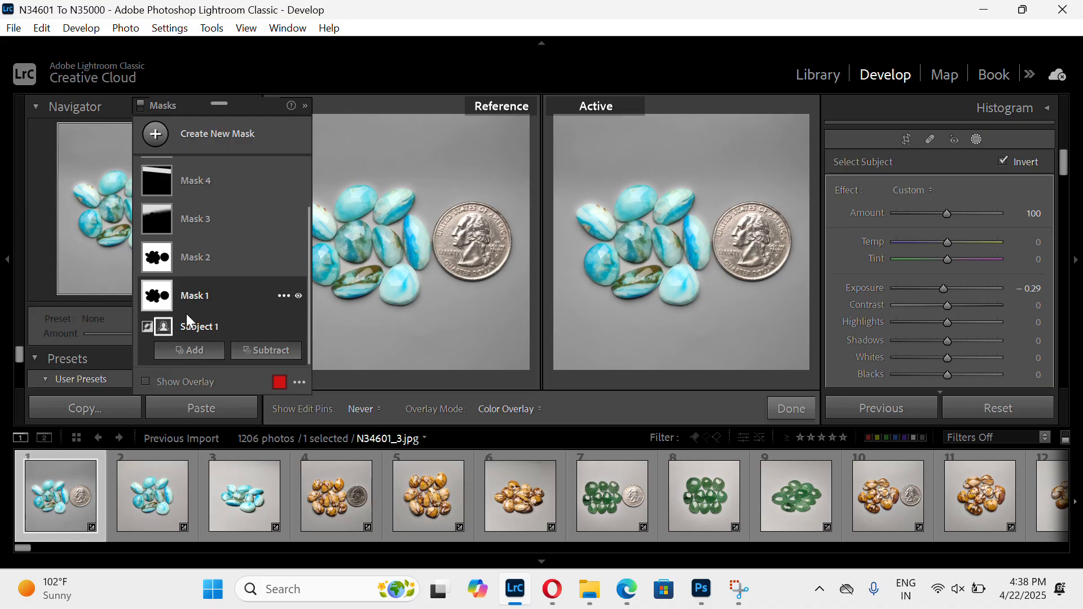
{"action": "mouse_move", "coordinate": [146, 289]}
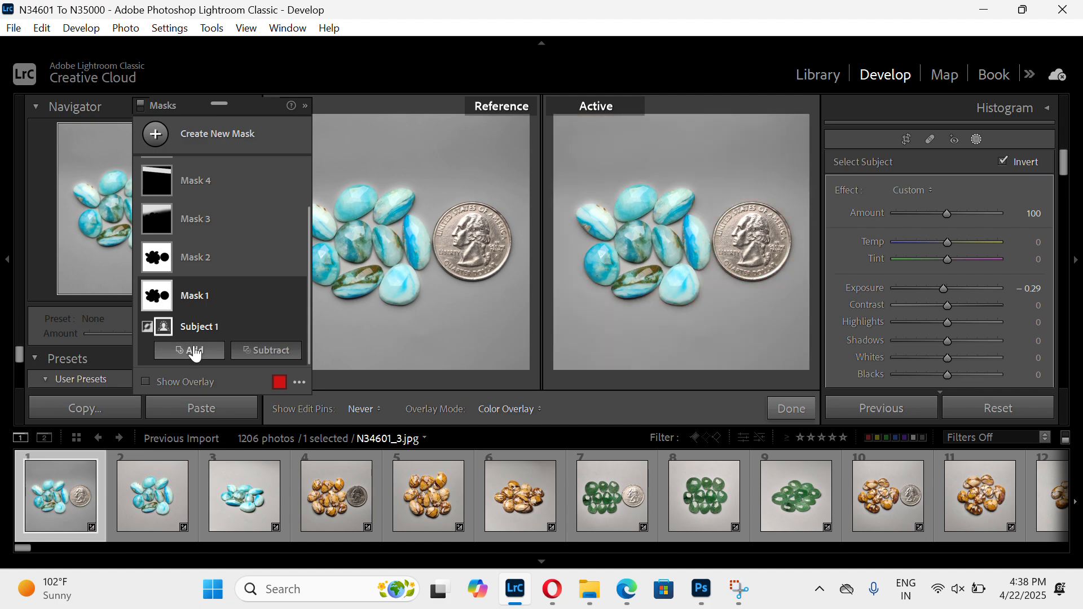
{"action": "left_click", "coordinate": [190, 350]}
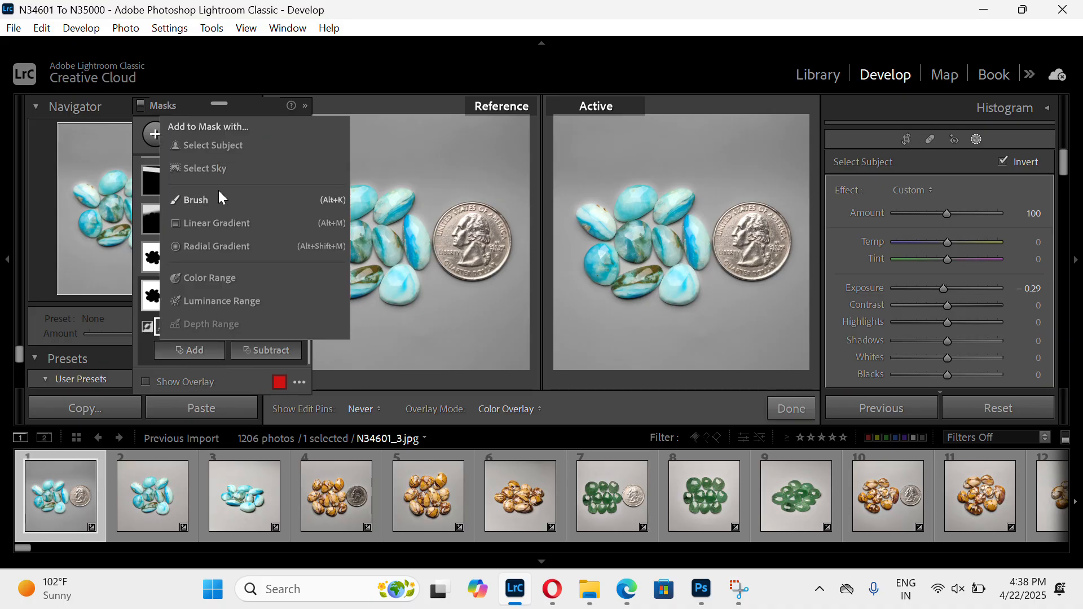
{"action": "key", "text": "Escape"}
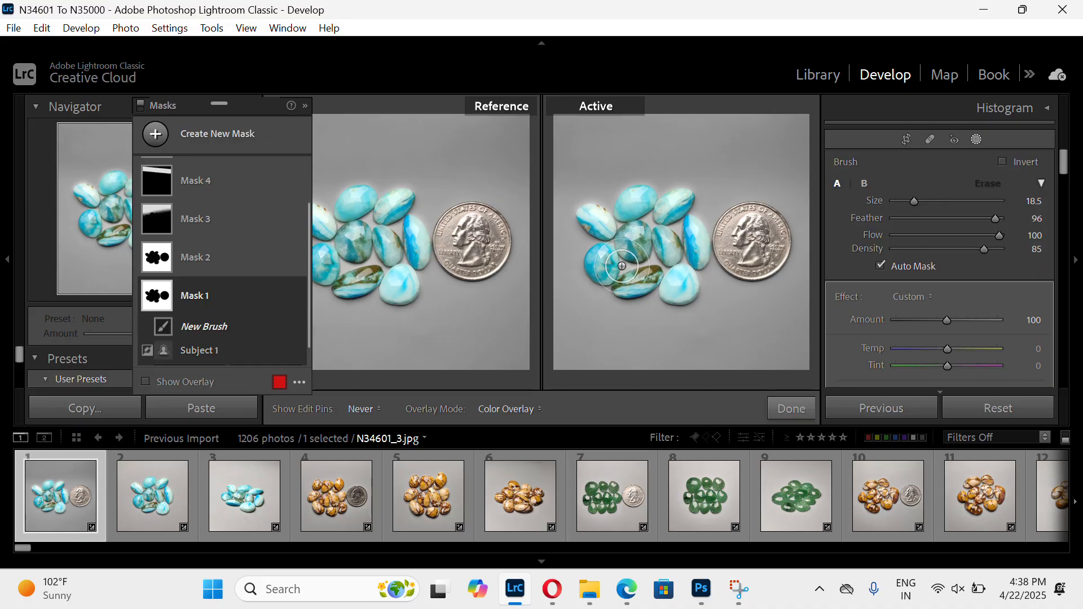
{"action": "mouse_move", "coordinate": [653, 264]}
{"action": "left_mouse_down"}
{"action": "mouse_move", "coordinate": [616, 241]}
{"action": "mouse_move", "coordinate": [626, 264]}
{"action": "mouse_move", "coordinate": [653, 256]}
{"action": "mouse_move", "coordinate": [651, 228]}
{"action": "mouse_move", "coordinate": [632, 213]}
{"action": "mouse_move", "coordinate": [623, 228]}
{"action": "mouse_move", "coordinate": [669, 218]}
{"action": "mouse_move", "coordinate": [683, 237]}
{"action": "mouse_move", "coordinate": [679, 267]}
{"action": "mouse_move", "coordinate": [641, 266]}
{"action": "left_mouse_up"}
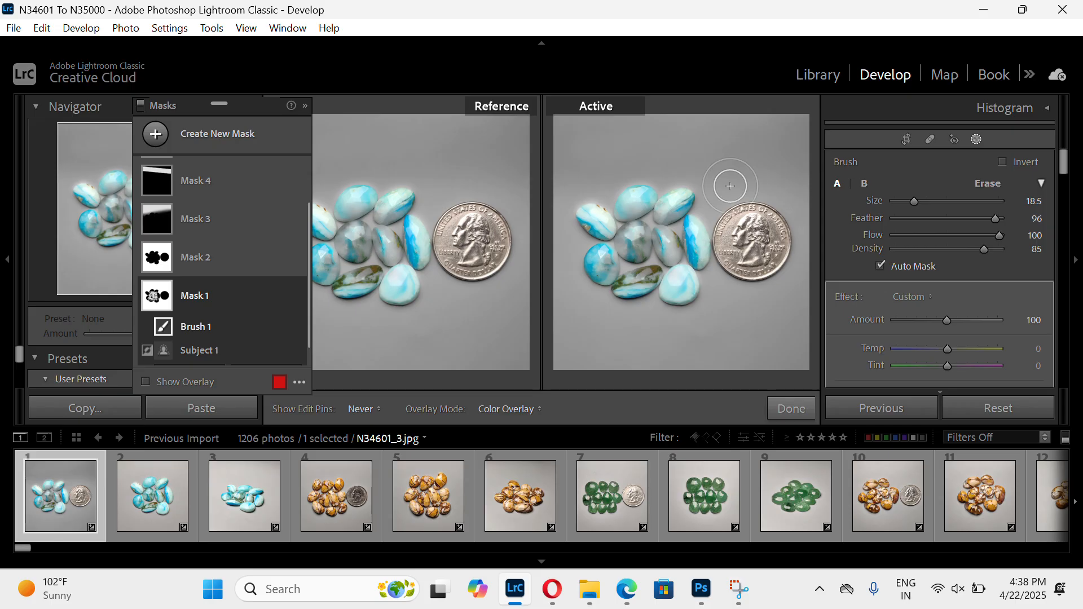
Create a new brush mask, painting a spot on the background above the stones and a band along the photo's lower edge
{"action": "key", "text": "k"}
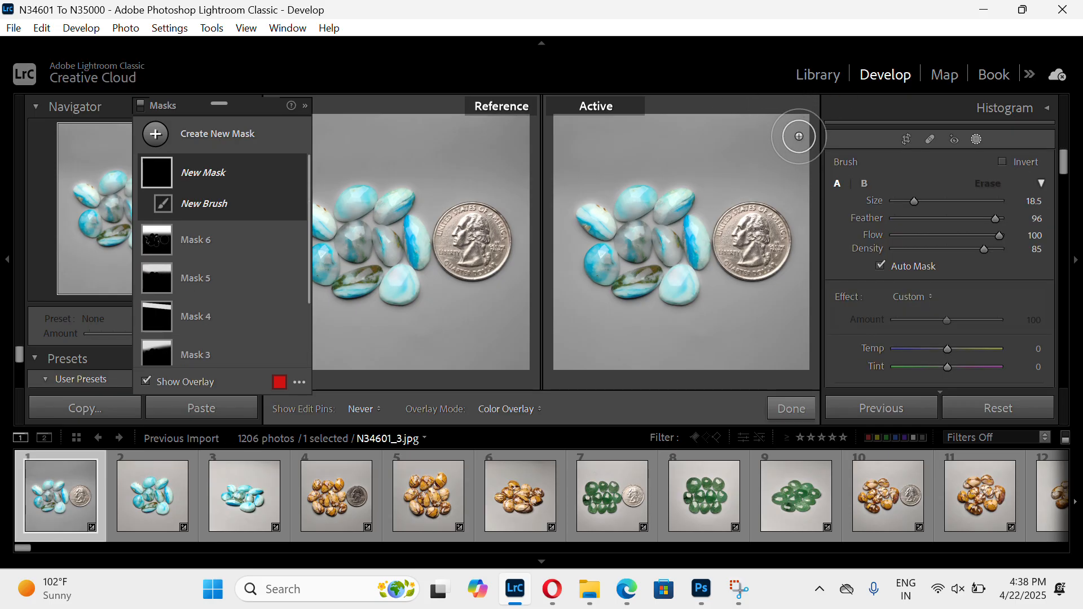
{"action": "key", "text": "k"}
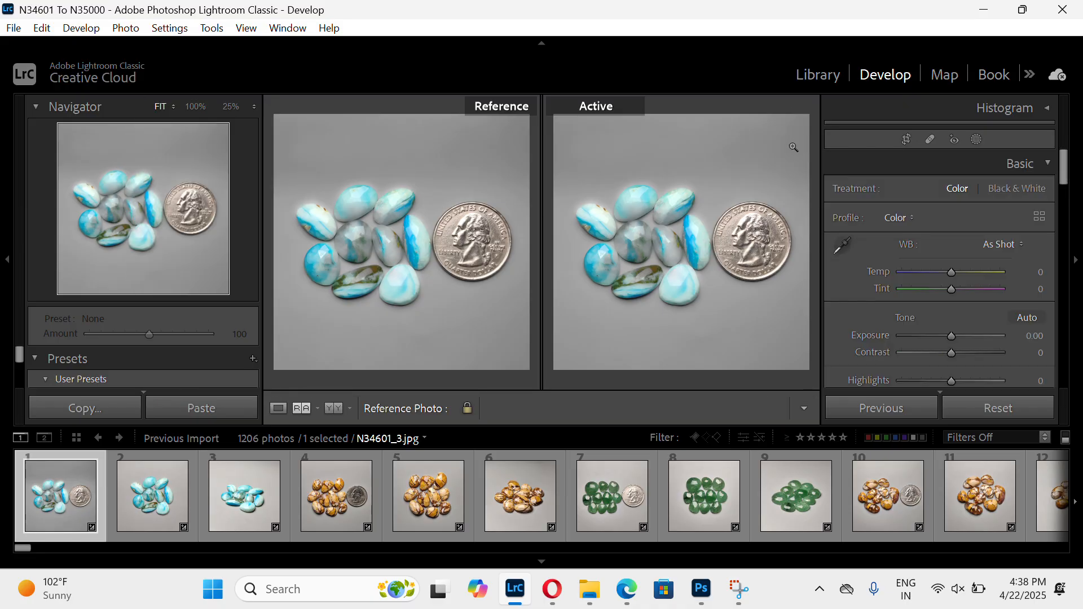
{"action": "left_click", "coordinate": [976, 140]}
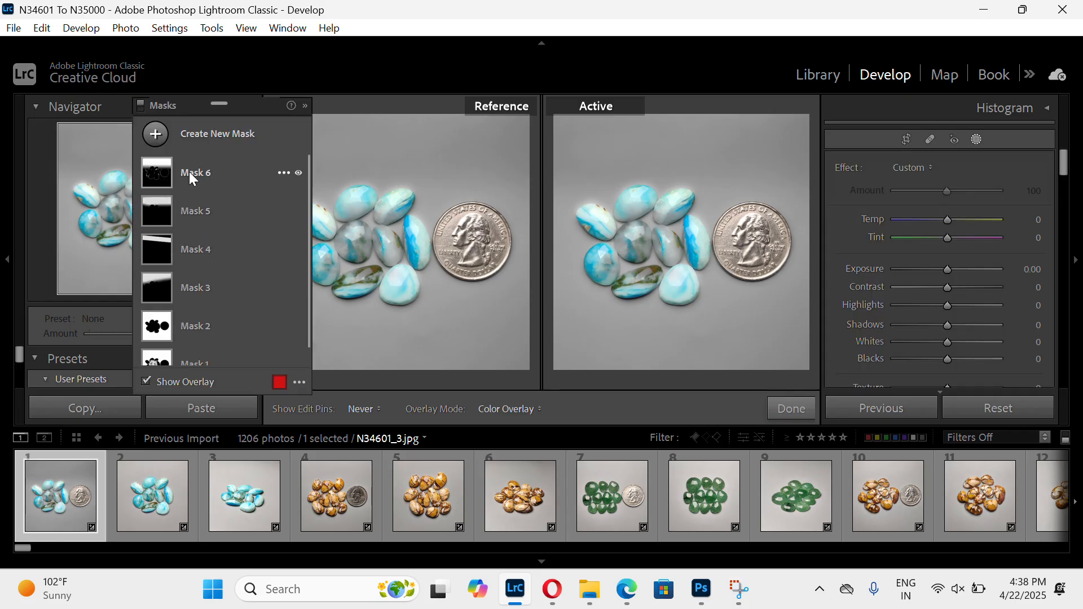
{"action": "key", "text": "k"}
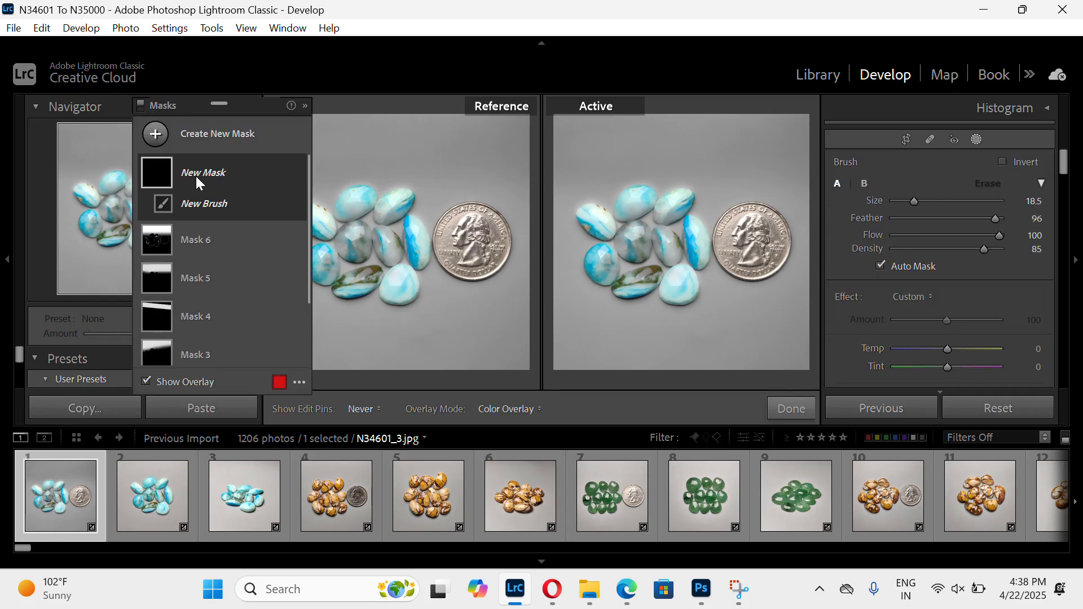
{"action": "left_click", "coordinate": [158, 137]}
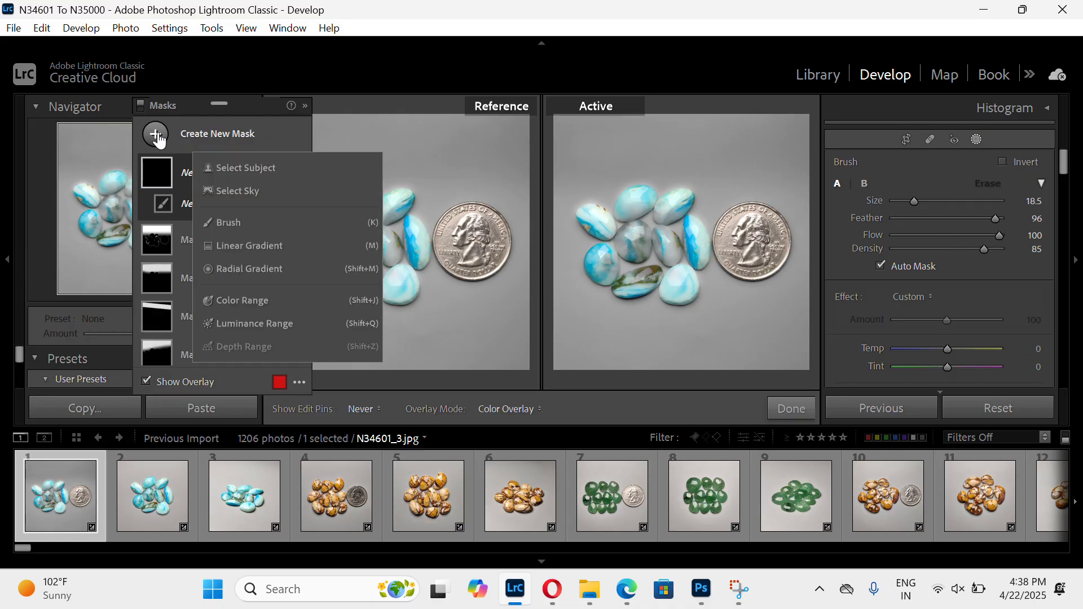
{"action": "left_click", "coordinate": [228, 222]}
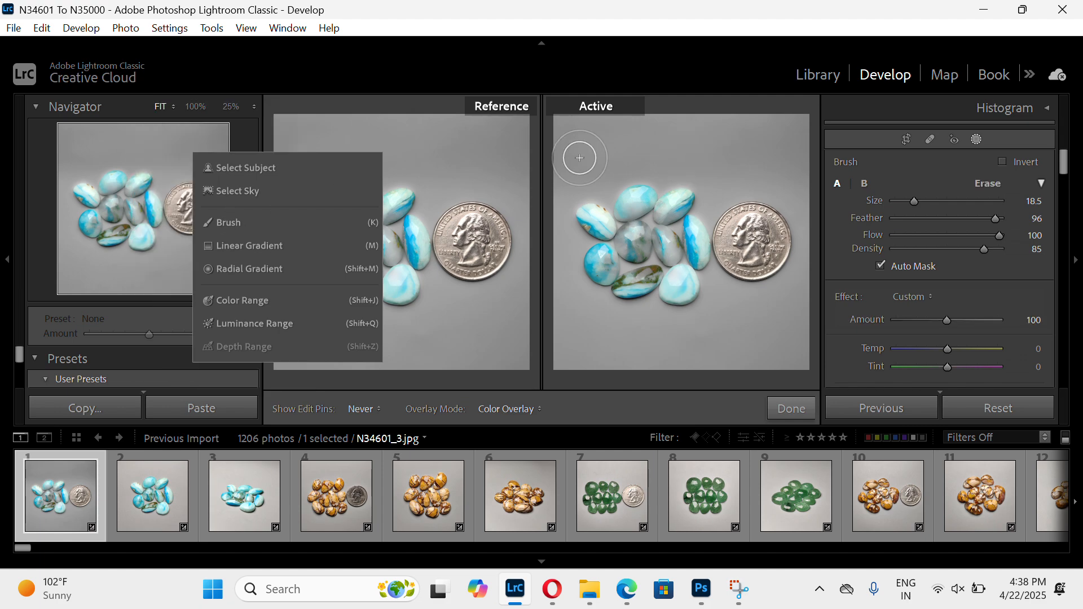
{"action": "left_click", "coordinate": [689, 148]}
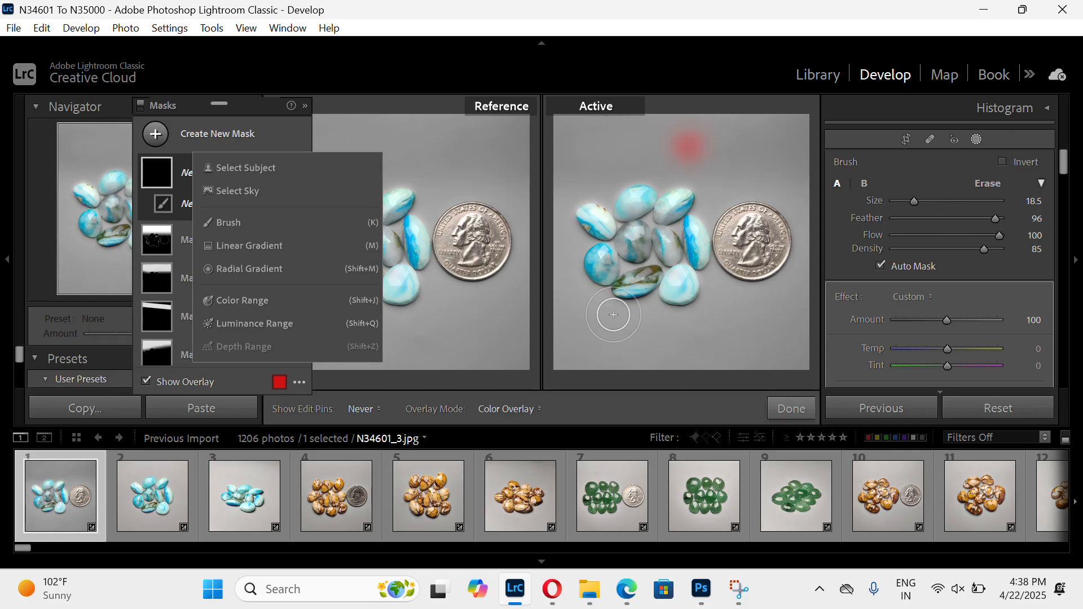
{"action": "left_click", "coordinate": [567, 334]}
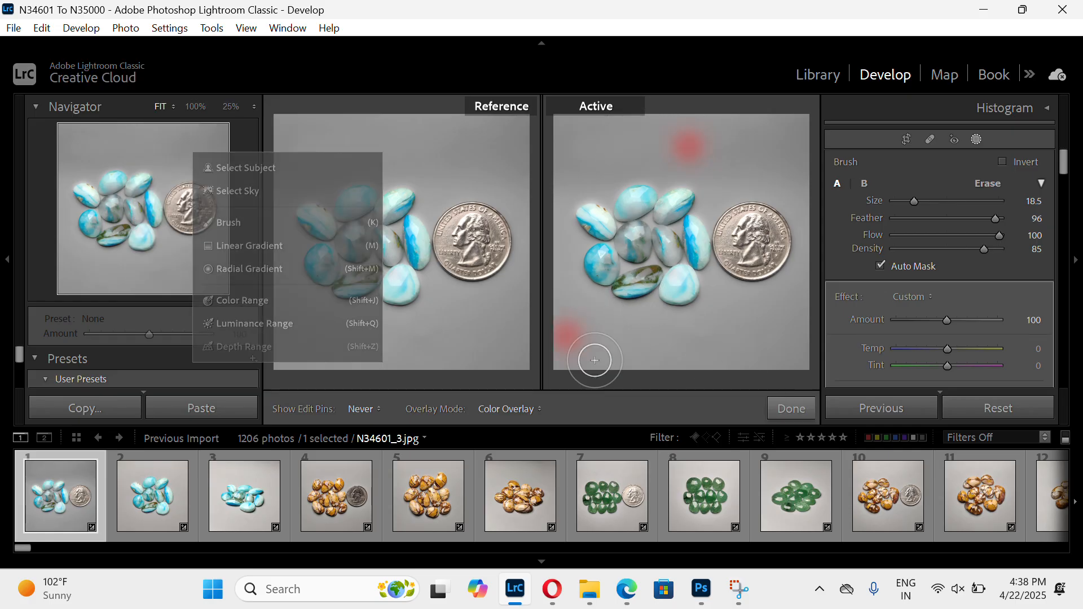
{"action": "left_click_drag", "start_coordinate": [595, 360], "coordinate": [718, 353]}
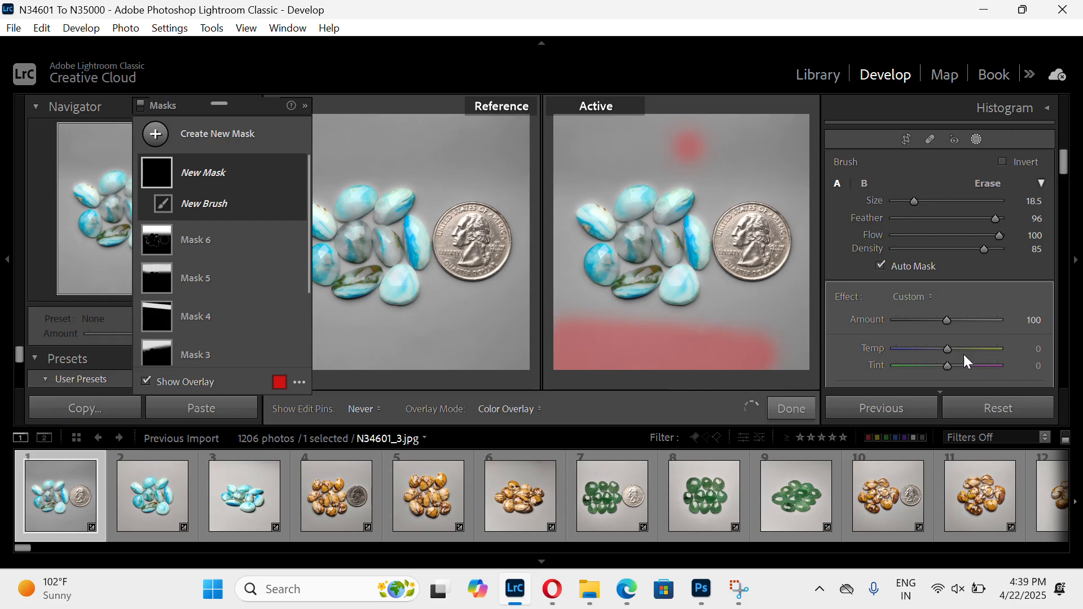
Set Temp to -99 and Tint to 100 for the new brush mask, and strongly raise its exposure
{"action": "key", "text": "o"}
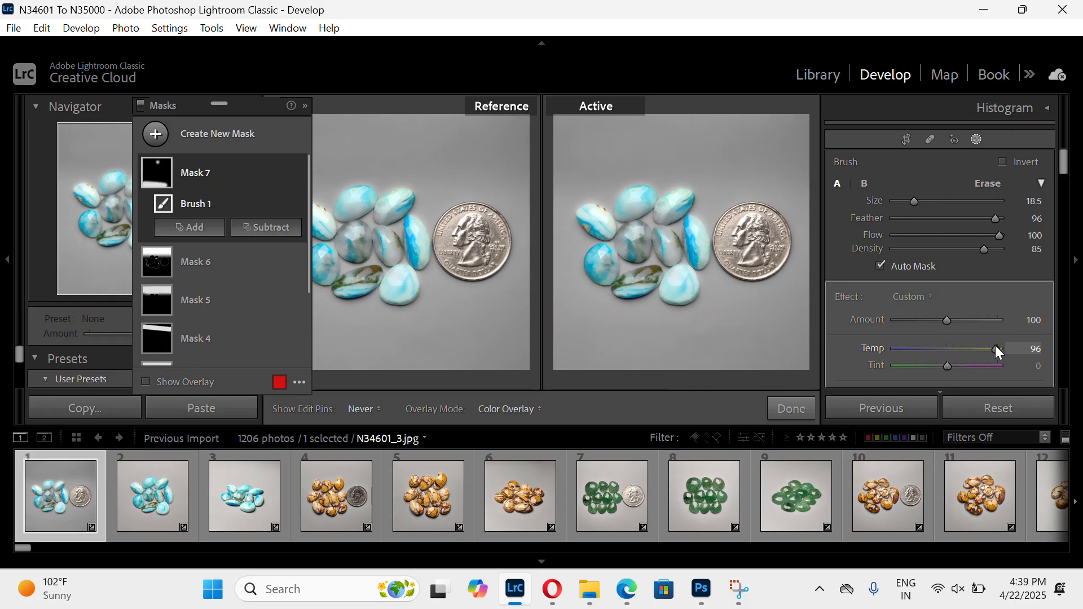
{"action": "mouse_move", "coordinate": [995, 345]}
{"action": "left_mouse_down"}
{"action": "mouse_move", "coordinate": [892, 351]}
{"action": "mouse_move", "coordinate": [1003, 354]}
{"action": "left_mouse_up"}
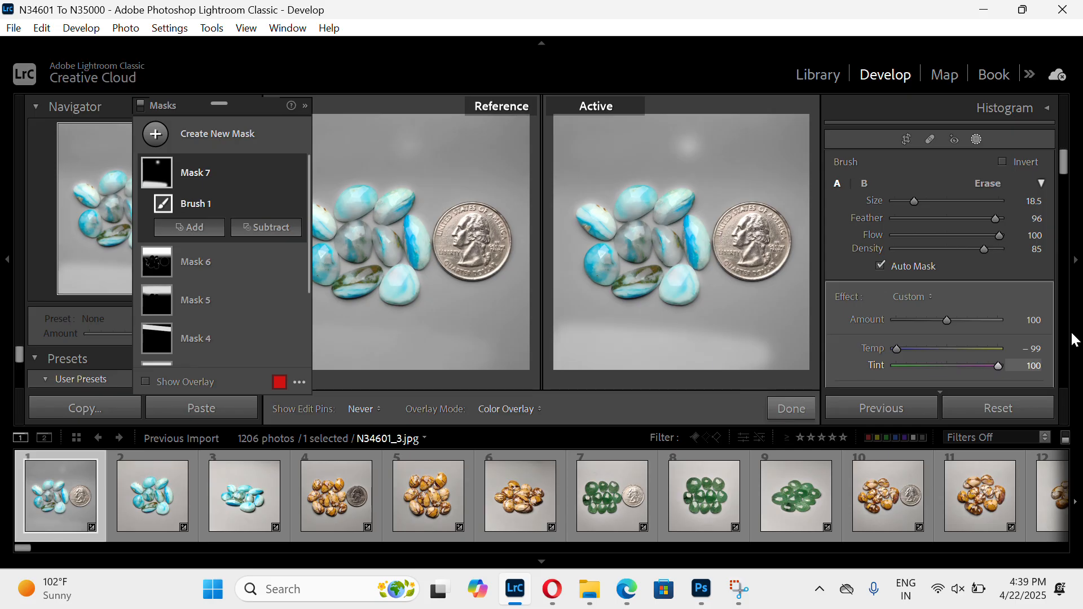
{"action": "scroll", "coordinate": [1014, 339], "scroll_direction": "down", "scroll_amount": 5}
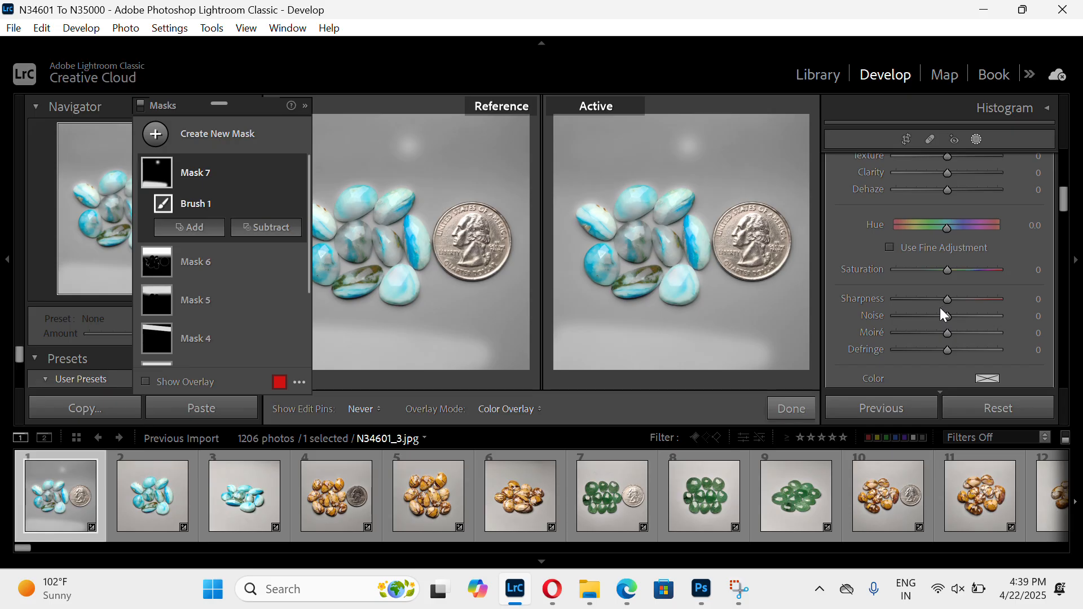
{"action": "scroll", "coordinate": [944, 259], "scroll_direction": "up", "scroll_amount": 5}
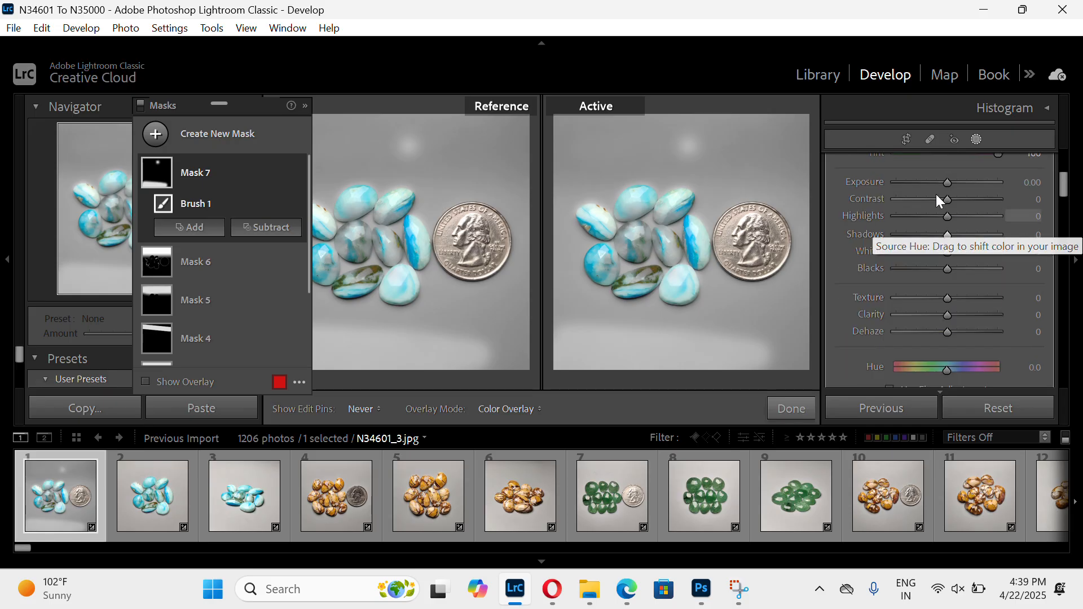
{"action": "left_click_drag", "start_coordinate": [954, 182], "coordinate": [1010, 190]}
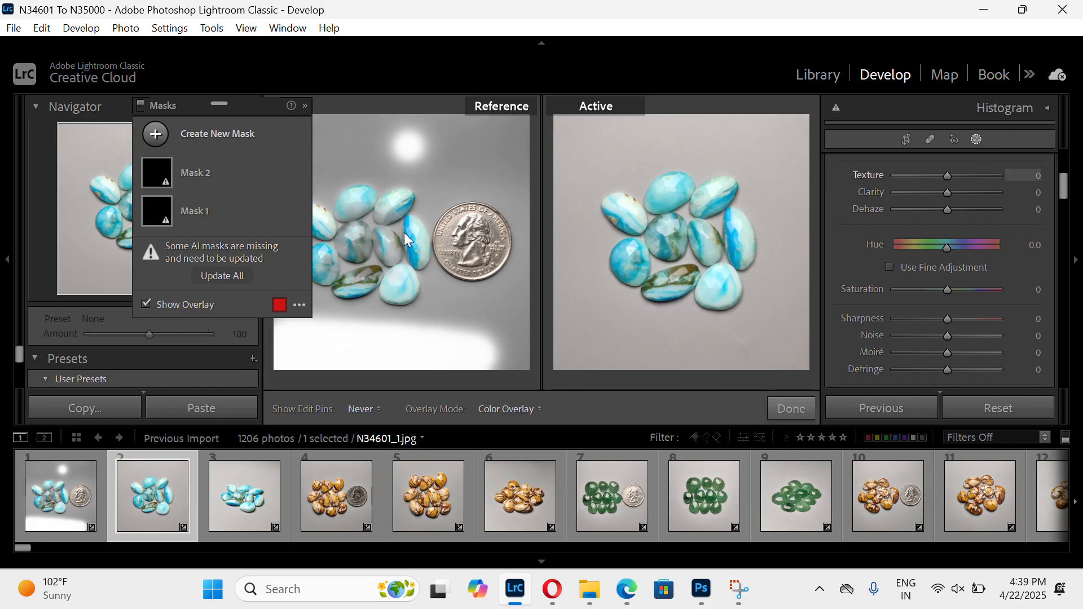
Examine Mask 2 and Mask 1 of the second photo, N34601_1.jpg, and the options for creating, adding to and subtracting from masks
{"action": "left_click", "coordinate": [154, 136]}
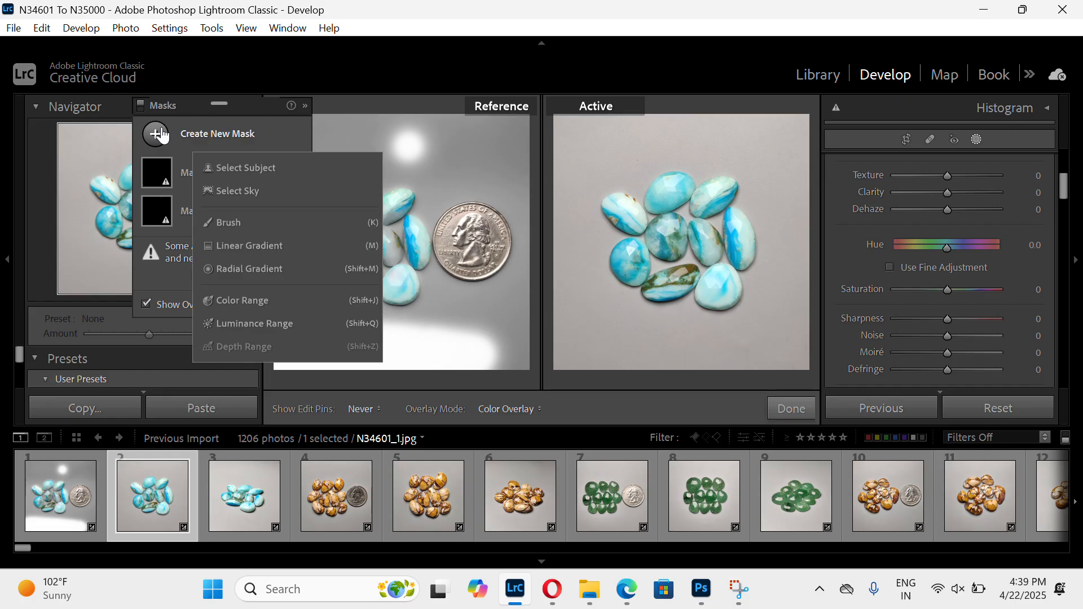
{"action": "left_click", "coordinate": [162, 135]}
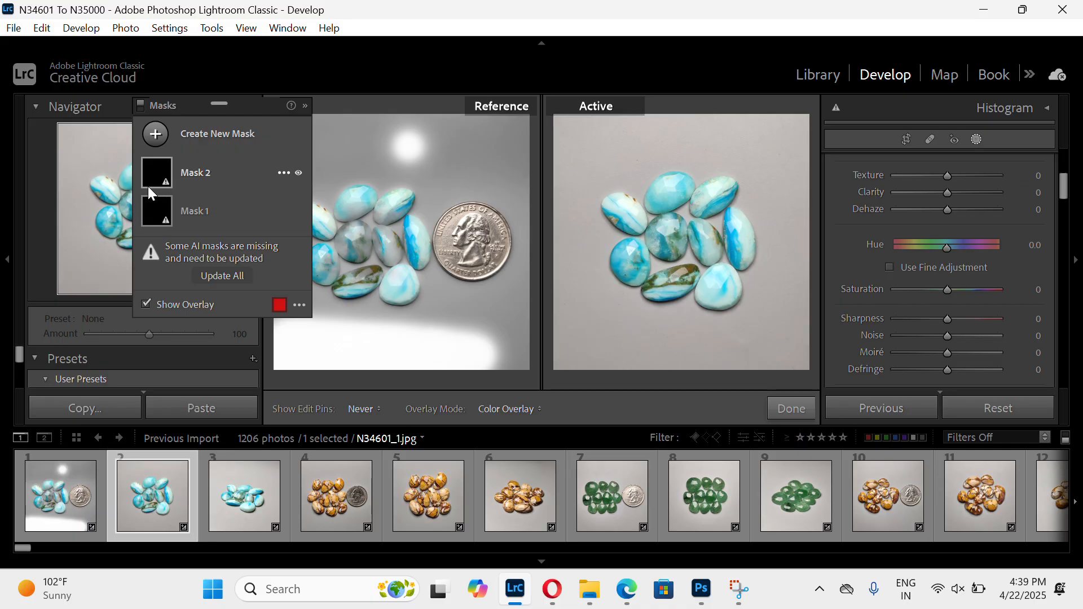
{"action": "left_click", "coordinate": [206, 178]}
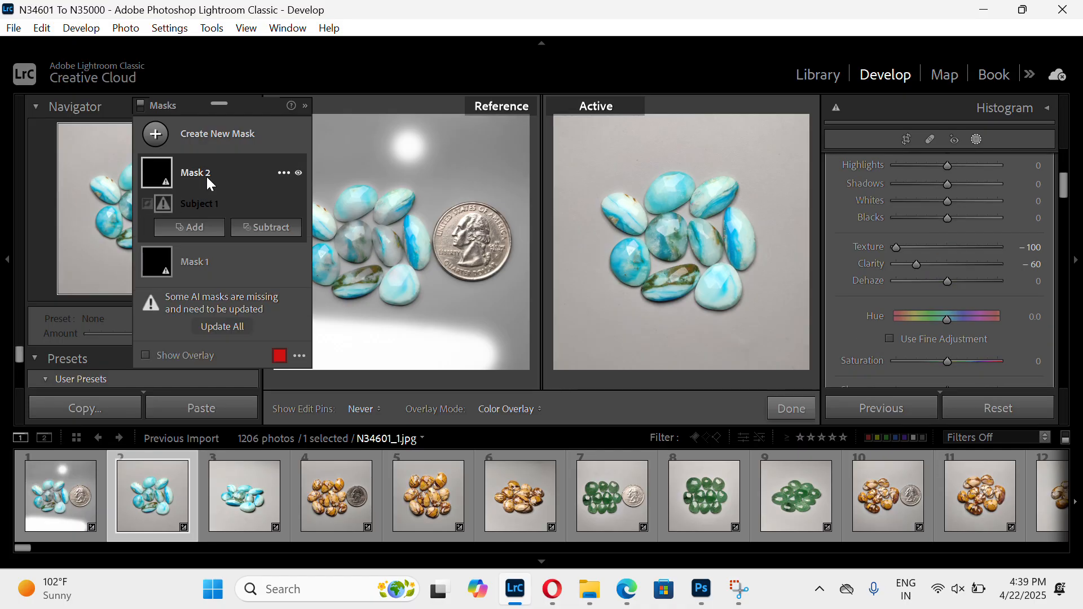
{"action": "left_click", "coordinate": [235, 264]}
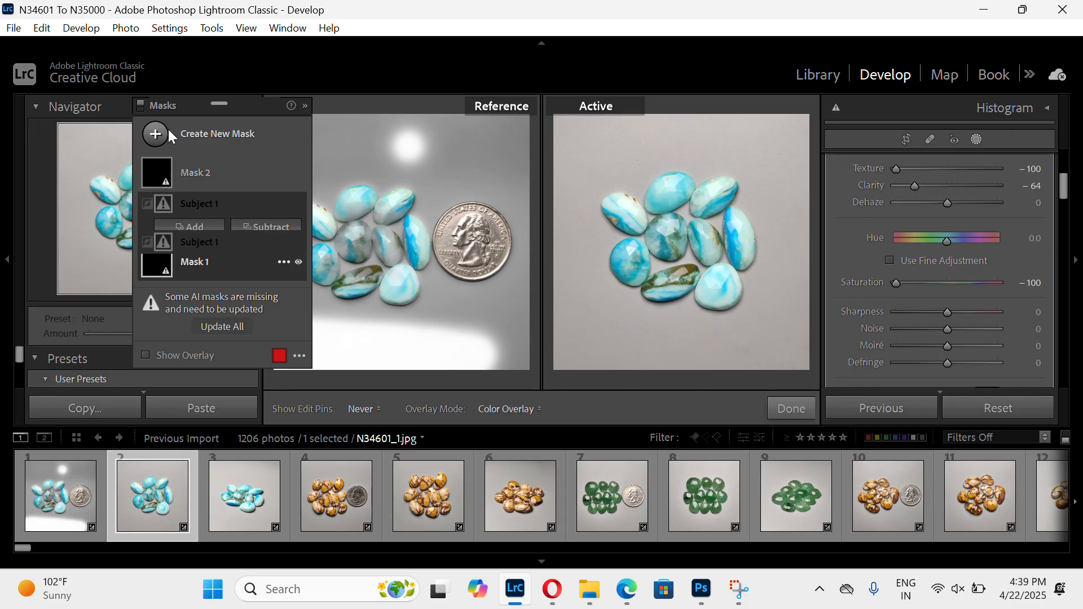
{"action": "left_click", "coordinate": [155, 138]}
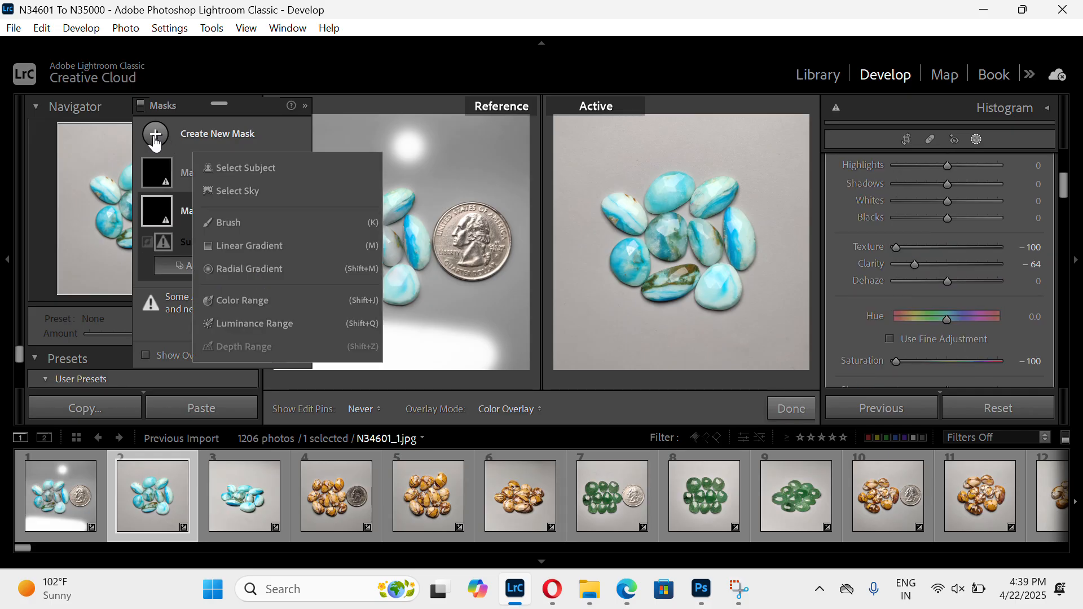
{"action": "left_click", "coordinate": [155, 141]}
{"action": "left_click", "coordinate": [207, 264]}
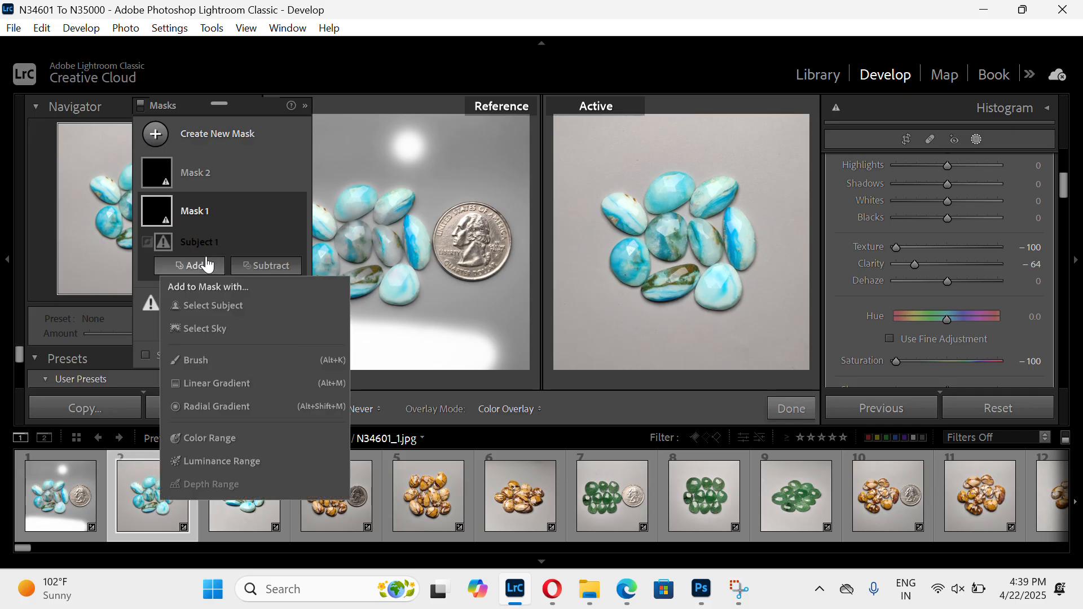
{"action": "left_click", "coordinate": [278, 266]}
{"action": "left_click", "coordinate": [278, 266]}
{"action": "left_click", "coordinate": [279, 266]}
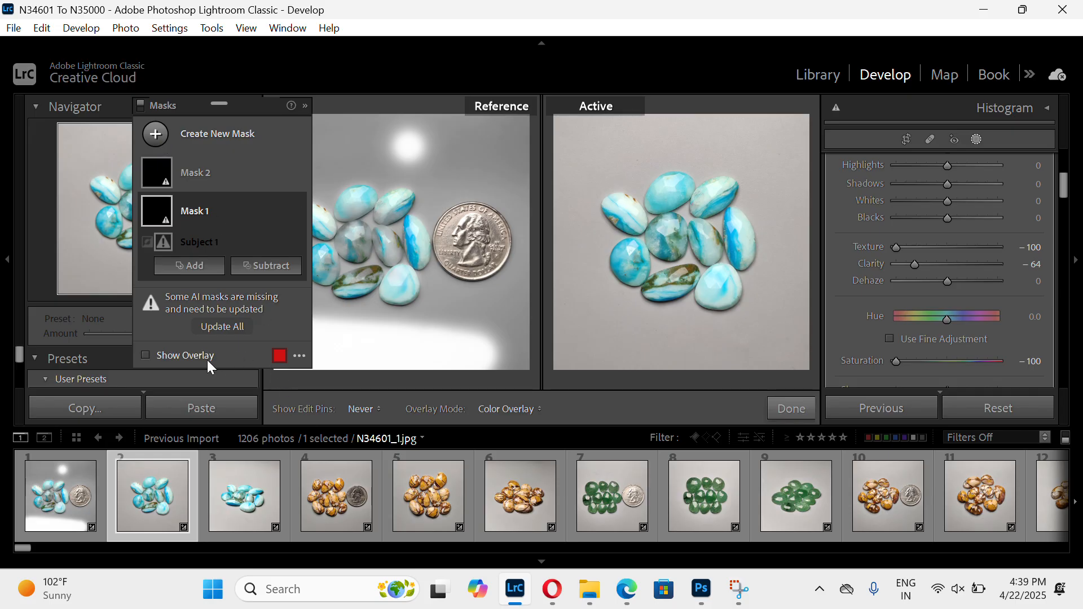
{"action": "left_click", "coordinate": [211, 357]}
{"action": "left_click", "coordinate": [214, 350]}
{"action": "left_click", "coordinate": [976, 141]}
{"action": "left_click_drag", "start_coordinate": [718, 270], "coordinate": [795, 205]}
{"action": "left_click", "coordinate": [978, 139]}
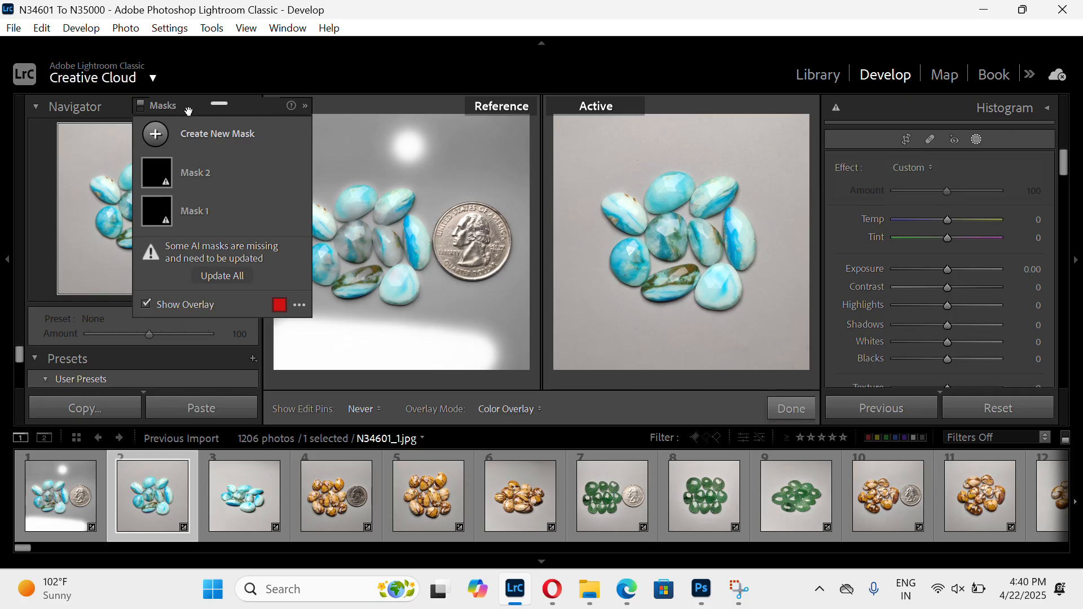
Update all missing AI masks of N34601_1.jpg and view the photo enlarged on its own, without the reference photo
{"action": "left_click", "coordinate": [230, 275]}
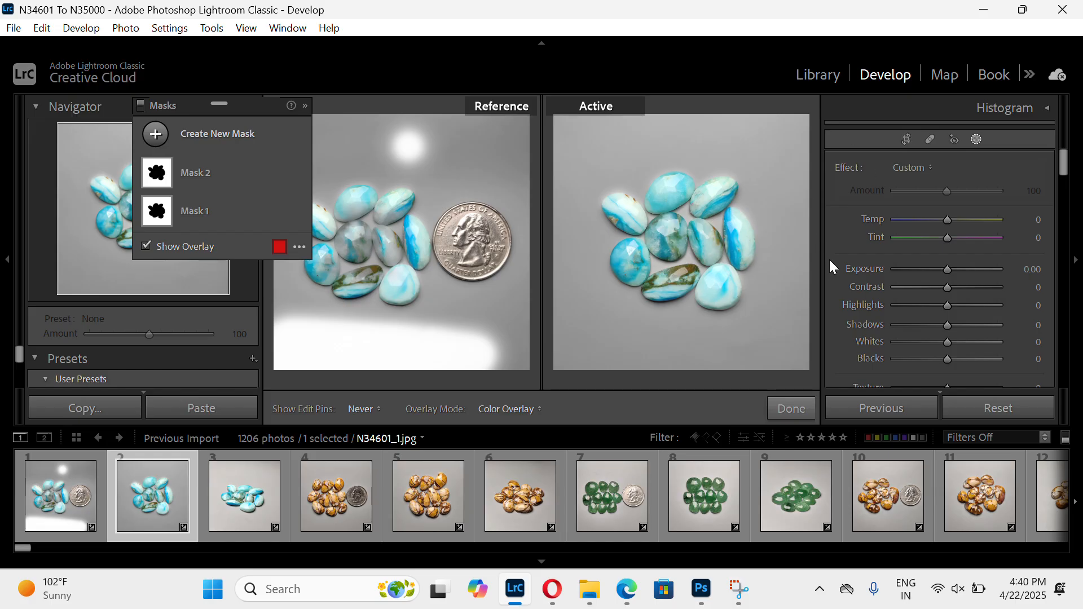
{"action": "left_click", "coordinate": [975, 141]}
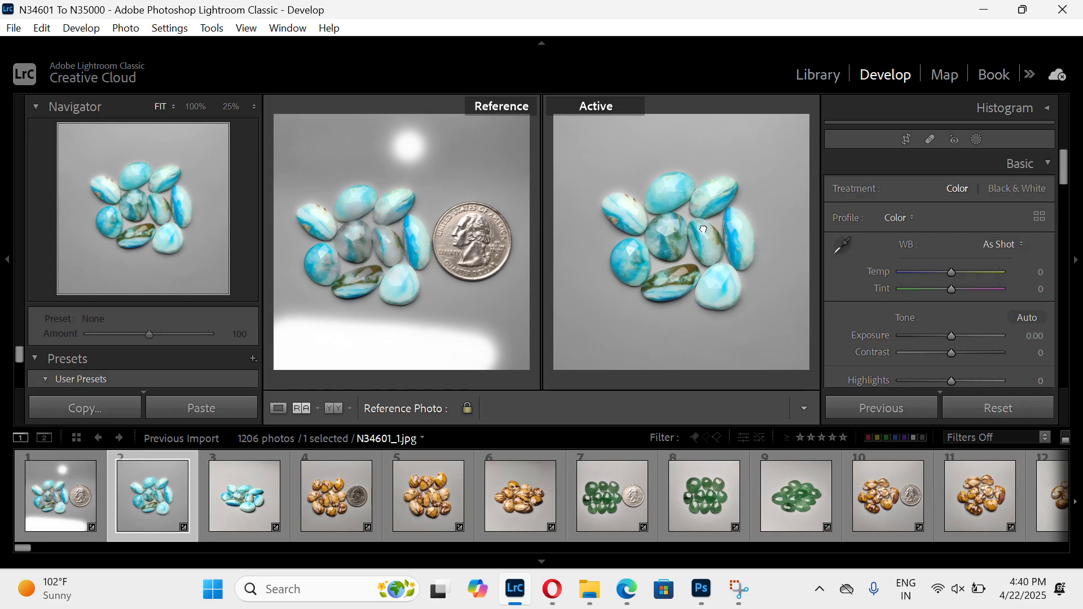
{"action": "left_click_drag", "start_coordinate": [703, 229], "coordinate": [709, 252]}
{"action": "left_click", "coordinate": [276, 407]}
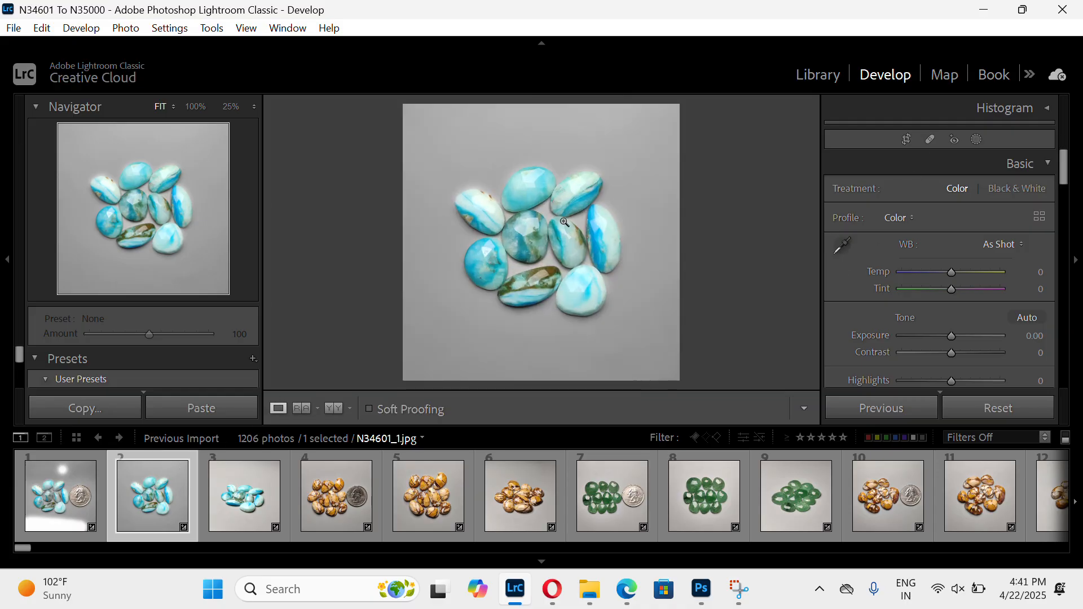
{"action": "left_click", "coordinate": [565, 222]}
{"action": "left_click_drag", "start_coordinate": [587, 313], "coordinate": [584, 276]}
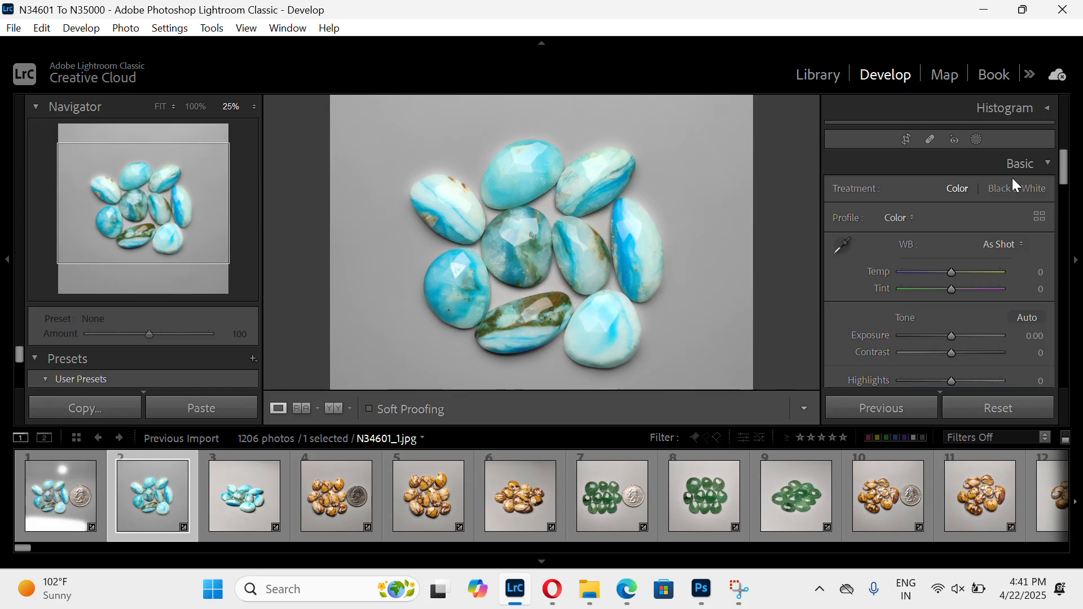
{"action": "left_click", "coordinate": [978, 140]}
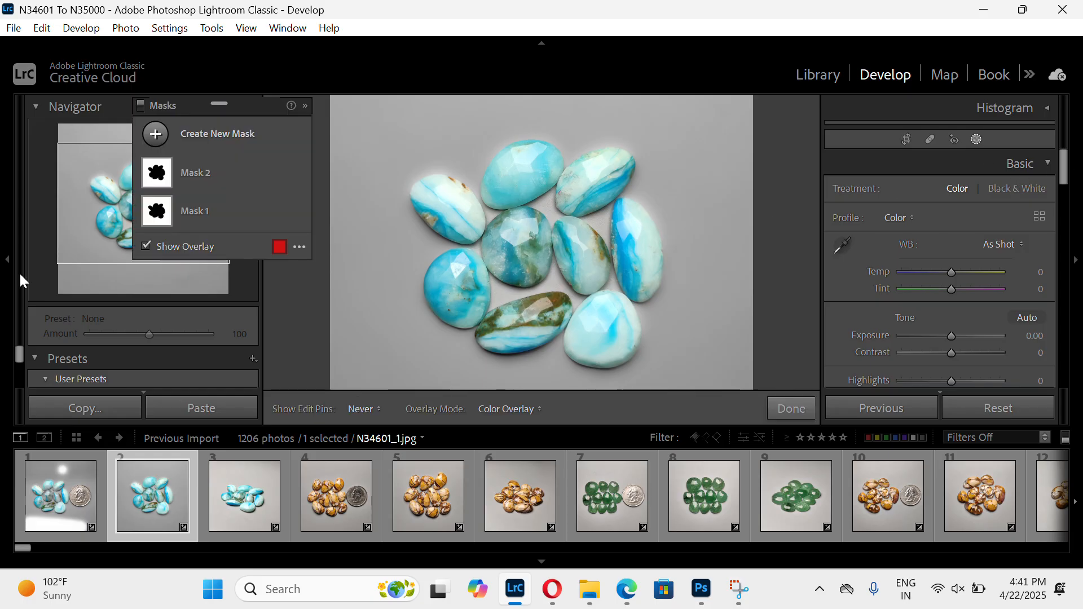
{"action": "left_click", "coordinate": [206, 227]}
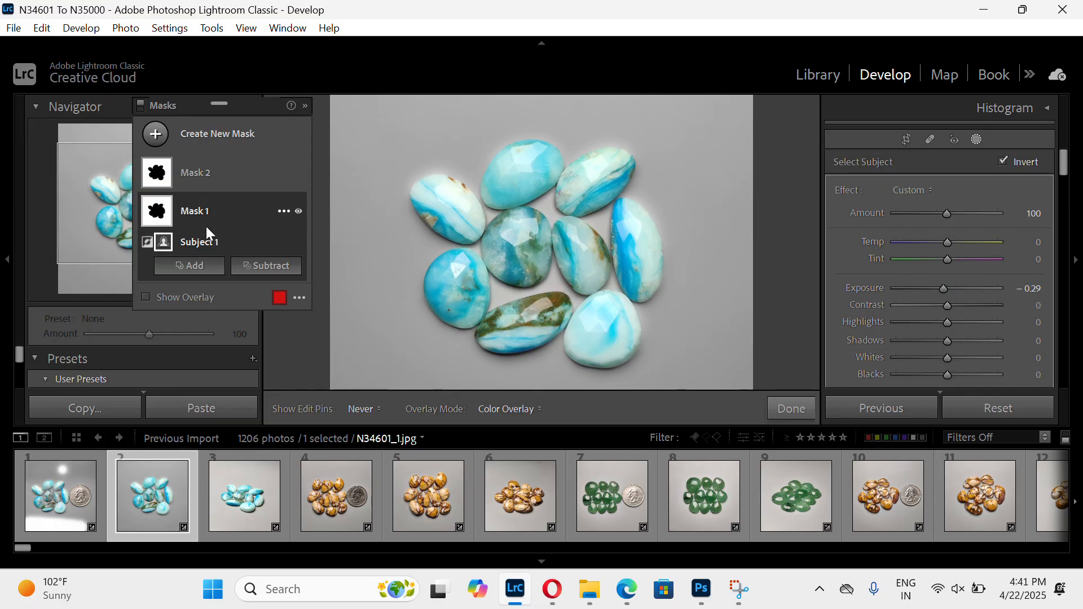
{"action": "mouse_move", "coordinate": [170, 230]}
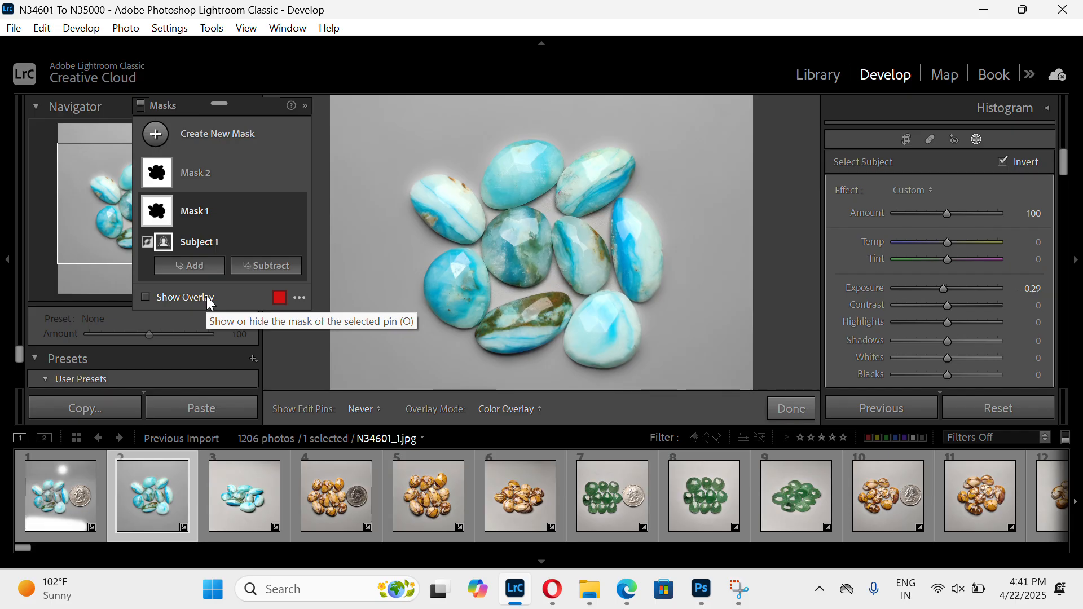
{"action": "left_click", "coordinate": [190, 266]}
{"action": "left_click", "coordinate": [235, 208]}
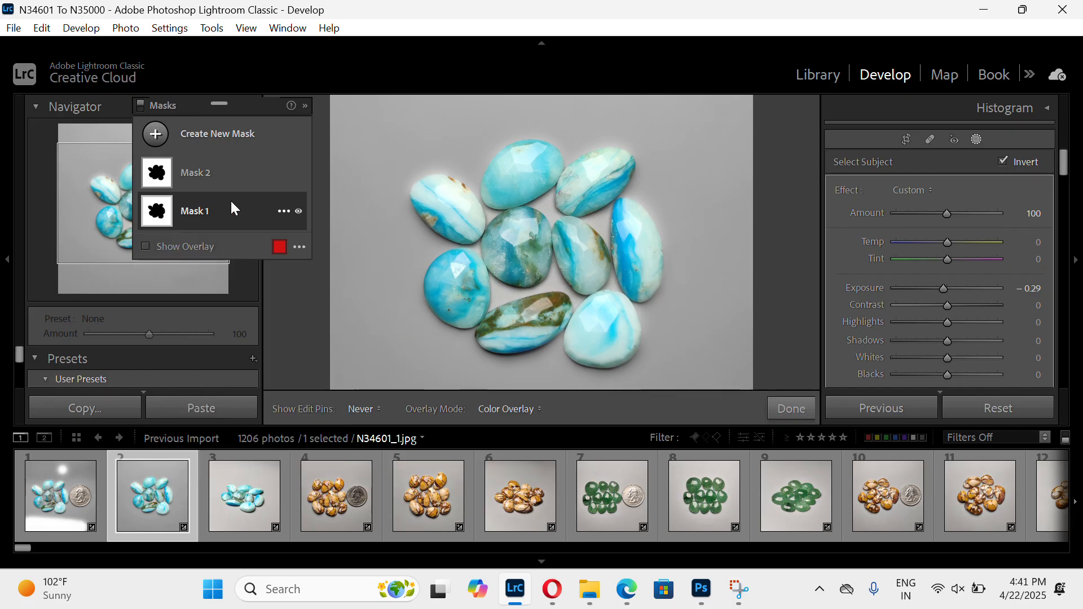
{"action": "left_click", "coordinate": [239, 221]}
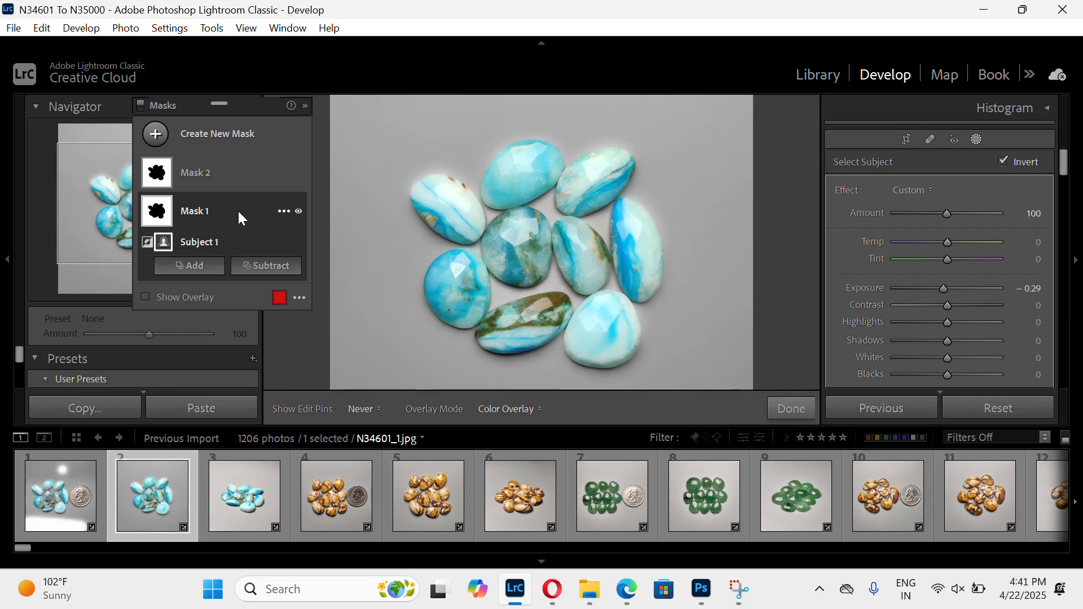
{"action": "left_click", "coordinate": [195, 268]}
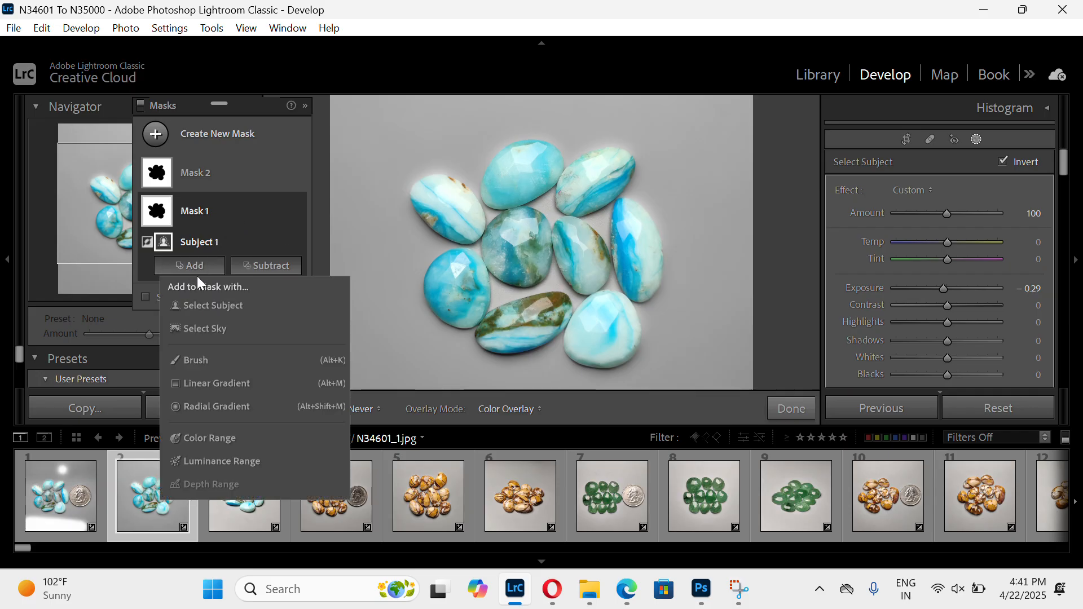
{"action": "left_click", "coordinate": [201, 361]}
{"action": "scroll", "coordinate": [560, 281], "scroll_direction": "down", "scroll_amount": 4}
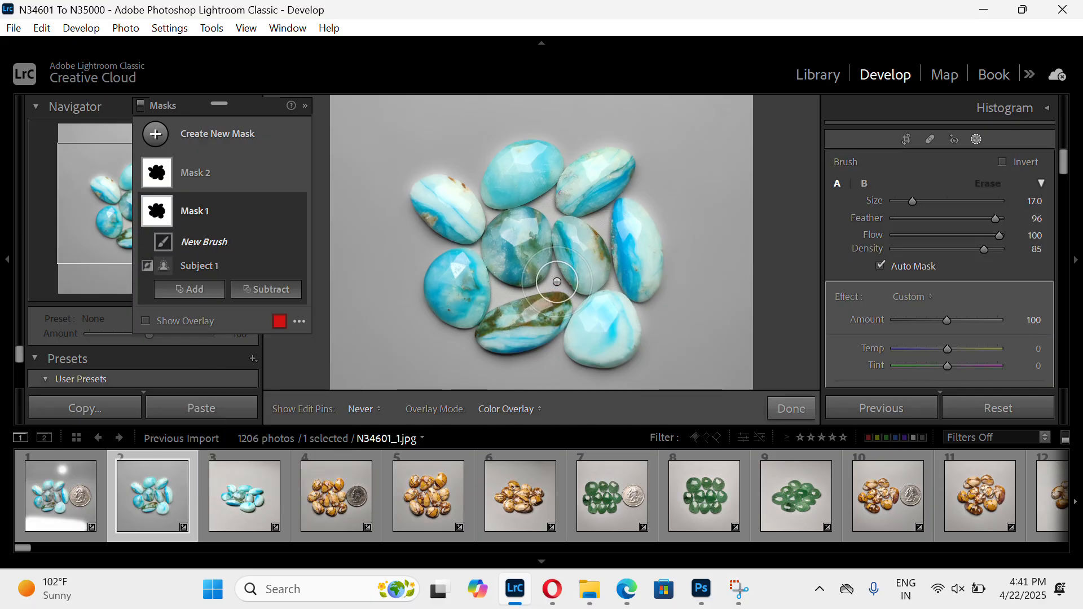
{"action": "scroll", "coordinate": [556, 284], "scroll_direction": "down", "scroll_amount": 1}
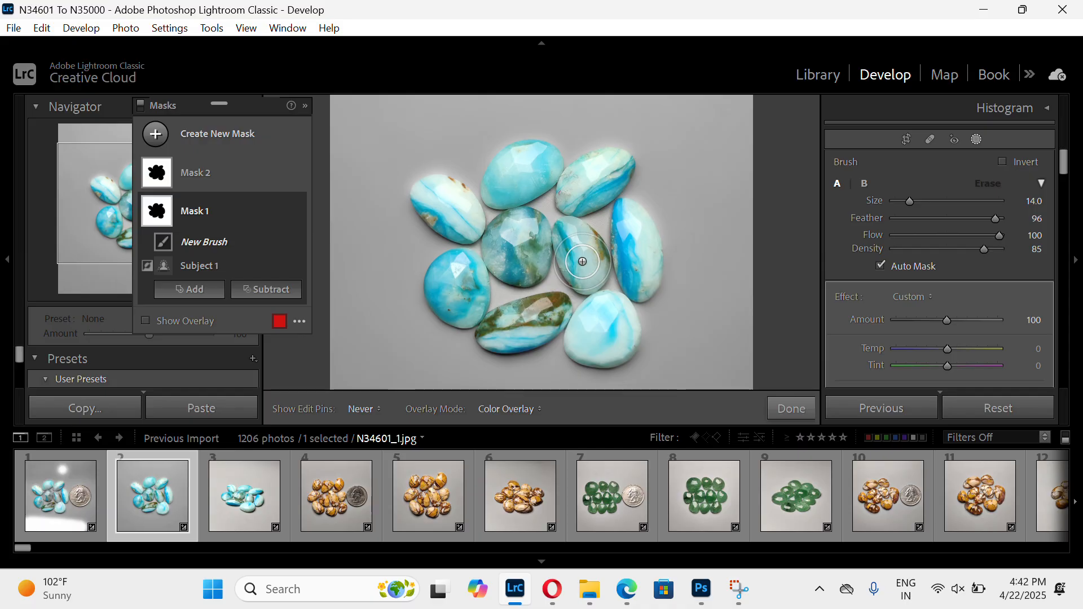
{"action": "scroll", "coordinate": [583, 261], "scroll_direction": "up", "scroll_amount": 3}
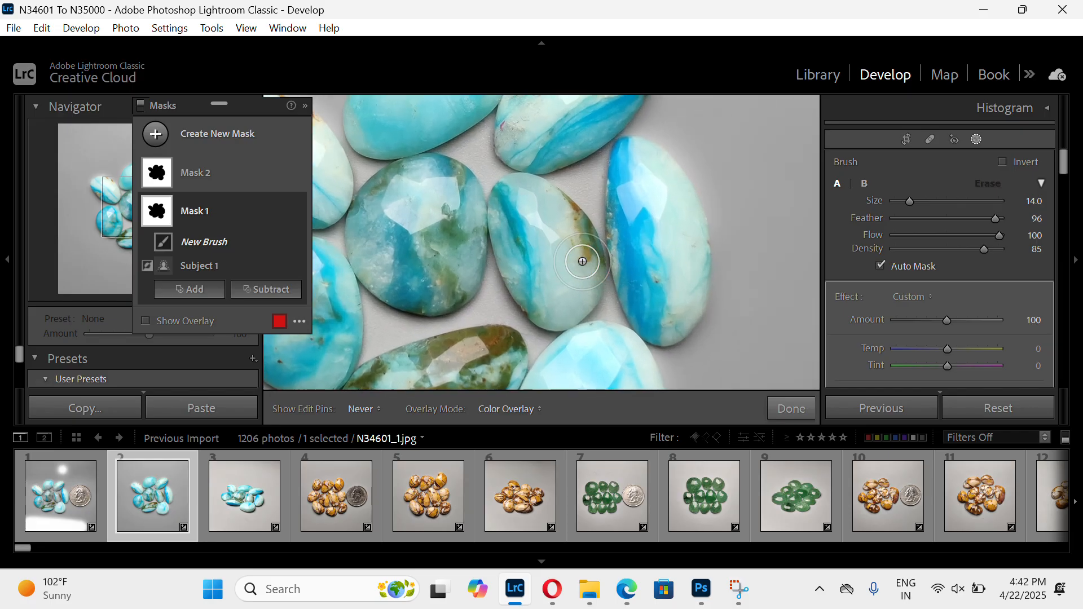
{"action": "scroll", "coordinate": [582, 261], "scroll_direction": "up", "scroll_amount": 3}
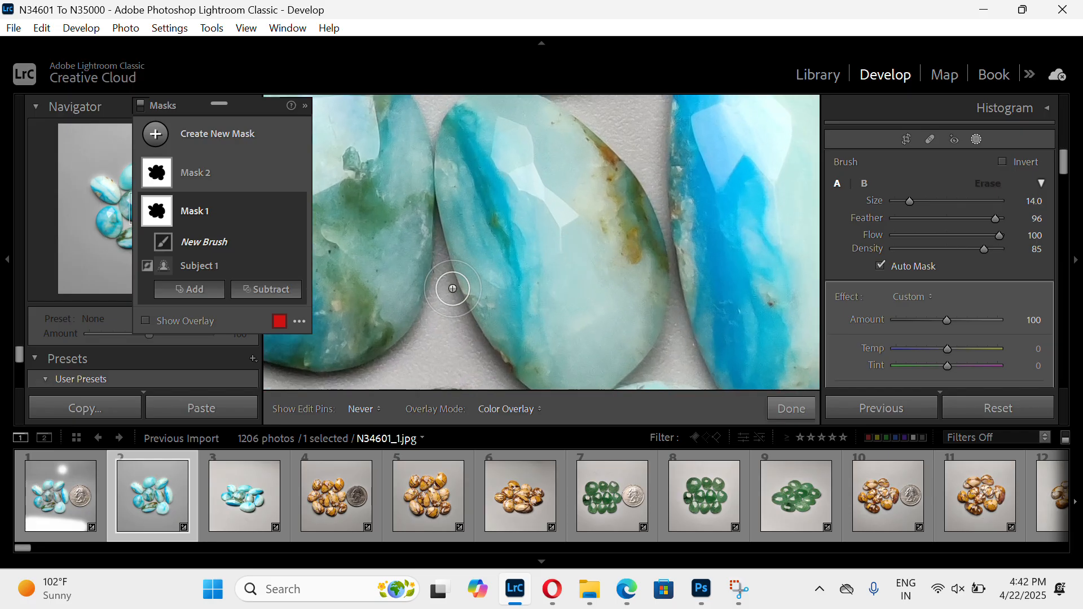
{"action": "left_click", "coordinate": [985, 138]}
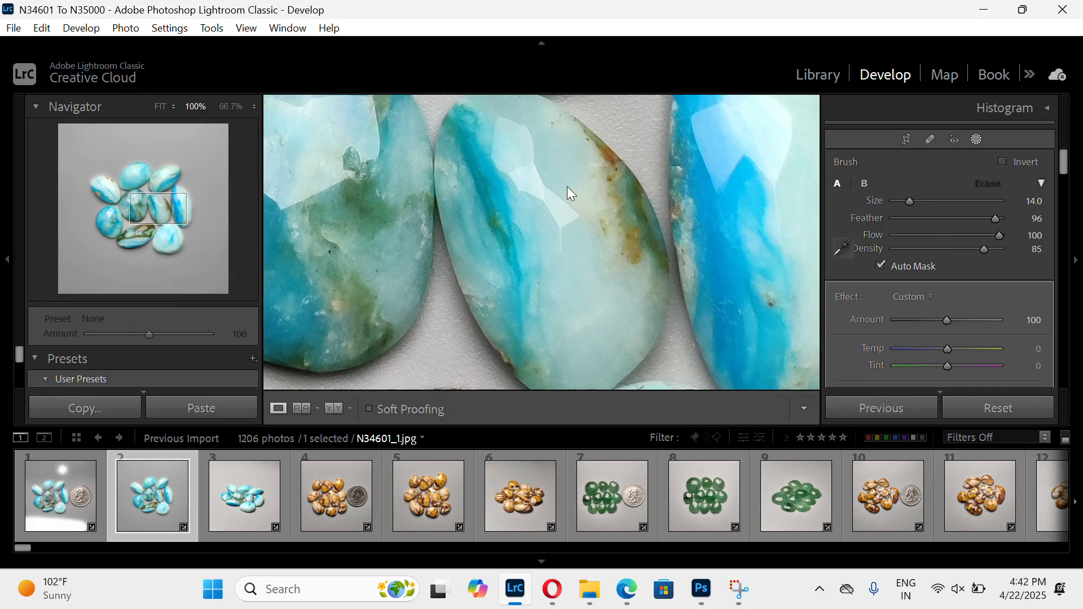
Add a brush to Mask 1, the inverted subject mask, with size 12 and feather 62
{"action": "left_click_drag", "start_coordinate": [553, 167], "coordinate": [574, 265]}
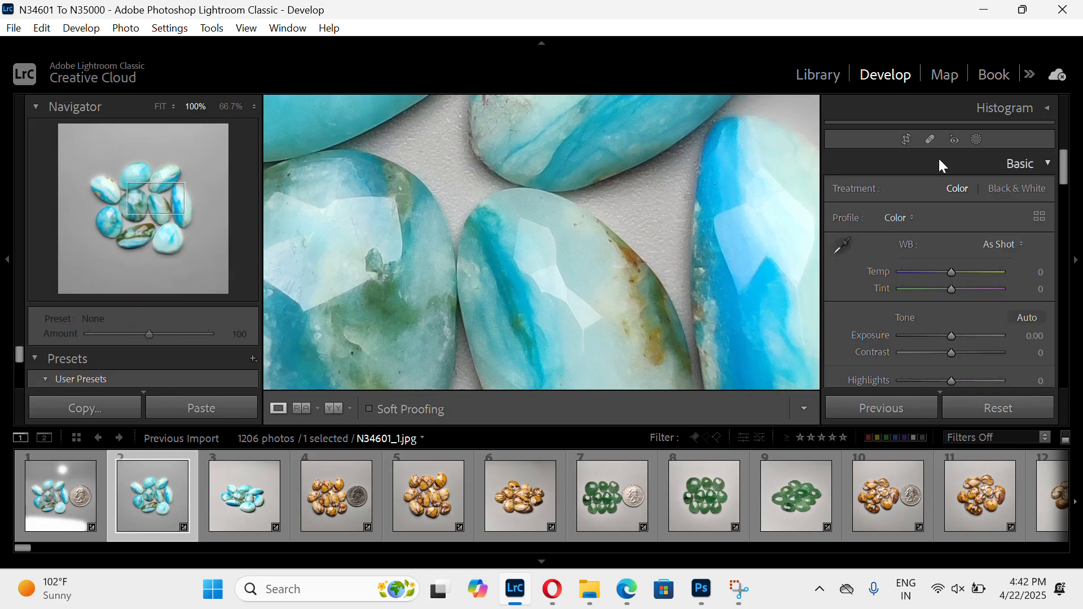
{"action": "left_click", "coordinate": [978, 138]}
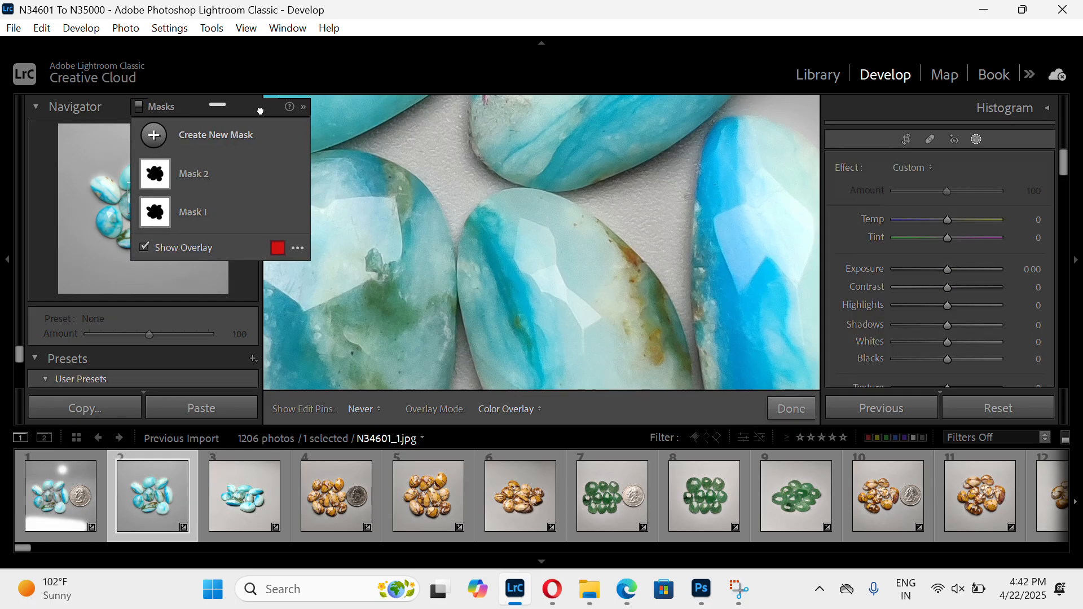
{"action": "left_click_drag", "start_coordinate": [260, 111], "coordinate": [193, 100]}
{"action": "left_click", "coordinate": [140, 201]}
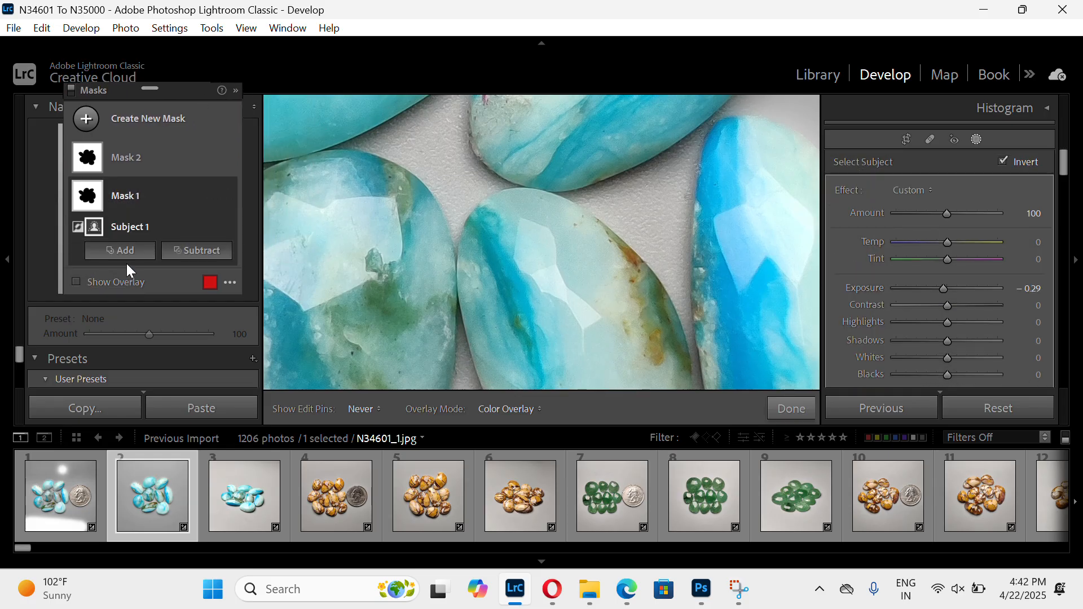
{"action": "left_click", "coordinate": [127, 254]}
{"action": "left_click", "coordinate": [153, 314]}
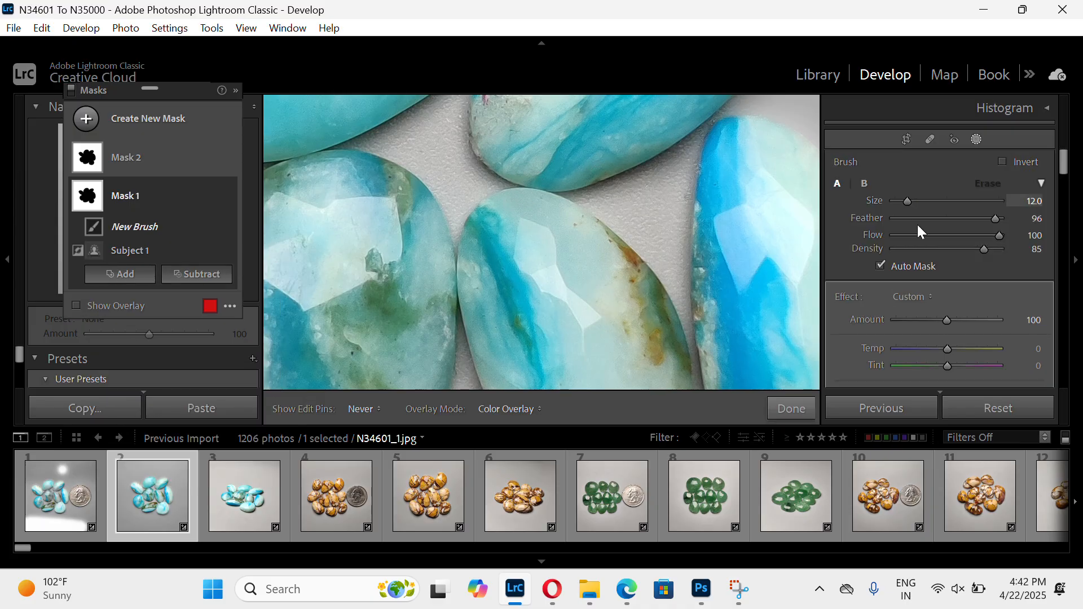
{"action": "left_click_drag", "start_coordinate": [983, 219], "coordinate": [959, 219]}
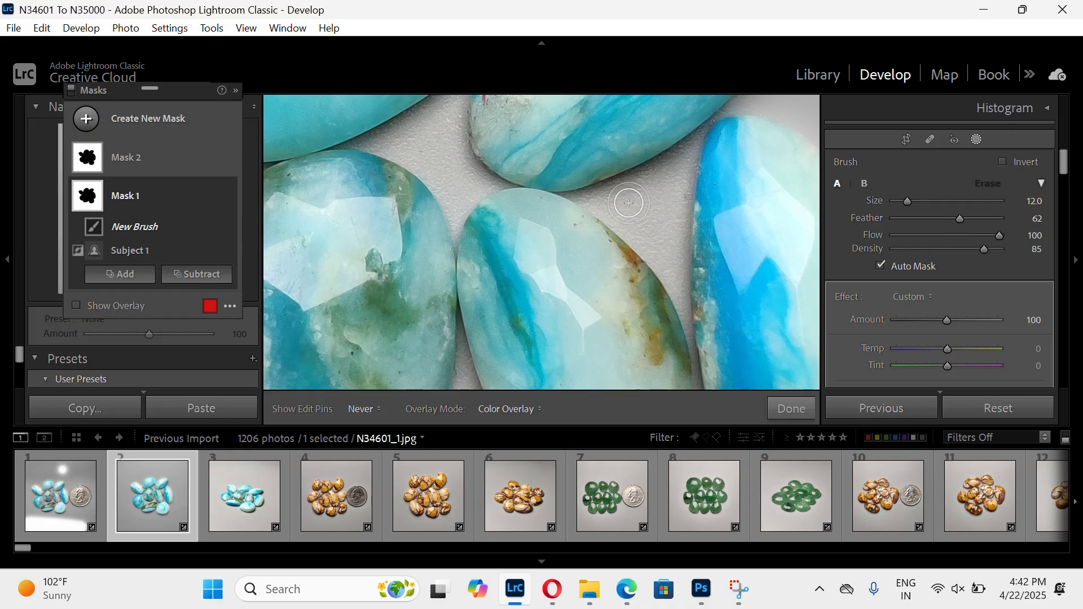
Paint the brush over the background gaps between the central turquoise stones and finish masking
{"action": "mouse_move", "coordinate": [630, 203]}
{"action": "left_mouse_down"}
{"action": "mouse_move", "coordinate": [670, 242]}
{"action": "mouse_move", "coordinate": [678, 313]}
{"action": "mouse_move", "coordinate": [674, 161]}
{"action": "mouse_move", "coordinate": [697, 135]}
{"action": "mouse_move", "coordinate": [658, 248]}
{"action": "mouse_move", "coordinate": [683, 165]}
{"action": "mouse_move", "coordinate": [664, 214]}
{"action": "left_mouse_up"}
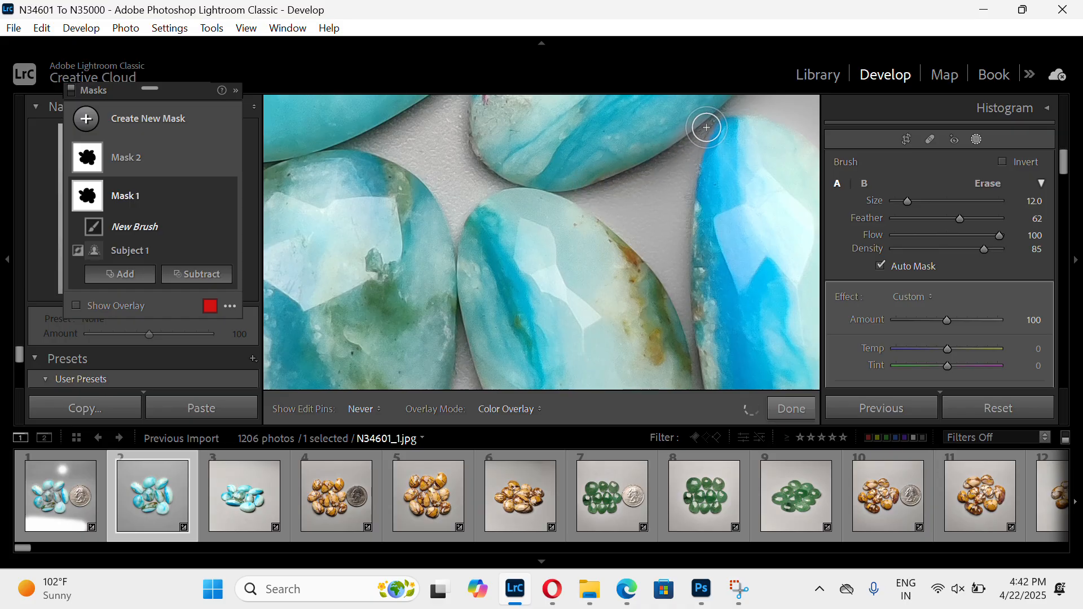
{"action": "left_click_drag", "start_coordinate": [678, 300], "coordinate": [675, 263]}
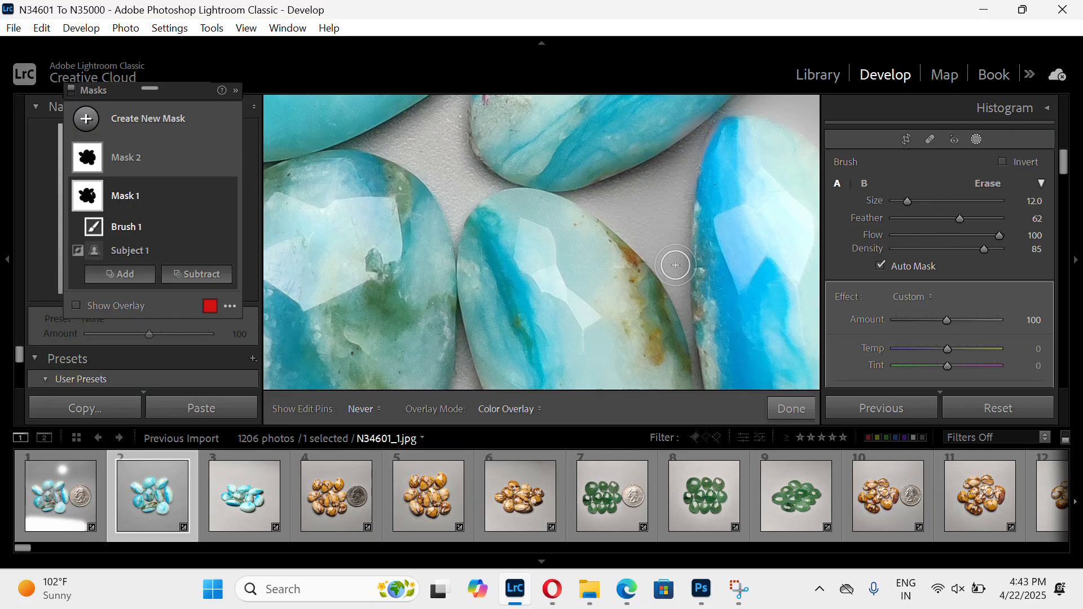
{"action": "mouse_move", "coordinate": [639, 216]}
{"action": "left_mouse_down"}
{"action": "mouse_move", "coordinate": [689, 306]}
{"action": "mouse_move", "coordinate": [698, 365]}
{"action": "mouse_move", "coordinate": [669, 302]}
{"action": "left_mouse_up"}
{"action": "left_click_drag", "start_coordinate": [454, 210], "coordinate": [450, 126]}
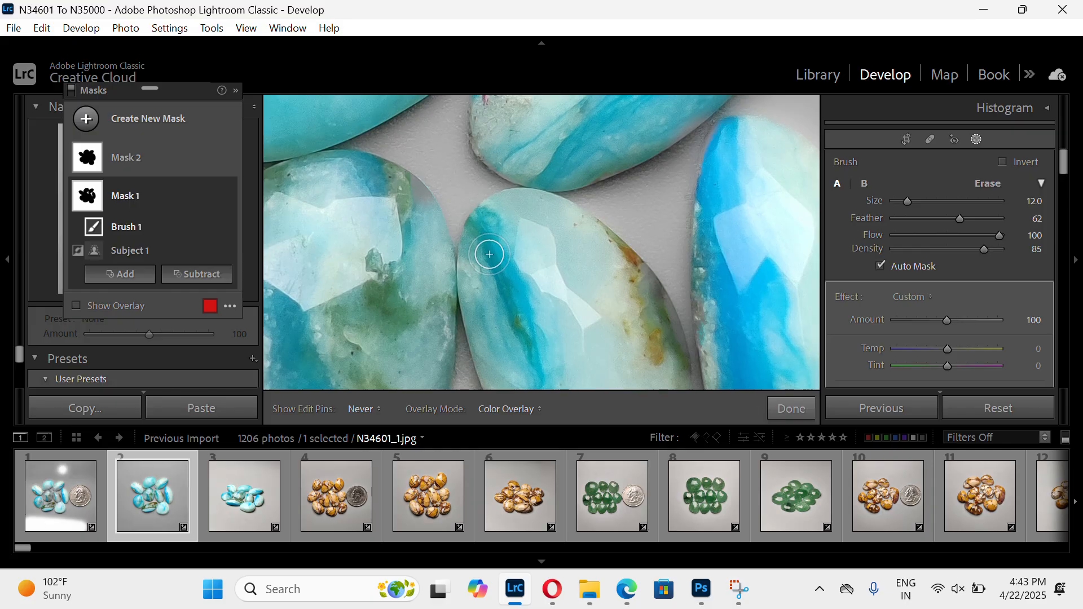
{"action": "mouse_move", "coordinate": [439, 107]}
{"action": "left_mouse_down"}
{"action": "mouse_move", "coordinate": [460, 136]}
{"action": "mouse_move", "coordinate": [457, 177]}
{"action": "mouse_move", "coordinate": [473, 185]}
{"action": "left_mouse_up"}
{"action": "left_click", "coordinate": [979, 139]}
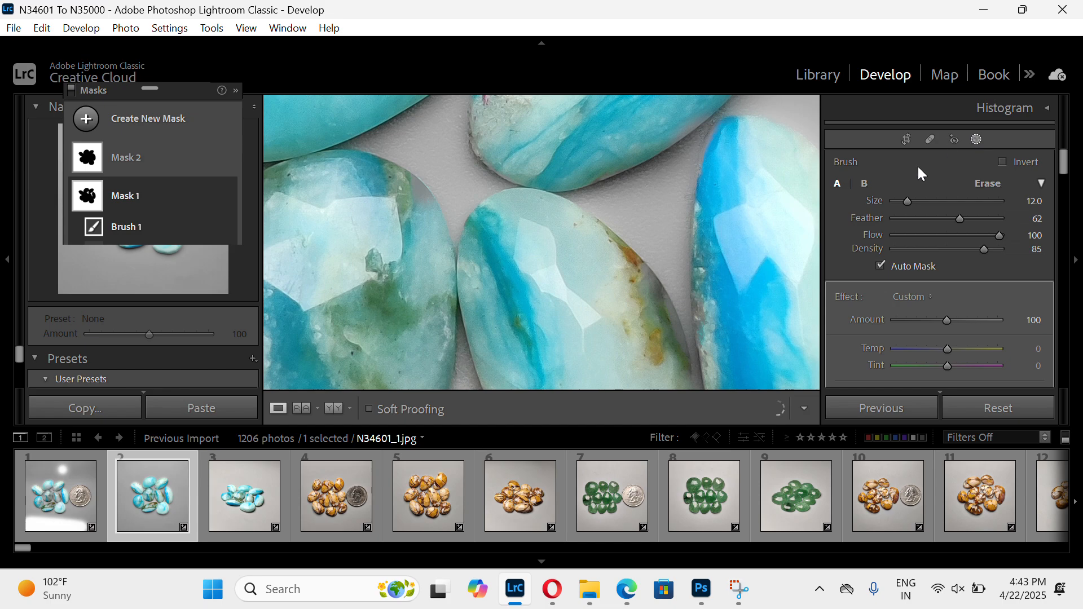
Inspect the brushed area, fit the whole photo in view, and compare its before and after versions side by side
{"action": "left_click_drag", "start_coordinate": [404, 275], "coordinate": [563, 290]}
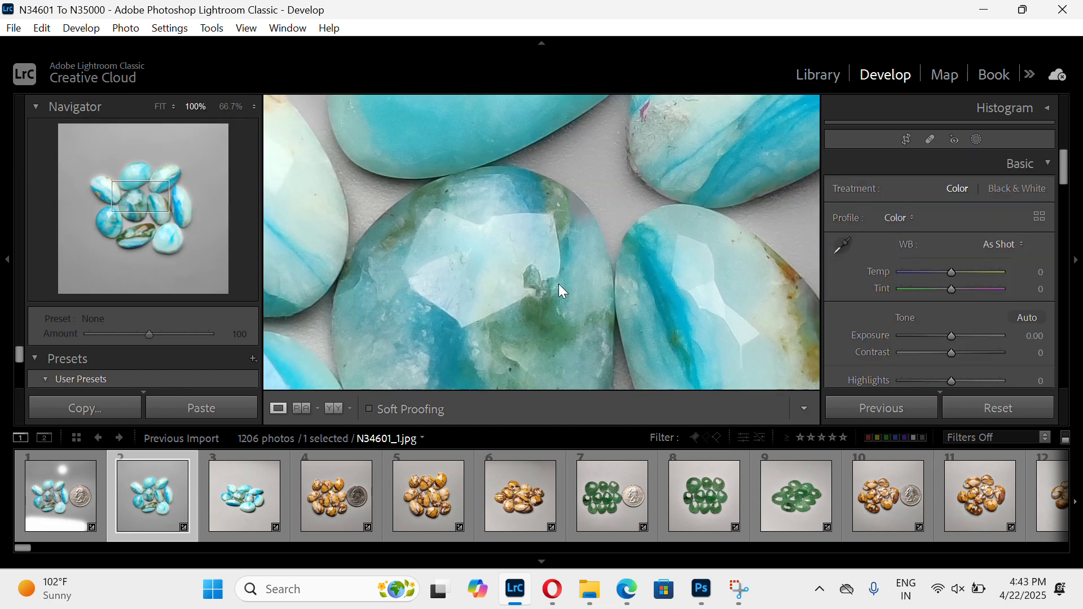
{"action": "left_click", "coordinate": [558, 285]}
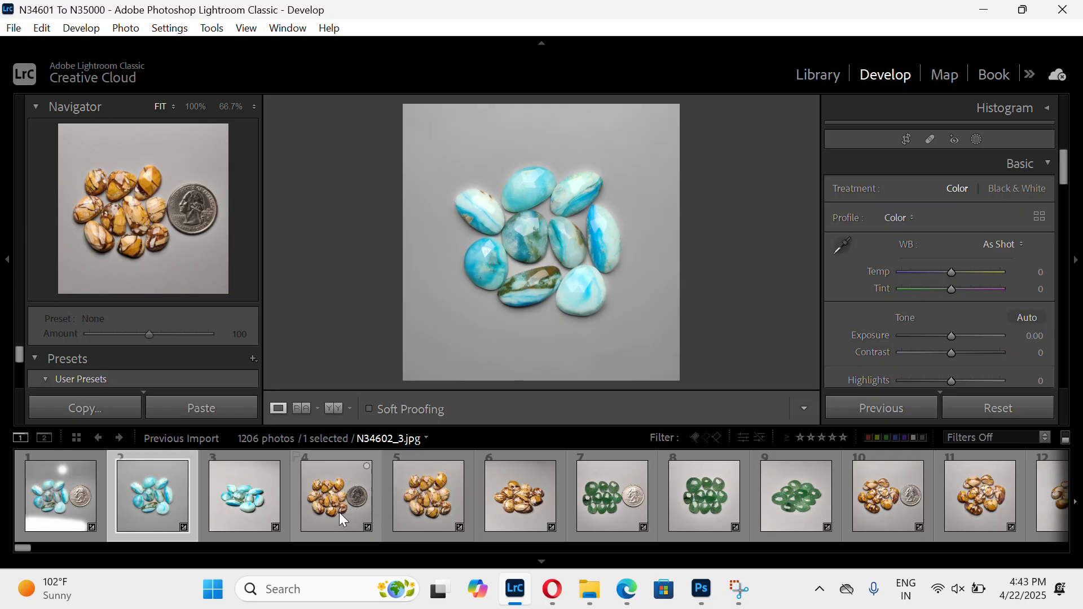
{"action": "left_click", "coordinate": [301, 411]}
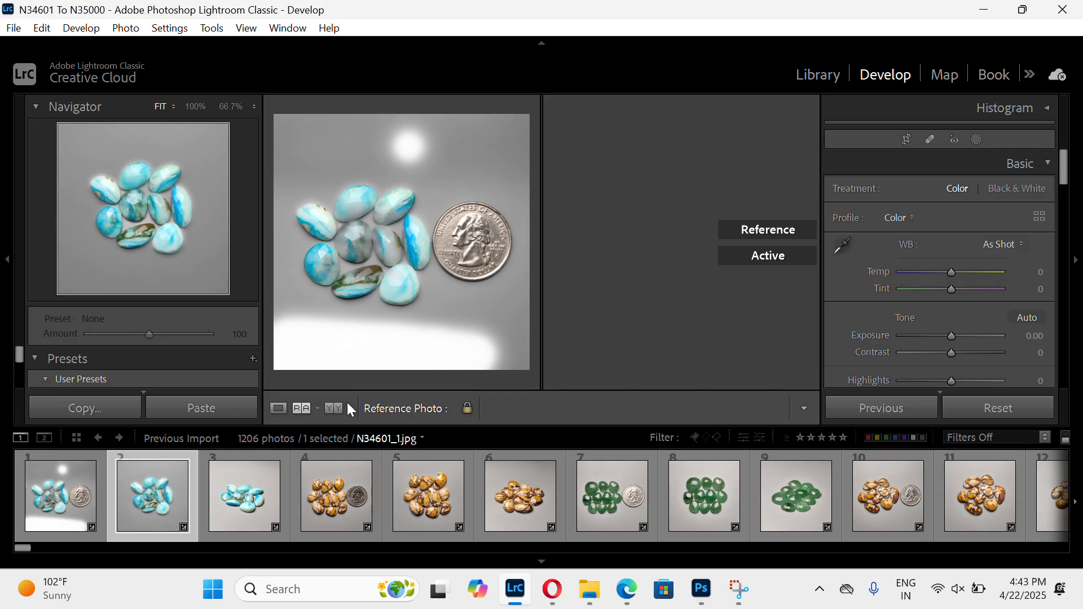
{"action": "left_click", "coordinate": [333, 409]}
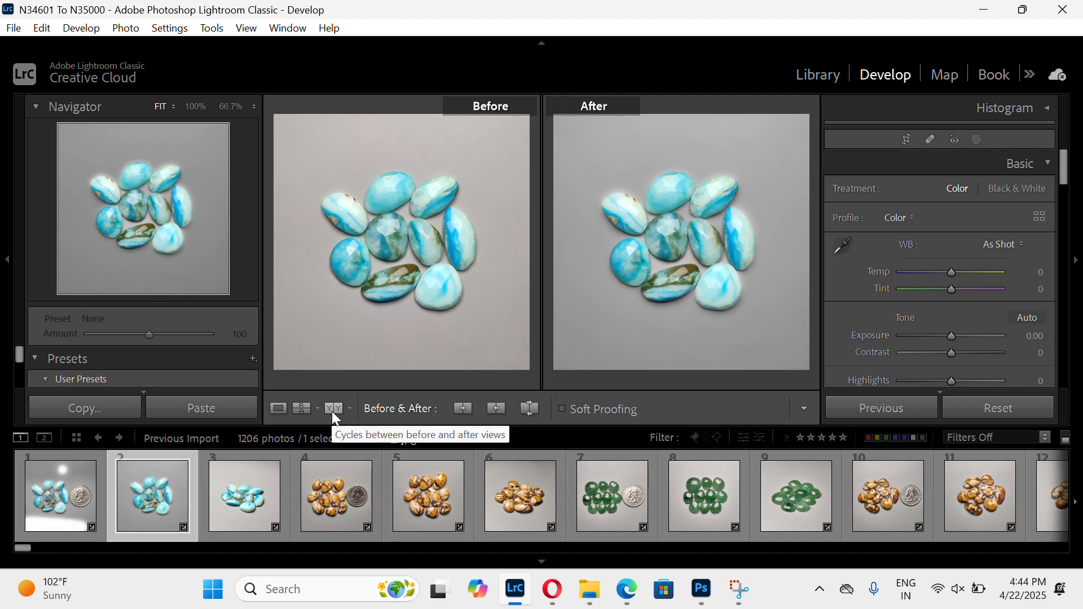
View N34602_1.jpg on its own and in a before and after comparison, and return to N34601_1.jpg
{"action": "left_click", "coordinate": [430, 504]}
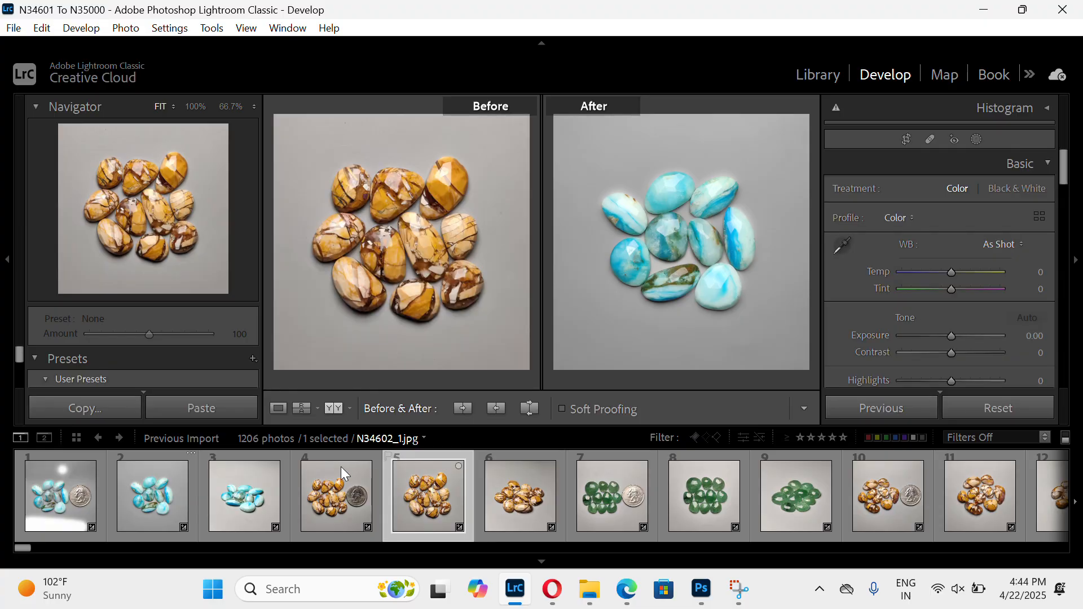
{"action": "left_click", "coordinate": [279, 409]}
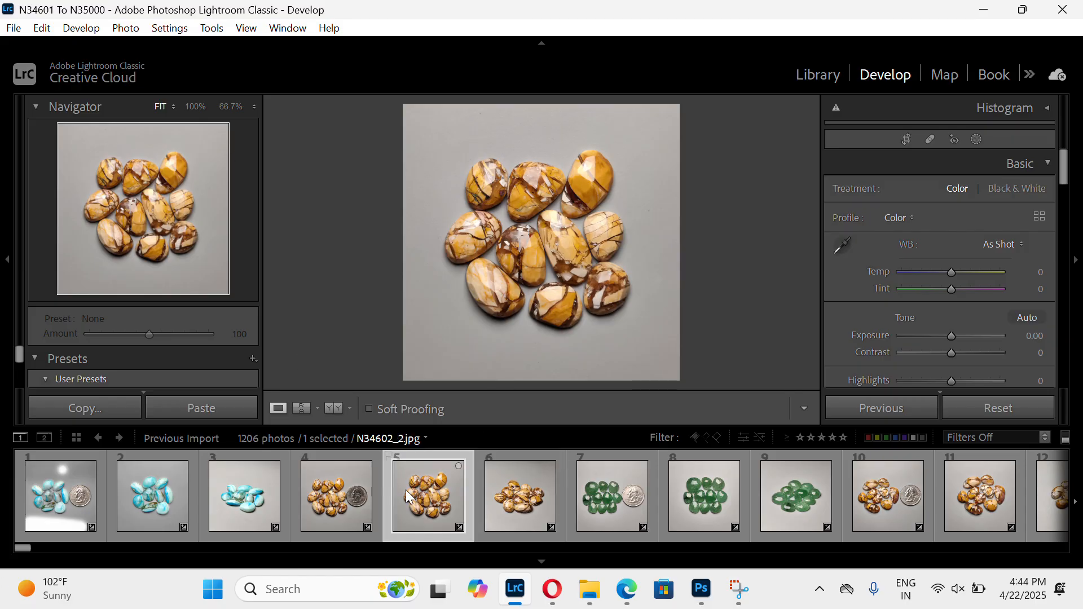
{"action": "left_click", "coordinate": [337, 410]}
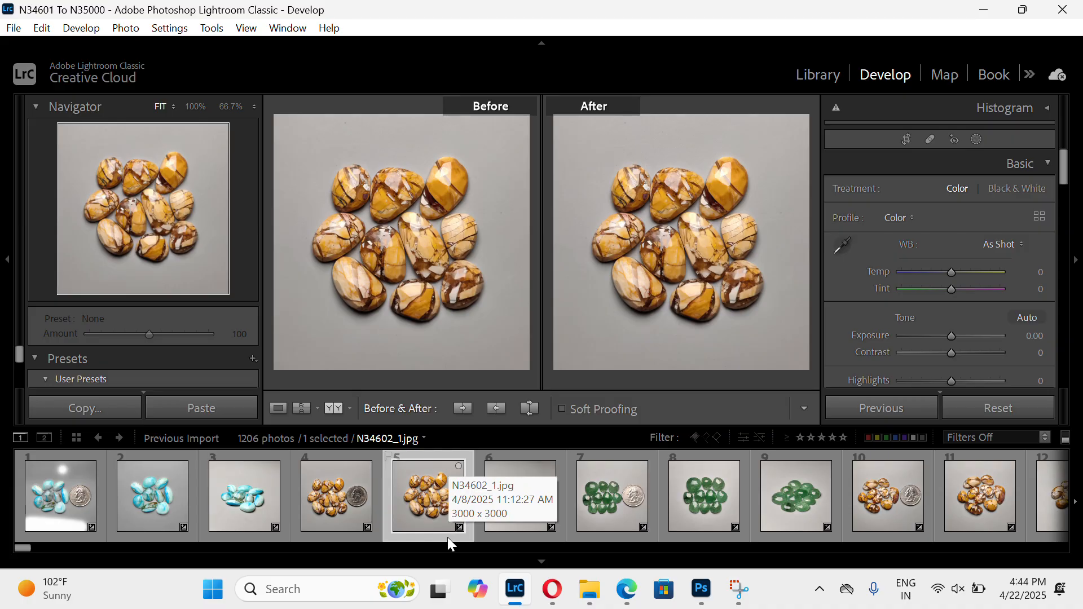
{"action": "left_click", "coordinate": [165, 487]}
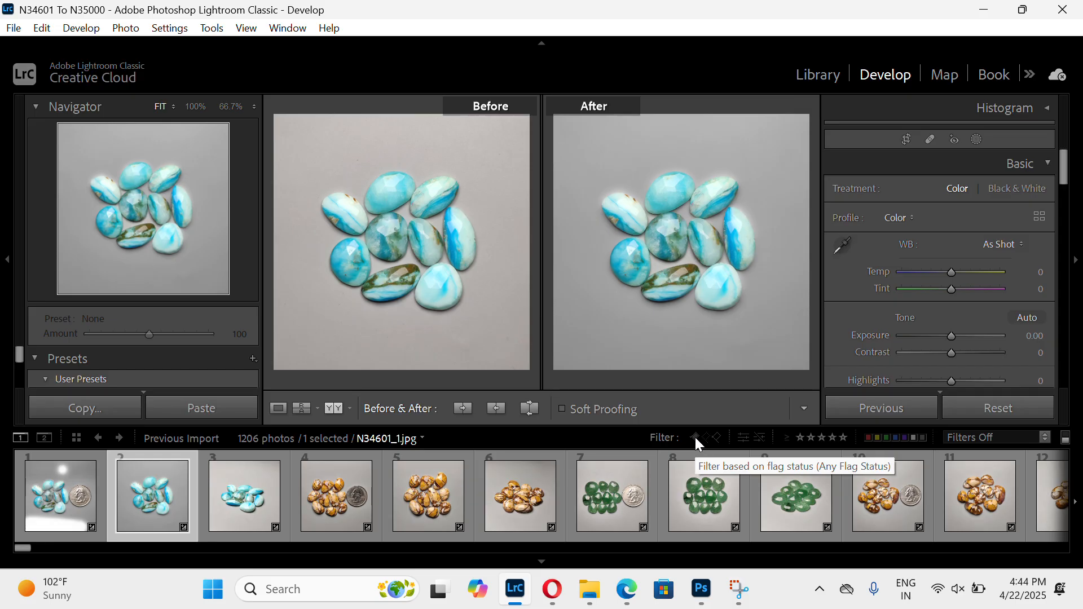
View N34601_1.jpg alone in Loupe view and compare its appearance before and after the edits
{"action": "left_click", "coordinate": [278, 408]}
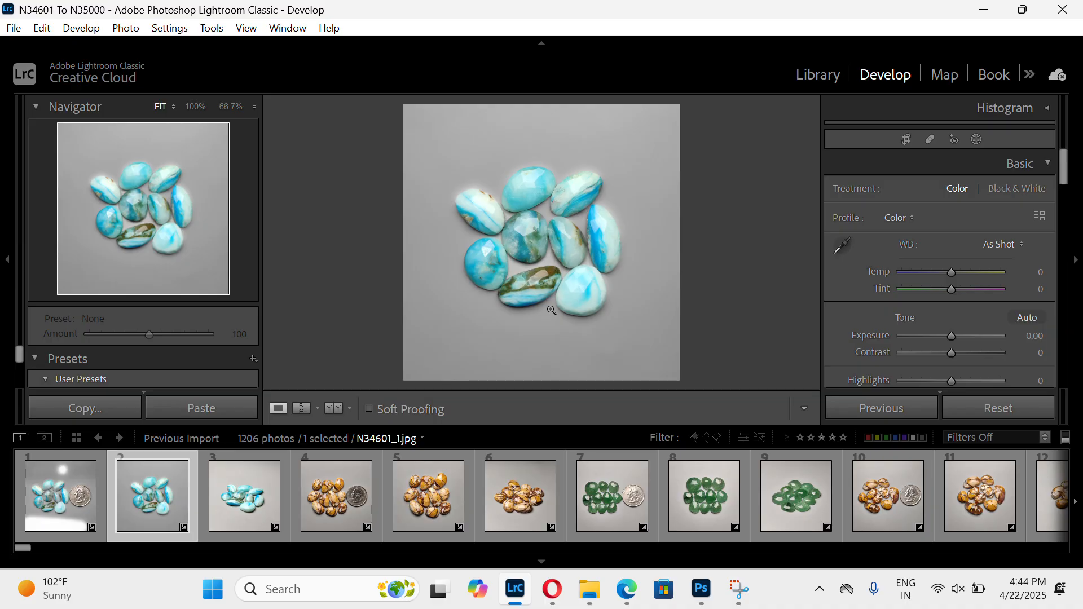
{"action": "key", "text": "backslash"}
{"action": "key", "text": "backslash"}
{"action": "key", "text": "backslash"}
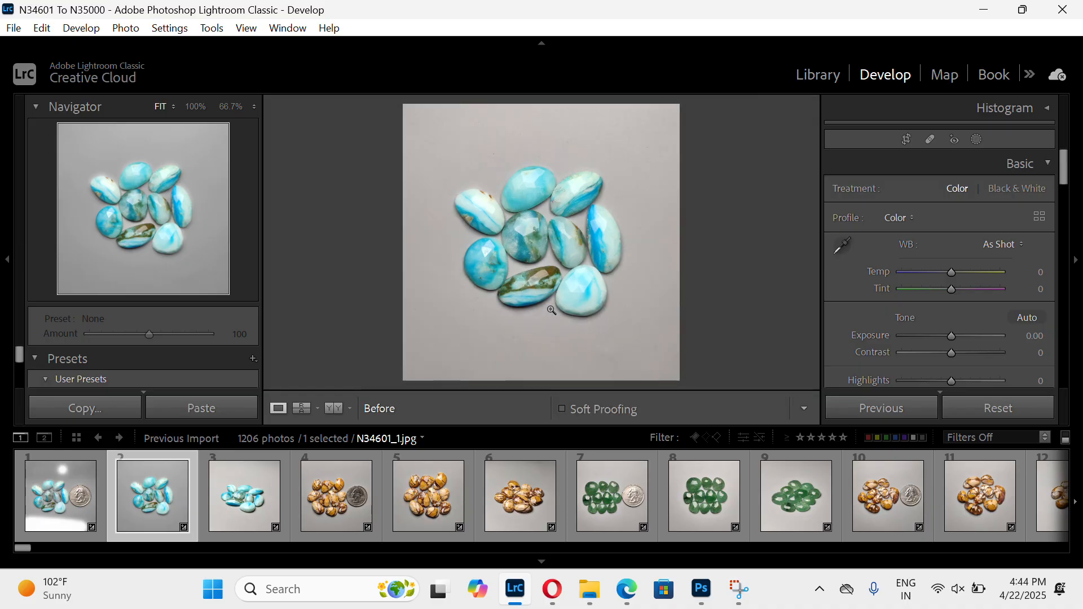
{"action": "key", "text": "backslash"}
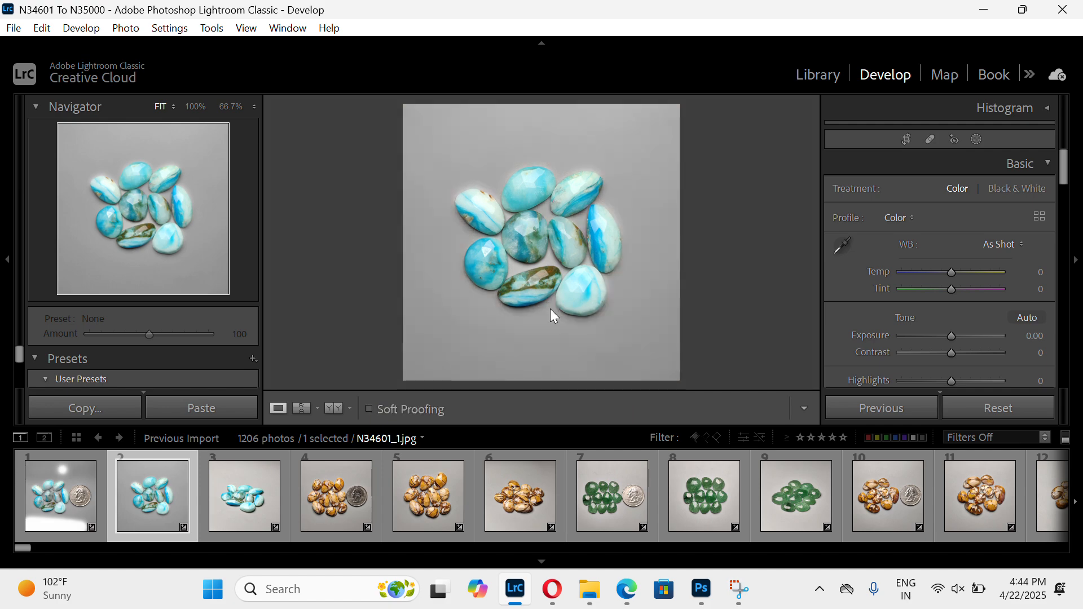
{"action": "key", "text": "backslash"}
{"action": "key", "text": "backslash"}
{"action": "key", "text": "backslash"}
{"action": "key", "text": "backslash"}
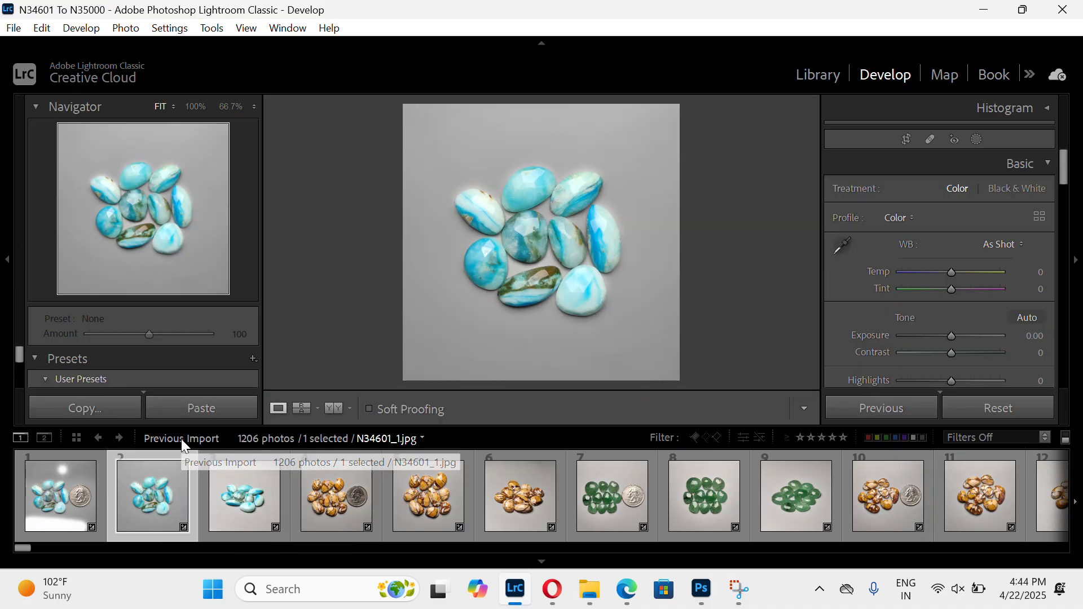
Switch to Reference view with N34601_1.jpg as the reference photo and N34603_3.jpg as the active photo
{"action": "left_click", "coordinate": [299, 412]}
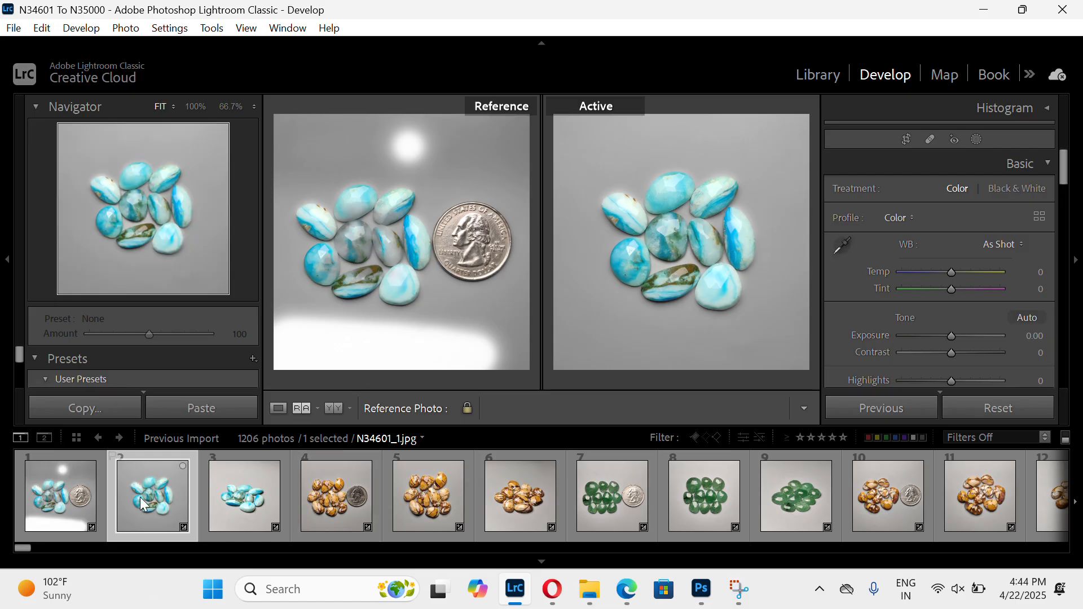
{"action": "left_click_drag", "start_coordinate": [140, 496], "coordinate": [357, 278]}
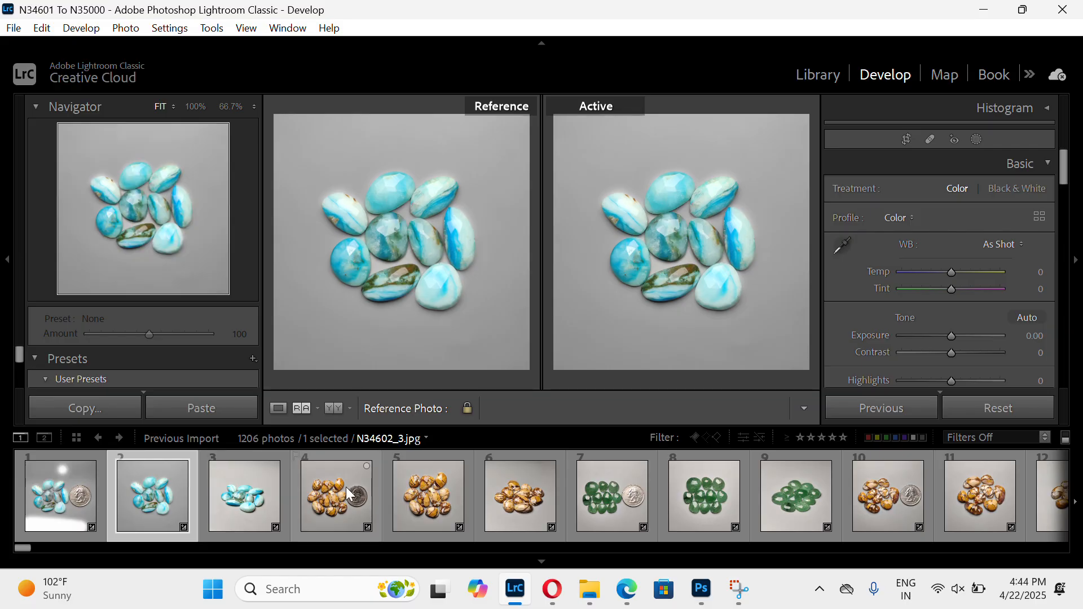
{"action": "left_click_drag", "start_coordinate": [347, 486], "coordinate": [409, 256]}
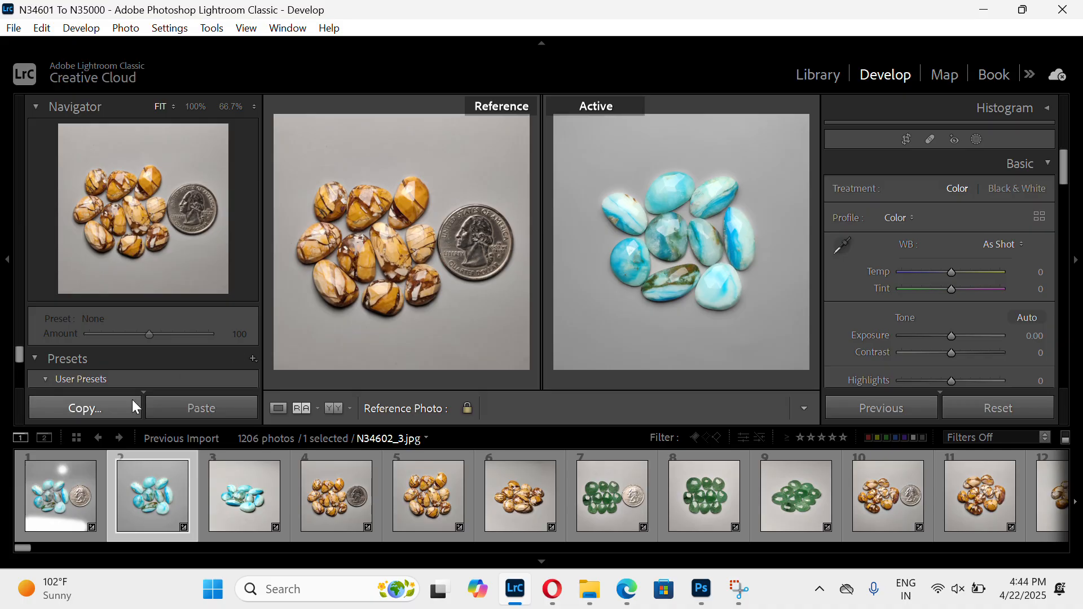
{"action": "left_click_drag", "start_coordinate": [147, 490], "coordinate": [403, 215]}
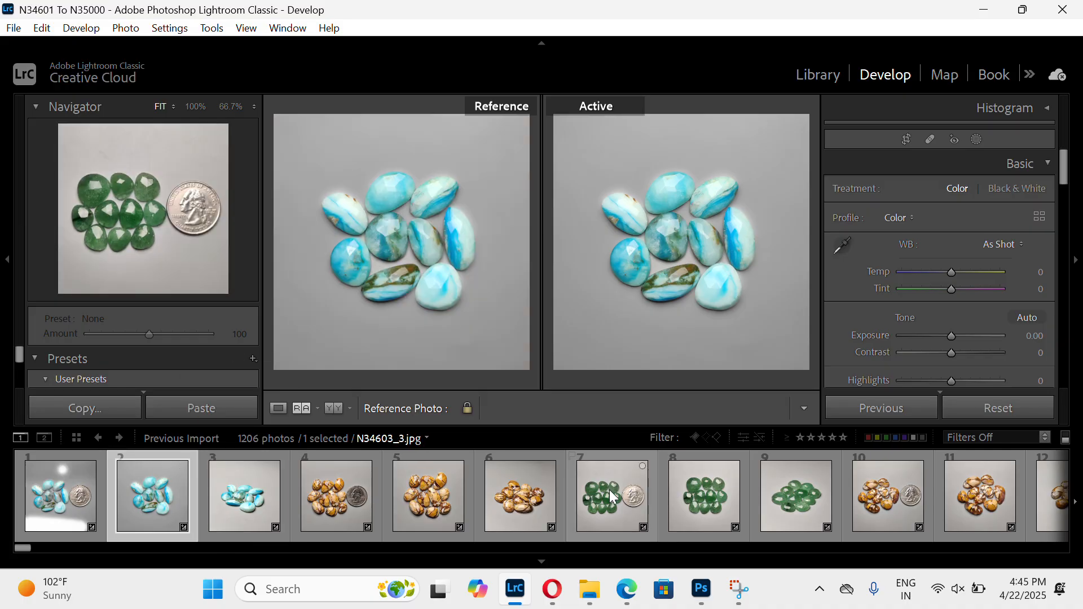
{"action": "left_click_drag", "start_coordinate": [623, 486], "coordinate": [691, 305]}
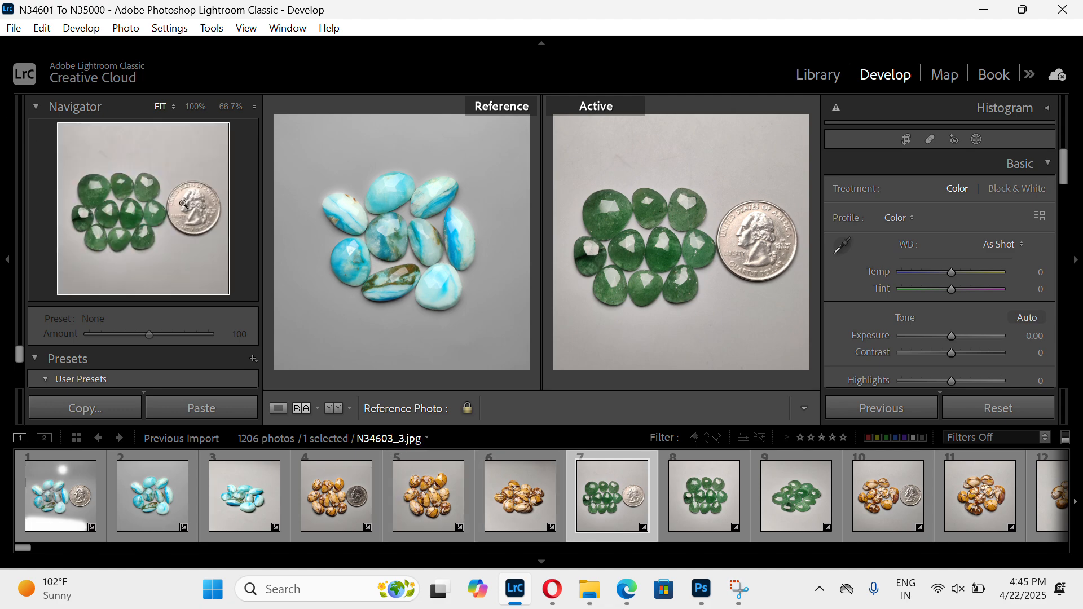
Try the Image on White mask overlay mode on N34603_3.jpg and restore Color Overlay
{"action": "left_click", "coordinate": [978, 140]}
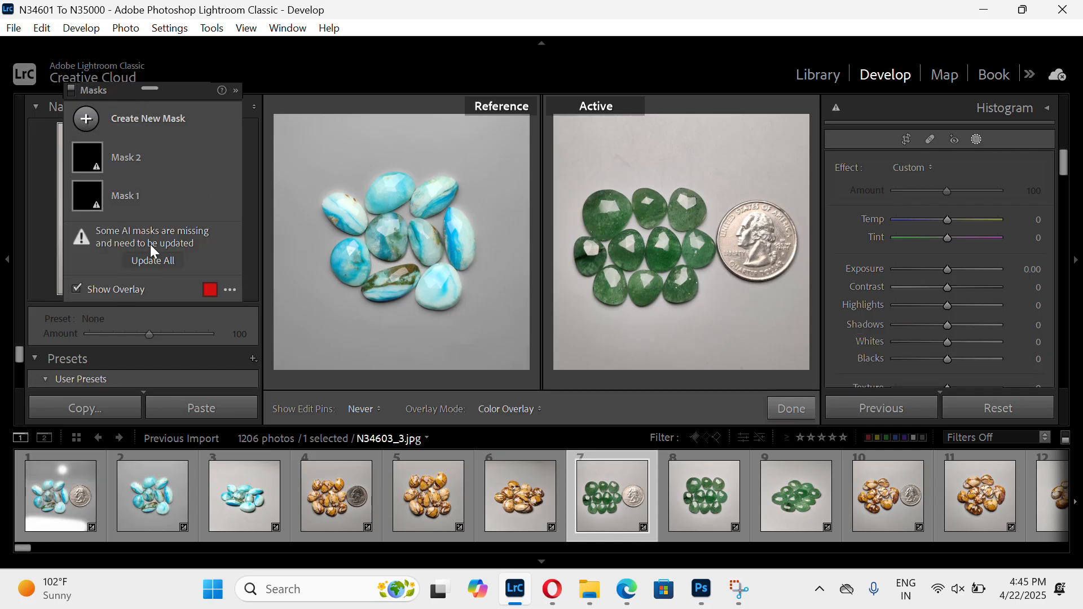
{"action": "left_click", "coordinate": [231, 290]}
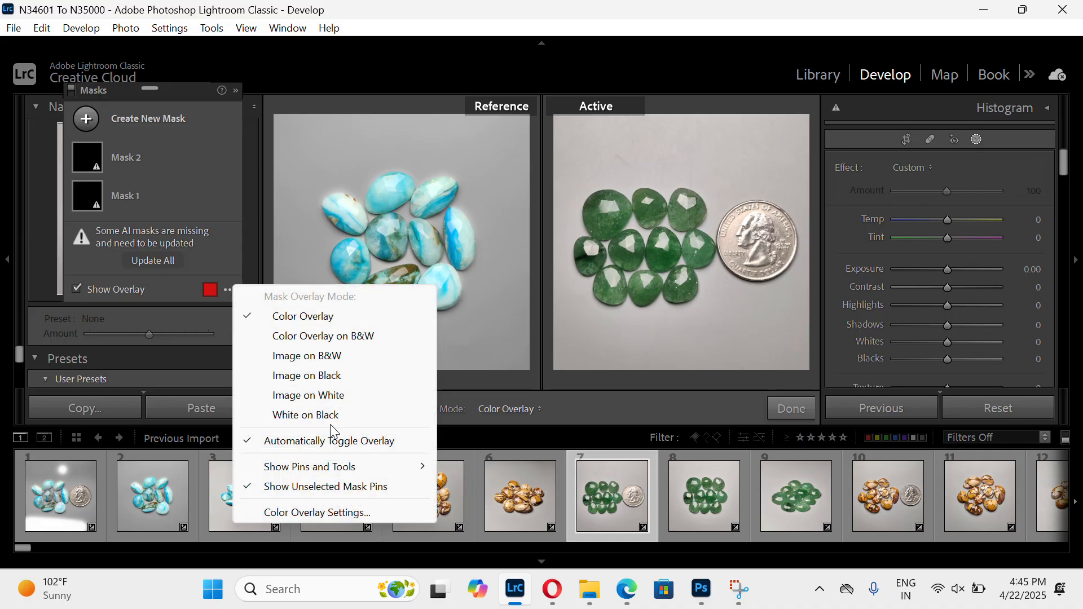
{"action": "left_click", "coordinate": [332, 395]}
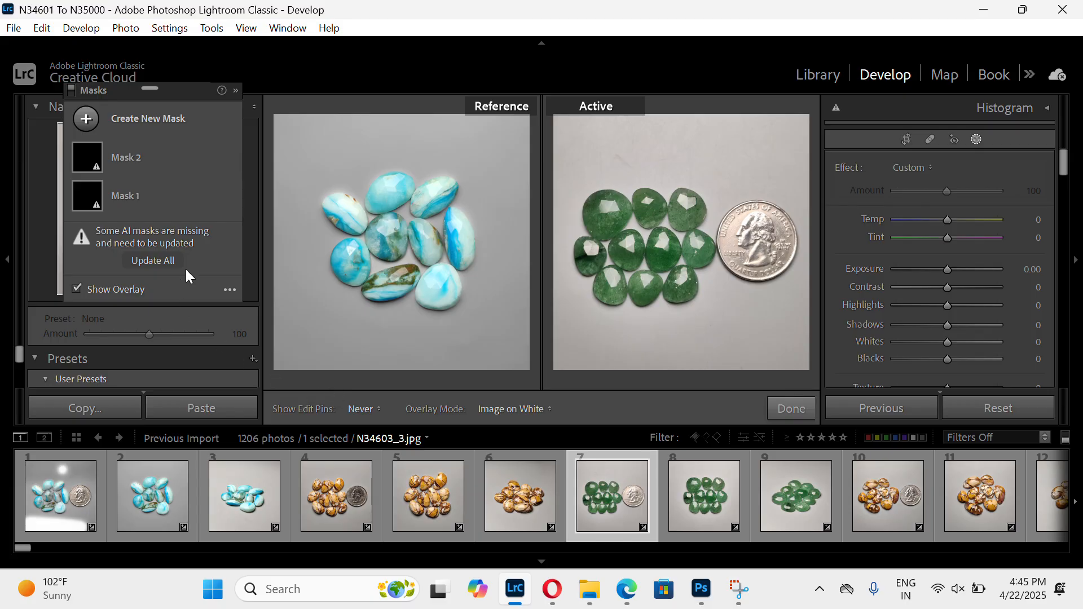
{"action": "left_click", "coordinate": [225, 292]}
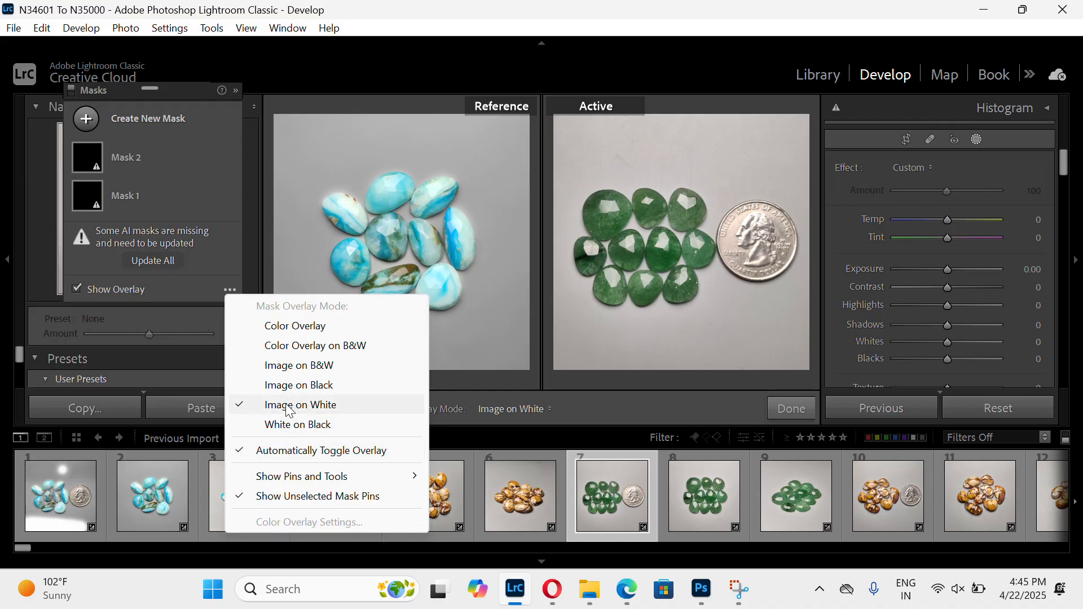
{"action": "left_click", "coordinate": [290, 325]}
{"action": "left_click", "coordinate": [230, 291]}
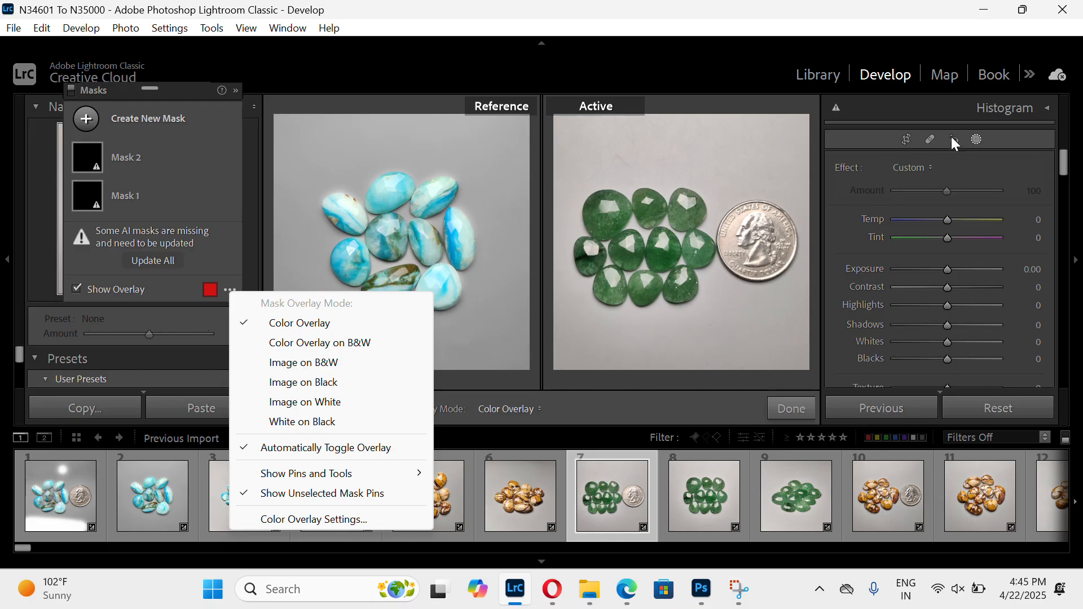
{"action": "left_click", "coordinate": [977, 142]}
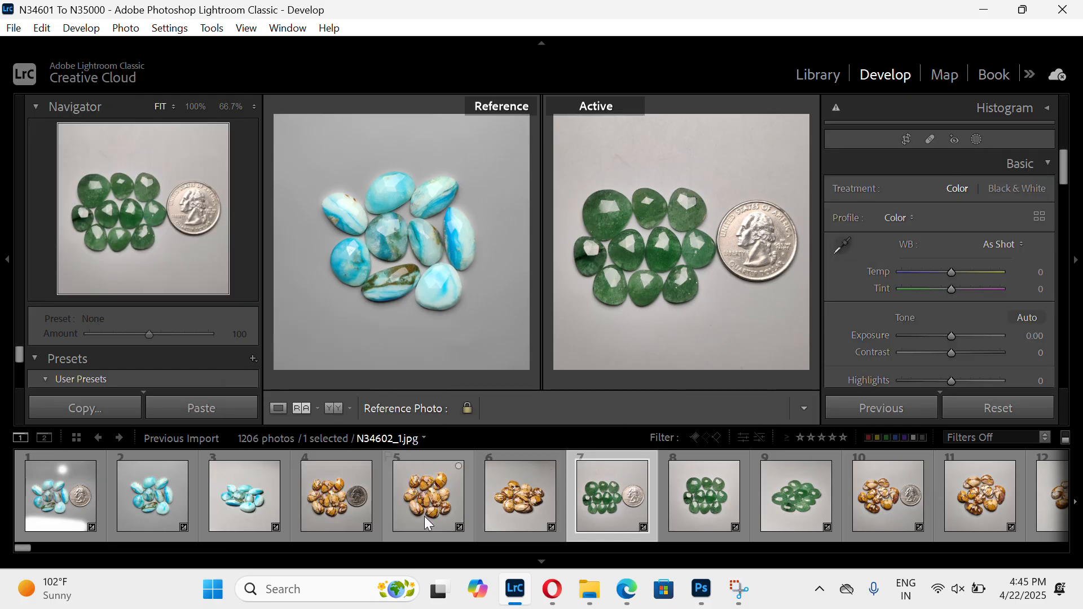
Make N34602_1.jpg the active photo beside the reference and examine its masks
{"action": "left_click", "coordinate": [149, 525]}
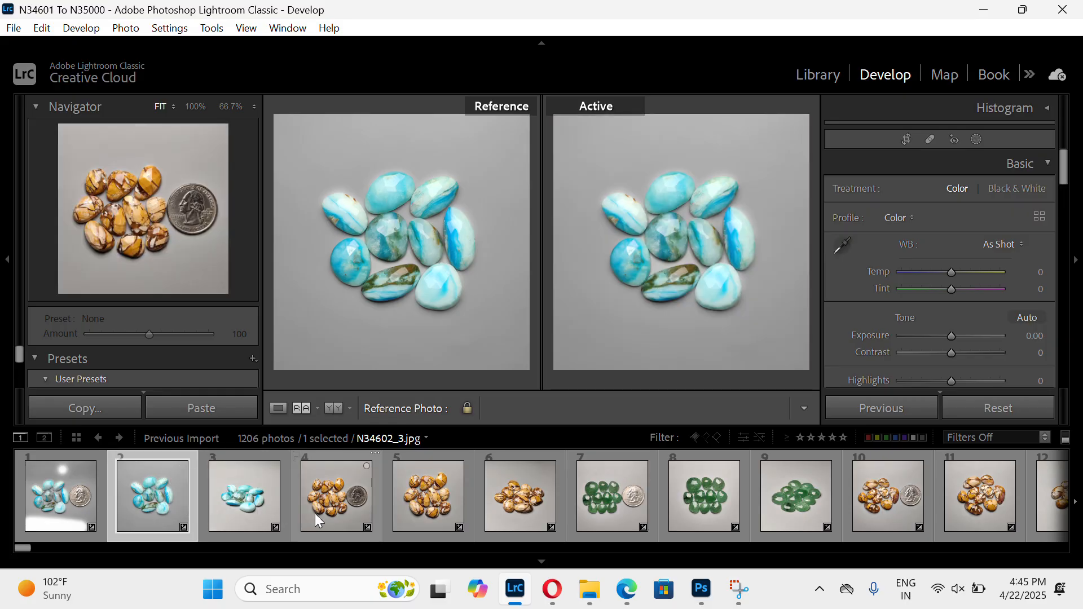
{"action": "left_click", "coordinate": [361, 508]}
{"action": "left_click", "coordinate": [435, 500]}
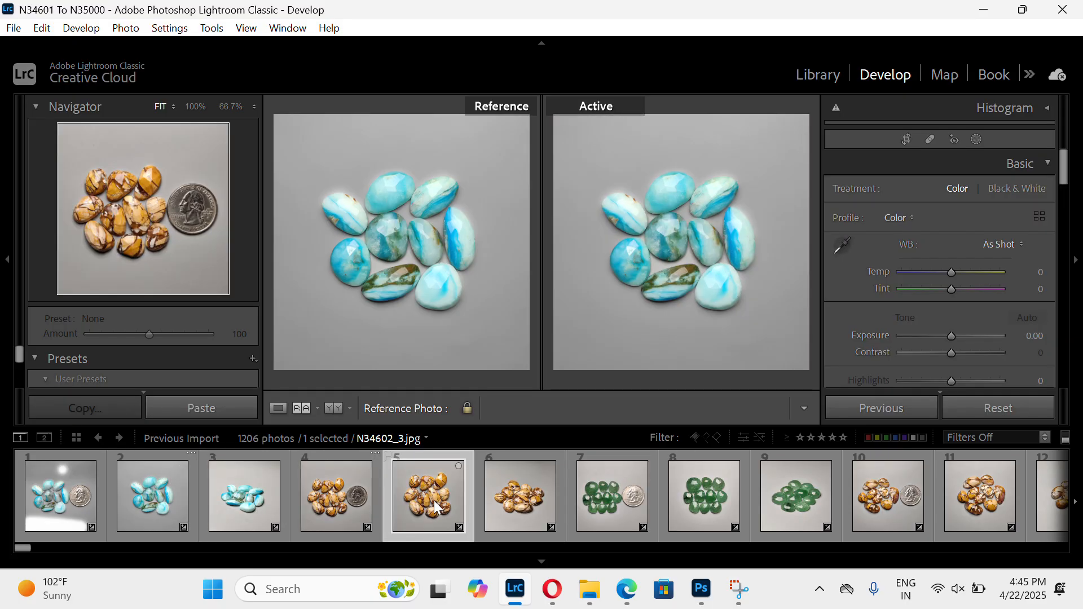
{"action": "left_click", "coordinate": [978, 139]}
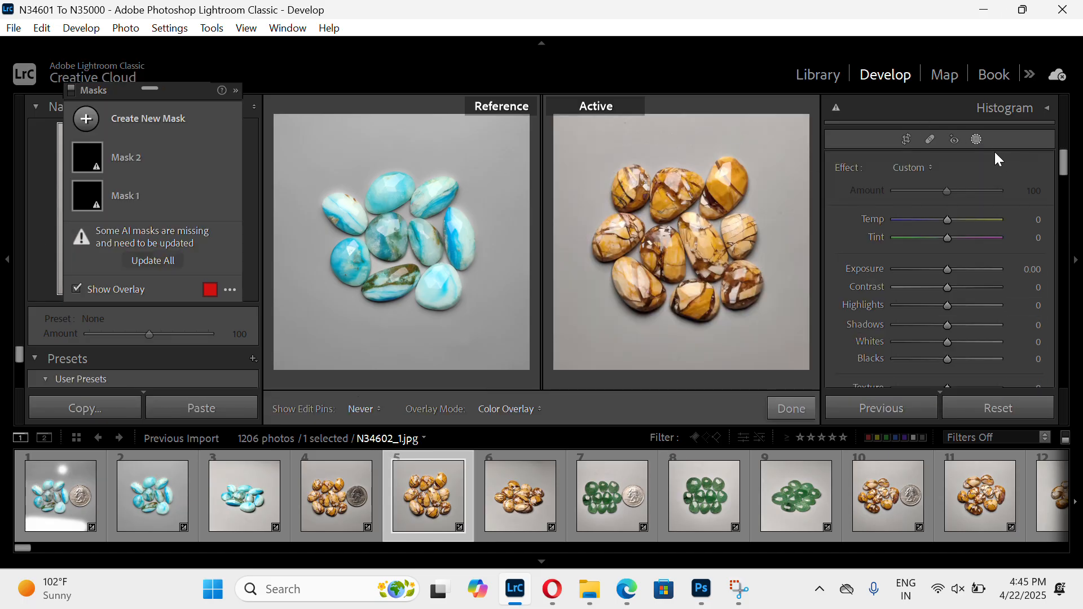
{"action": "left_click", "coordinate": [977, 138]}
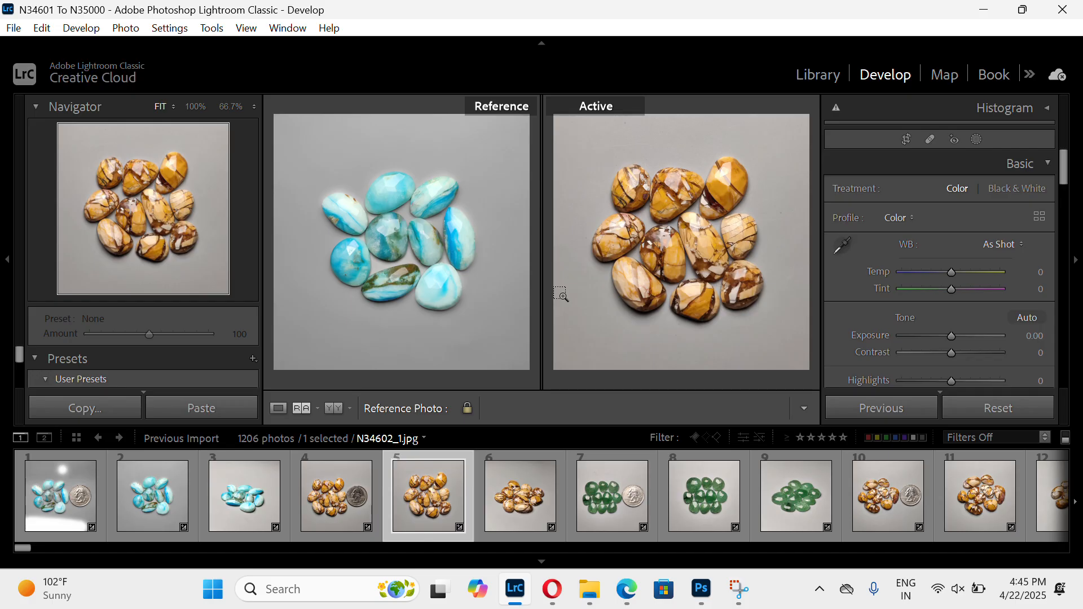
Update all missing AI masks on the green stones photo N34603_1.jpg
{"action": "key", "text": "Right"}
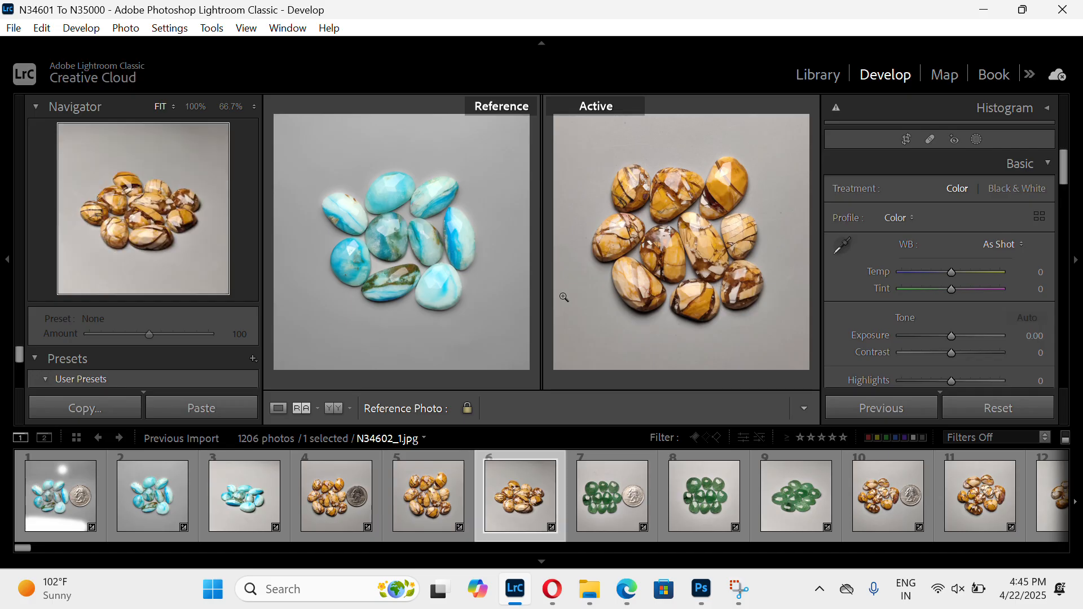
{"action": "key", "text": "Right"}
{"action": "key", "text": "Right"}
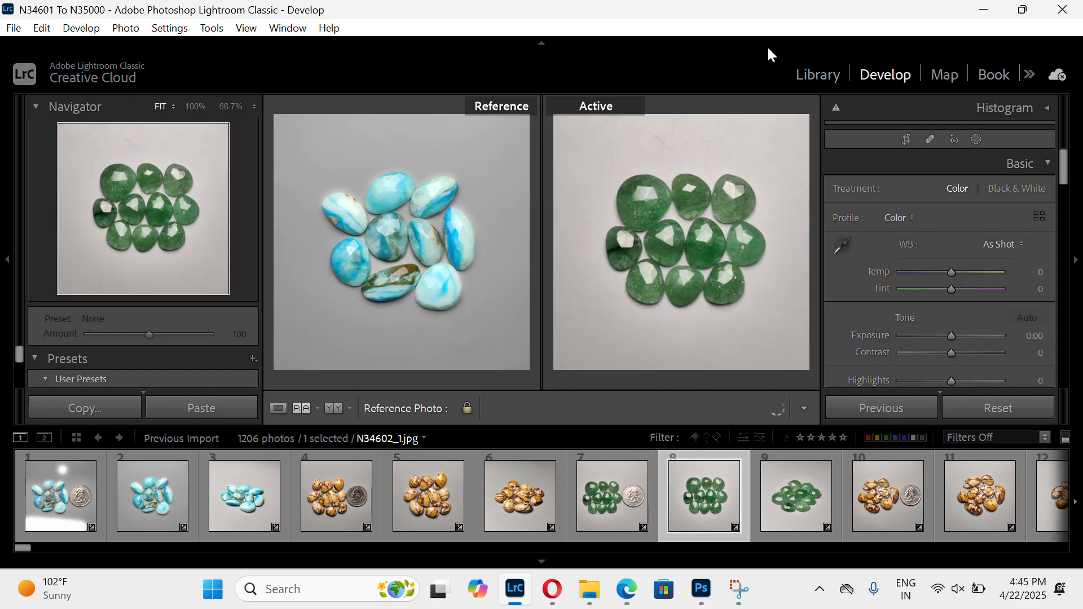
{"action": "left_click", "coordinate": [976, 139]}
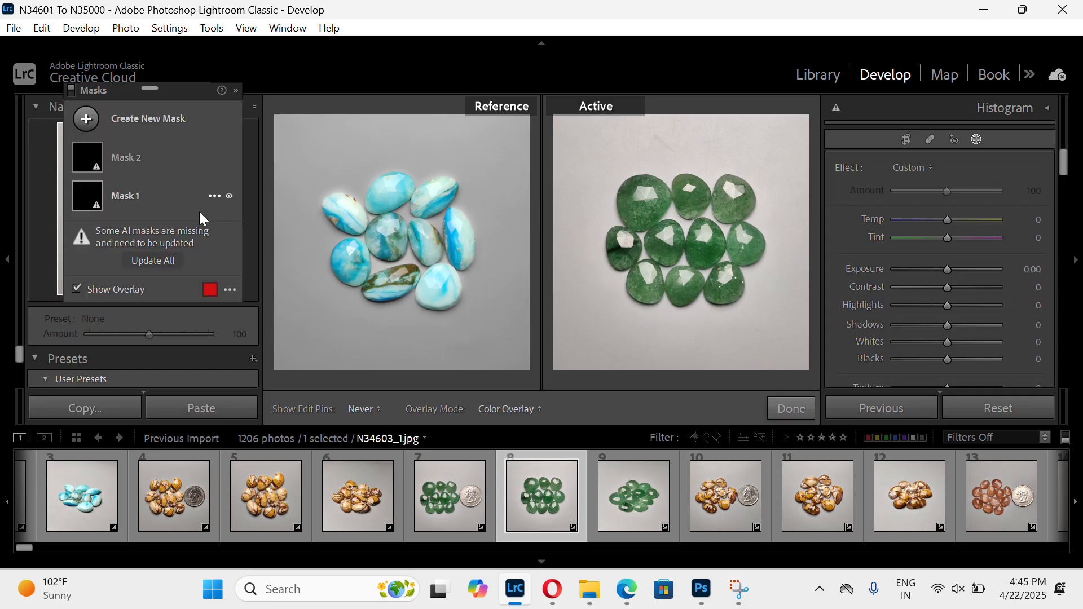
{"action": "left_click", "coordinate": [150, 261]}
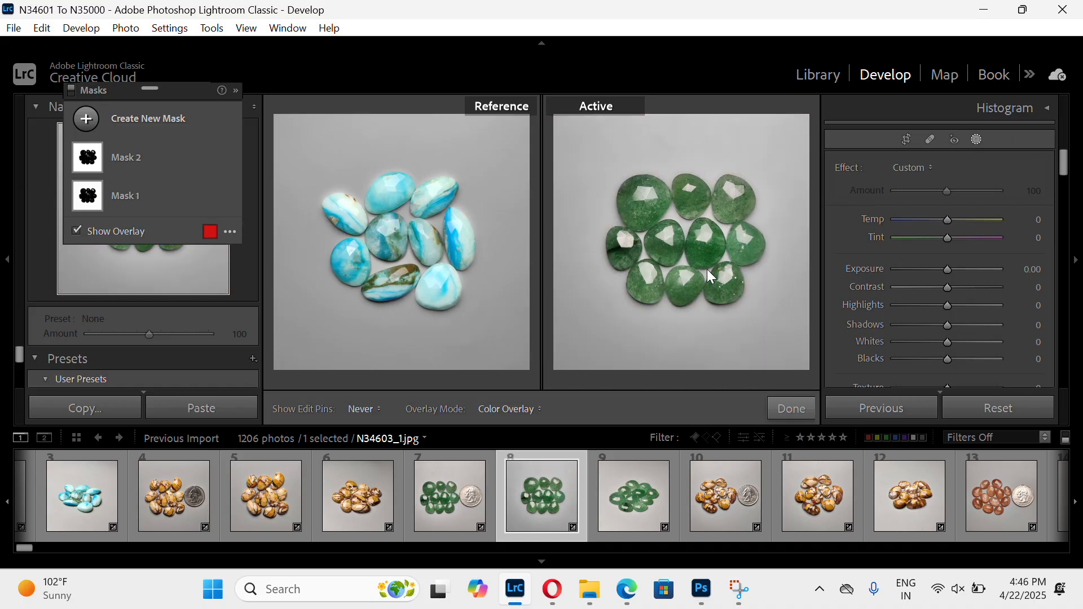
{"action": "key", "text": "Right"}
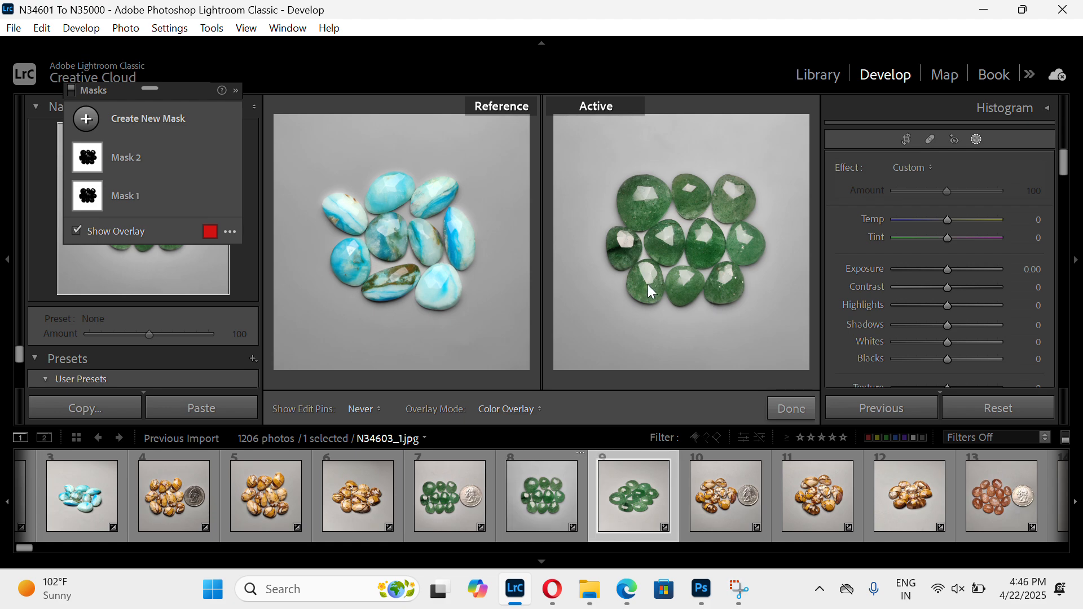
{"action": "key", "text": "Right"}
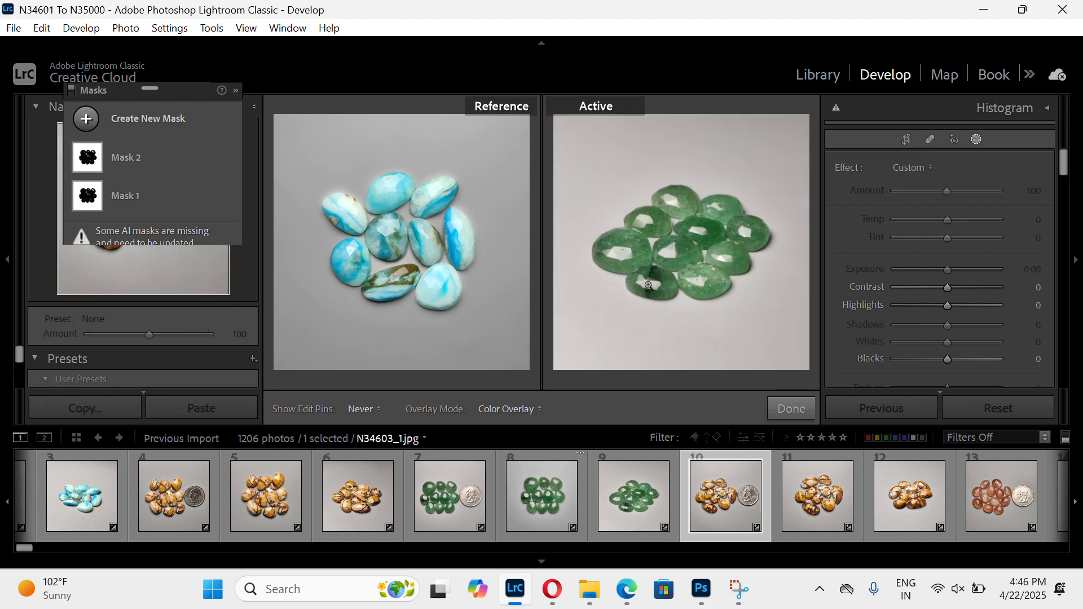
{"action": "key", "text": "Right"}
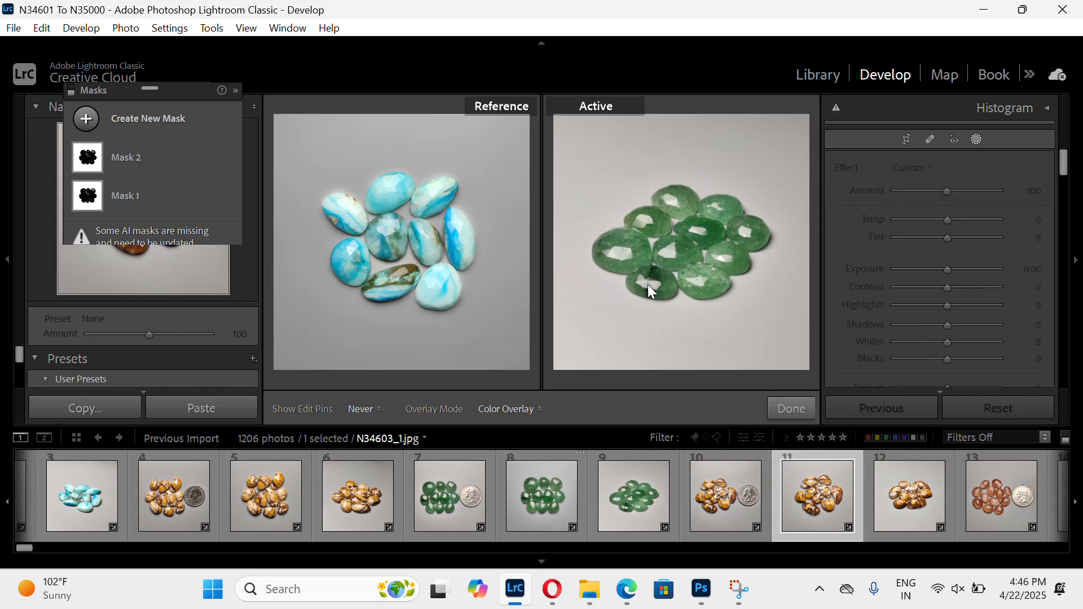
{"action": "key", "text": "Right"}
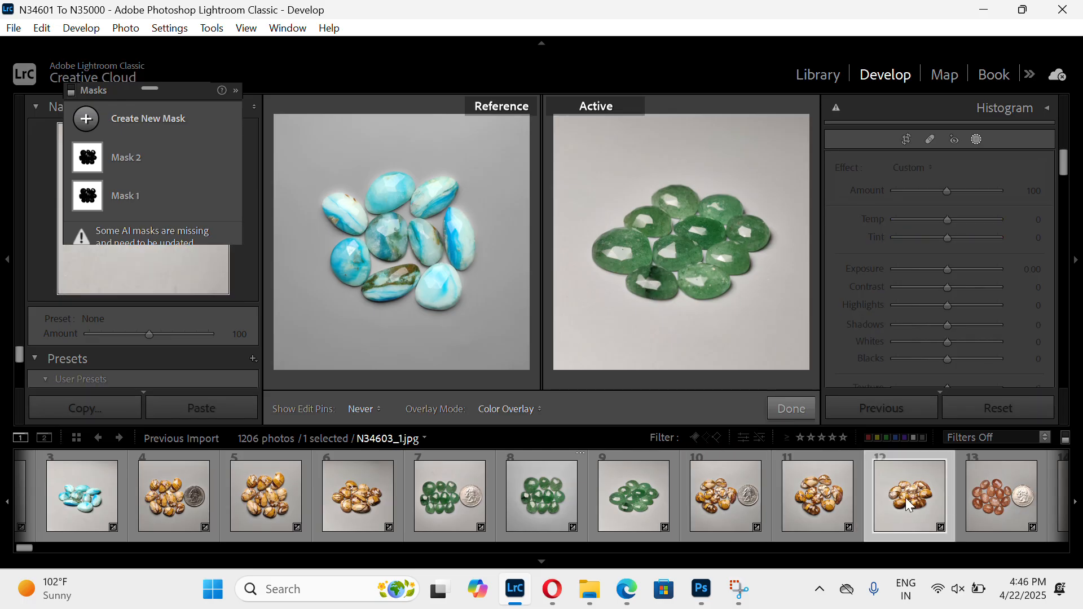
{"action": "key", "text": "Right"}
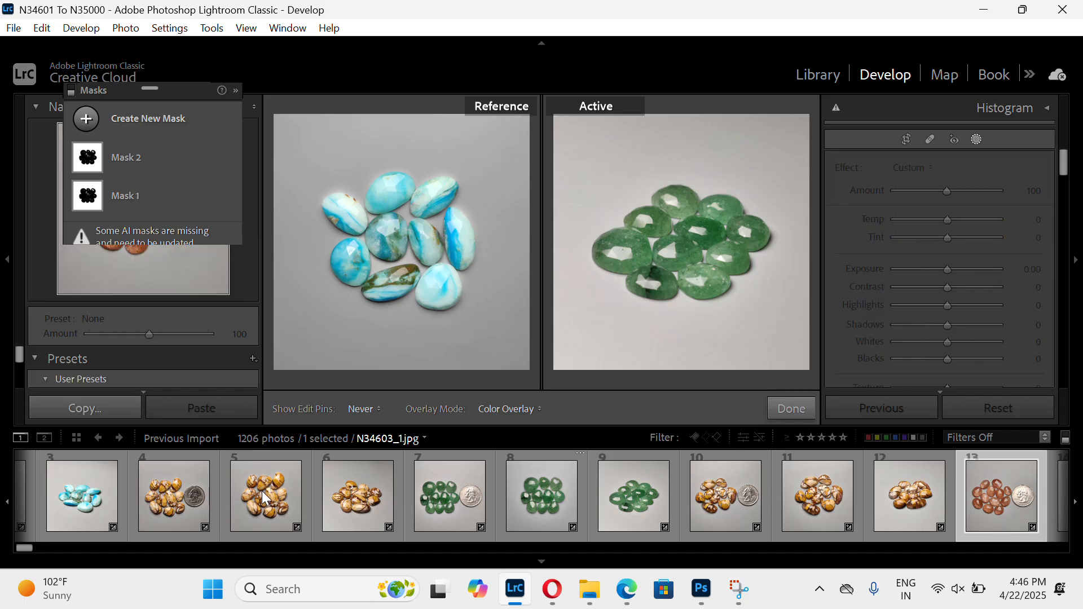
Select N34602_1.jpg and set the masking adjustments to Exposure −0.55 and Contrast 5
{"action": "left_click", "coordinate": [262, 491]}
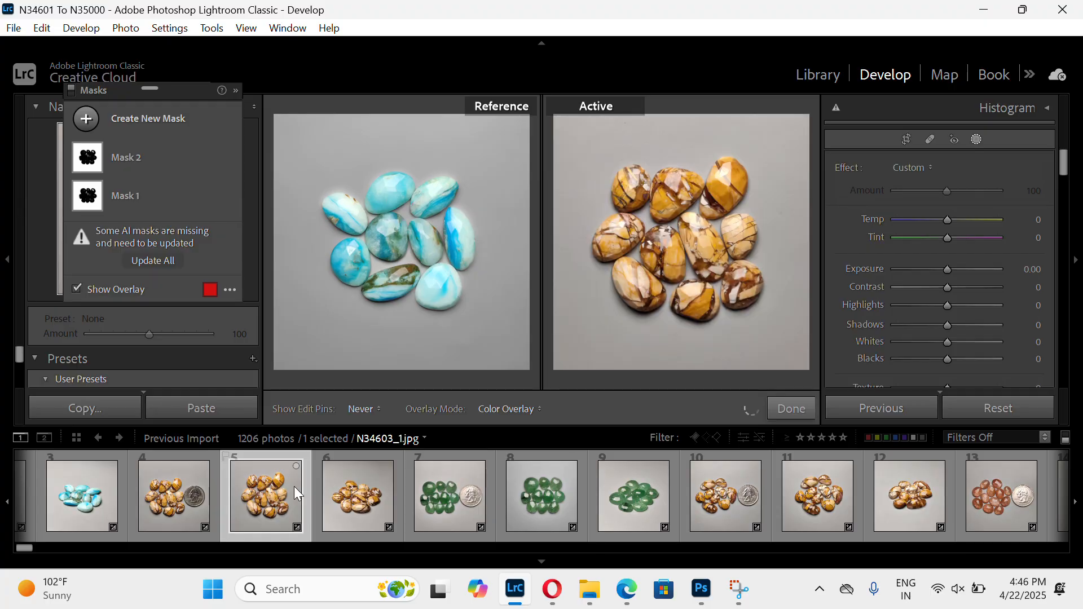
{"action": "scroll", "coordinate": [294, 487], "scroll_direction": "down", "scroll_amount": 3}
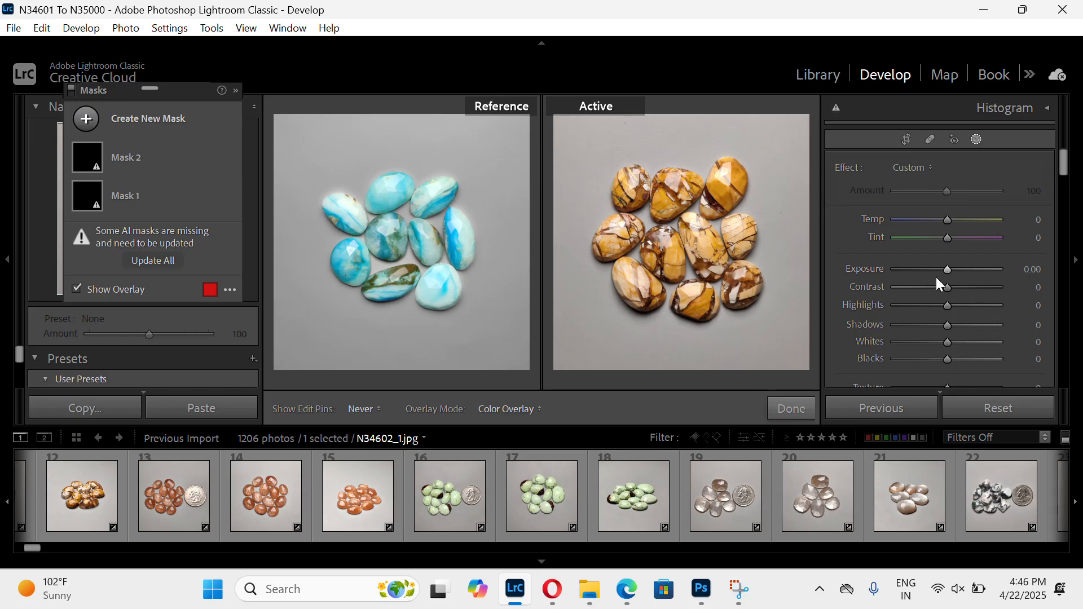
{"action": "left_click_drag", "start_coordinate": [948, 269], "coordinate": [950, 293]}
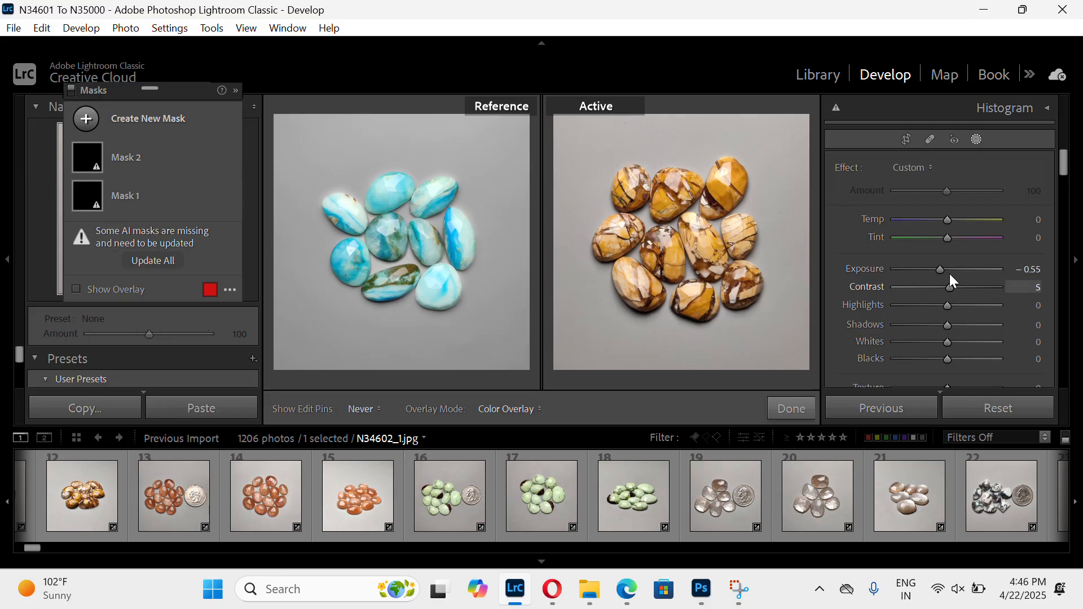
Update all missing AI masks on the brown stones photo N34602_1.jpg
{"action": "left_click_drag", "start_coordinate": [33, 551], "coordinate": [27, 550]}
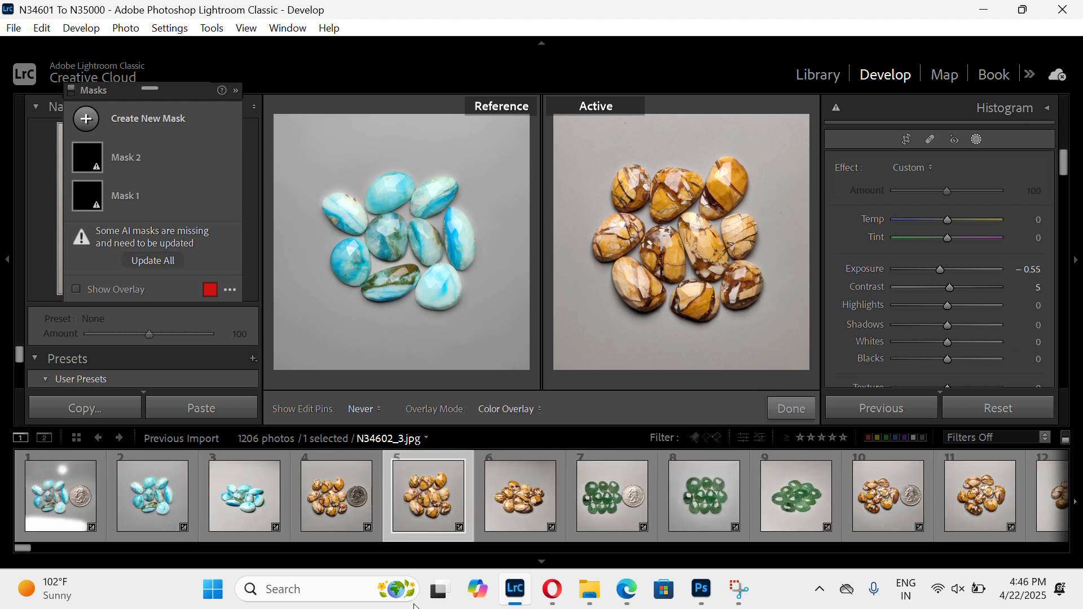
{"action": "left_click", "coordinate": [321, 499]}
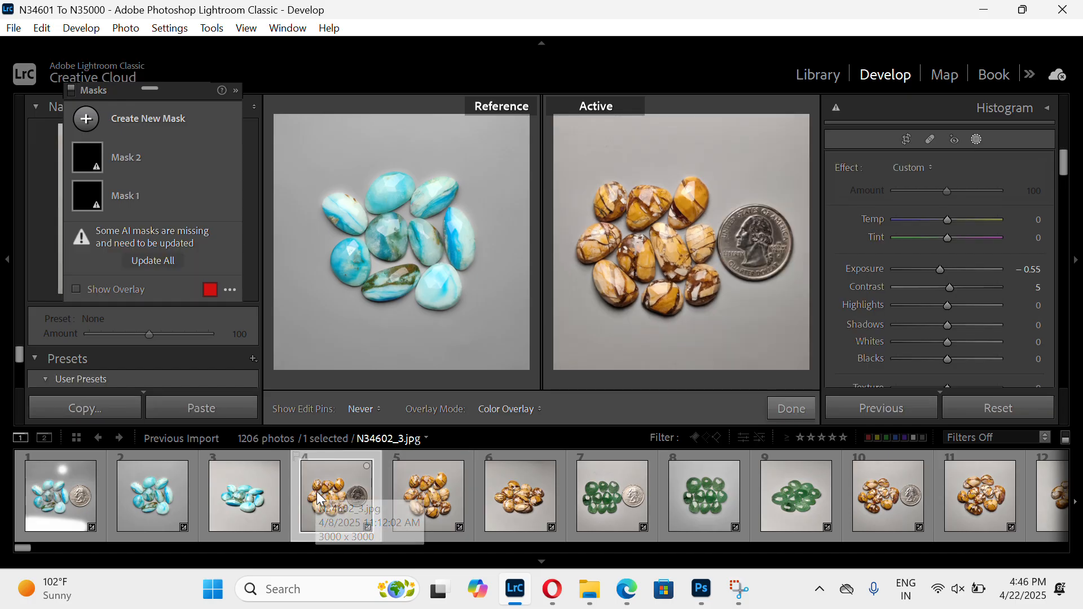
{"action": "left_click", "coordinate": [440, 500]}
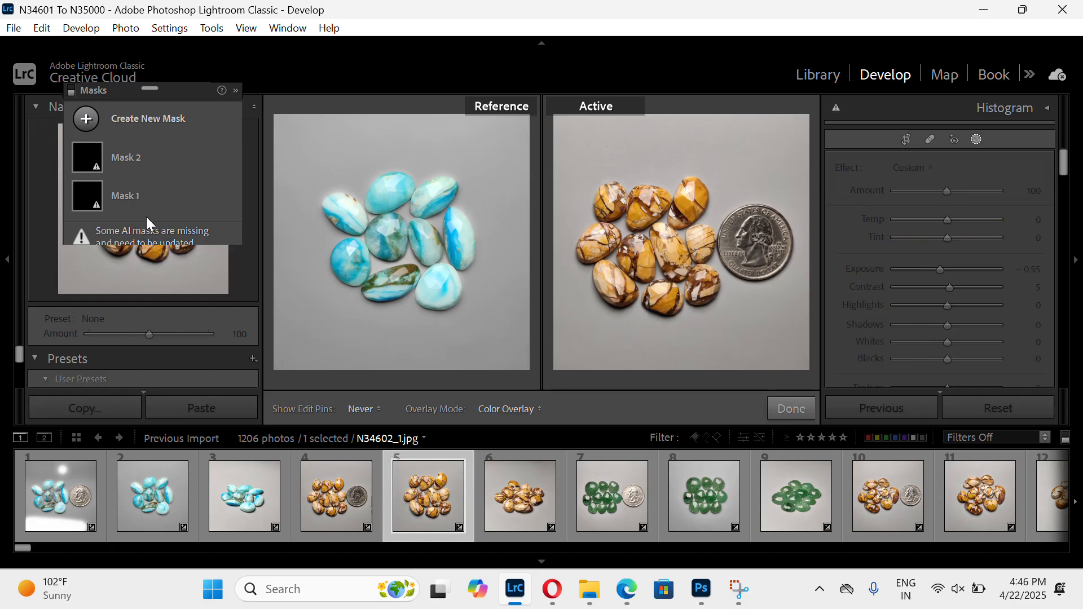
{"action": "left_click", "coordinate": [161, 252]}
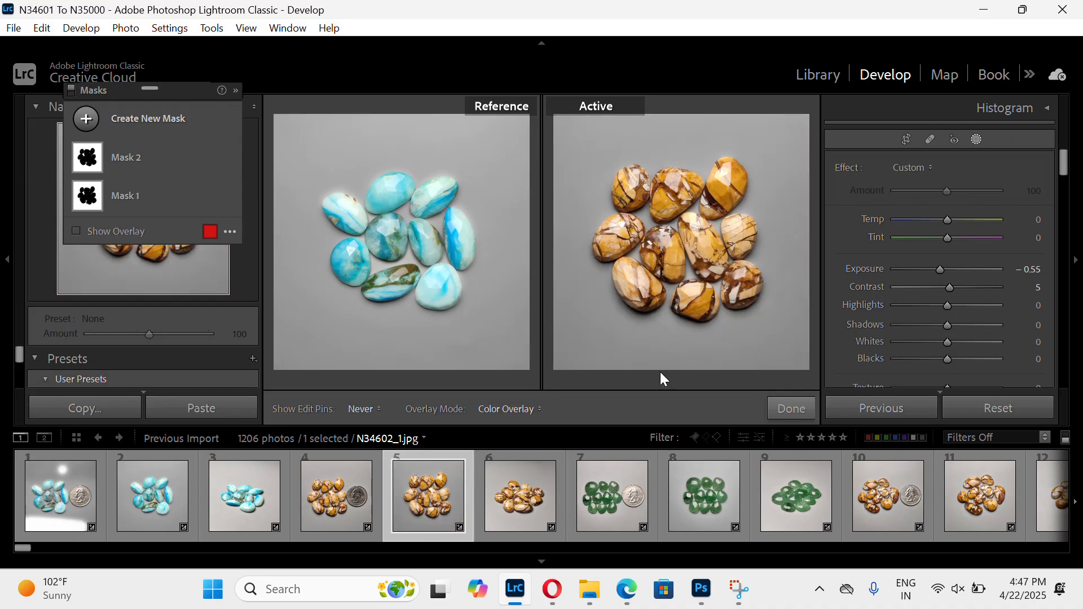
Set Mask 1's Exposure on the brown stones photo N34602_1.jpg to −0.09, trying brighter and darker values against the reference
{"action": "left_click", "coordinate": [144, 199]}
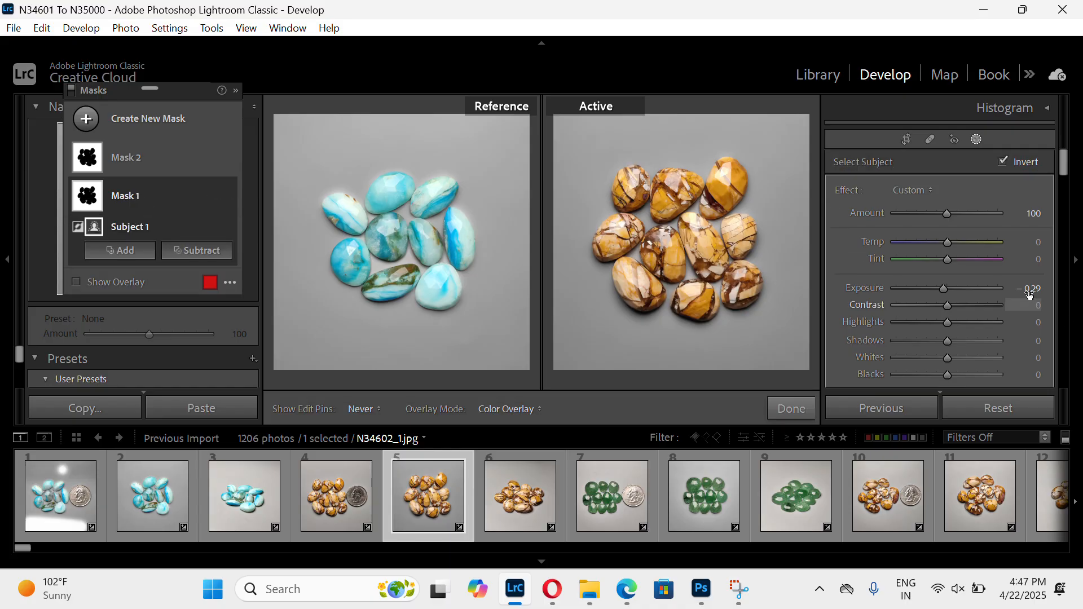
{"action": "left_click", "coordinate": [1030, 291]}
{"action": "key", "text": "Up"}
{"action": "key", "text": "Up"}
{"action": "key", "text": "Up"}
{"action": "key", "text": "Down"}
{"action": "key", "text": "Down"}
{"action": "key", "text": "Up"}
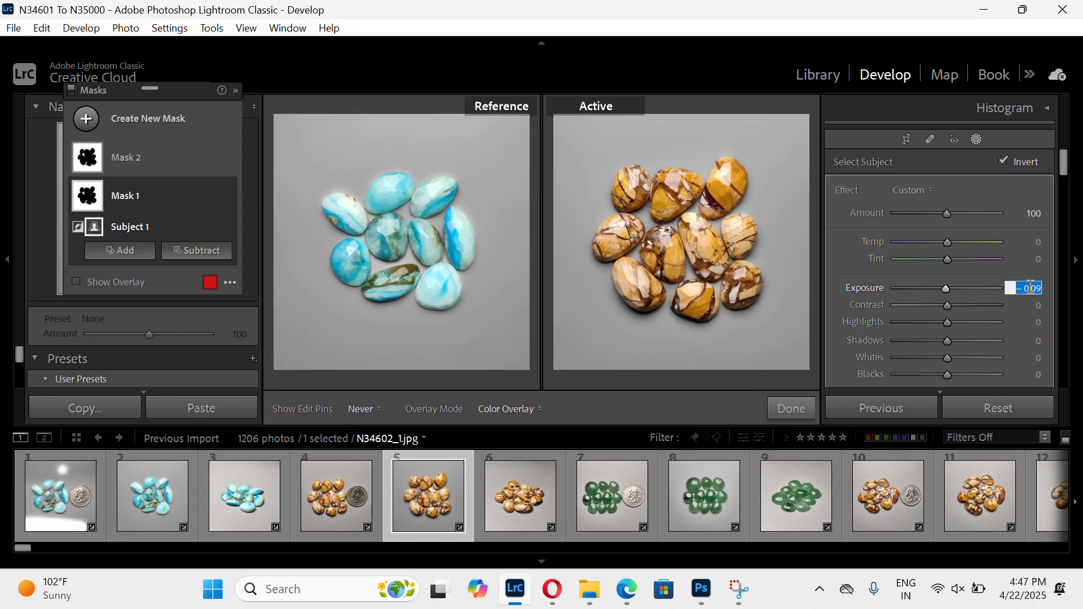
{"action": "key", "text": "Up"}
{"action": "key", "text": "Up"}
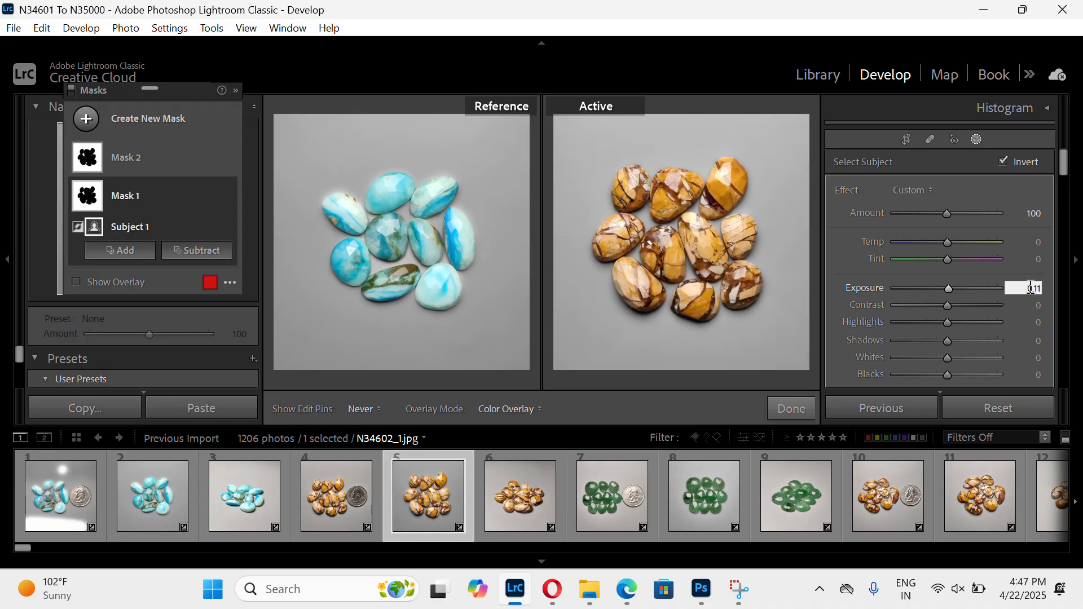
{"action": "key", "text": "Down"}
{"action": "key", "text": "Up"}
{"action": "key", "text": "Down"}
{"action": "key", "text": "Down"}
{"action": "key", "text": "Down"}
{"action": "key", "text": "Down"}
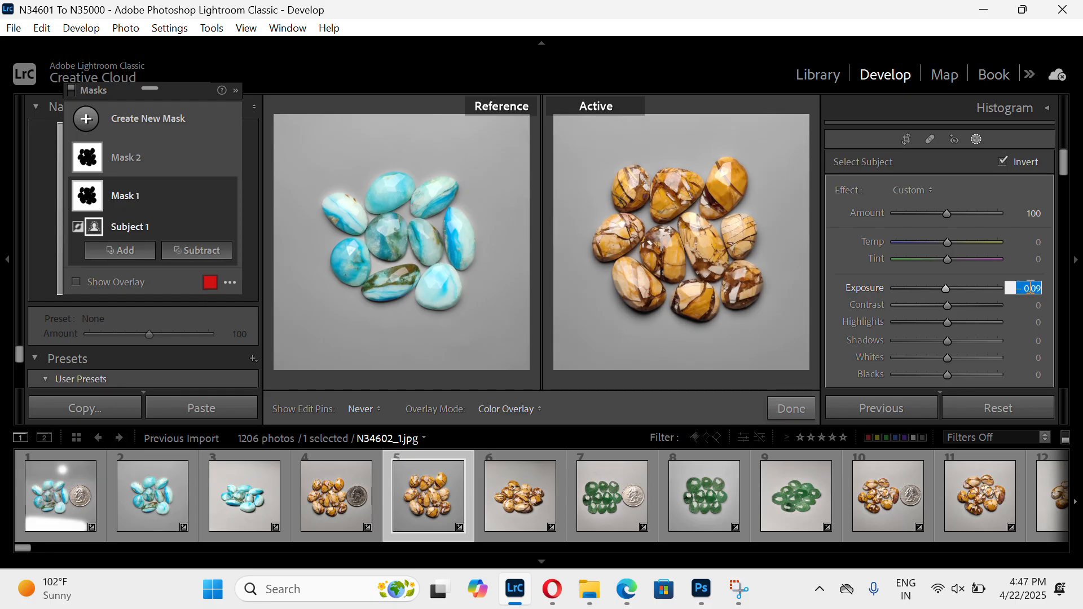
{"action": "key", "text": "Down"}
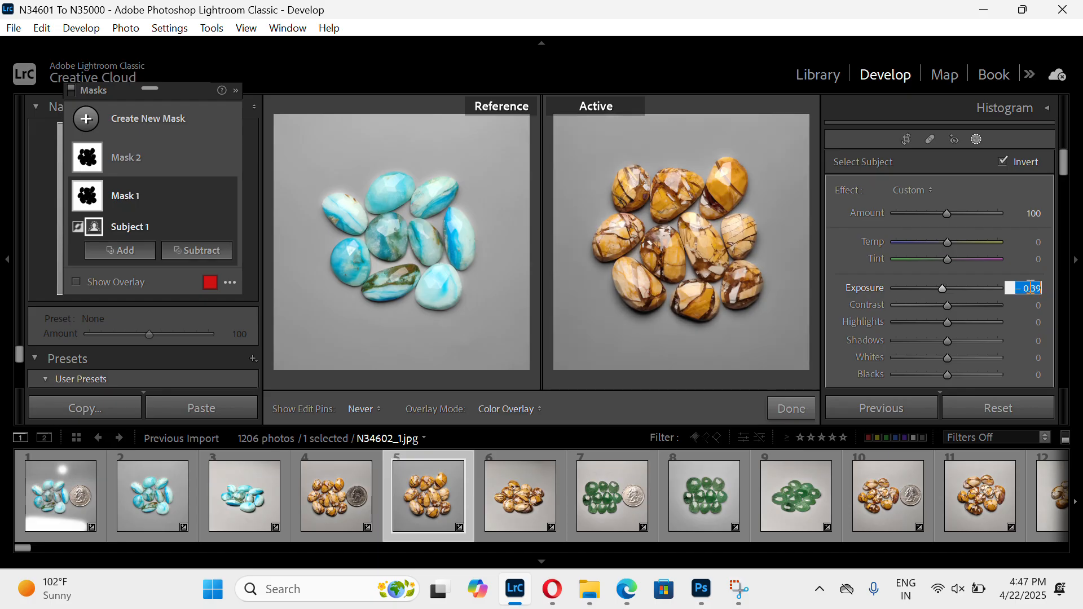
{"action": "key", "text": "Up"}
{"action": "key", "text": "Up"}
{"action": "key", "text": "Up"}
{"action": "key", "text": "Up"}
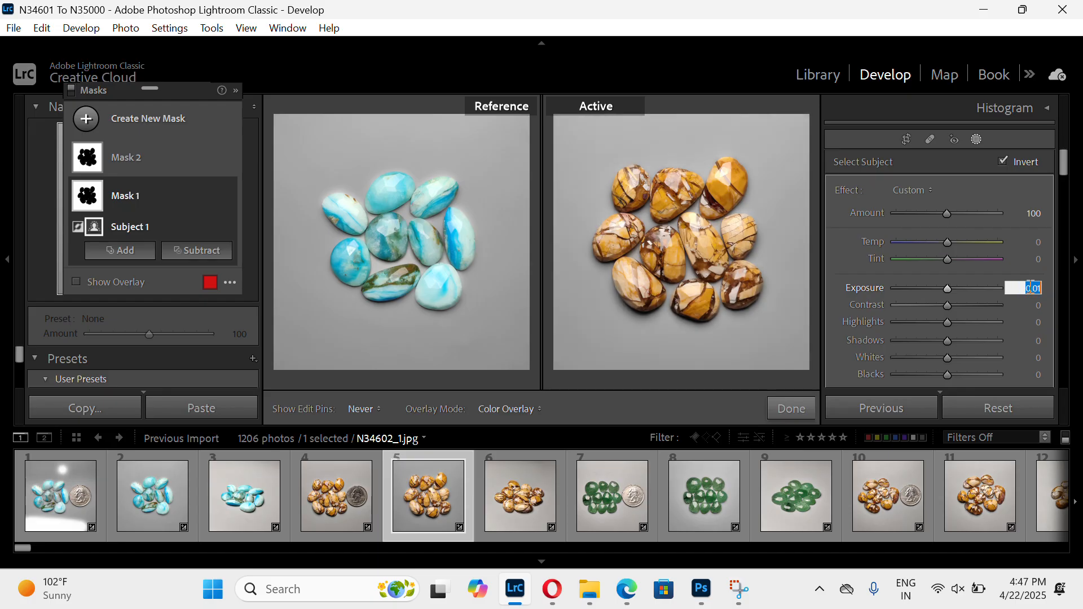
{"action": "key", "text": "Down"}
{"action": "key", "text": "Return"}
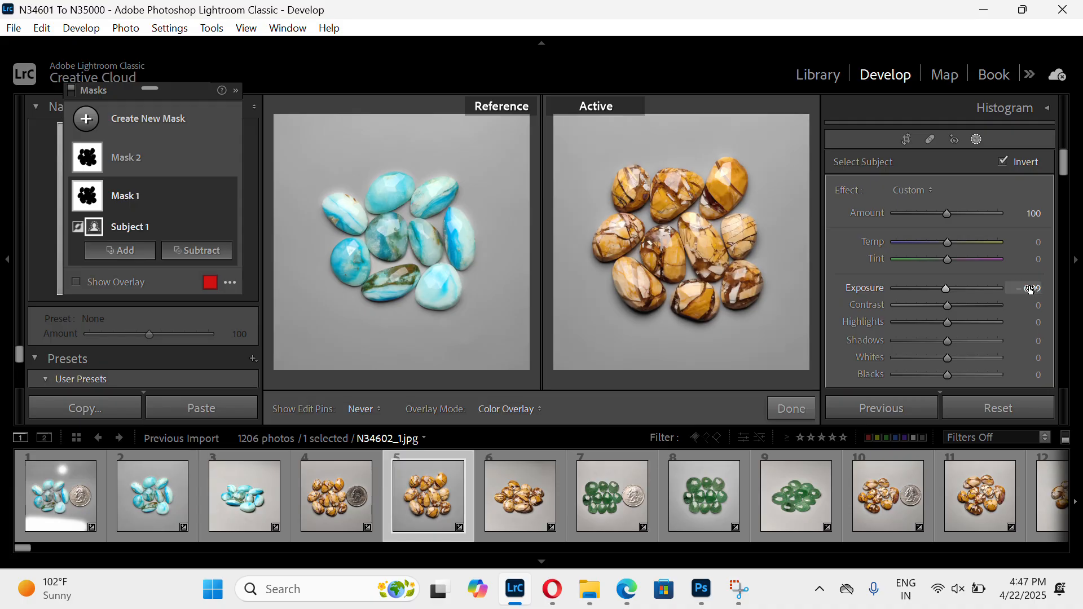
Make N34602_2.jpg the active photo and set Mask 1's Amount to 98
{"action": "key", "text": "Right"}
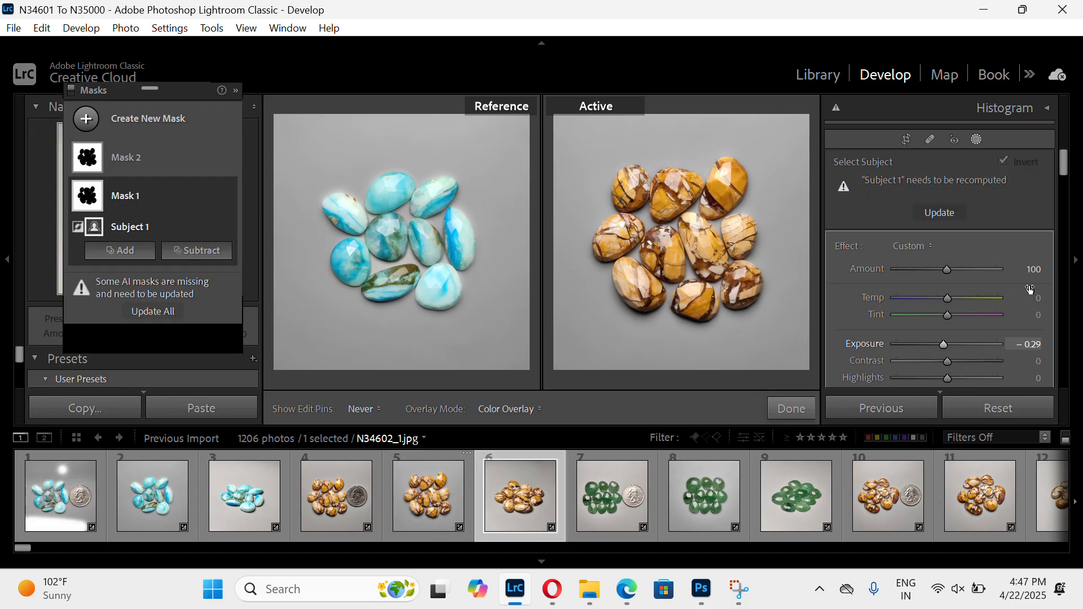
{"action": "key", "text": "Down"}
{"action": "key", "text": "Down"}
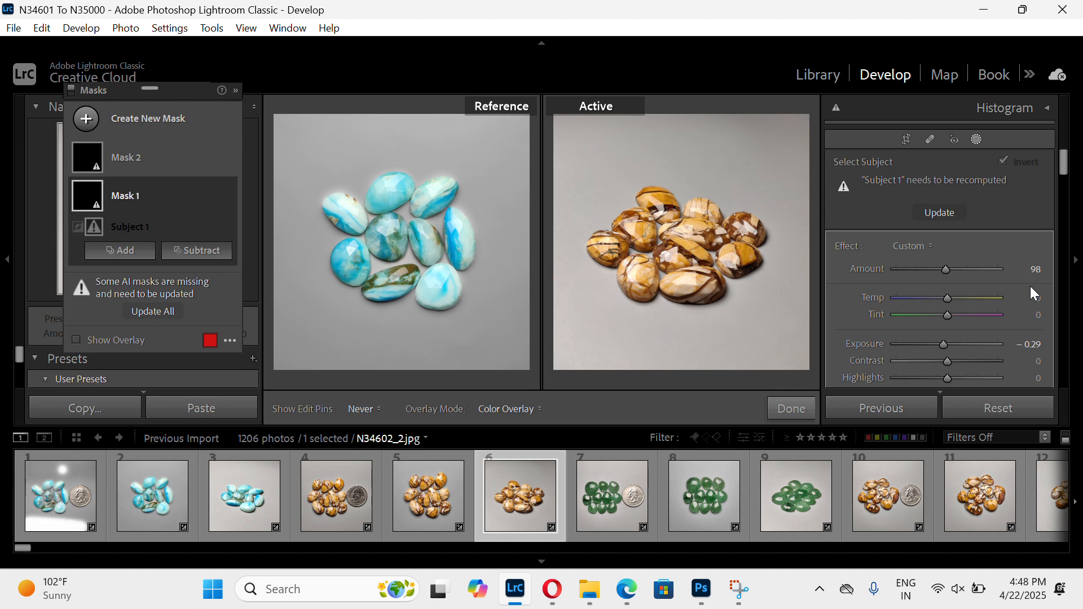
{"action": "left_click", "coordinate": [1033, 346]}
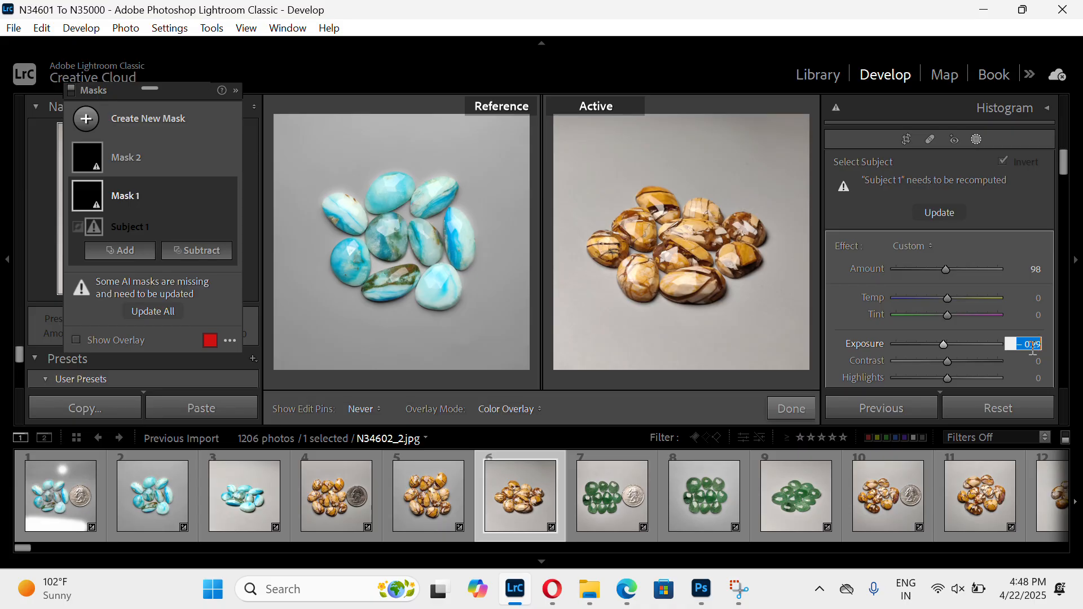
Make the green stones photo N34603_1.jpg active and set Mask 1's Exposure to −0.39
{"action": "key", "text": "ctrl+Right"}
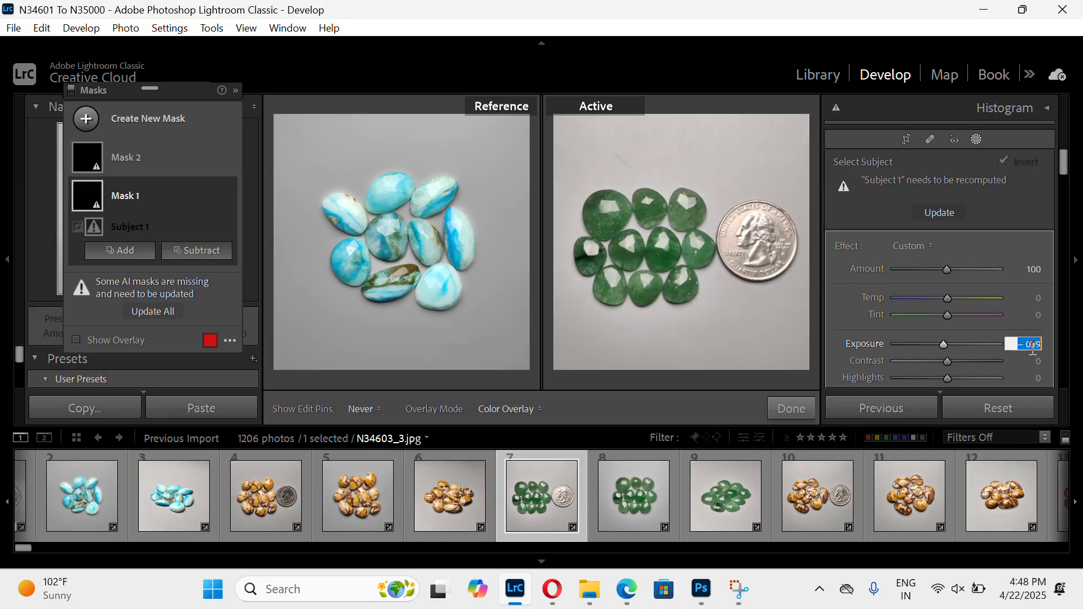
{"action": "key", "text": "ctrl+Right"}
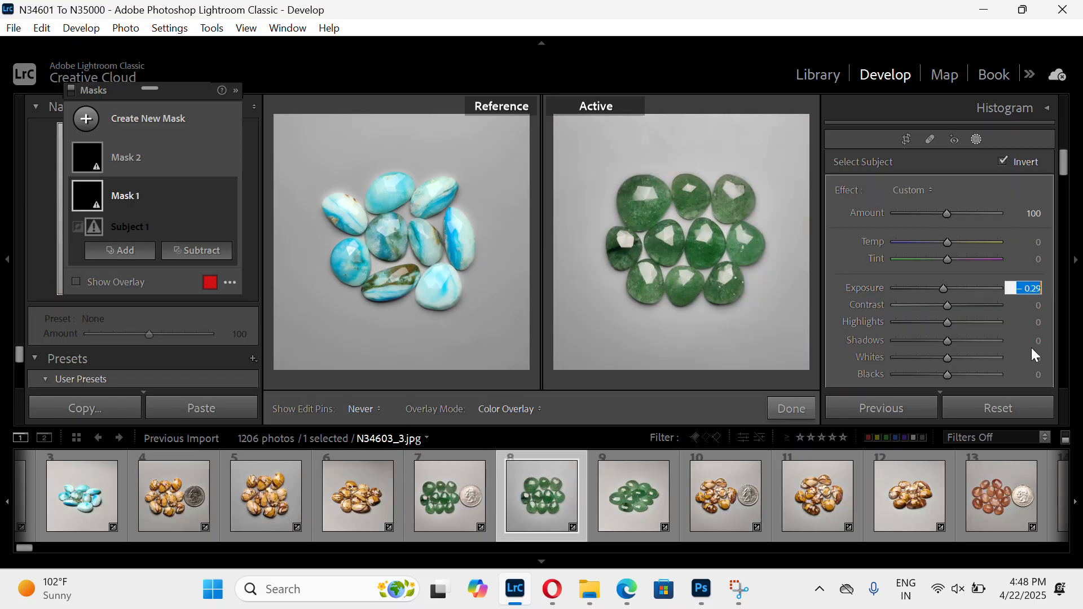
{"action": "key", "text": "Down"}
{"action": "key", "text": "Down"}
{"action": "key", "text": "Down"}
{"action": "key", "text": "Down"}
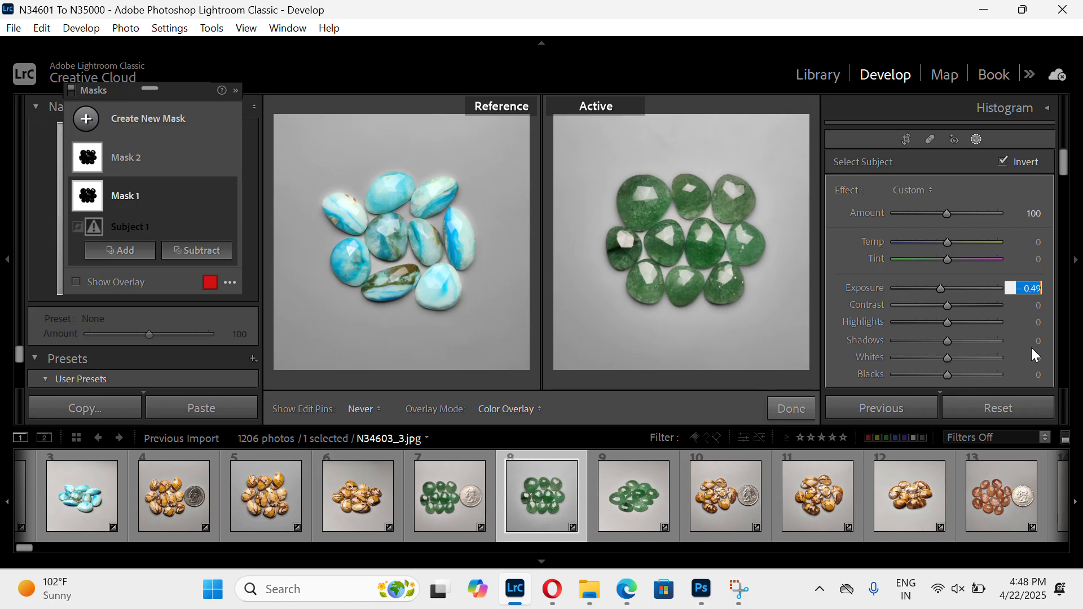
{"action": "key", "text": "Up"}
{"action": "key", "text": "Up"}
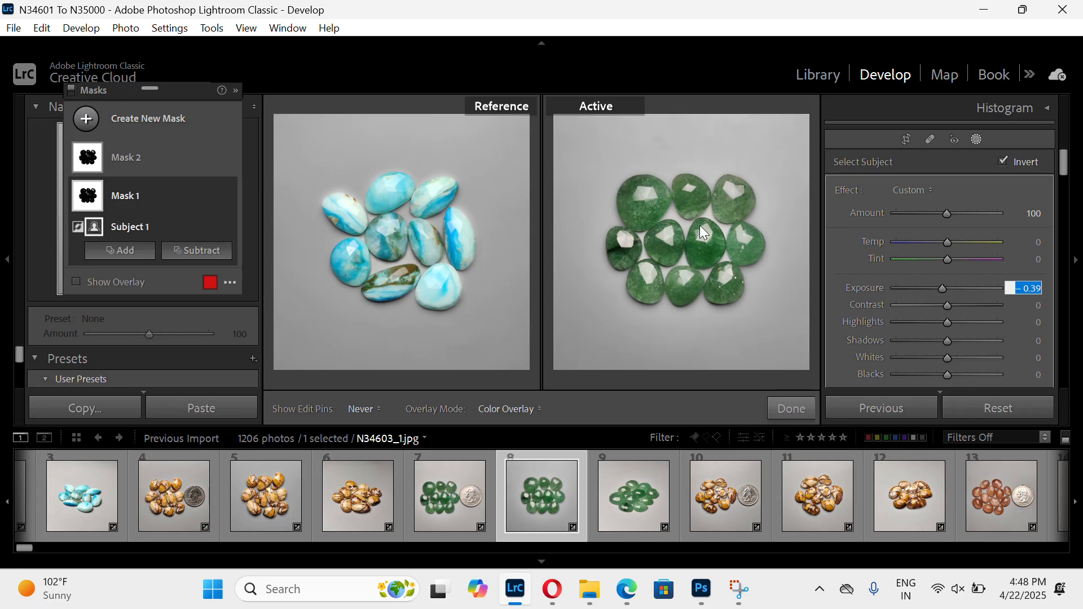
{"action": "key", "text": "Return"}
Try raising the overall Highlights of N34603_1.jpg in steps of 5 and bring them back down
{"action": "key", "text": "period"}
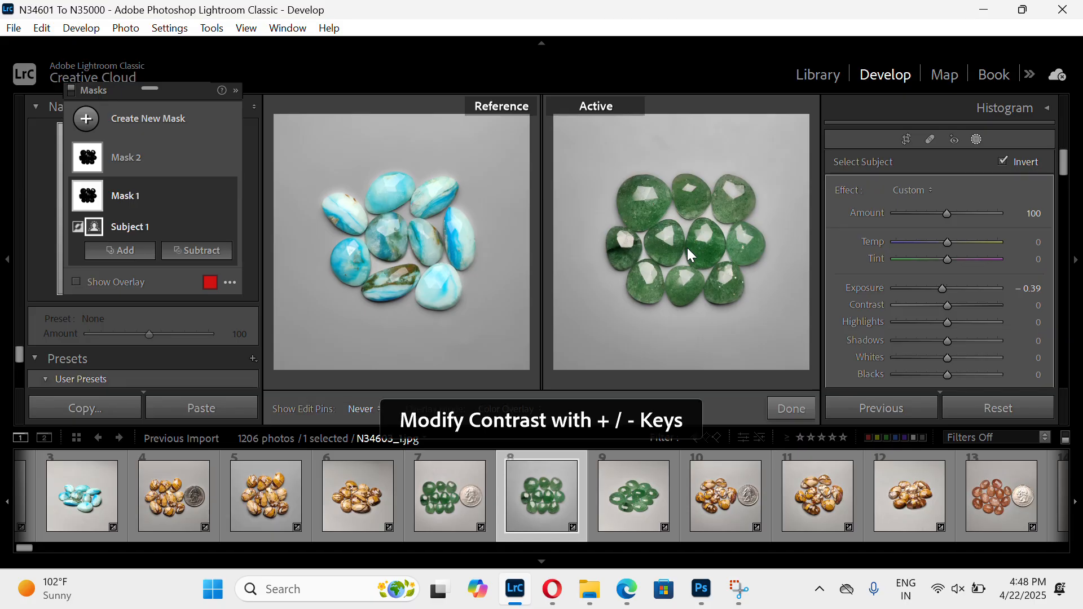
{"action": "key", "text": "period"}
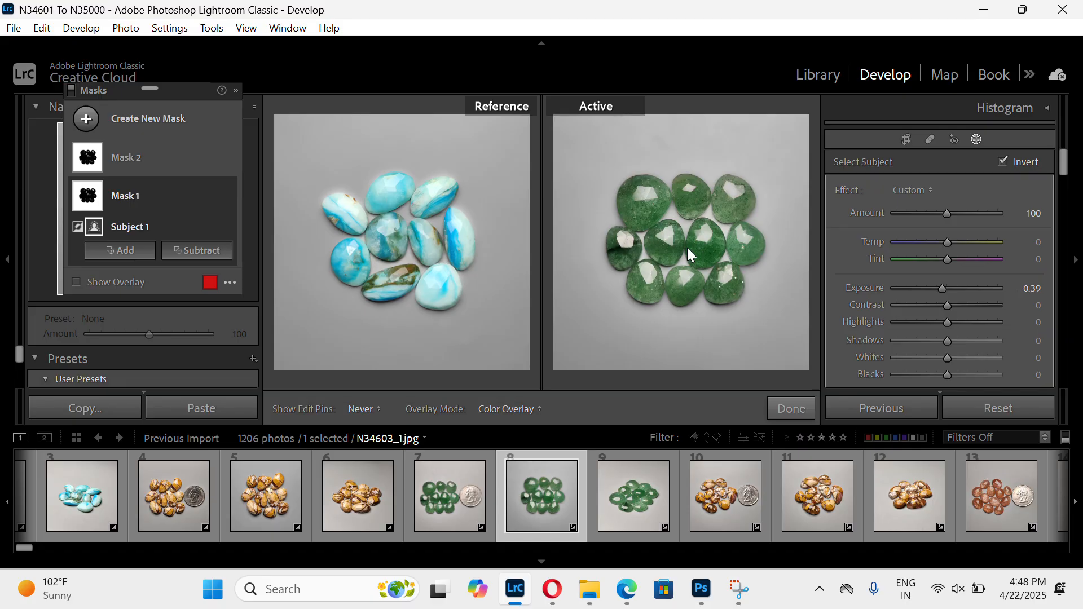
{"action": "key", "text": "equal"}
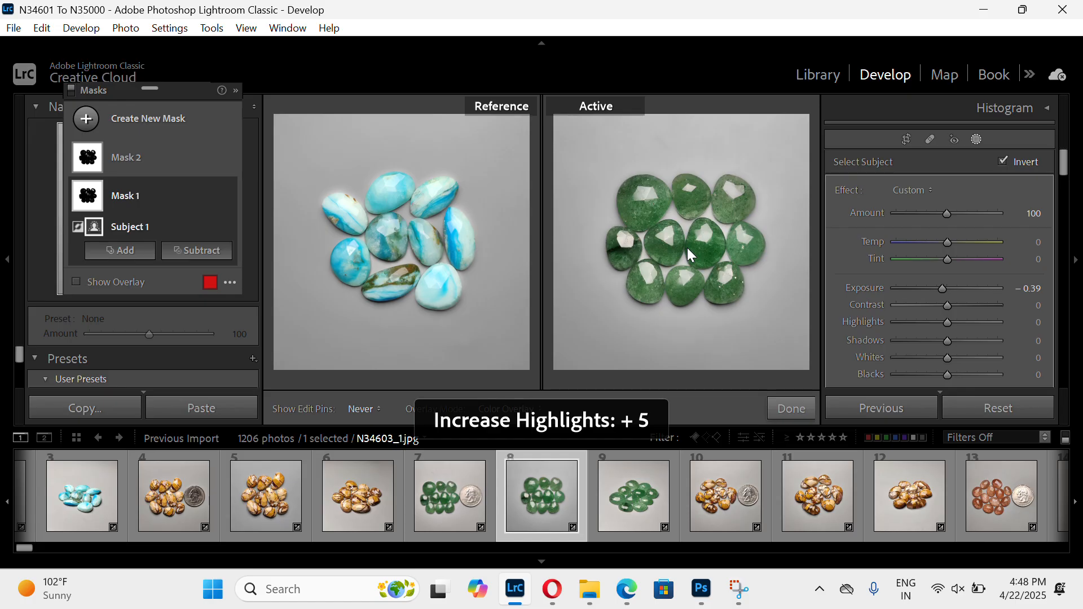
{"action": "key", "text": "equal"}
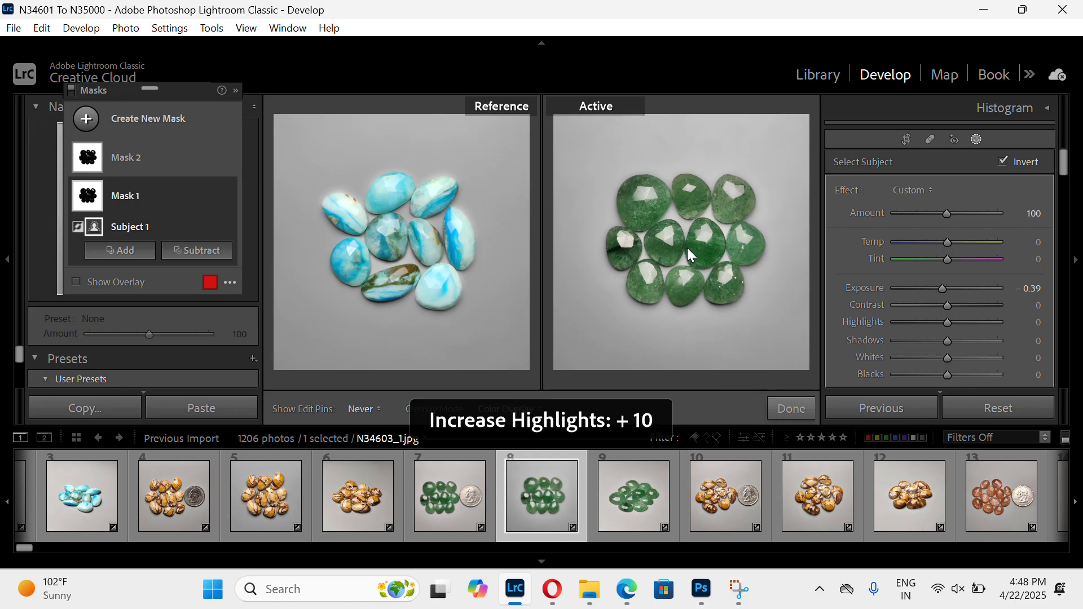
{"action": "key", "text": "equal"}
{"action": "key", "text": "equal"}
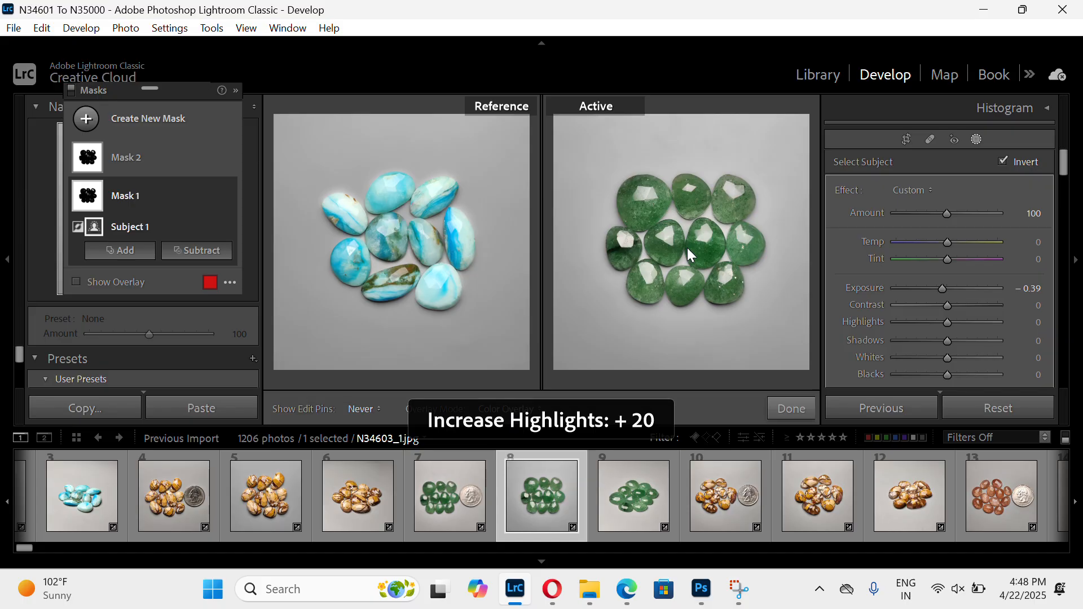
{"action": "key", "text": "equal"}
{"action": "key", "text": "minus"}
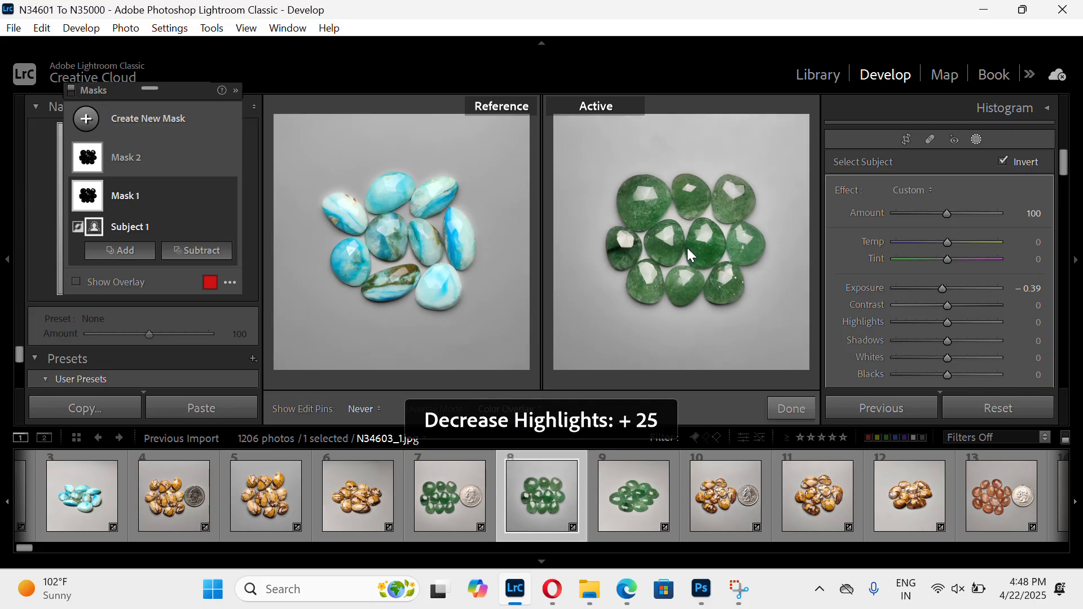
{"action": "key", "text": "minus"}
{"action": "key", "text": "minus"}
{"action": "key", "text": "minus"}
{"action": "key", "text": "minus"}
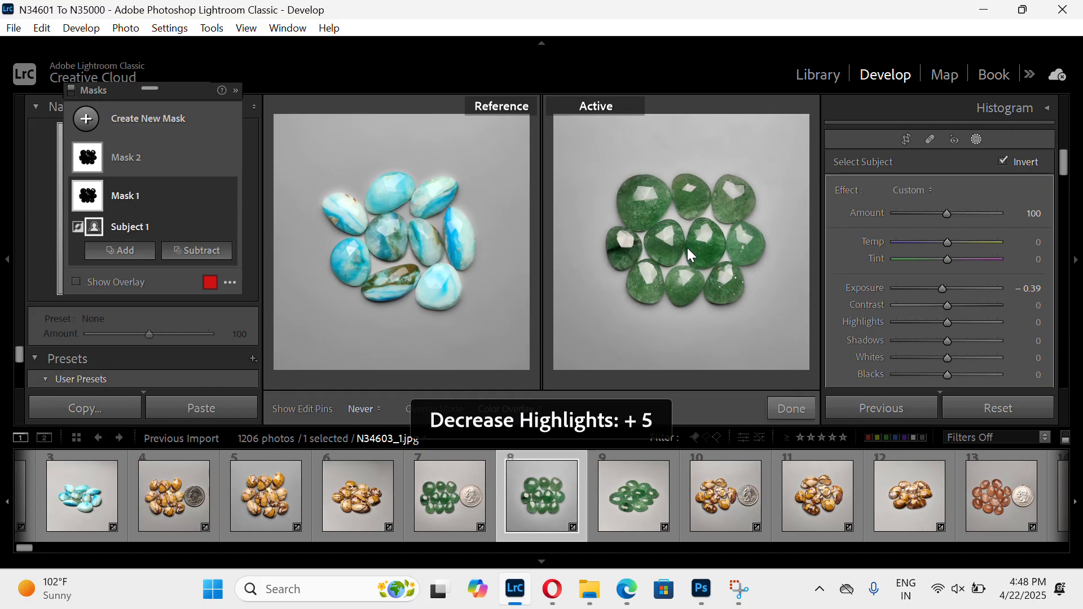
{"action": "key", "text": "minus"}
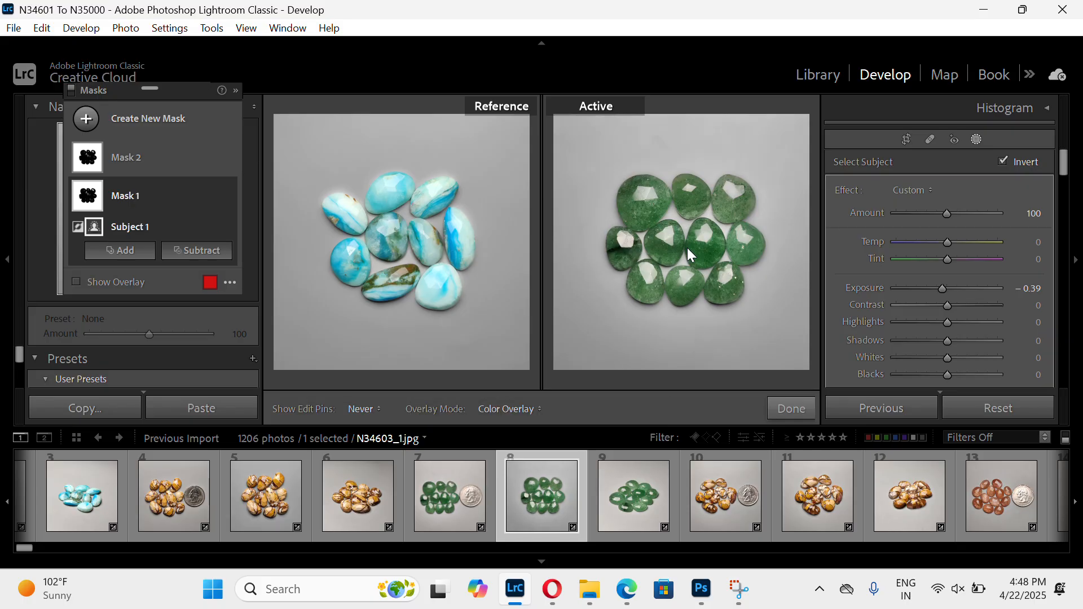
Try brighter overall Exposure values on N34603_1.jpg against the reference and bring the Exposure back down
{"action": "key", "text": "period"}
{"action": "key", "text": "period"}
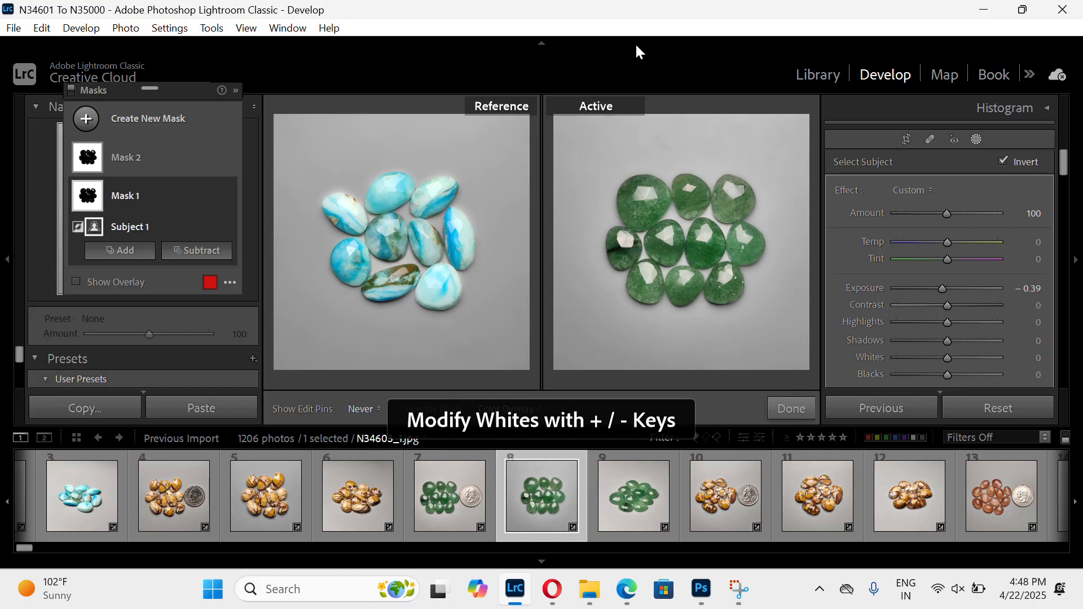
{"action": "left_click", "coordinate": [1024, 288]}
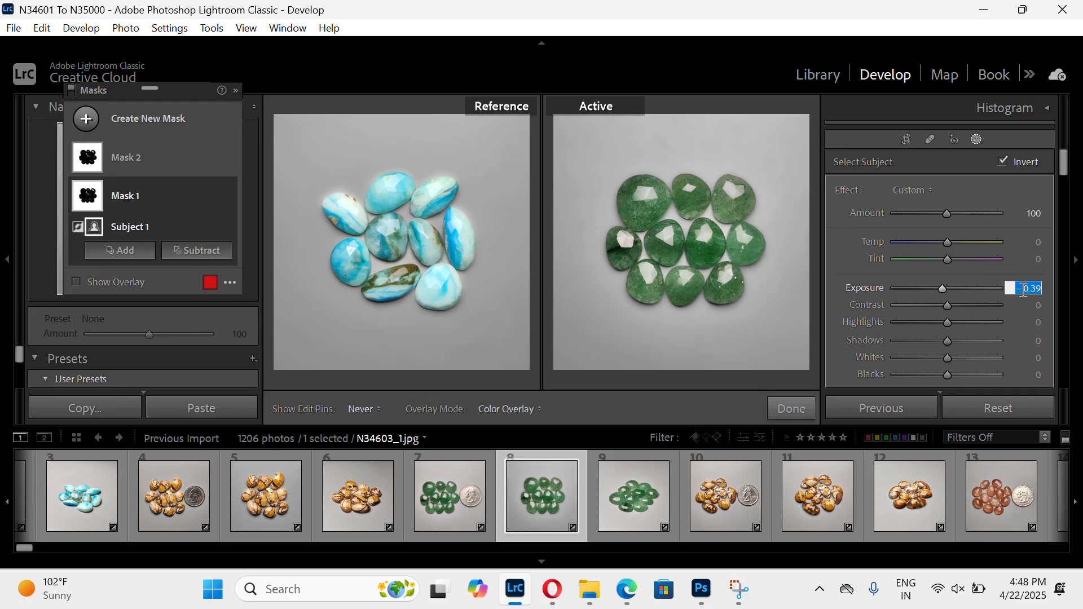
{"action": "key", "text": "Return"}
{"action": "key", "text": "period"}
{"action": "key", "text": "period"}
{"action": "key", "text": "period"}
{"action": "key", "text": "period"}
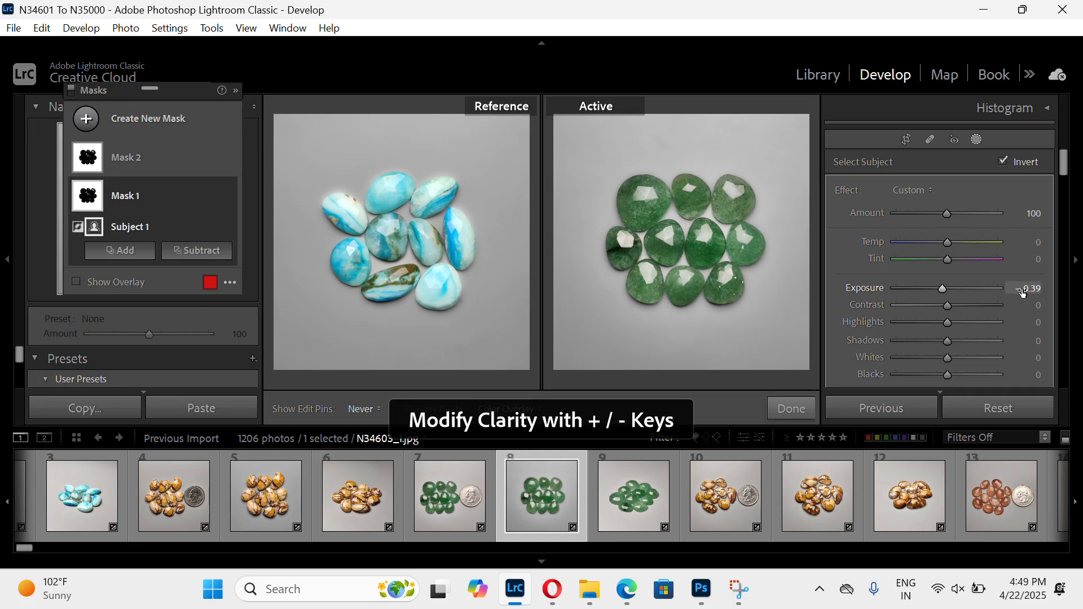
{"action": "key", "text": "period"}
{"action": "key", "text": "period"}
{"action": "key", "text": "period"}
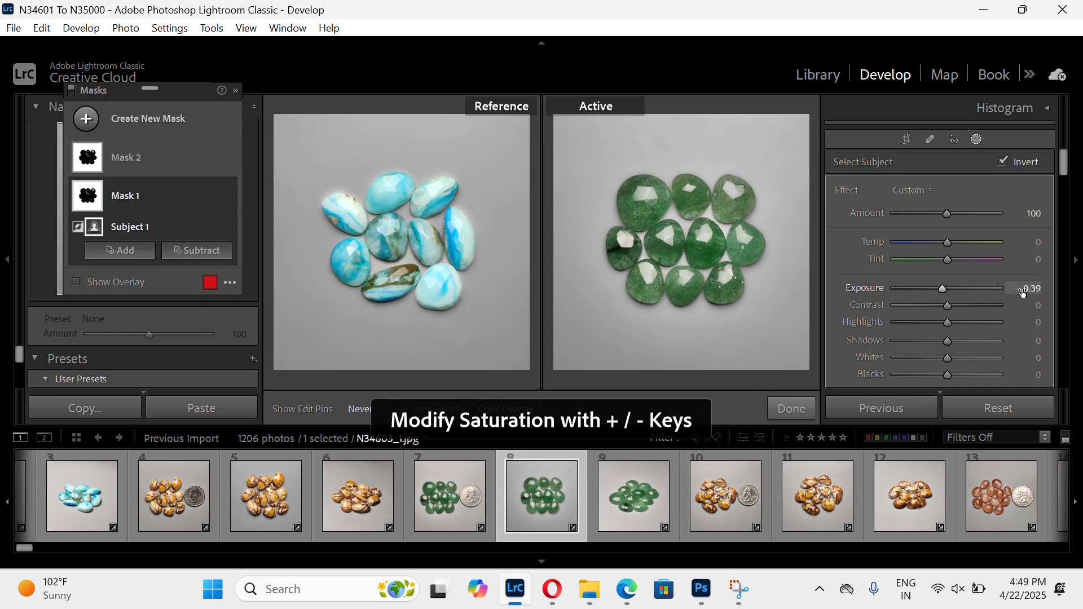
{"action": "key", "text": "period"}
{"action": "key", "text": "period"}
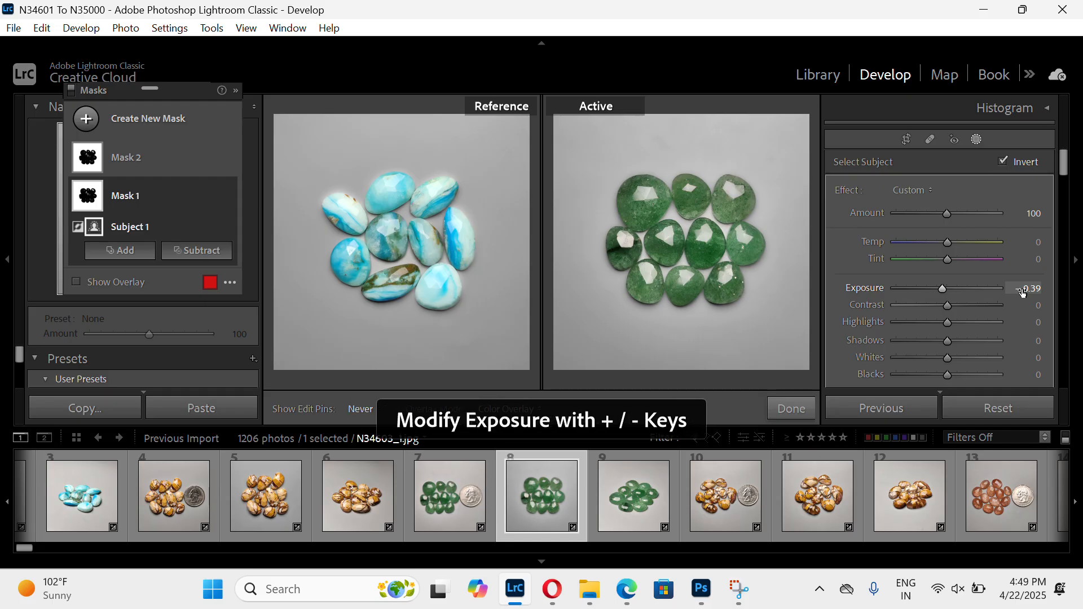
{"action": "key", "text": "equal"}
{"action": "key", "text": "equal"}
{"action": "key", "text": "equal"}
{"action": "key", "text": "equal"}
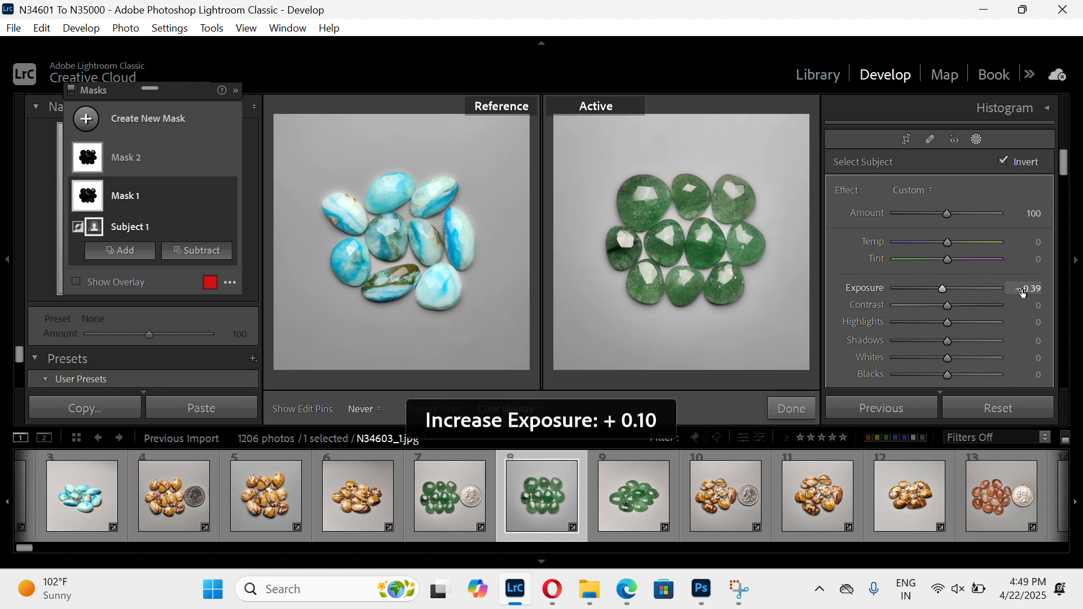
{"action": "key", "text": "equal"}
{"action": "key", "text": "equal"}
{"action": "key", "text": "equal"}
{"action": "key", "text": "equal"}
{"action": "key", "text": "minus"}
{"action": "key", "text": "minus"}
{"action": "key", "text": "minus"}
{"action": "key", "text": "minus"}
{"action": "key", "text": "minus"}
{"action": "key", "text": "minus"}
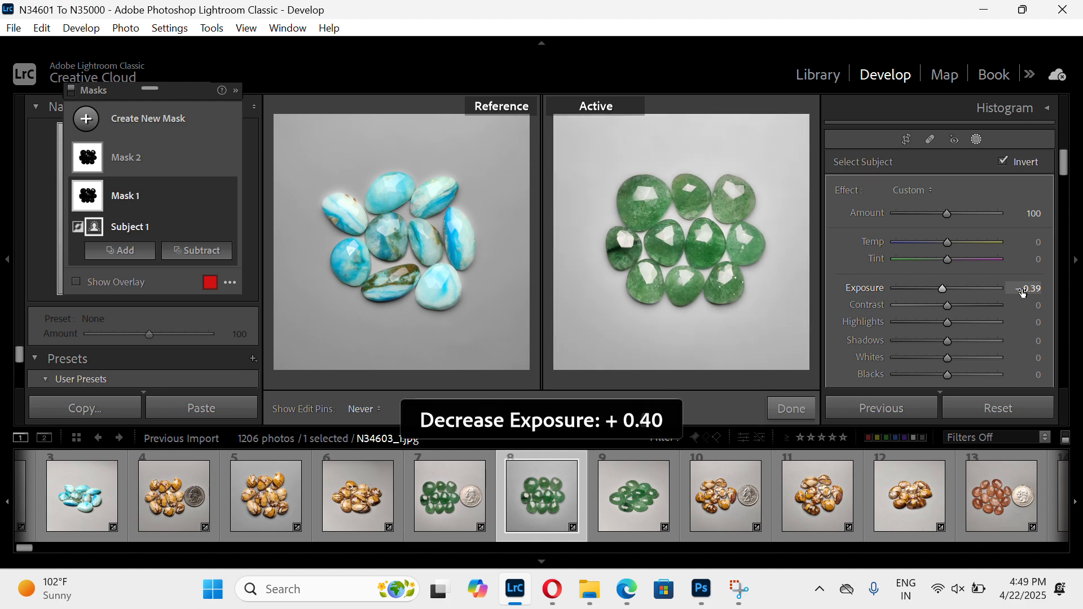
{"action": "key", "text": "equal"}
{"action": "key", "text": "minus"}
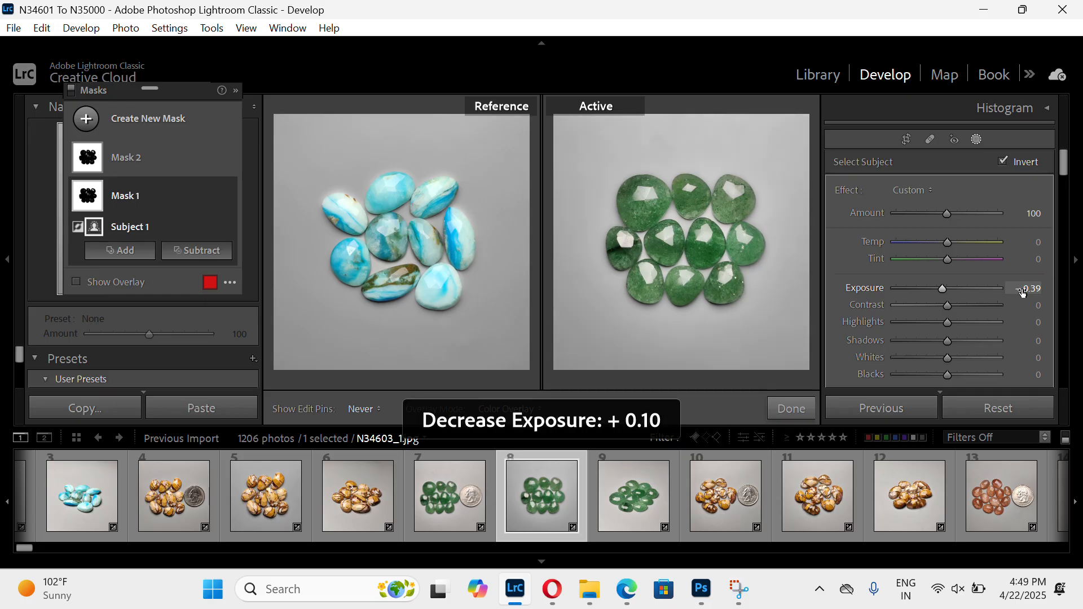
{"action": "key", "text": "equal"}
{"action": "key", "text": "minus"}
{"action": "key", "text": "minus"}
{"action": "key", "text": "minus"}
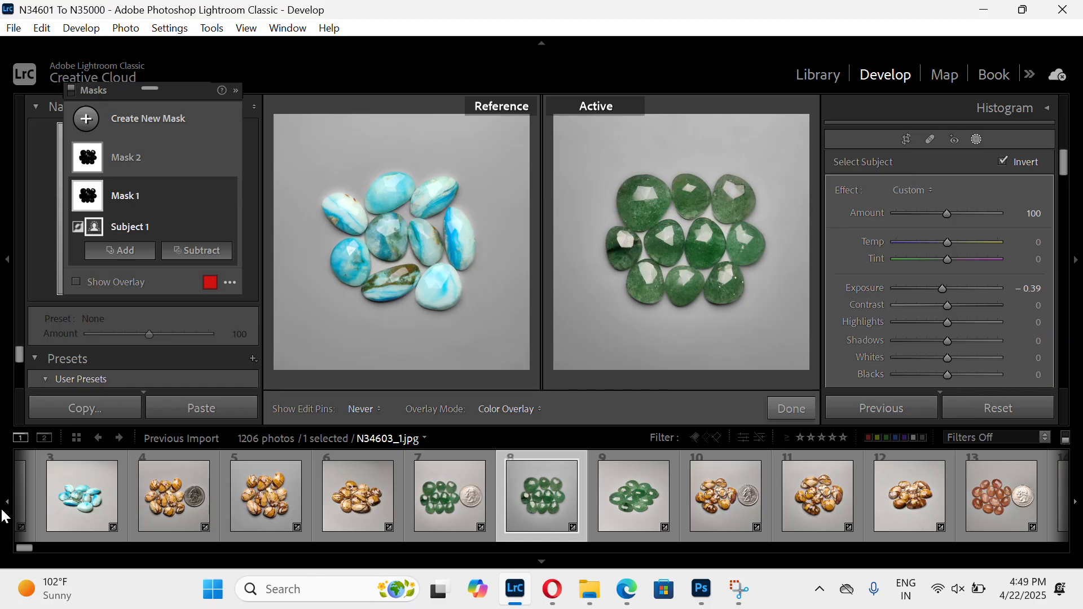
Create a new Select Subject mask covering the green stones in N34603_1.jpg
{"action": "left_click_drag", "start_coordinate": [26, 547], "coordinate": [22, 547]}
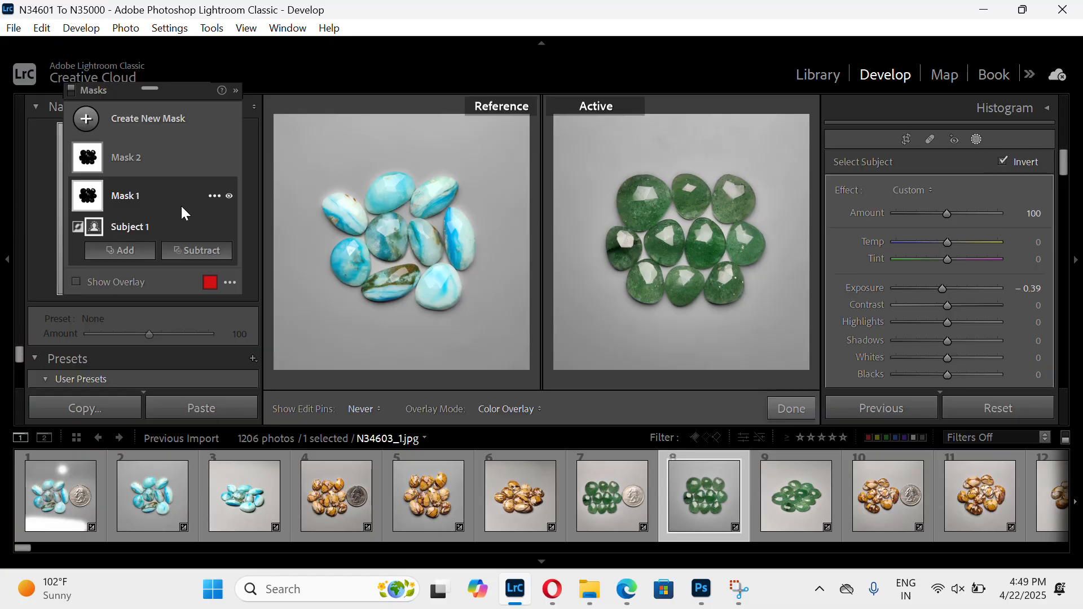
{"action": "left_click", "coordinate": [89, 118]}
{"action": "left_click", "coordinate": [90, 120]}
{"action": "left_click", "coordinate": [90, 119]}
{"action": "left_click", "coordinate": [186, 156]}
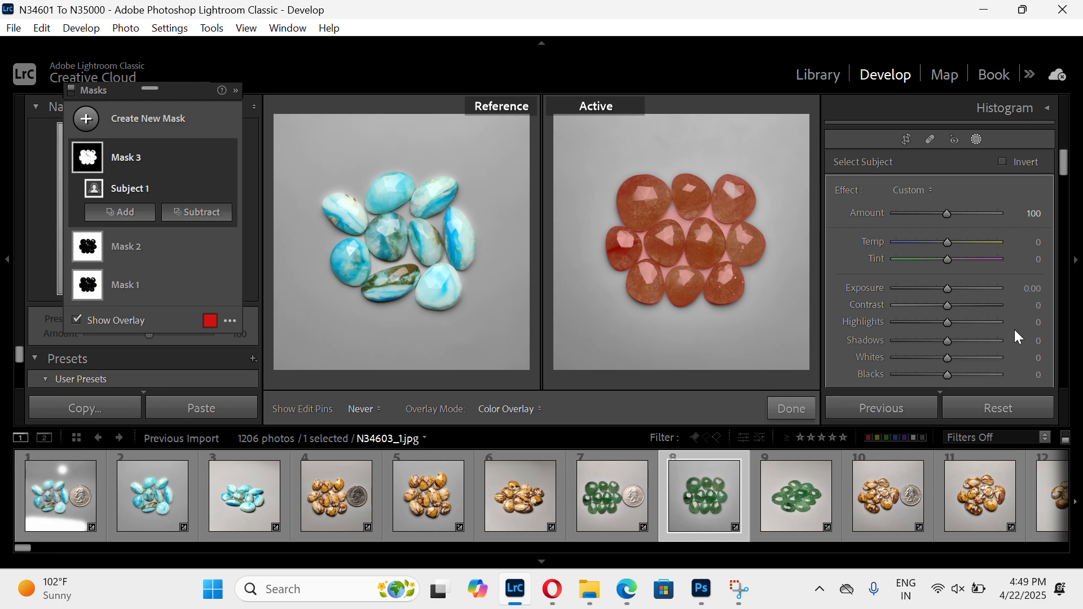
Set Mask 3's Shadows to 12 and Contrast to 15 for the green stones
{"action": "scroll", "coordinate": [1019, 337], "scroll_direction": "down", "scroll_amount": 3}
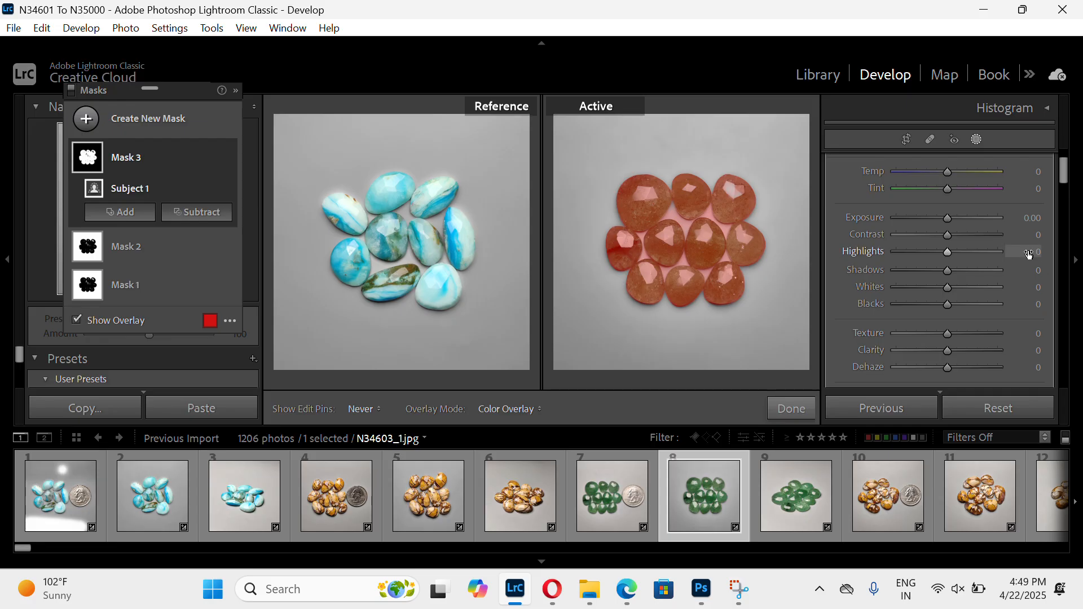
{"action": "left_click", "coordinate": [1024, 270]}
{"action": "type", "text": "1"}
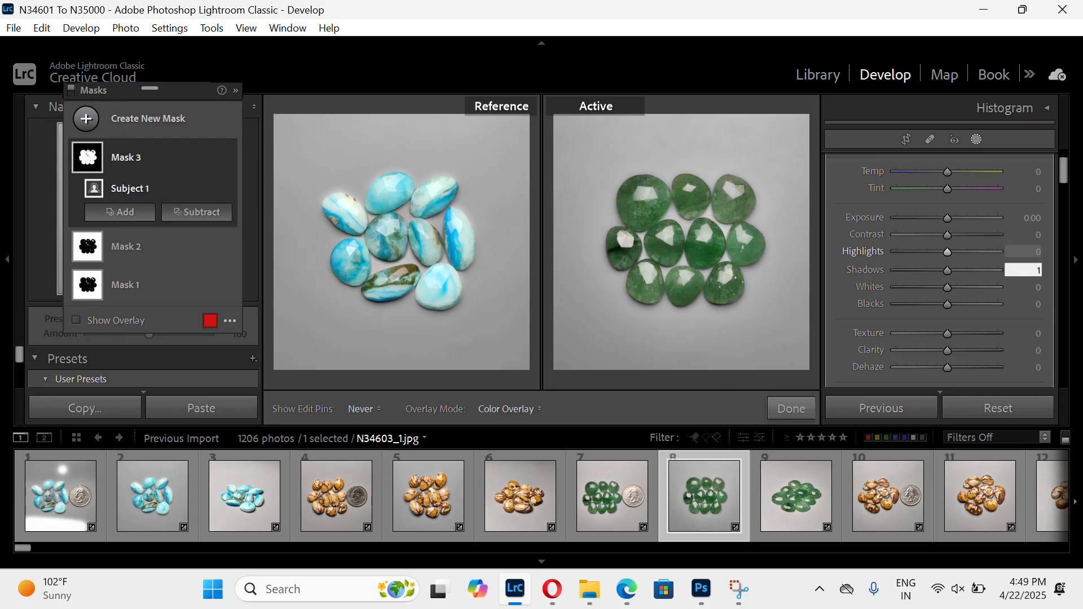
{"action": "type", "text": "2"}
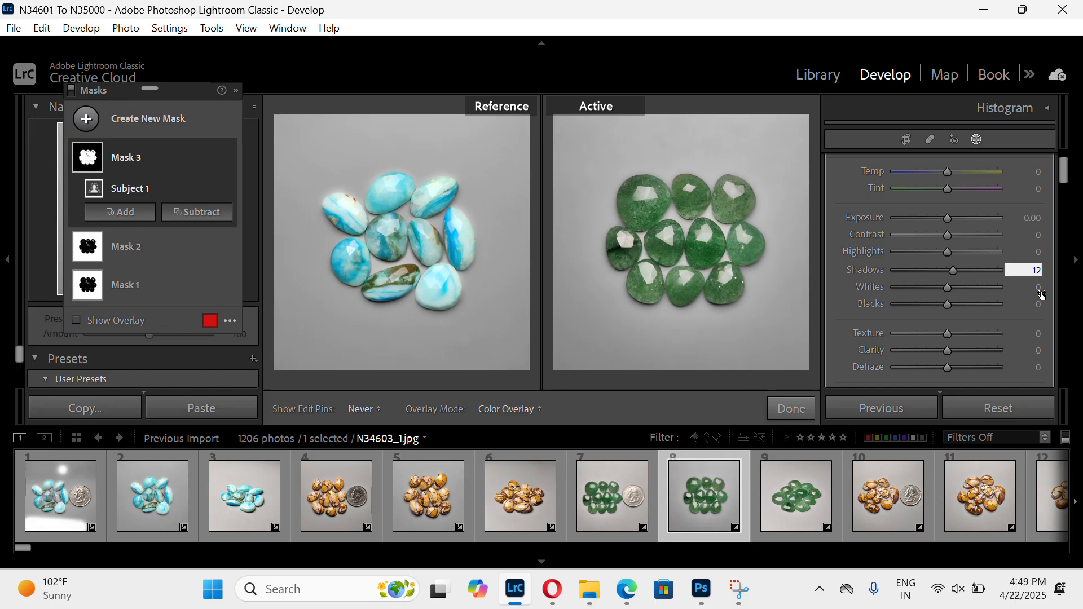
{"action": "left_click", "coordinate": [1027, 237]}
{"action": "type", "text": "12"}
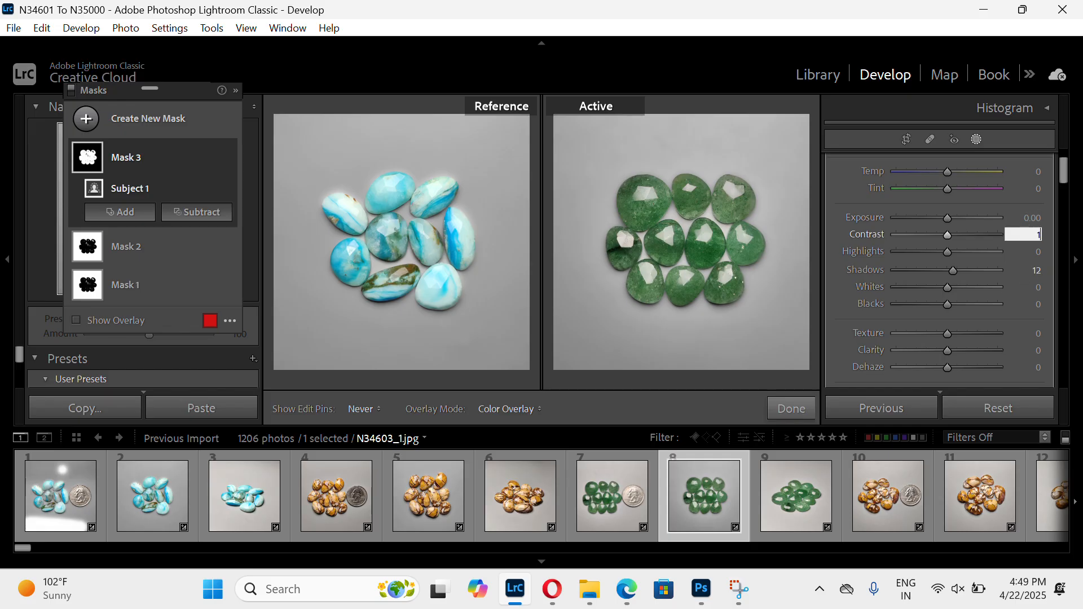
{"action": "key", "text": "BackSpace"}
{"action": "key", "text": "BackSpace"}
{"action": "type", "text": "15"}
{"action": "key", "text": "Return"}
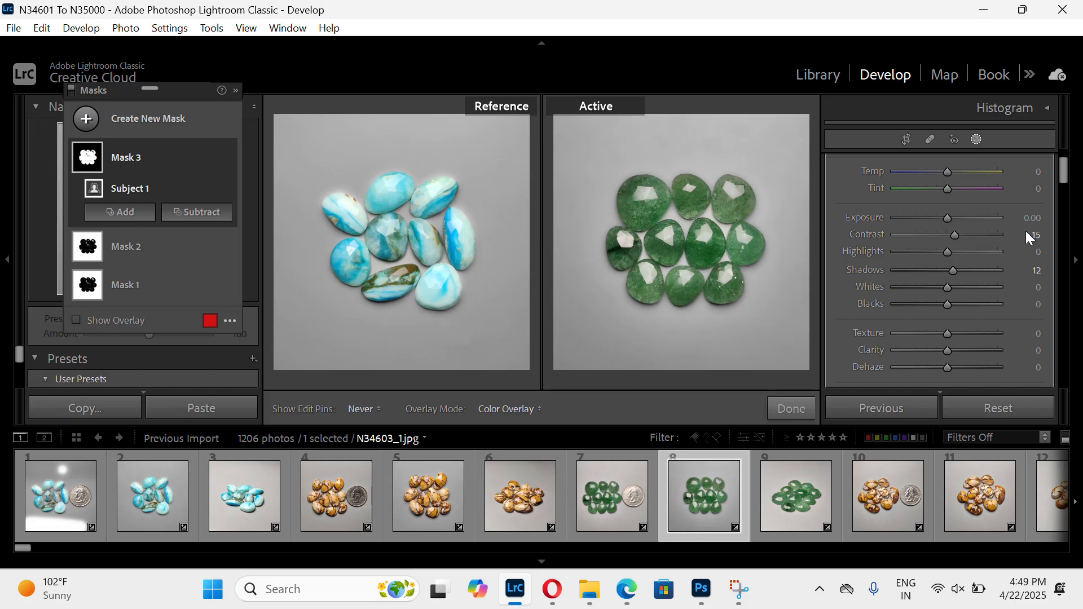
Set Mask 3's Texture to 10 and Clarity to 5
{"action": "scroll", "coordinate": [1031, 265], "scroll_direction": "down", "scroll_amount": 2}
{"action": "left_click", "coordinate": [1030, 265]}
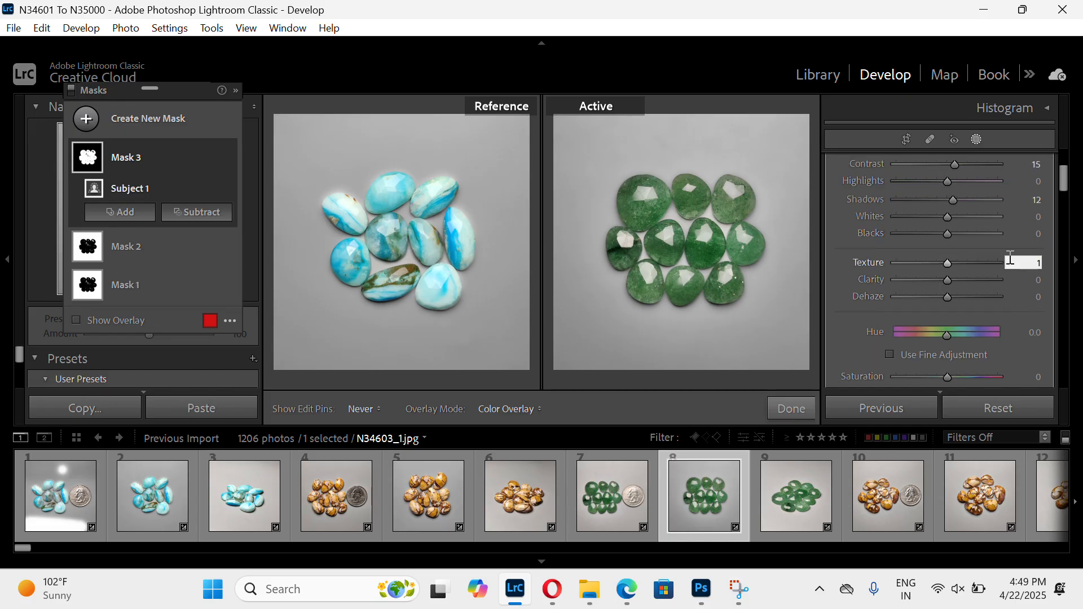
{"action": "type", "text": "10"}
{"action": "key", "text": "Return"}
{"action": "left_click", "coordinate": [1038, 281]}
{"action": "type", "text": "5"}
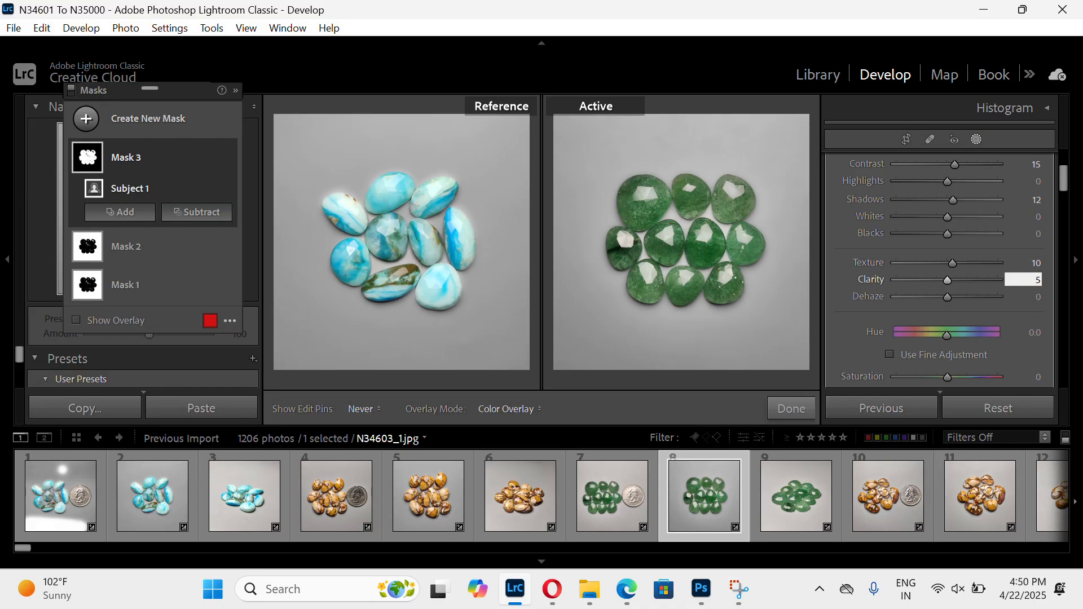
{"action": "key", "text": "Return"}
Set Mask 3's Saturation to 20 to strengthen the green of the stones
{"action": "scroll", "coordinate": [1038, 282], "scroll_direction": "down", "scroll_amount": 3}
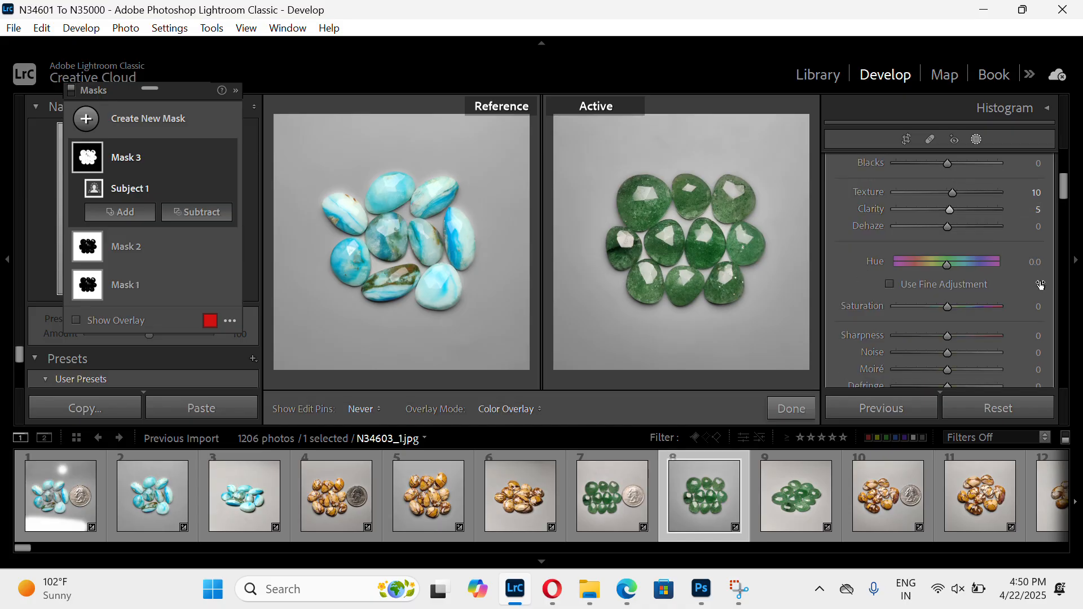
{"action": "left_click", "coordinate": [1032, 308]}
{"action": "type", "text": "20"}
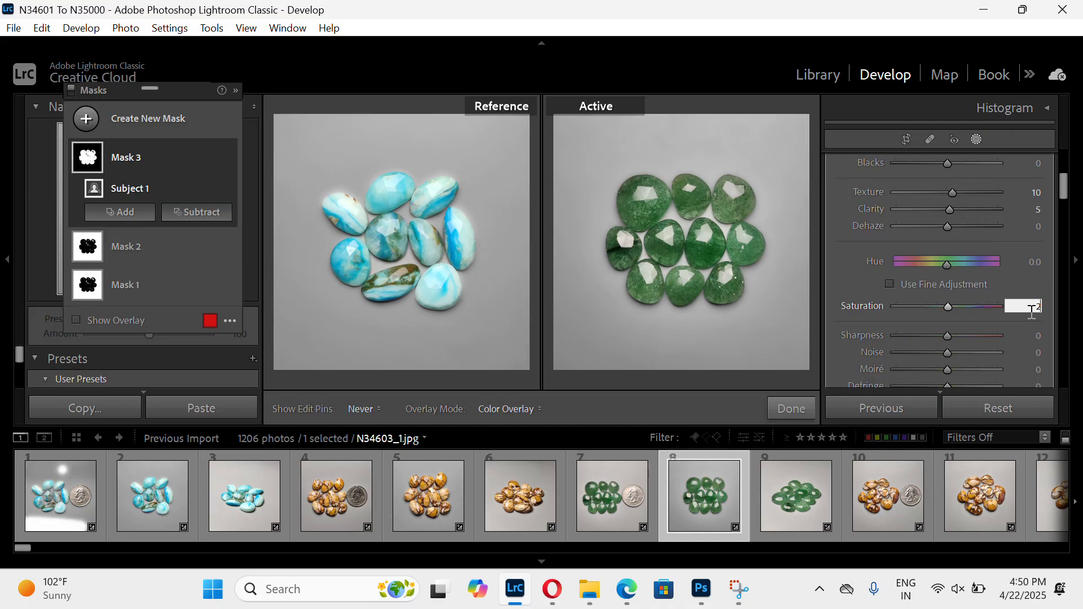
{"action": "key", "text": "Return"}
{"action": "scroll", "coordinate": [1032, 313], "scroll_direction": "down", "scroll_amount": 3}
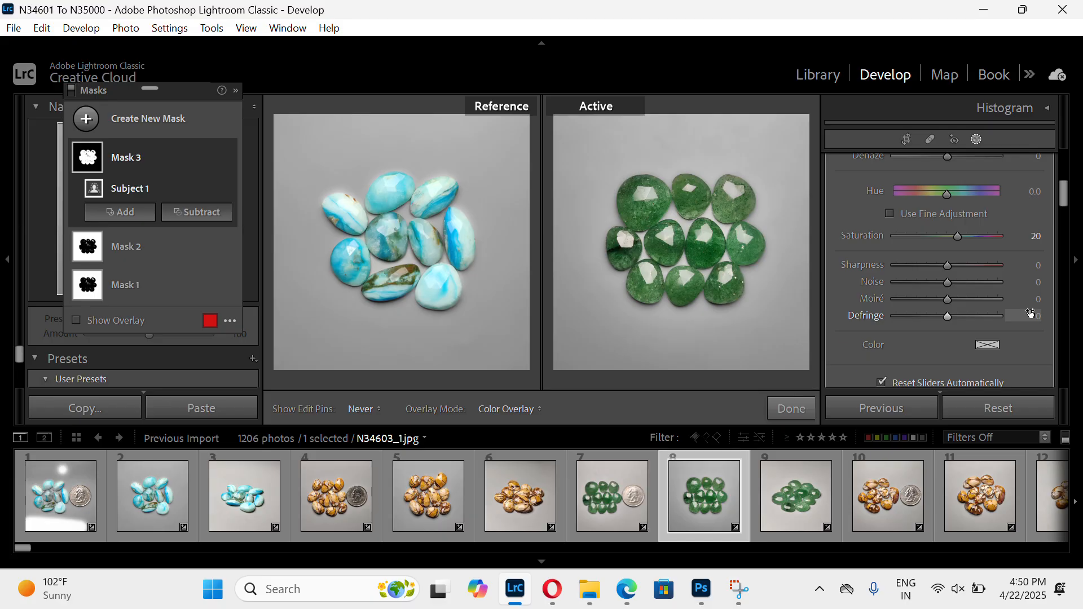
{"action": "scroll", "coordinate": [1032, 310], "scroll_direction": "up", "scroll_amount": 3}
{"action": "scroll", "coordinate": [1031, 282], "scroll_direction": "down", "scroll_amount": 3}
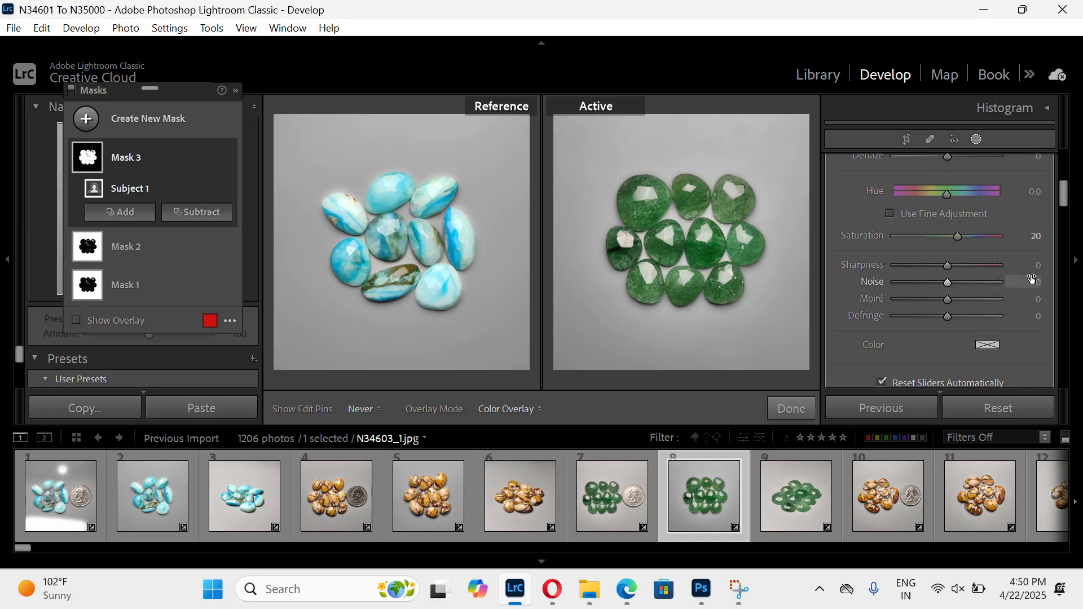
Lower Mask 3's Shadows to 10 on the green stones
{"action": "scroll", "coordinate": [1031, 279], "scroll_direction": "up", "scroll_amount": 9}
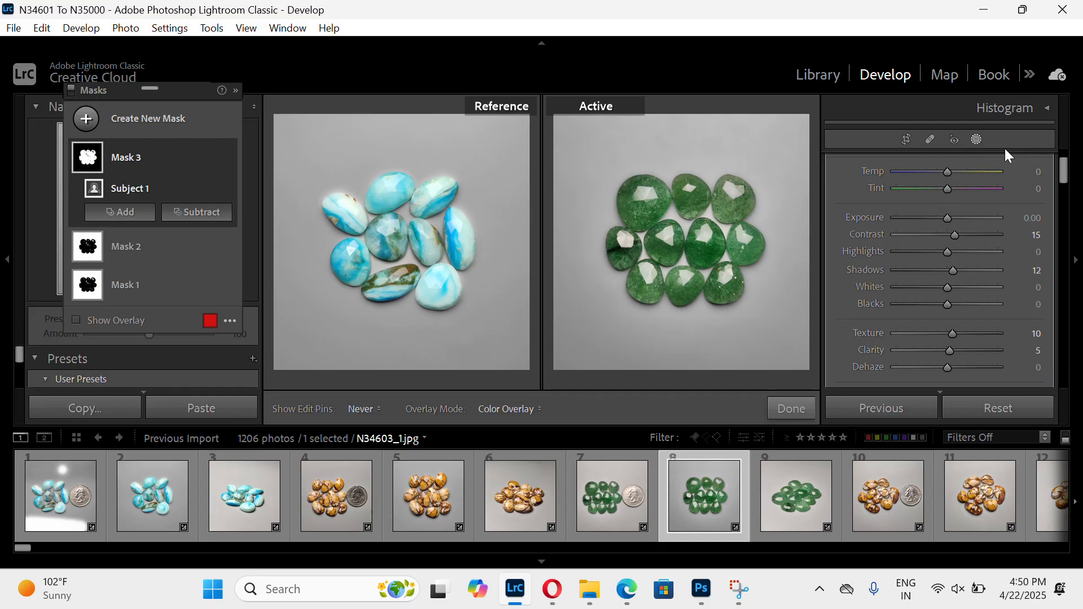
{"action": "left_click", "coordinate": [1042, 241]}
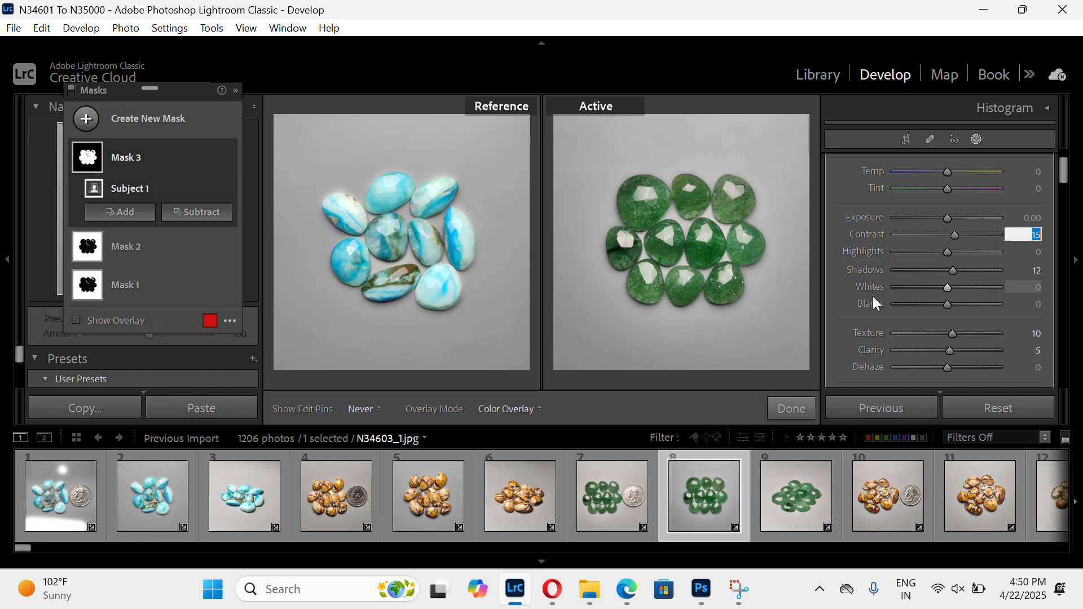
{"action": "left_click", "coordinate": [1034, 272]}
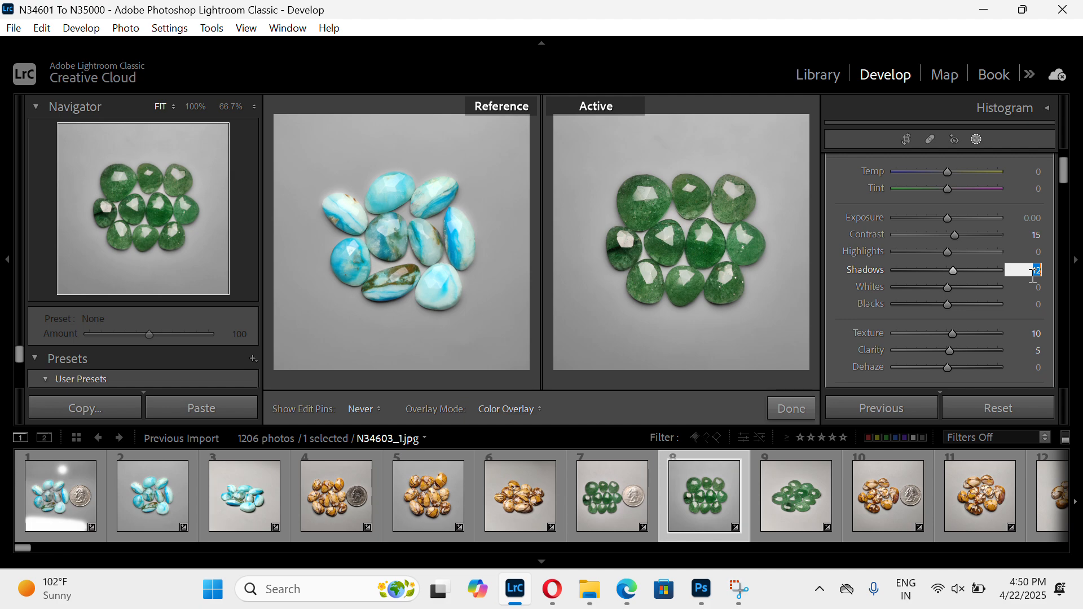
{"action": "key", "text": "Return"}
{"action": "mouse_move", "coordinate": [953, 272]}
{"action": "left_mouse_down"}
{"action": "mouse_move", "coordinate": [1032, 272]}
{"action": "mouse_move", "coordinate": [954, 275]}
{"action": "left_mouse_up"}
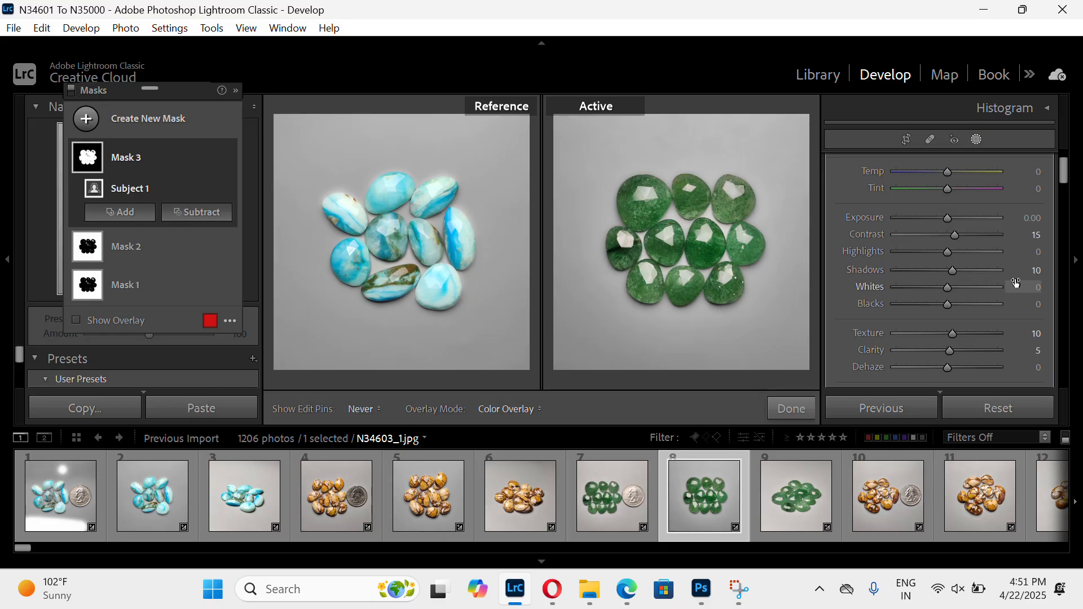
Try higher Clarity values on Mask 3 and set the Clarity back to 5
{"action": "scroll", "coordinate": [980, 327], "scroll_direction": "down", "scroll_amount": 2}
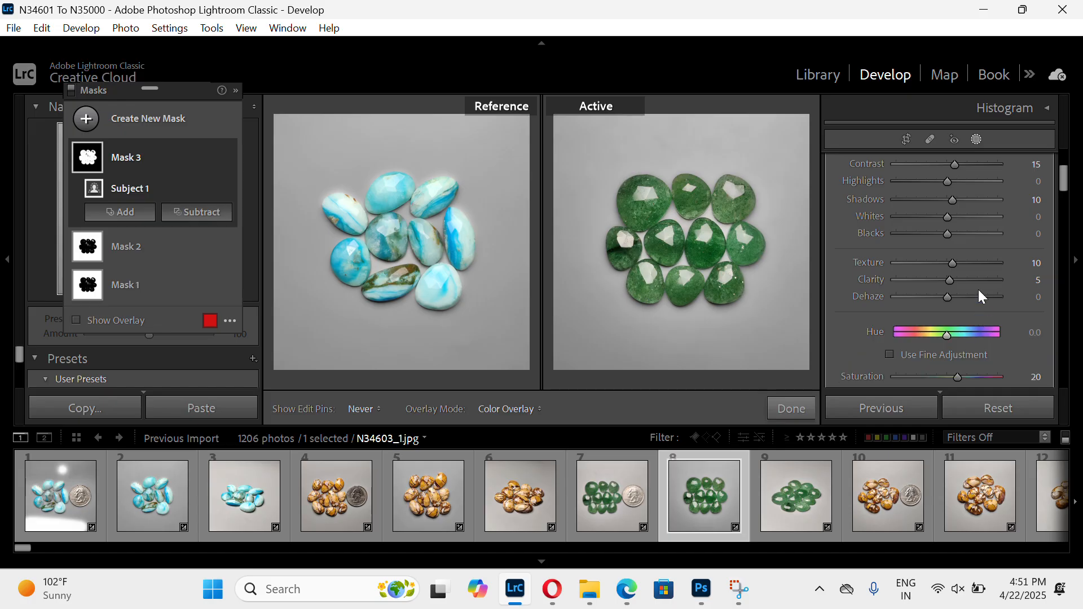
{"action": "left_click", "coordinate": [1033, 280]}
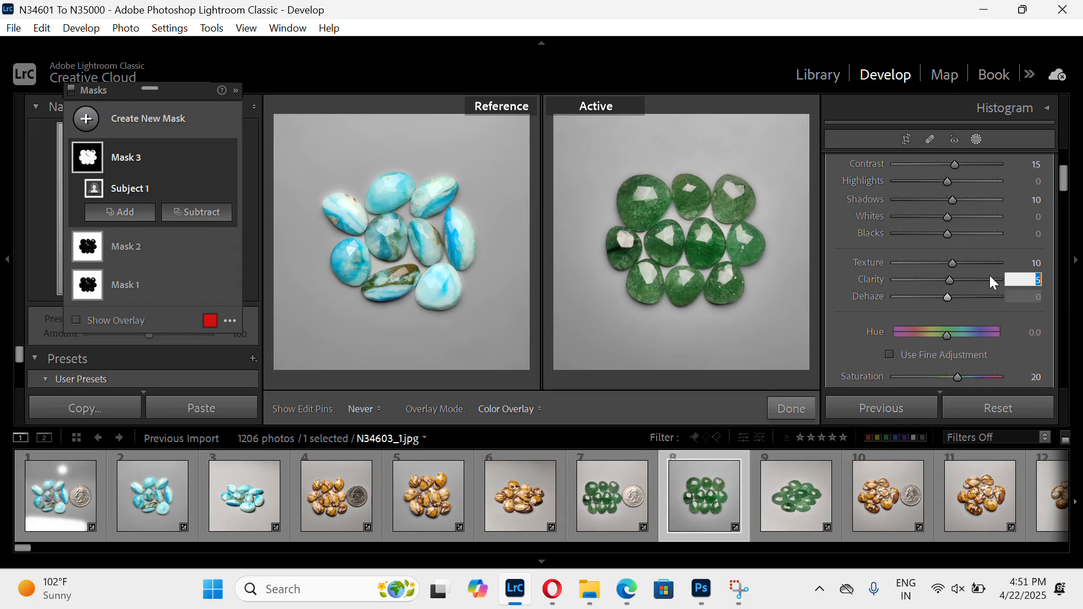
{"action": "left_click", "coordinate": [951, 282]}
{"action": "left_click_drag", "start_coordinate": [963, 281], "coordinate": [954, 285]}
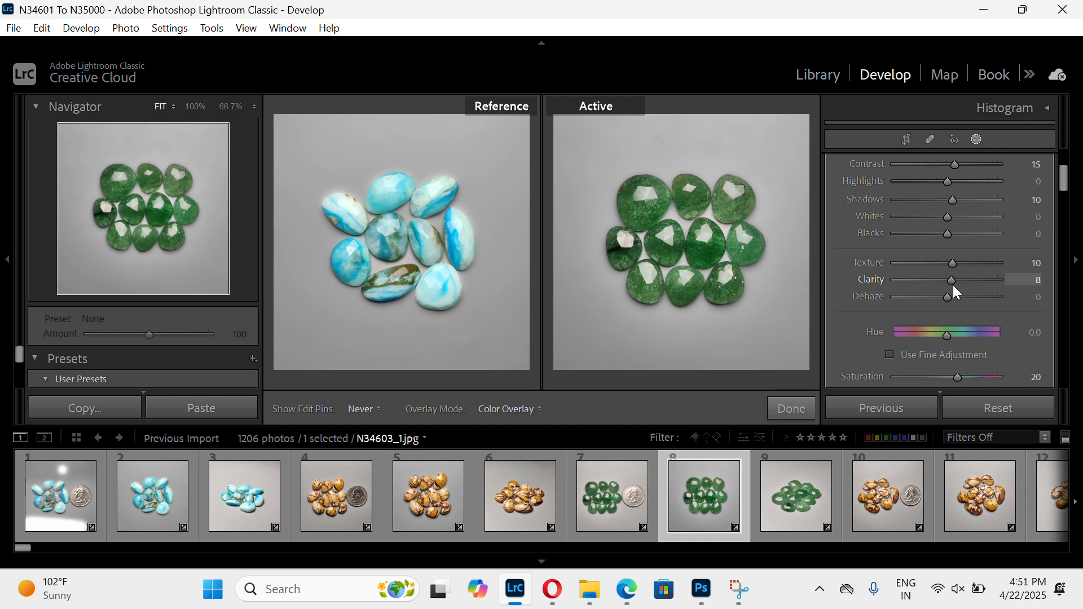
{"action": "key", "text": "shift+w"}
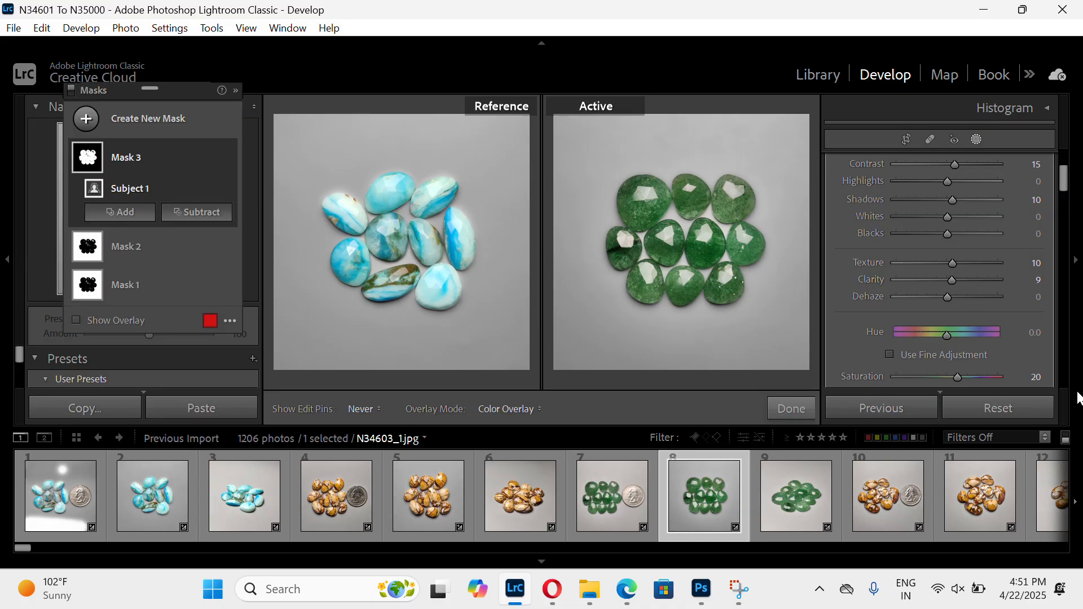
{"action": "left_click", "coordinate": [1039, 264]}
{"action": "left_click", "coordinate": [1040, 281]}
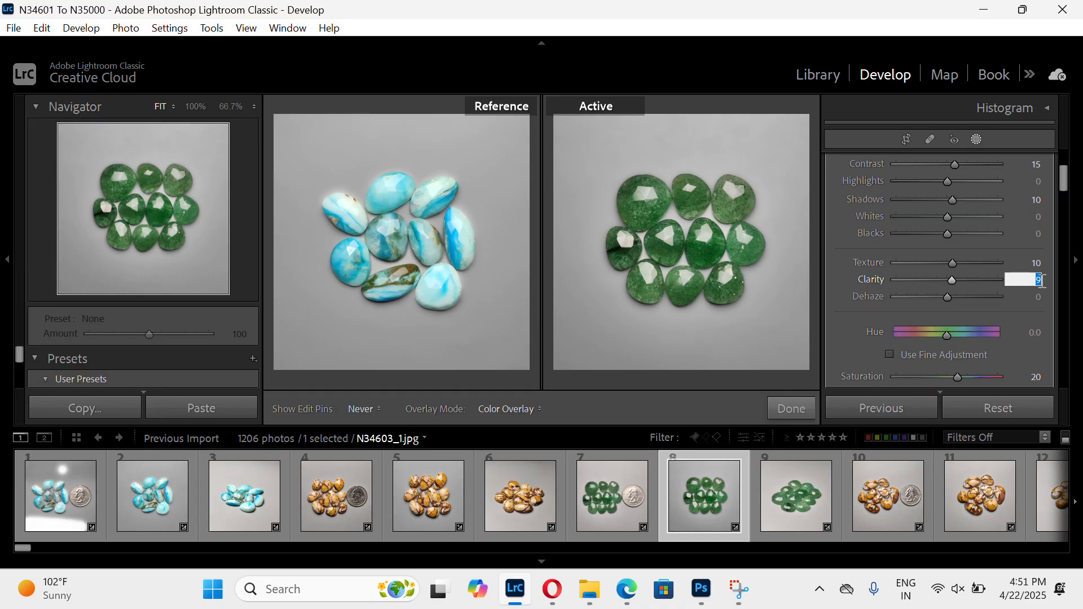
{"action": "type", "text": "5"}
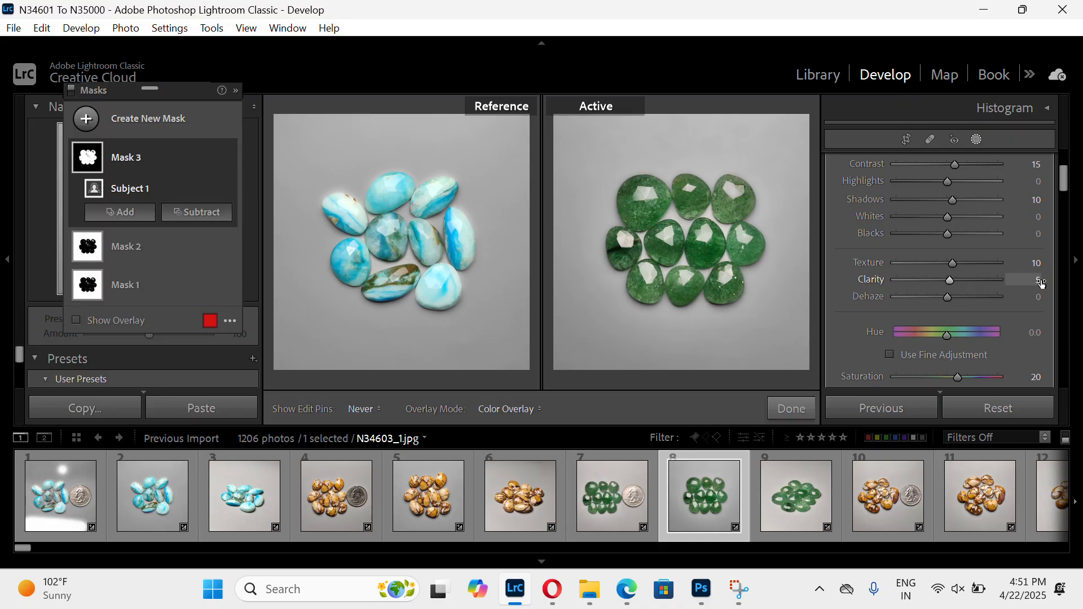
Re-enter 20 as Mask 3's Saturation
{"action": "scroll", "coordinate": [1006, 305], "scroll_direction": "down", "scroll_amount": 3}
{"action": "scroll", "coordinate": [1006, 305], "scroll_direction": "down", "scroll_amount": 2}
{"action": "left_click", "coordinate": [1037, 235]}
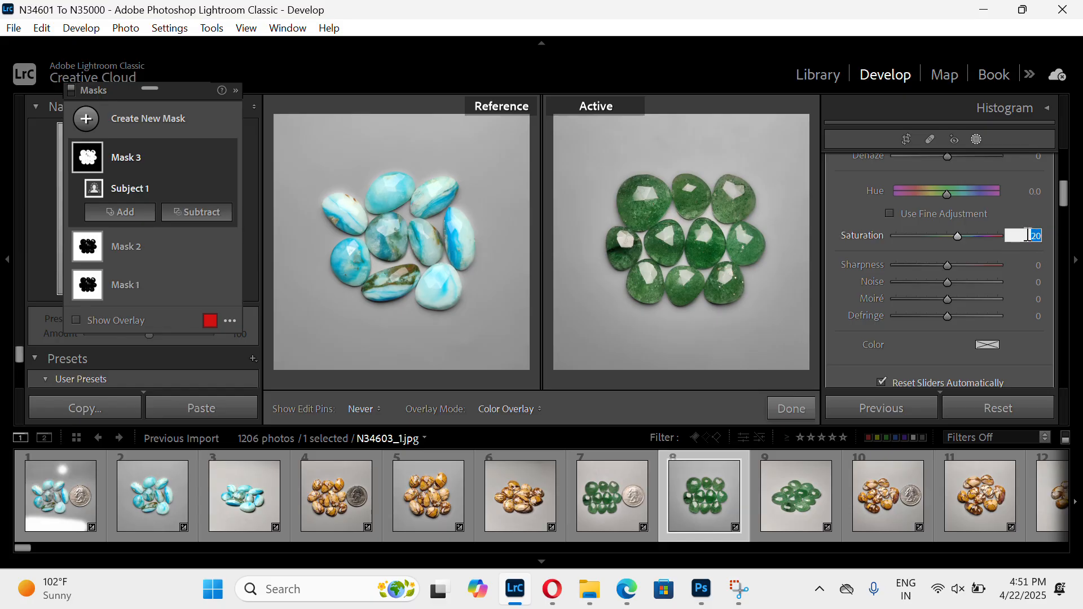
{"action": "type", "text": "020"}
{"action": "key", "text": "Return"}
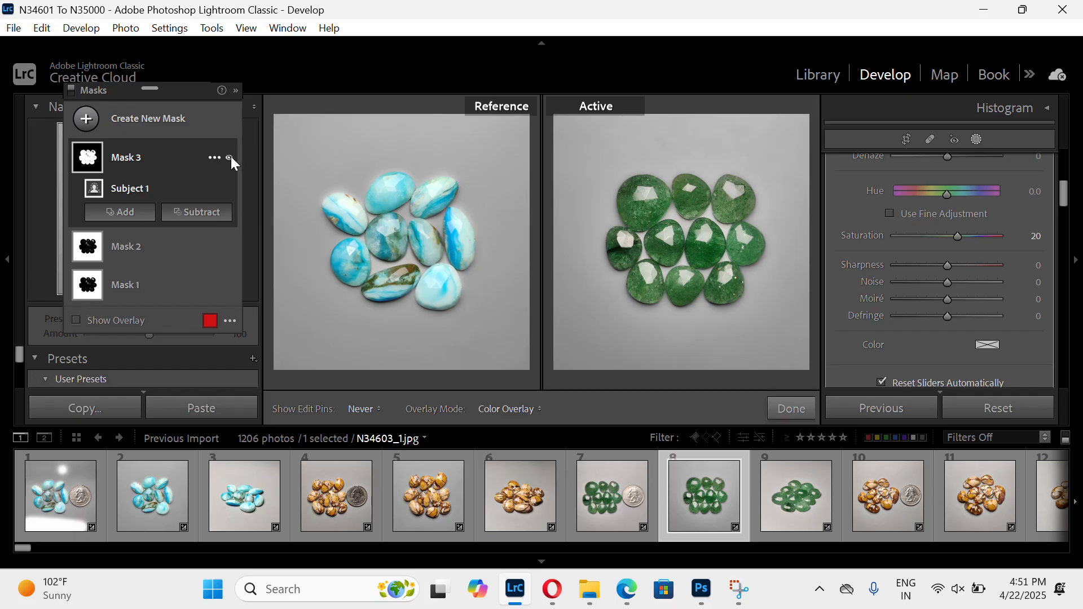
Compare the green stones with and without Mask 3's adjustments by toggling the mask's visibility several times
{"action": "left_click", "coordinate": [231, 157]}
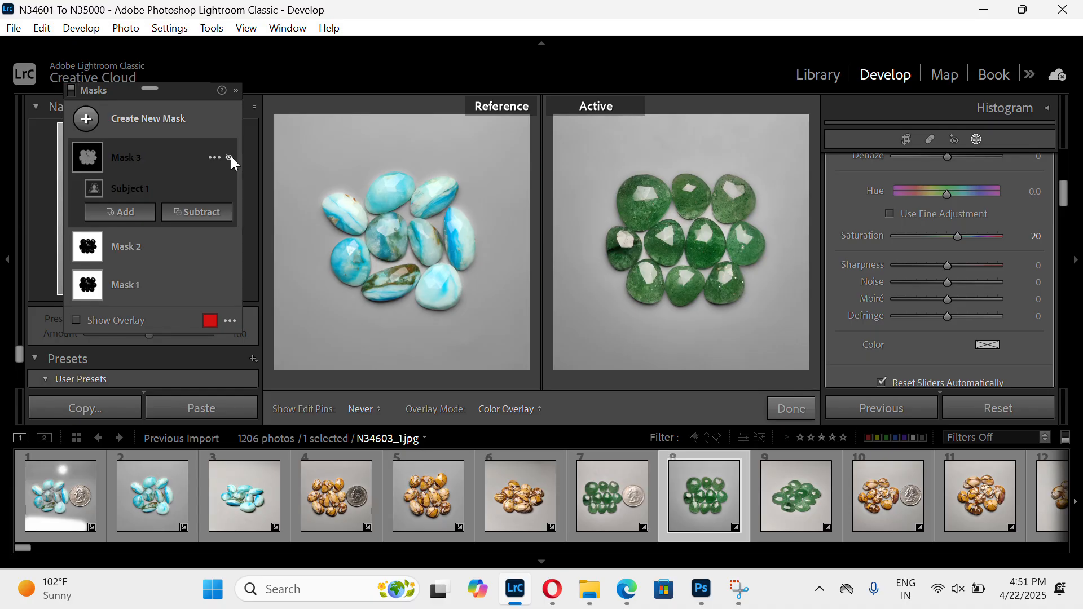
{"action": "left_click", "coordinate": [231, 157]}
{"action": "left_click", "coordinate": [231, 157]}
{"action": "left_click", "coordinate": [231, 157]}
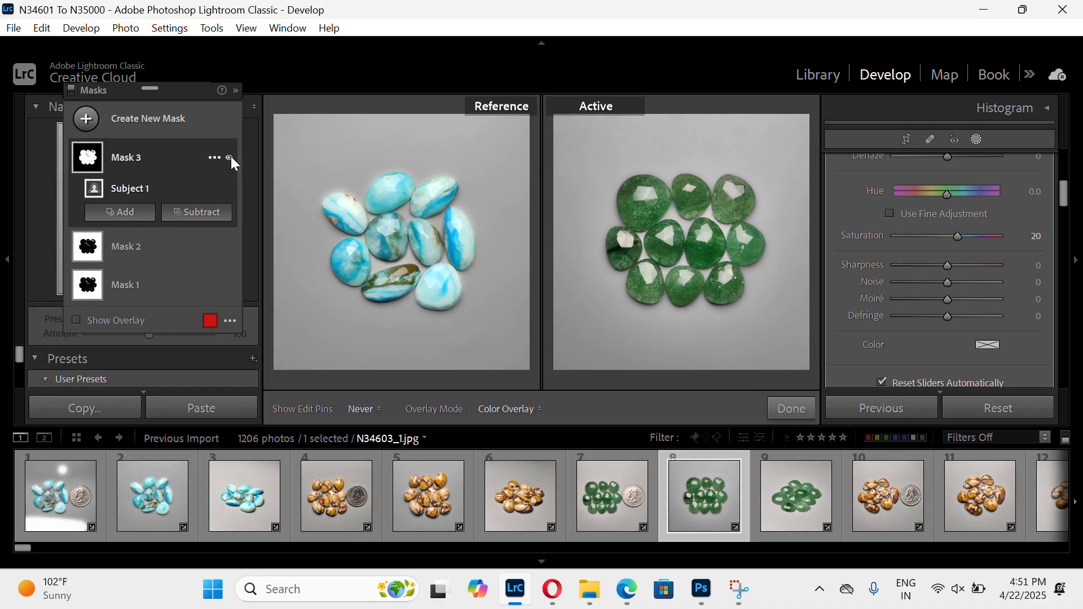
{"action": "left_click", "coordinate": [231, 157]}
{"action": "left_click", "coordinate": [231, 157]}
{"action": "left_click", "coordinate": [231, 158]}
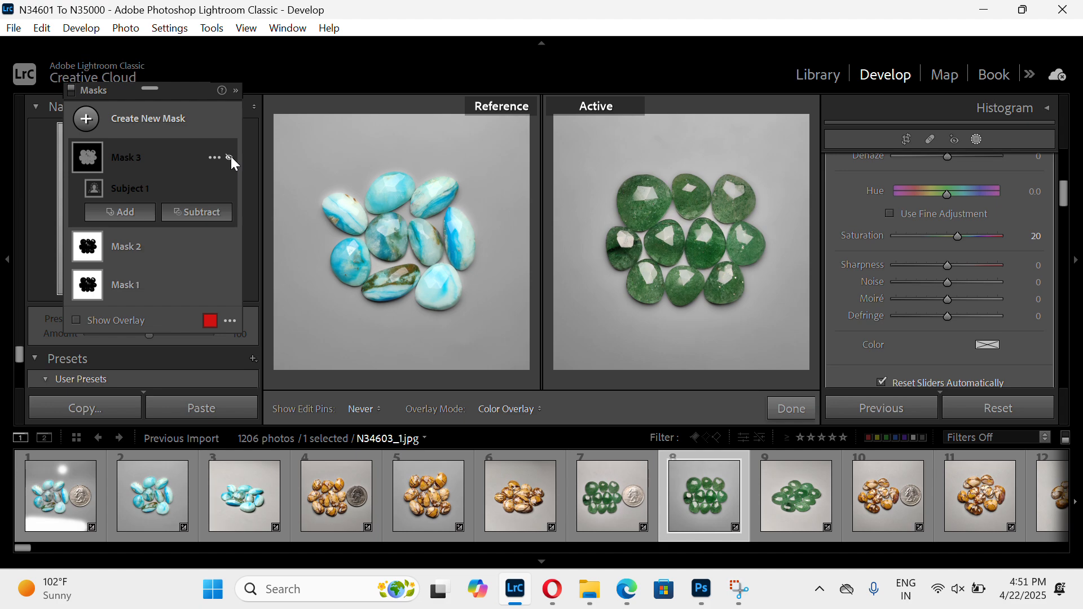
{"action": "left_click", "coordinate": [231, 157]}
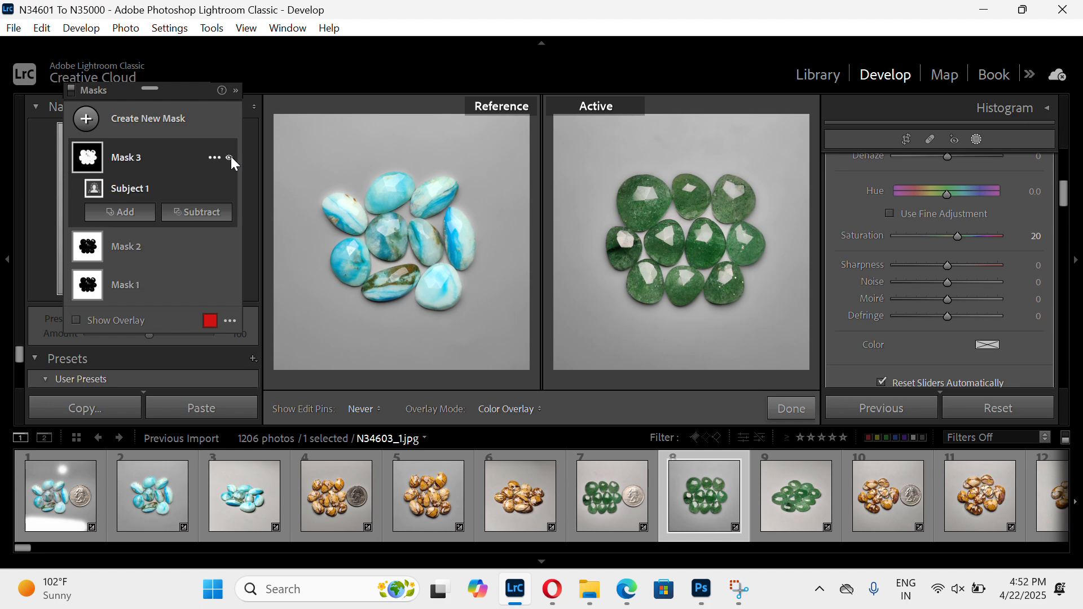
{"action": "left_click", "coordinate": [230, 158]}
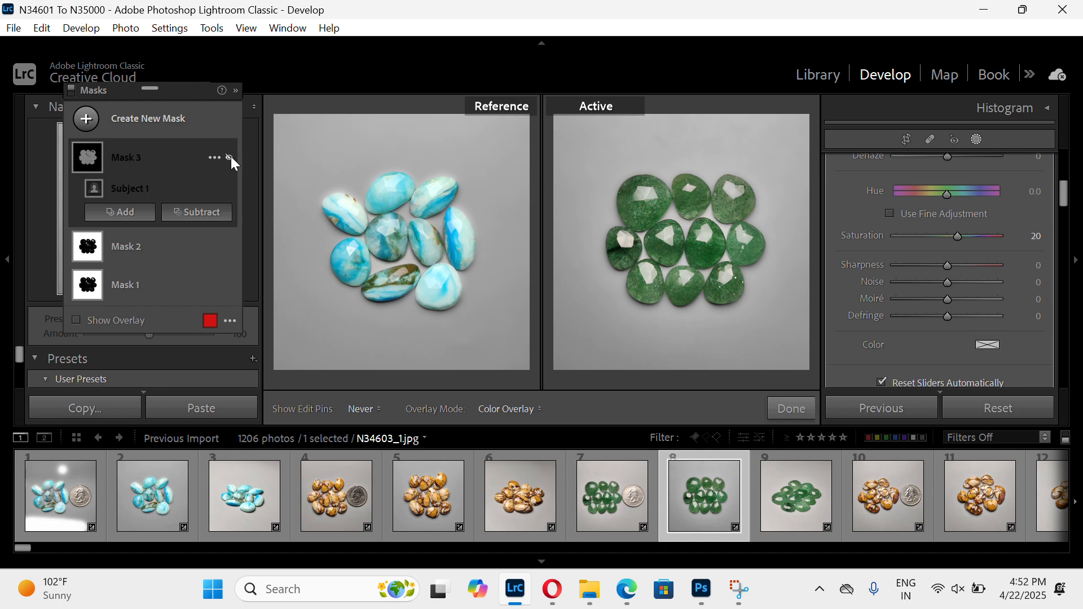
{"action": "left_click", "coordinate": [230, 158]}
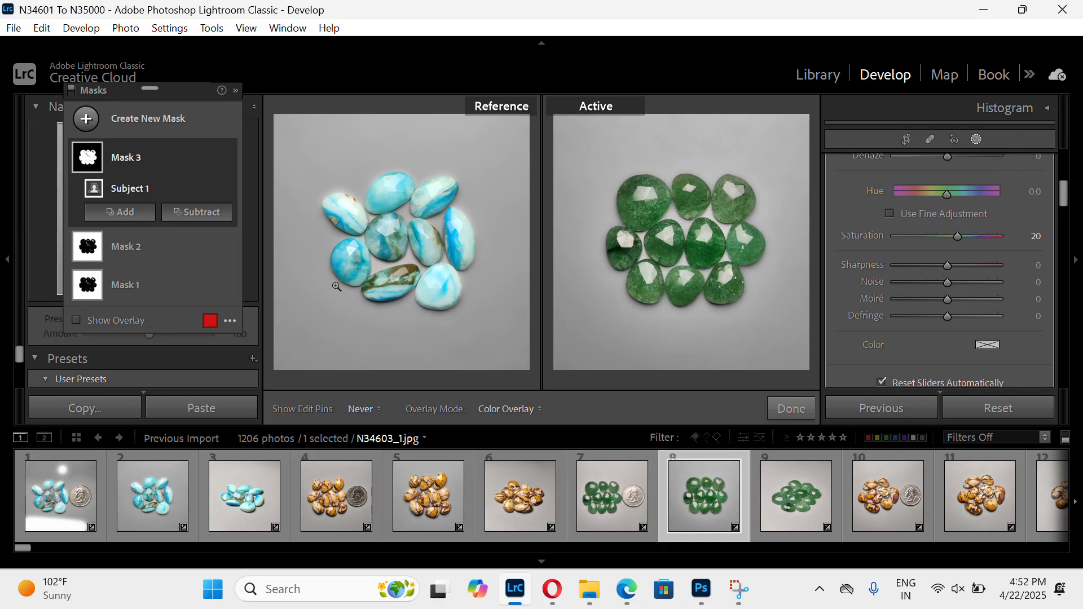
Try a stronger Saturation on Mask 3, compare it with the mask hidden, and lower the Saturation again
{"action": "scroll", "coordinate": [964, 290], "scroll_direction": "up", "scroll_amount": 2}
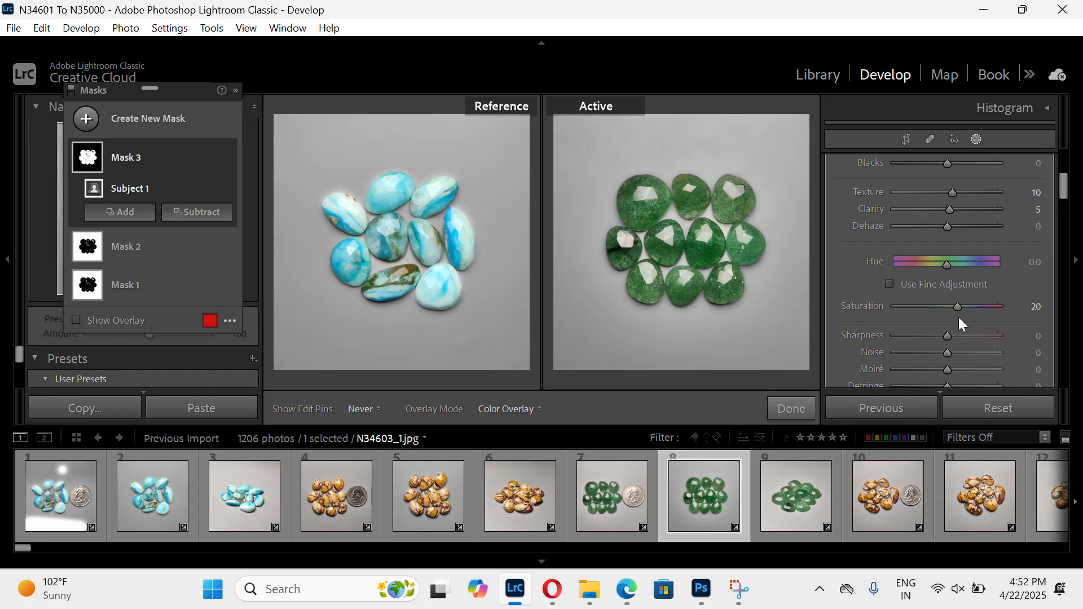
{"action": "left_click_drag", "start_coordinate": [962, 307], "coordinate": [974, 307]}
{"action": "left_click", "coordinate": [228, 157]}
{"action": "left_click", "coordinate": [228, 157]}
{"action": "left_click_drag", "start_coordinate": [968, 310], "coordinate": [953, 311]}
Subtract a Brush component from Mask 3 in N34603_1.jpg
{"action": "left_click", "coordinate": [197, 213]}
{"action": "left_click", "coordinate": [202, 303]}
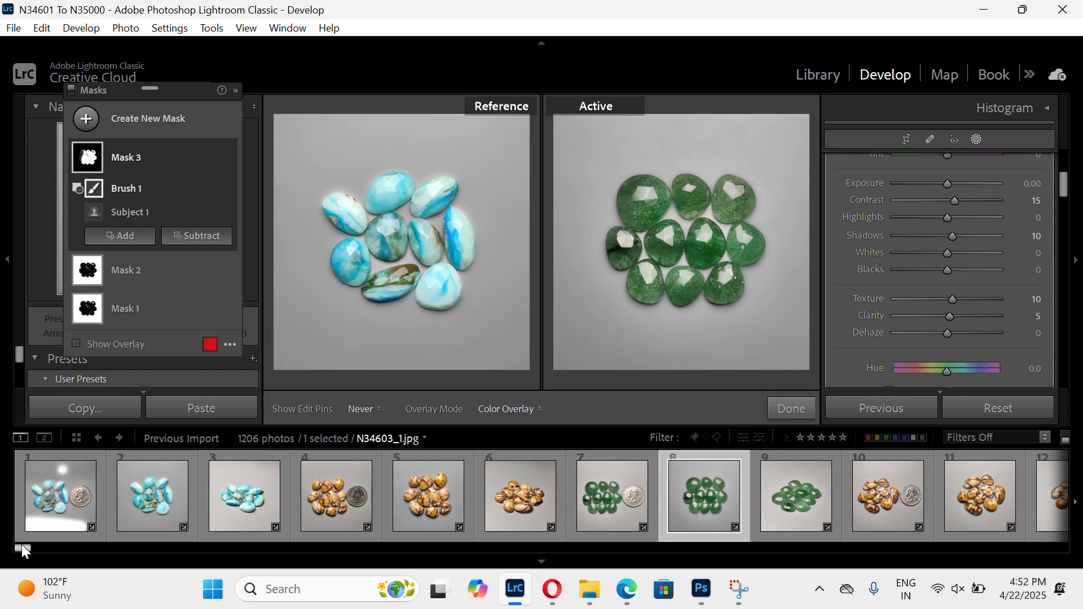
Make the copper-coloured stones photo N34605_1.jpg active and update all of its missing AI masks
{"action": "left_click_drag", "start_coordinate": [21, 544], "coordinate": [29, 543]}
{"action": "left_click", "coordinate": [354, 506]}
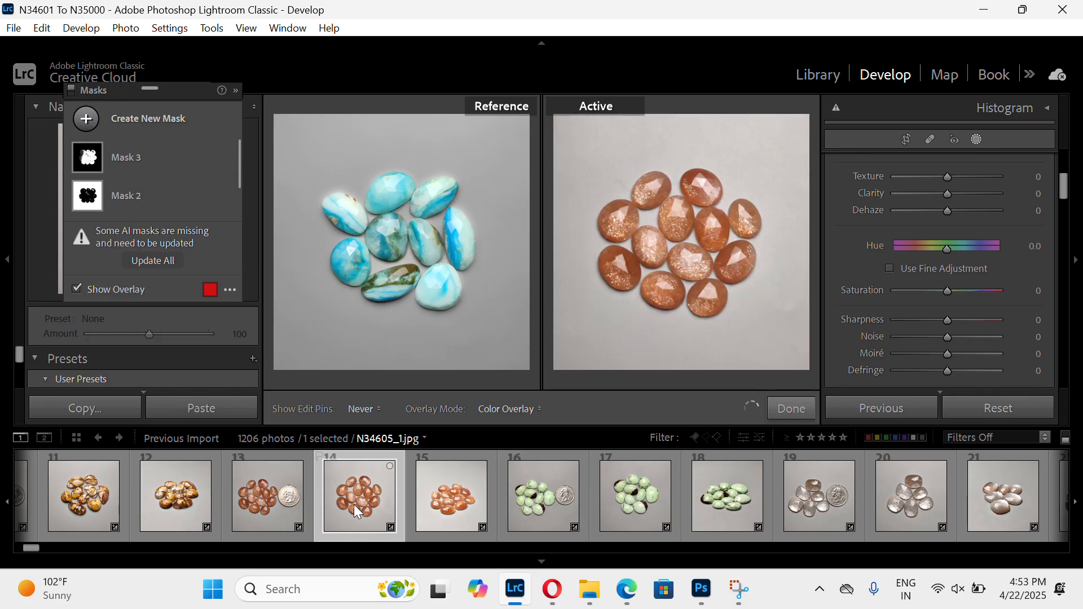
{"action": "left_click", "coordinate": [167, 261]}
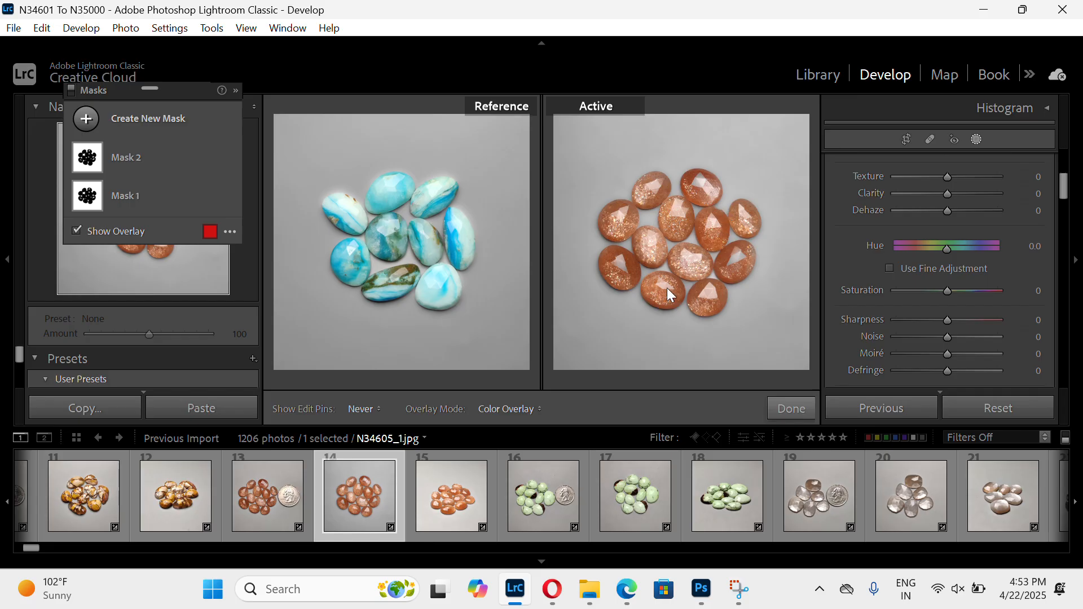
Select Mask 1 of N34605_1.jpg and show its overlay to examine the masked background
{"action": "left_click", "coordinate": [134, 202]}
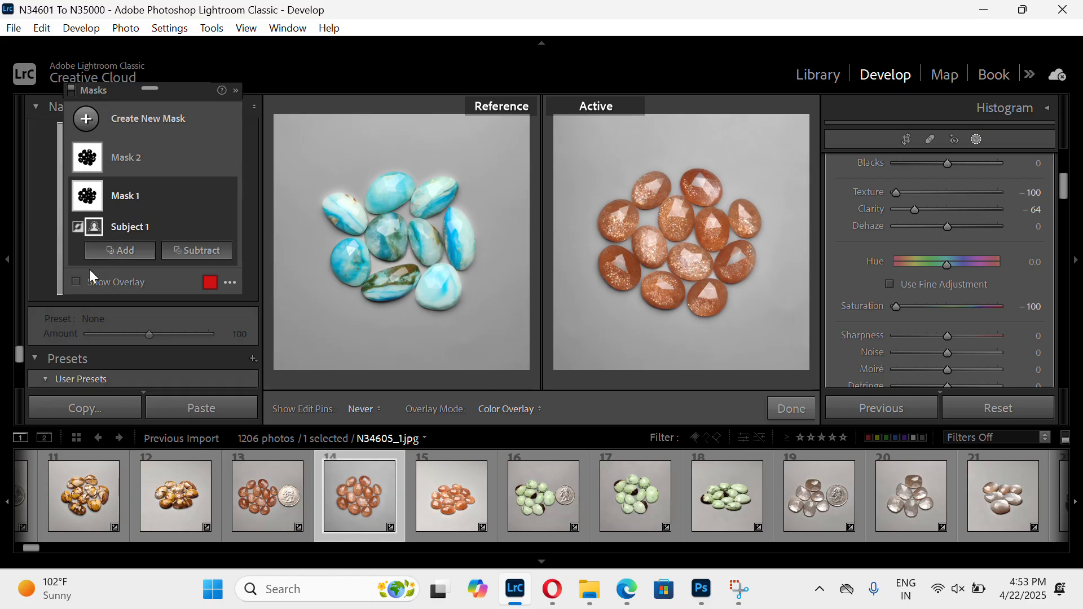
{"action": "left_click", "coordinate": [76, 282]}
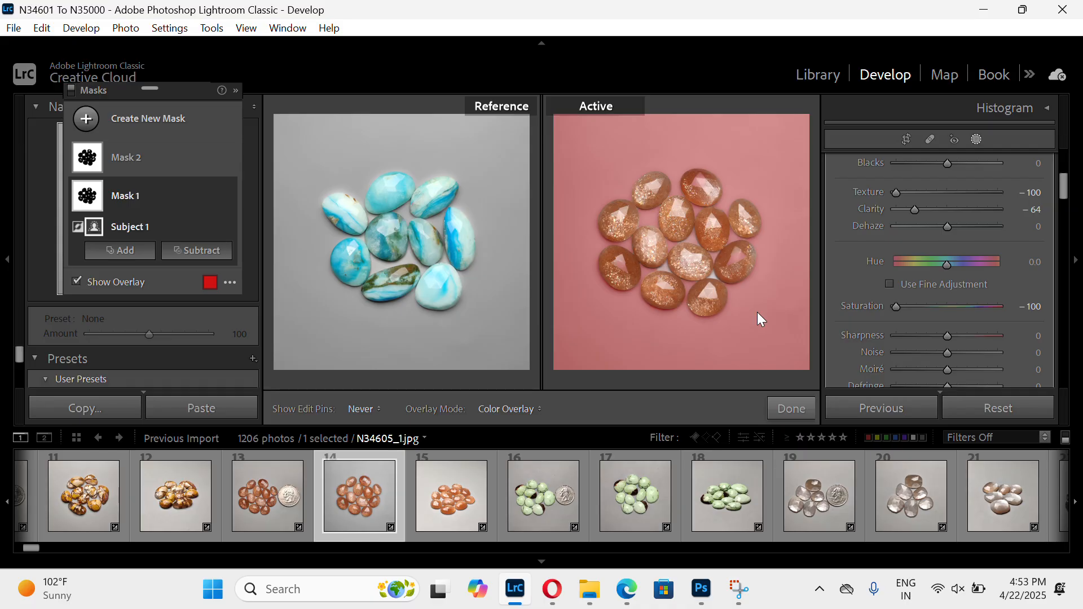
Subtract a Brush component from Mask 1 of N34605_1.jpg, set its Feather to 3, and paint over spots on the copper-coloured stones
{"action": "left_click", "coordinate": [202, 254]}
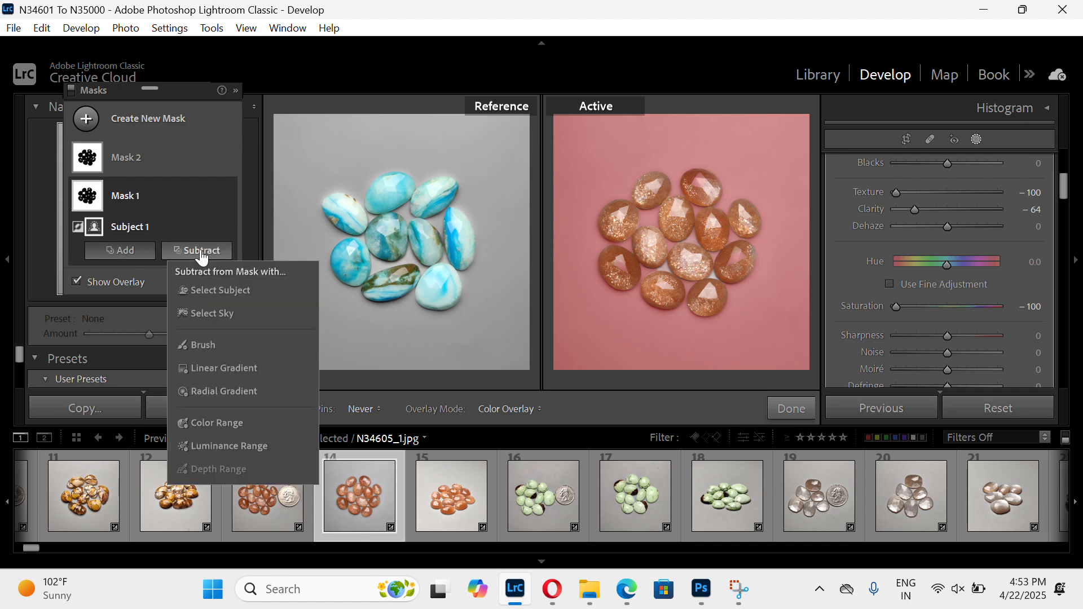
{"action": "left_click", "coordinate": [211, 347]}
{"action": "scroll", "coordinate": [884, 244], "scroll_direction": "down", "scroll_amount": 1}
{"action": "scroll", "coordinate": [884, 244], "scroll_direction": "up", "scroll_amount": 2}
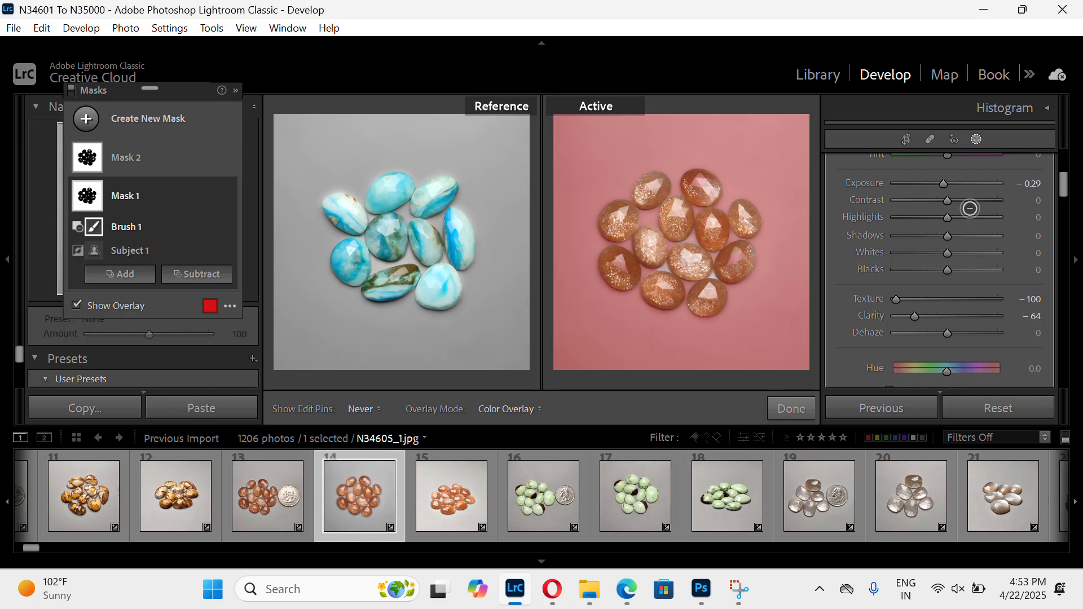
{"action": "scroll", "coordinate": [967, 222], "scroll_direction": "up", "scroll_amount": 3}
{"action": "scroll", "coordinate": [914, 219], "scroll_direction": "down", "scroll_amount": 5}
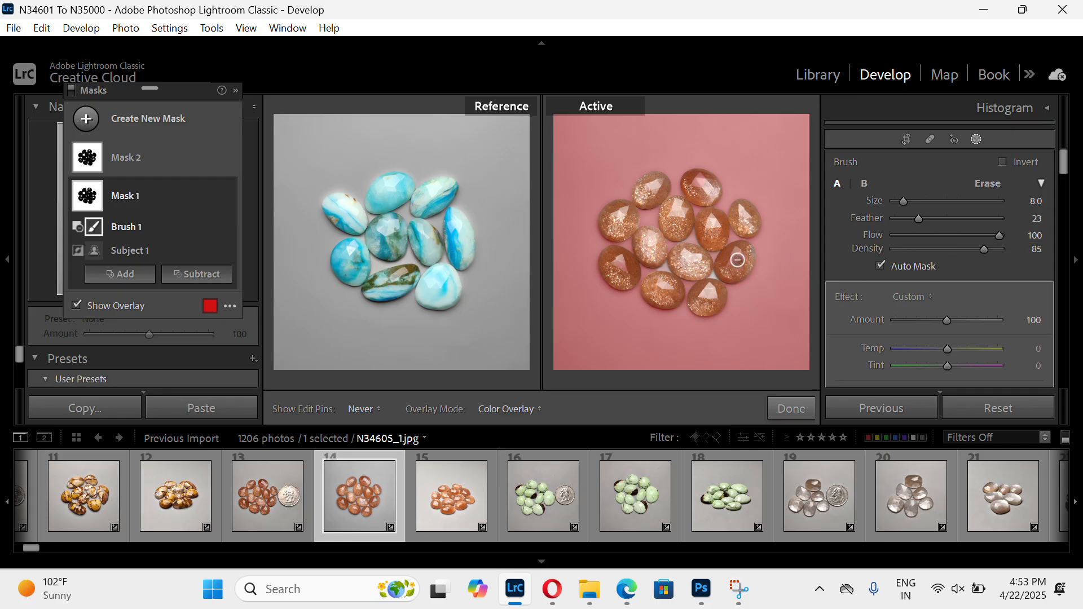
{"action": "mouse_move", "coordinate": [731, 268]}
{"action": "left_mouse_down"}
{"action": "mouse_move", "coordinate": [733, 252]}
{"action": "mouse_move", "coordinate": [722, 271]}
{"action": "mouse_move", "coordinate": [733, 253]}
{"action": "left_mouse_up"}
{"action": "left_click_drag", "start_coordinate": [914, 217], "coordinate": [893, 218]}
{"action": "mouse_move", "coordinate": [693, 186]}
{"action": "left_mouse_down"}
{"action": "mouse_move", "coordinate": [699, 178]}
{"action": "mouse_move", "coordinate": [687, 185]}
{"action": "mouse_move", "coordinate": [709, 195]}
{"action": "mouse_move", "coordinate": [699, 180]}
{"action": "left_mouse_up"}
{"action": "left_click_drag", "start_coordinate": [618, 264], "coordinate": [624, 273]}
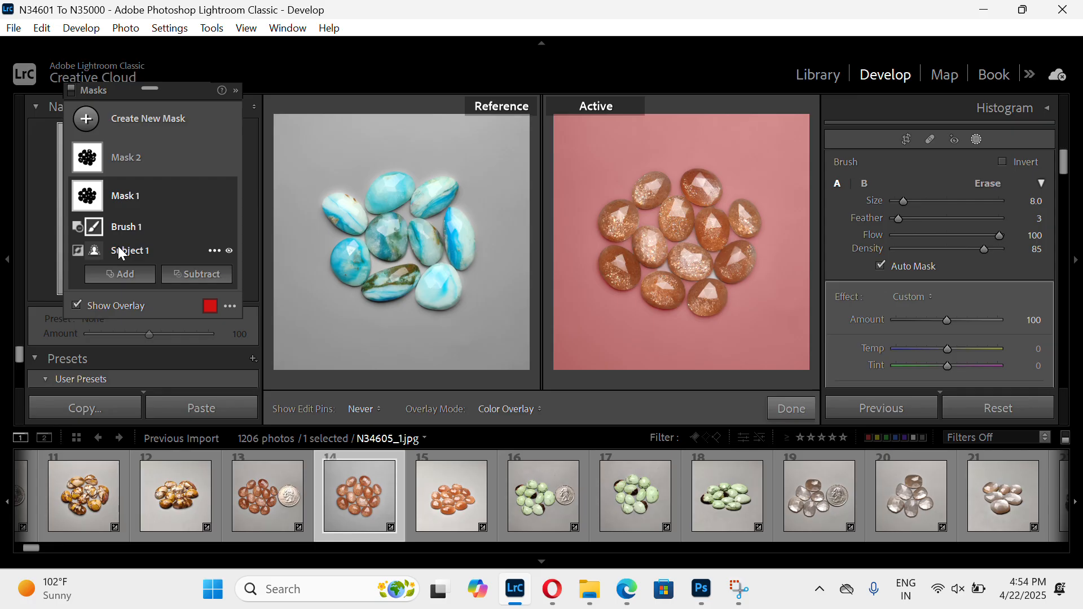
Copy the Brush 1 component from Mask 1 into Mask 2 and create a new Select Subject mask for the stones
{"action": "mouse_move", "coordinate": [100, 241]}
{"action": "left_mouse_down"}
{"action": "mouse_move", "coordinate": [103, 161]}
{"action": "mouse_move", "coordinate": [116, 157]}
{"action": "left_mouse_up"}
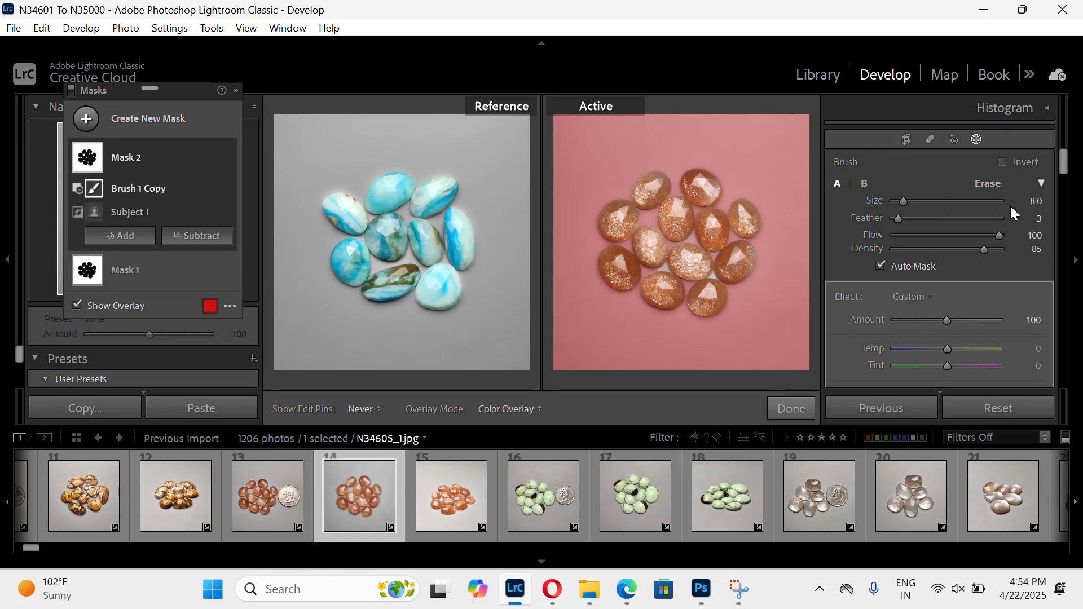
{"action": "left_click", "coordinate": [74, 306]}
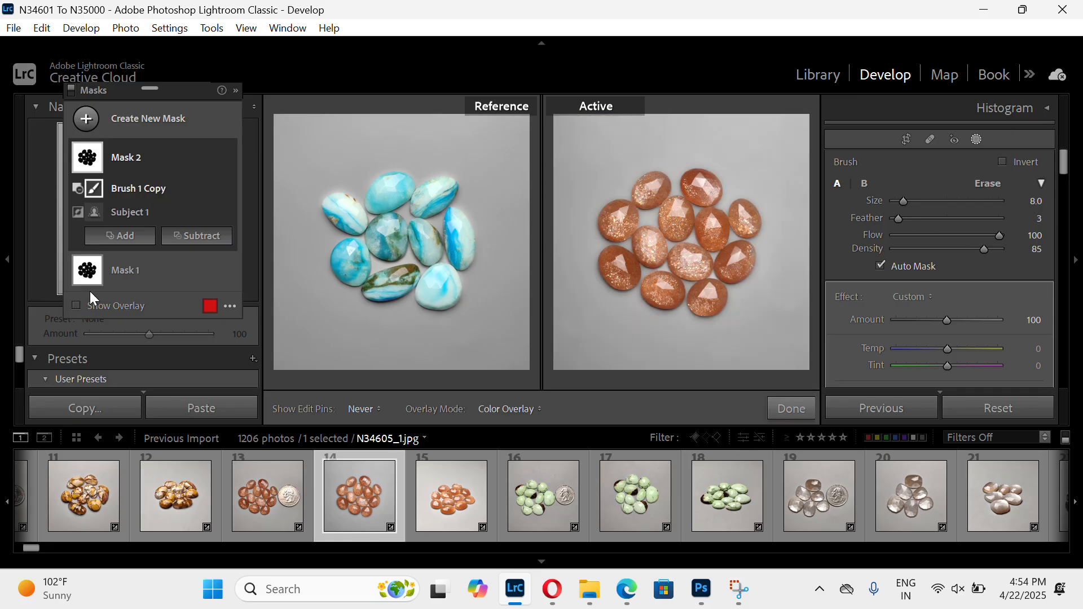
{"action": "left_click", "coordinate": [90, 119]}
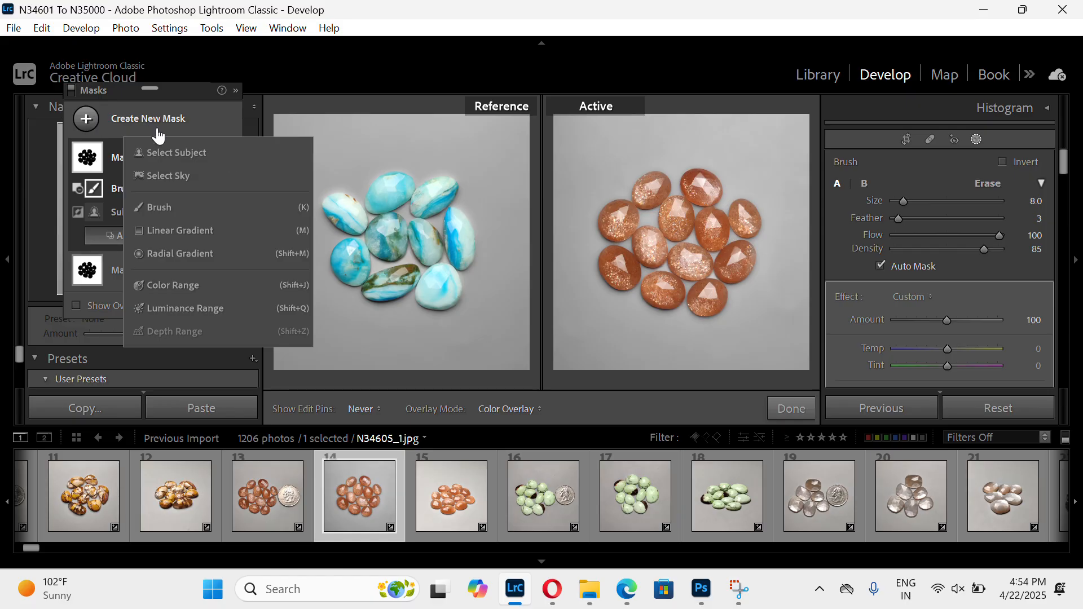
{"action": "left_click", "coordinate": [184, 151]}
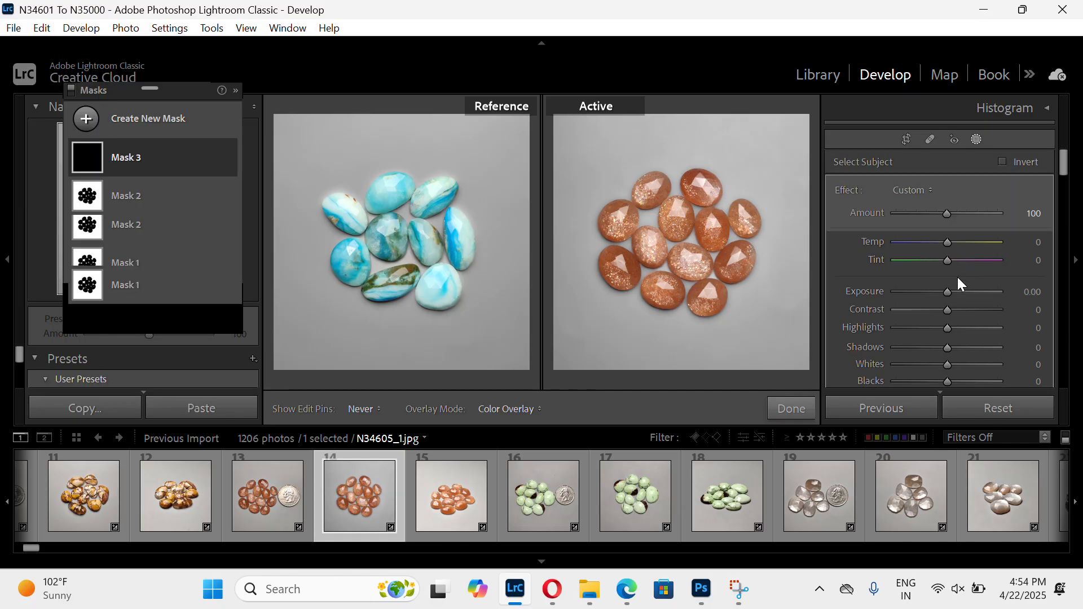
{"action": "left_click", "coordinate": [983, 140]}
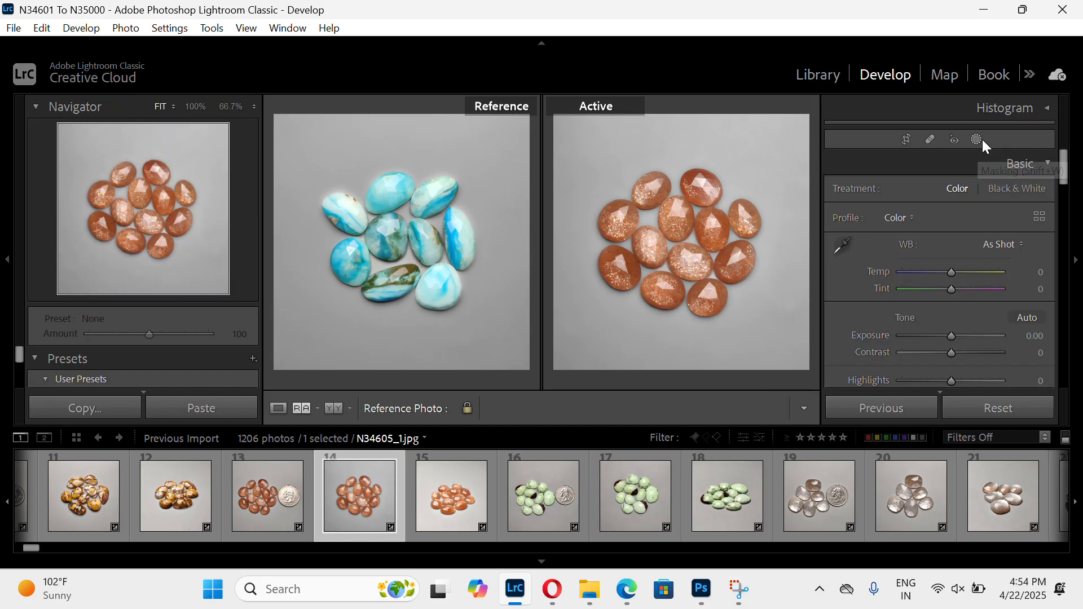
{"action": "left_click", "coordinate": [978, 139]}
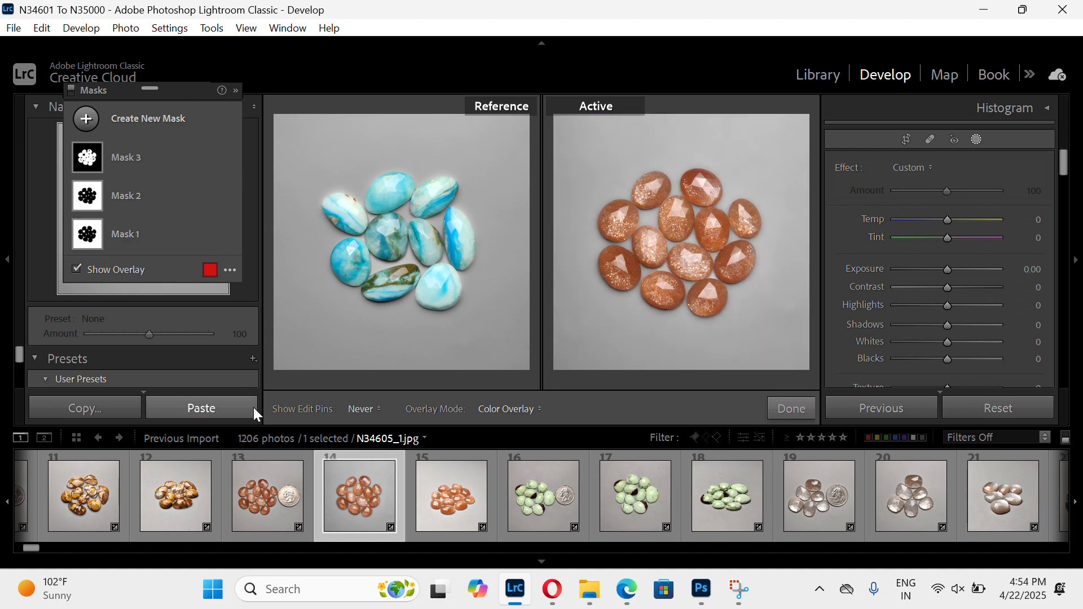
{"action": "mouse_move", "coordinate": [377, 488]}
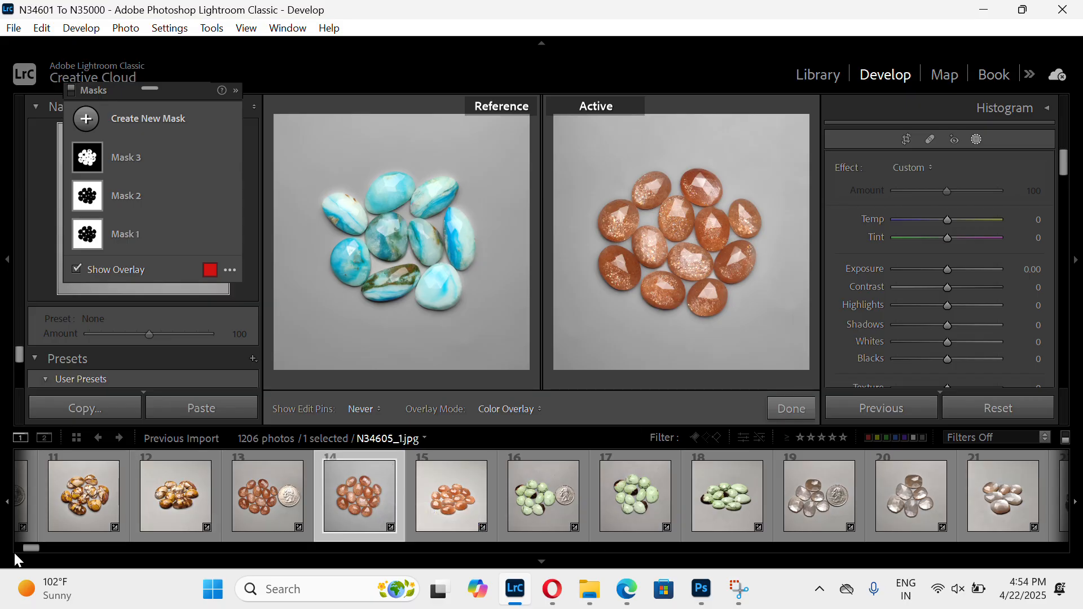
{"action": "scroll", "coordinate": [32, 546], "scroll_direction": "down", "scroll_amount": 3}
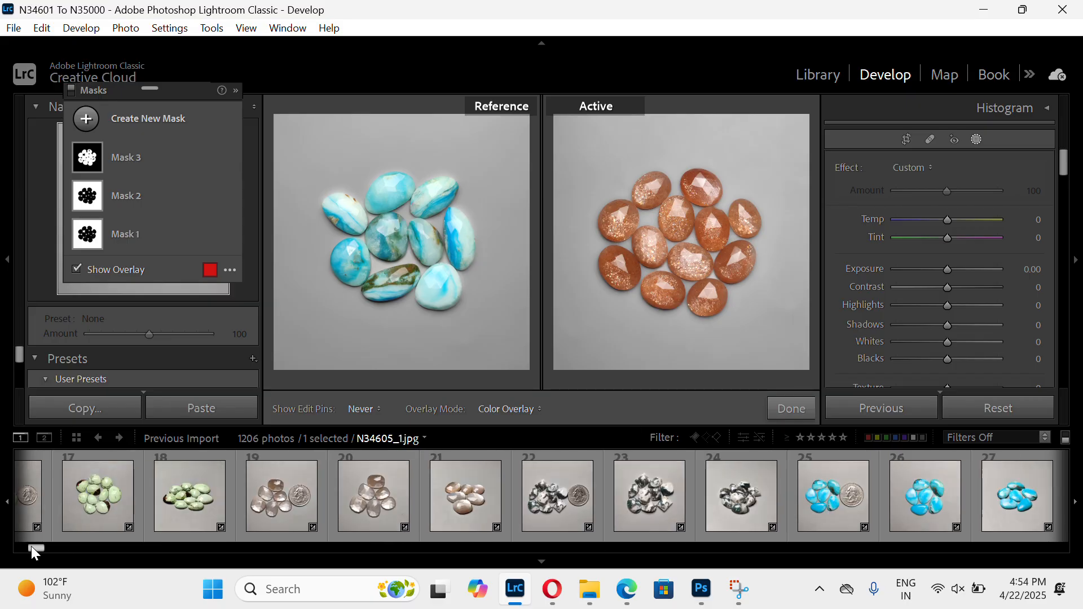
{"action": "left_click", "coordinate": [856, 484], "text": "shift"}
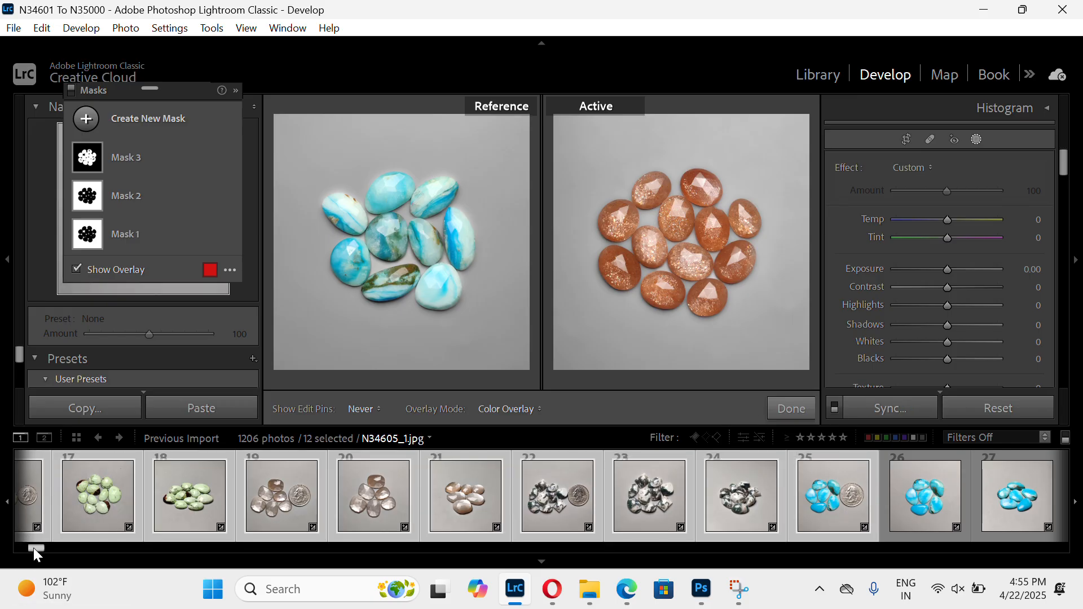
{"action": "left_click_drag", "start_coordinate": [33, 547], "coordinate": [27, 545]}
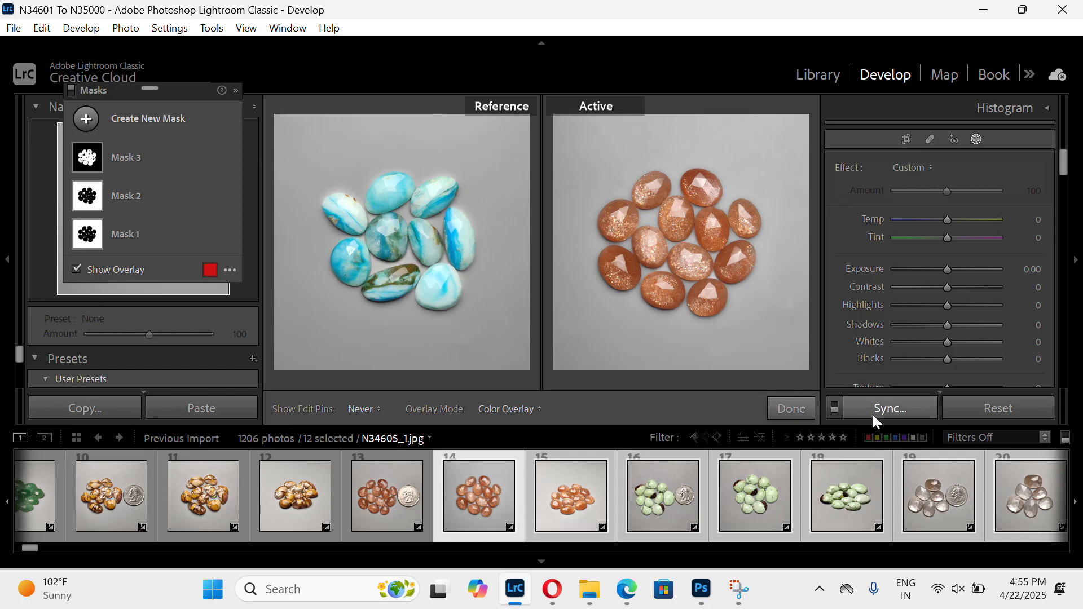
{"action": "left_click", "coordinate": [394, 497]}
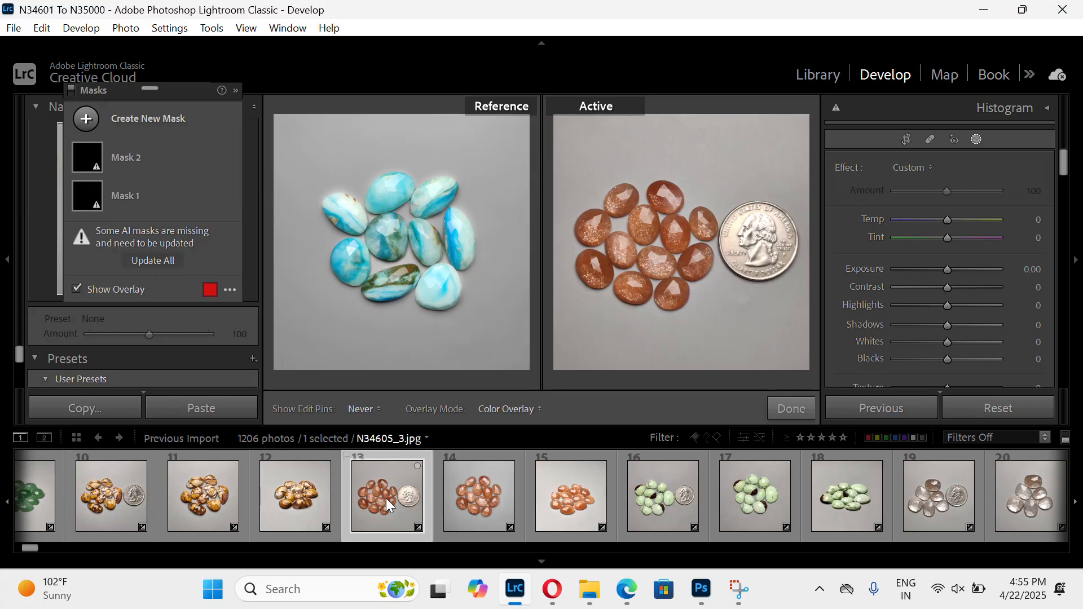
Make N34605_1.jpg active, extend the selection from photo 14 through photo 21, and turn on Auto Sync
{"action": "left_click", "coordinate": [509, 490]}
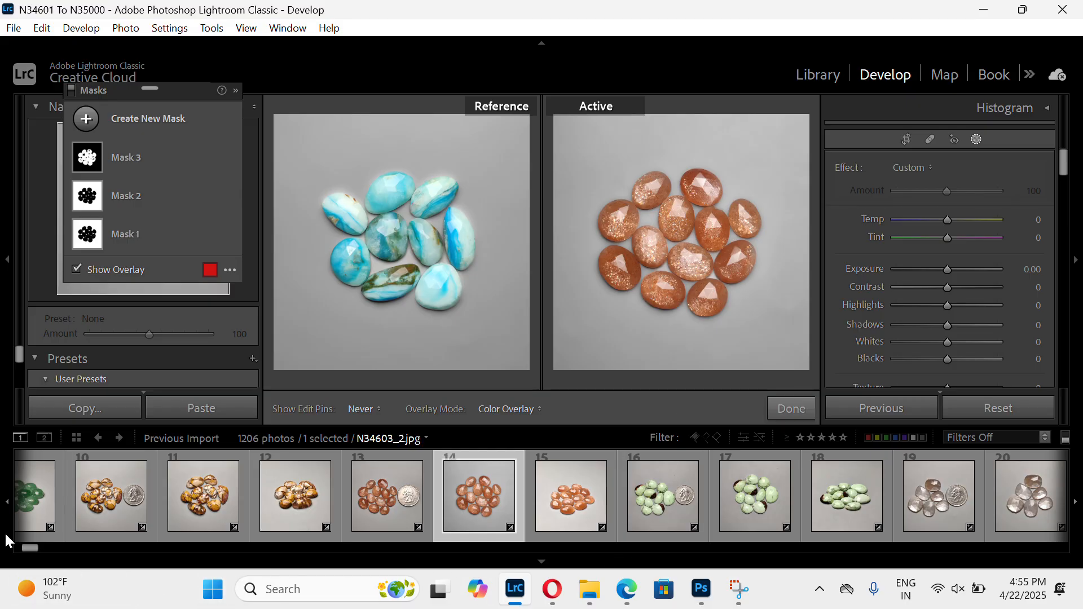
{"action": "left_click_drag", "start_coordinate": [32, 549], "coordinate": [46, 550]}
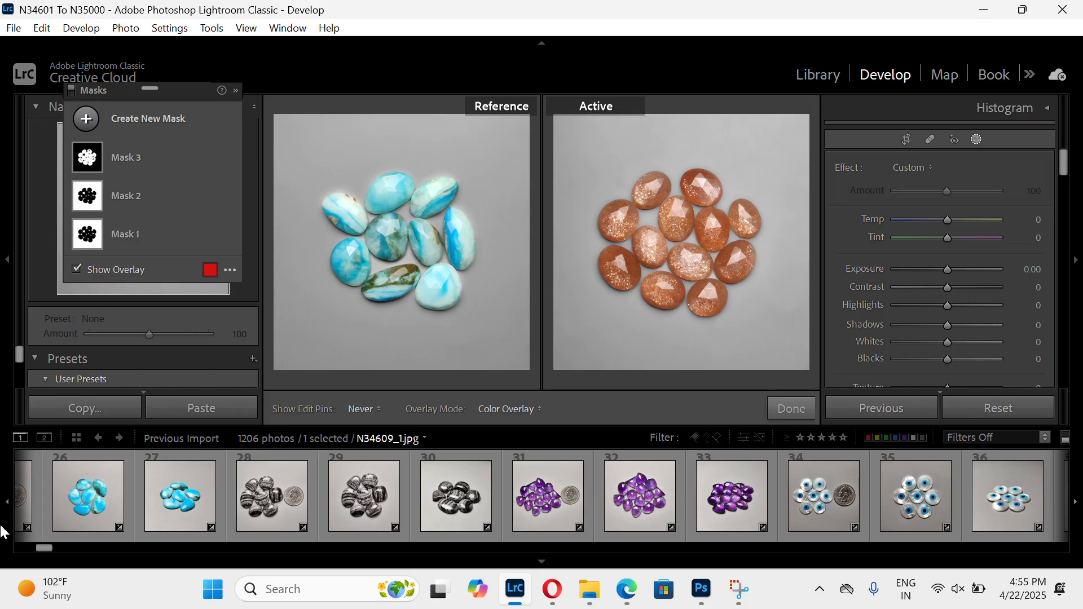
{"action": "left_click_drag", "start_coordinate": [49, 539], "coordinate": [33, 549]}
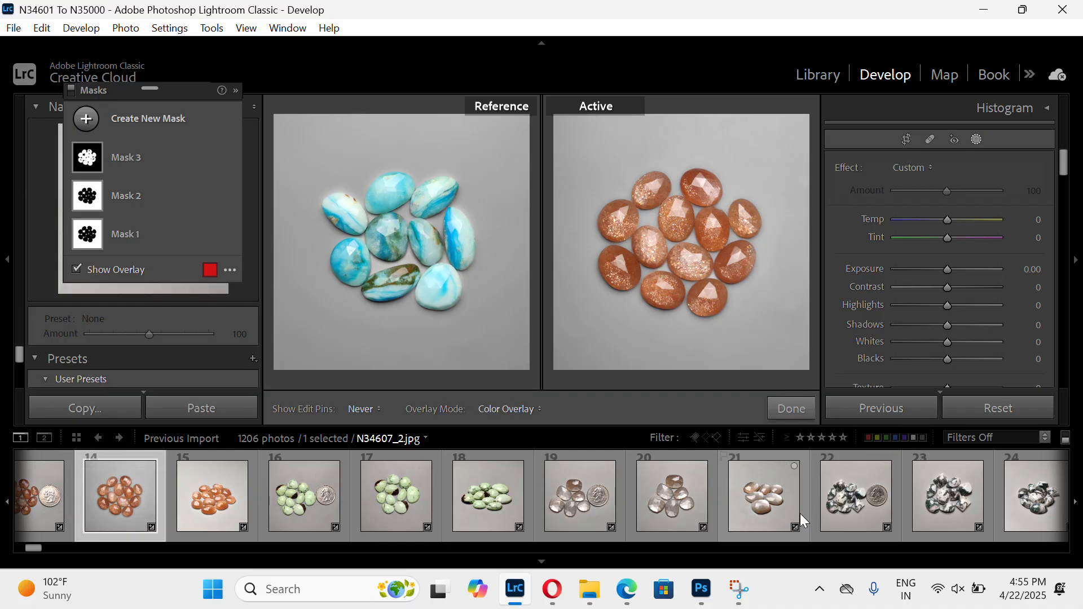
{"action": "left_click", "coordinate": [778, 506], "text": "shift"}
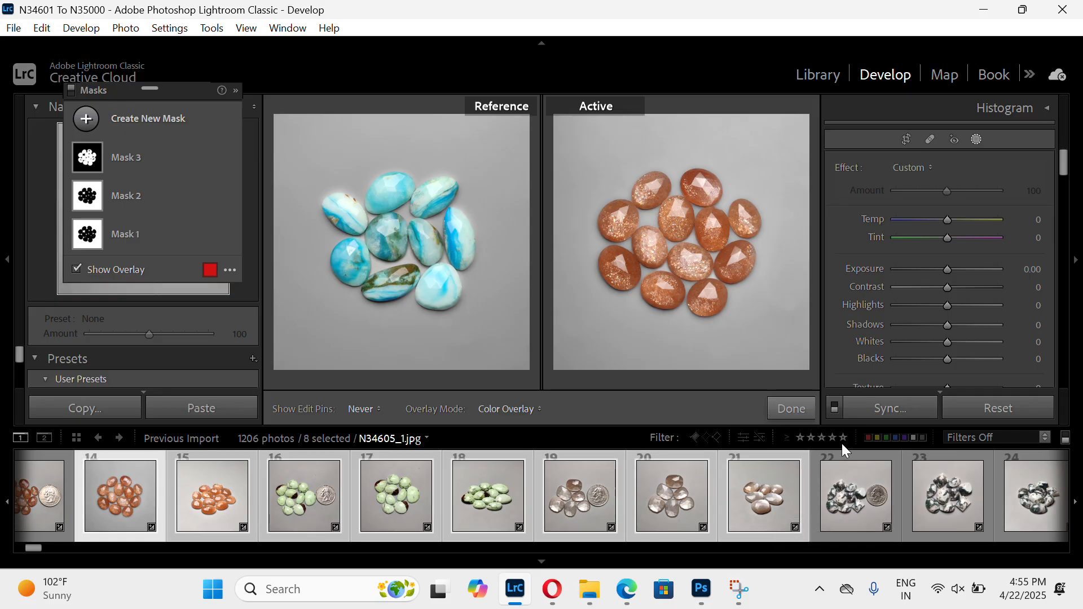
{"action": "left_click", "coordinate": [834, 410]}
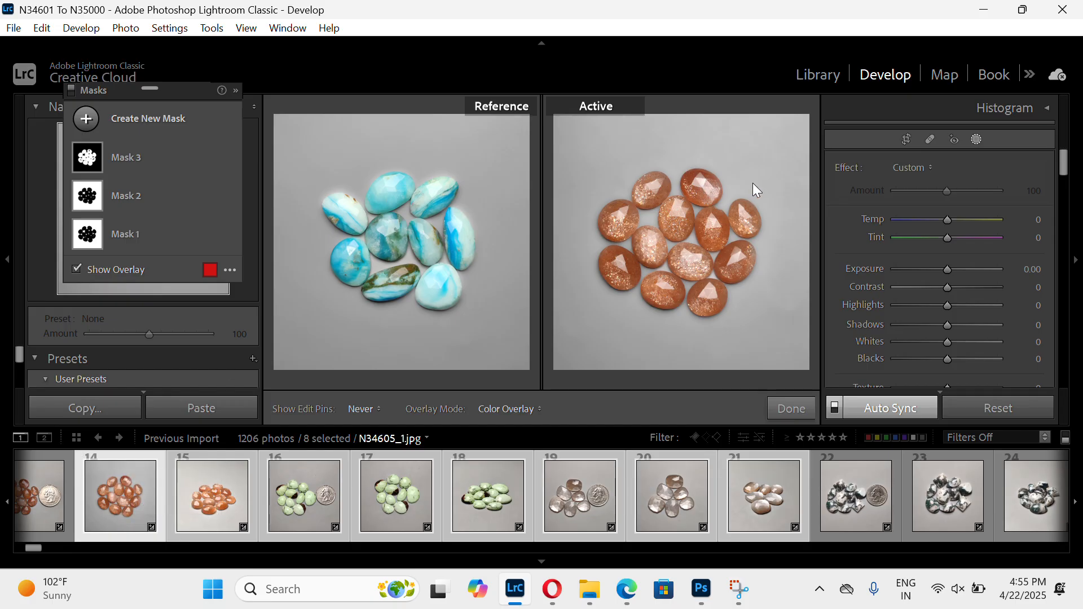
Crop the selected photos tighter around the stones, keeping the original aspect, and reposition the image inside the crop frame
{"action": "key", "text": "r"}
{"action": "left_click", "coordinate": [705, 284]}
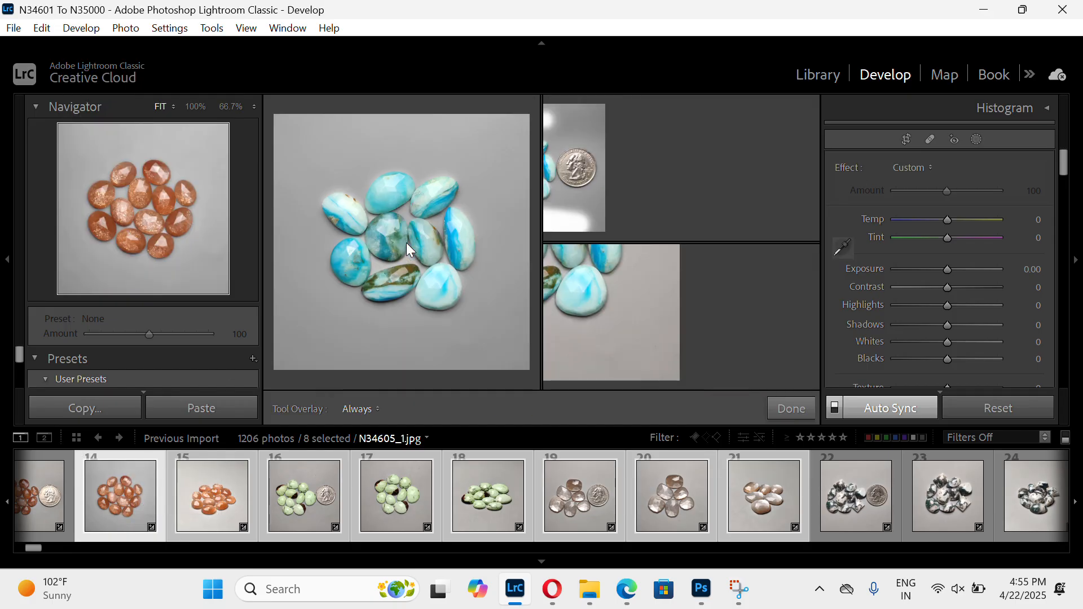
{"action": "left_click_drag", "start_coordinate": [408, 247], "coordinate": [506, 261]}
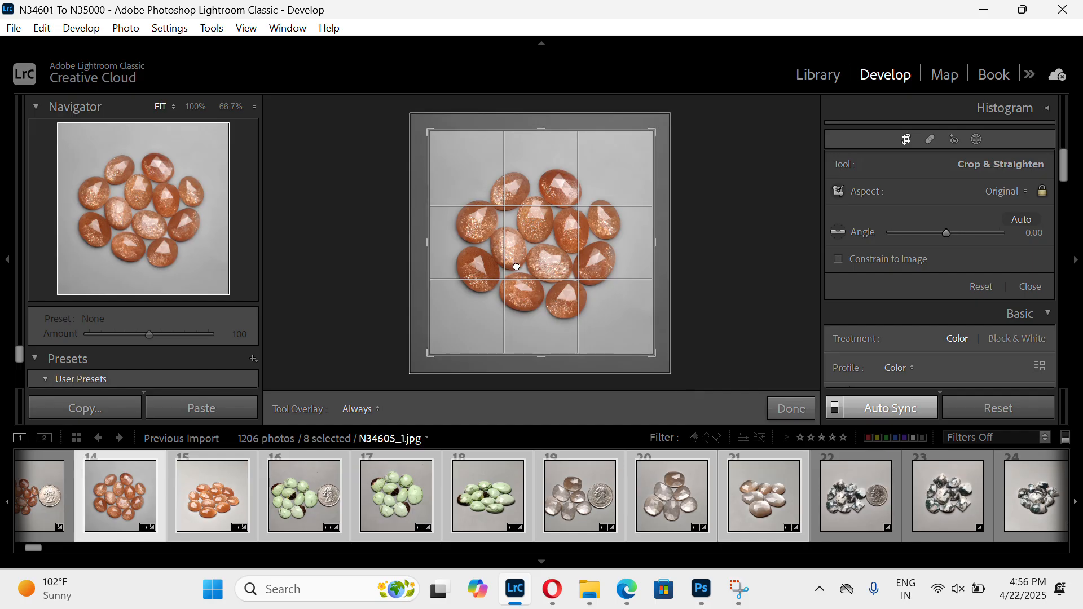
{"action": "left_click_drag", "start_coordinate": [511, 266], "coordinate": [520, 263]}
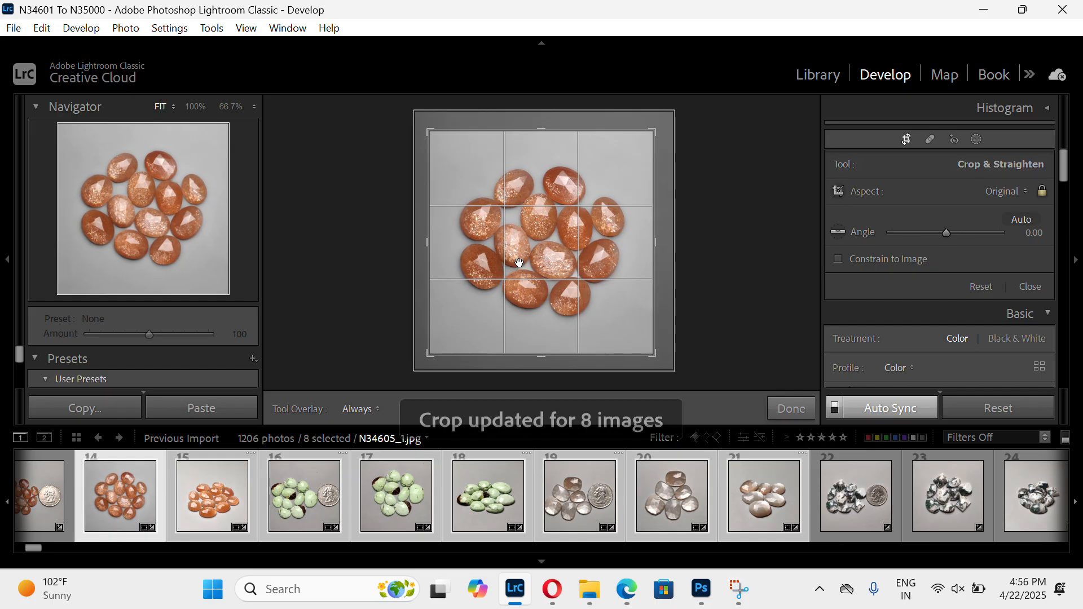
{"action": "key", "text": "Return"}
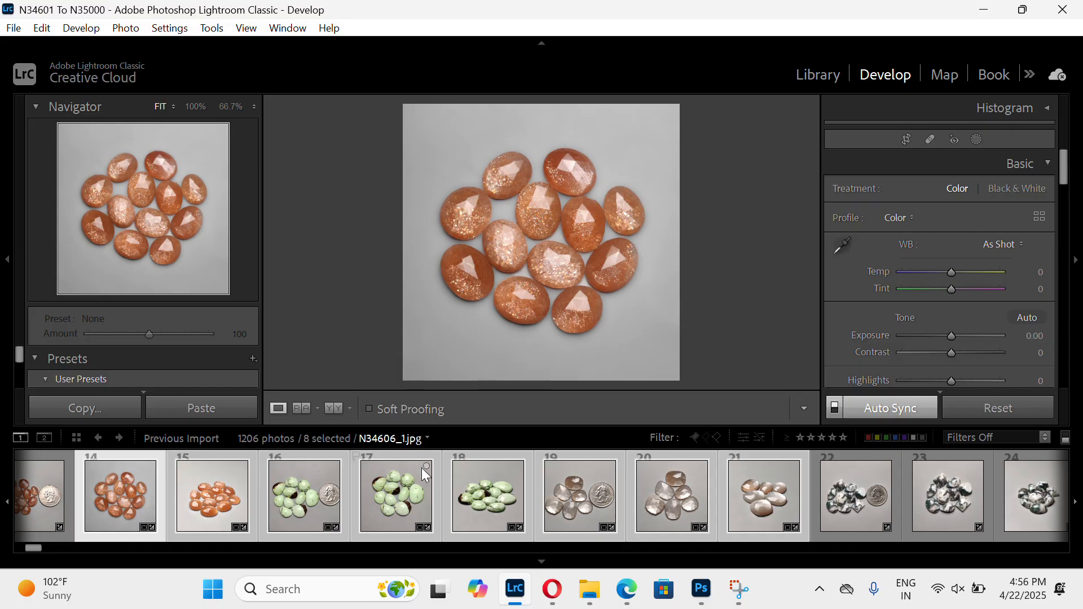
Create a Select Subject mask across the selected photos, stop the AI mask update, and turn off Auto Sync
{"action": "left_click", "coordinate": [978, 139]}
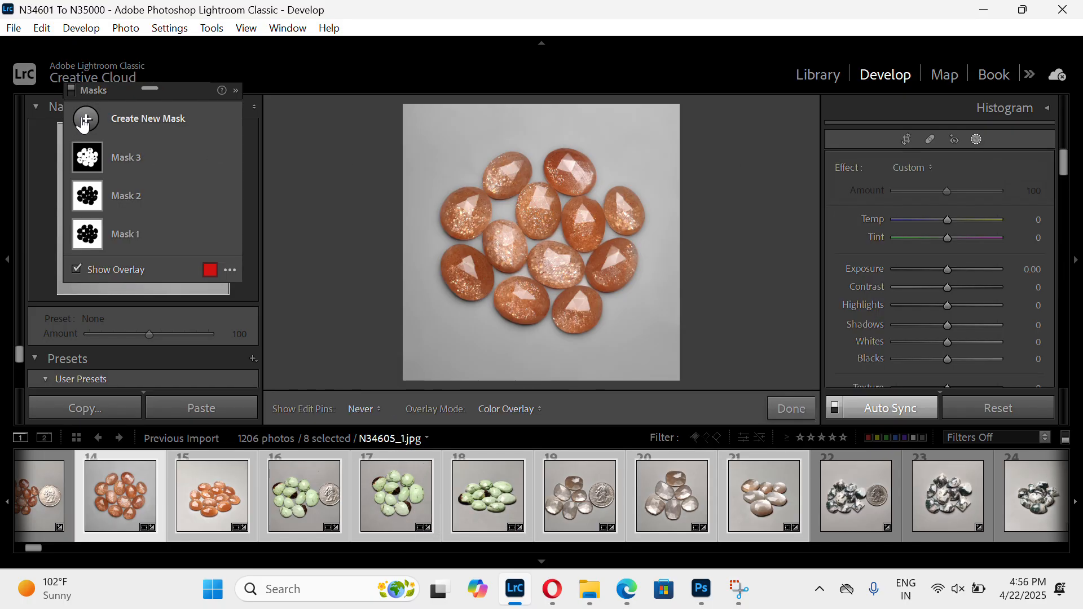
{"action": "left_click", "coordinate": [85, 119]}
{"action": "left_click", "coordinate": [174, 151]}
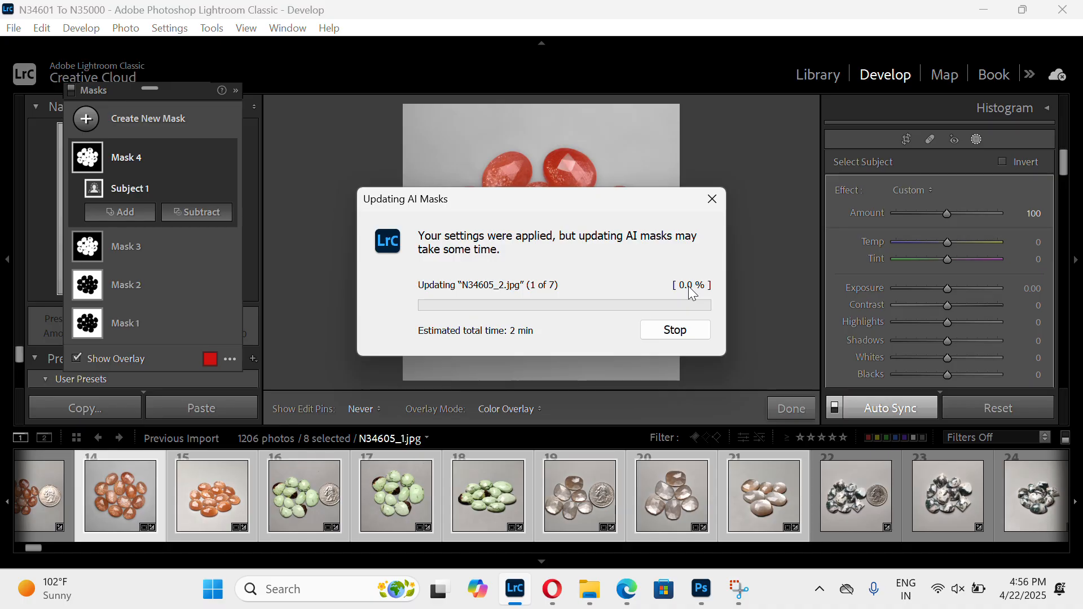
{"action": "left_click", "coordinate": [671, 337]}
{"action": "left_click", "coordinate": [835, 407]}
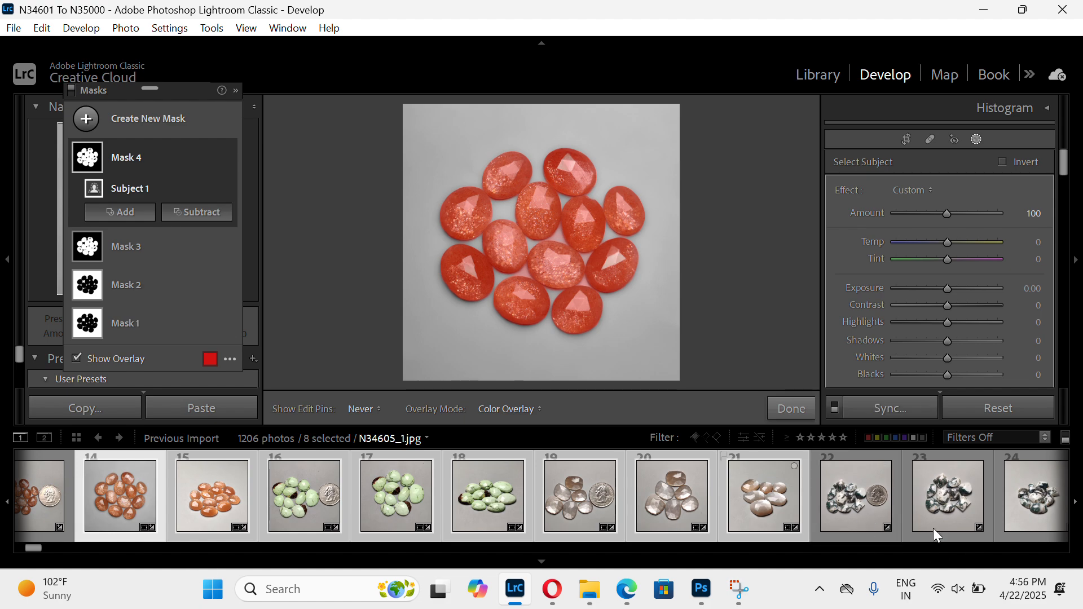
Select only the copper-coloured stones photo N34605_1.jpg and reset all of its Develop edits
{"action": "left_click", "coordinate": [849, 512]}
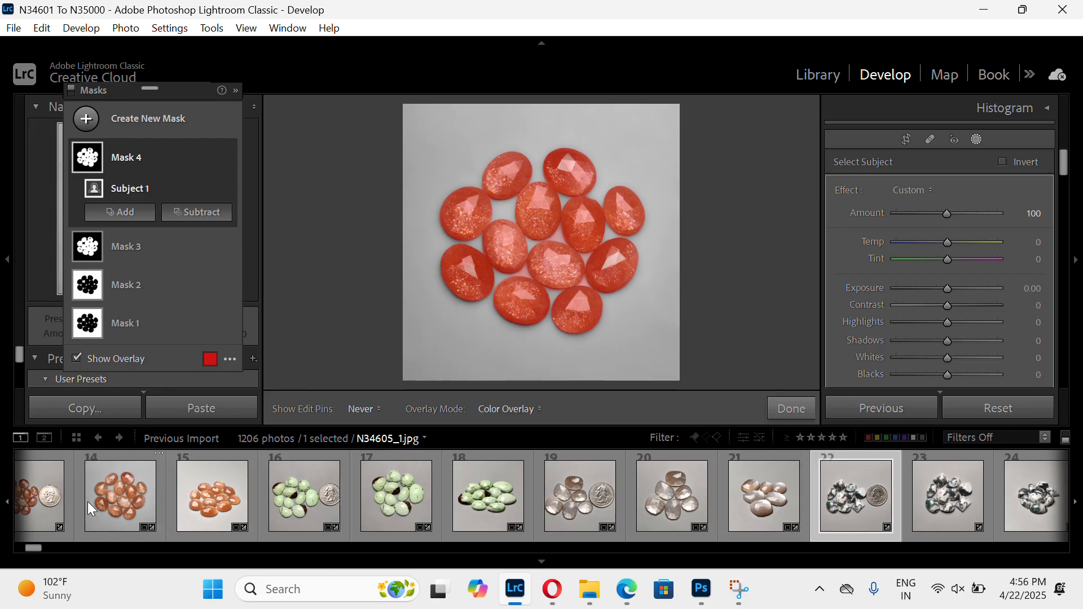
{"action": "left_click", "coordinate": [116, 494]}
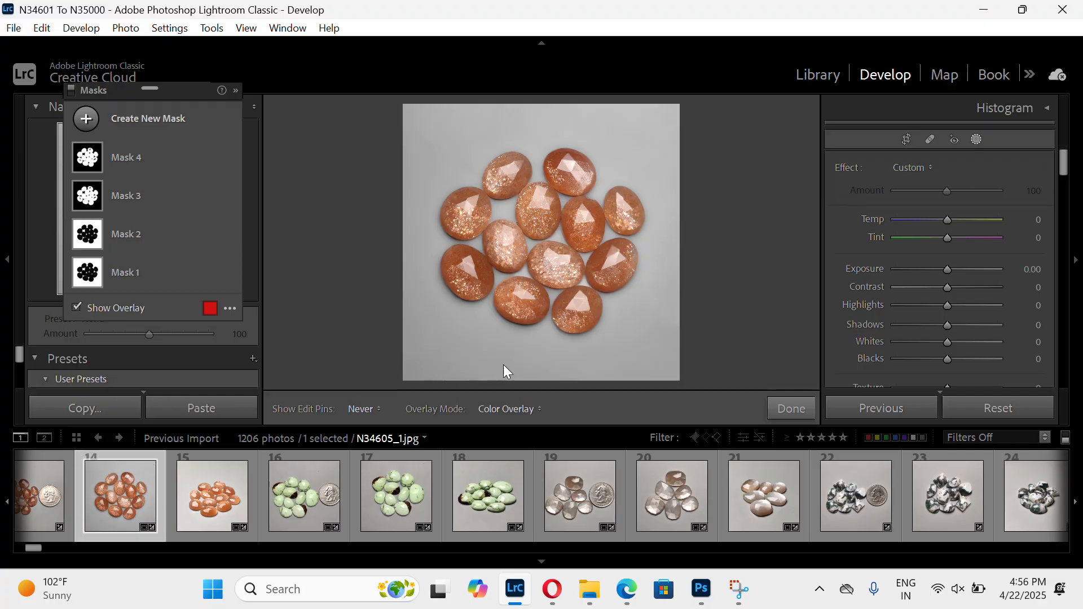
{"action": "left_click", "coordinate": [1029, 413]}
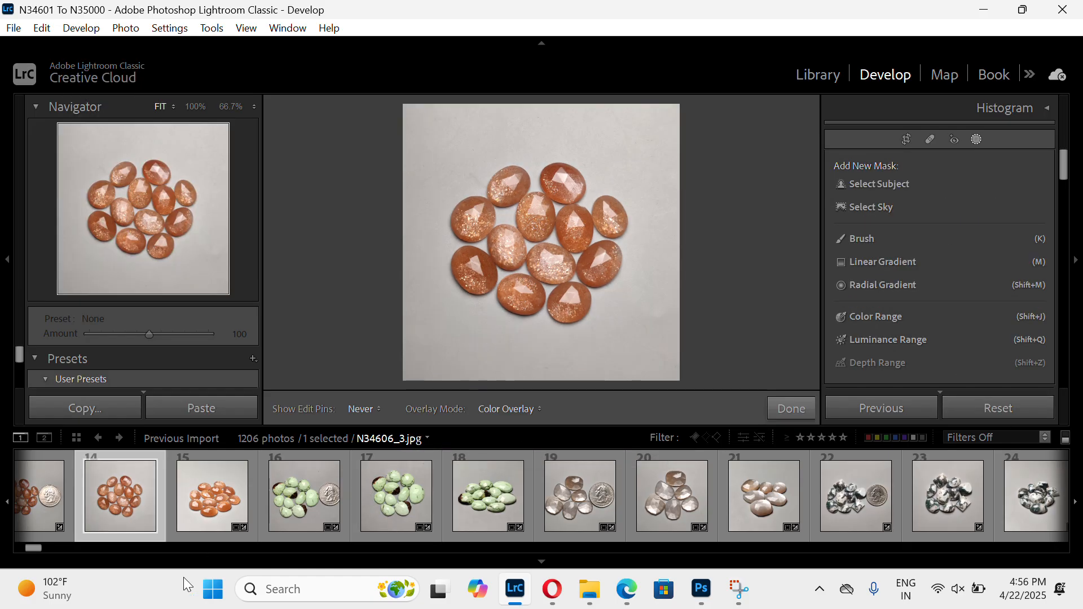
Return to the turquoise stones photo N34601_1.jpg to examine its finished edit
{"action": "left_click_drag", "start_coordinate": [33, 546], "coordinate": [22, 547]}
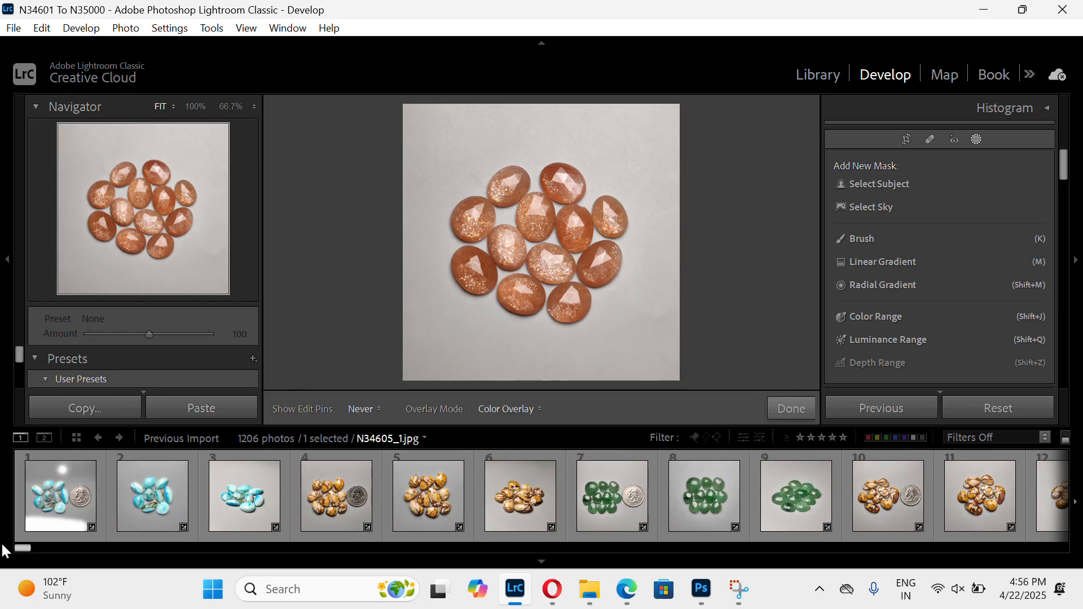
{"action": "left_click", "coordinate": [177, 509]}
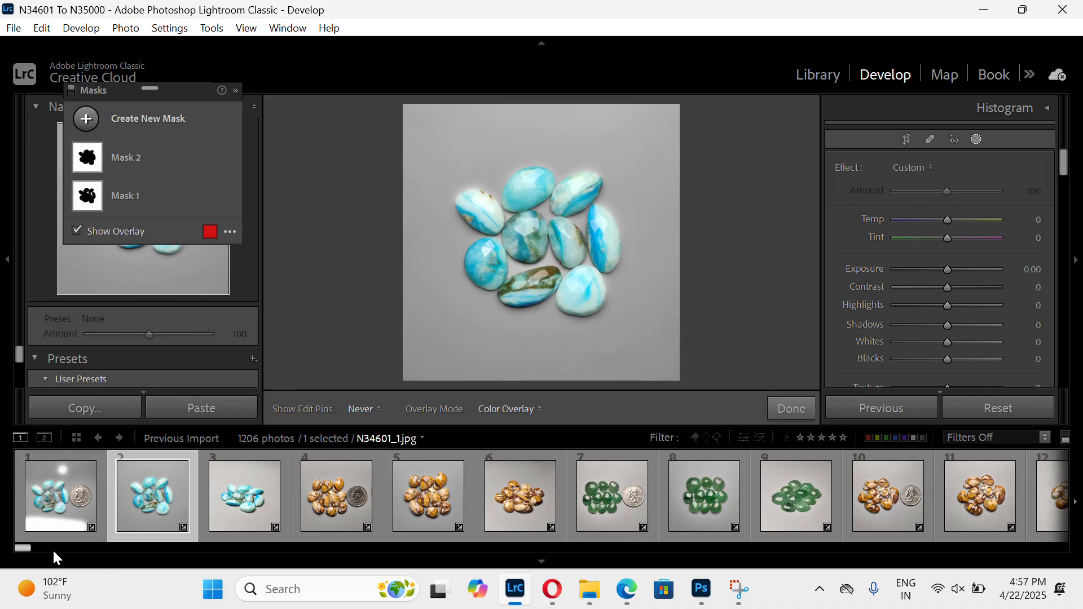
Start cropping the dark oval stone photo N34672_1.jpg, tightening the frame and setting the aspect to 1 x 1
{"action": "left_click_drag", "start_coordinate": [31, 544], "coordinate": [158, 537]}
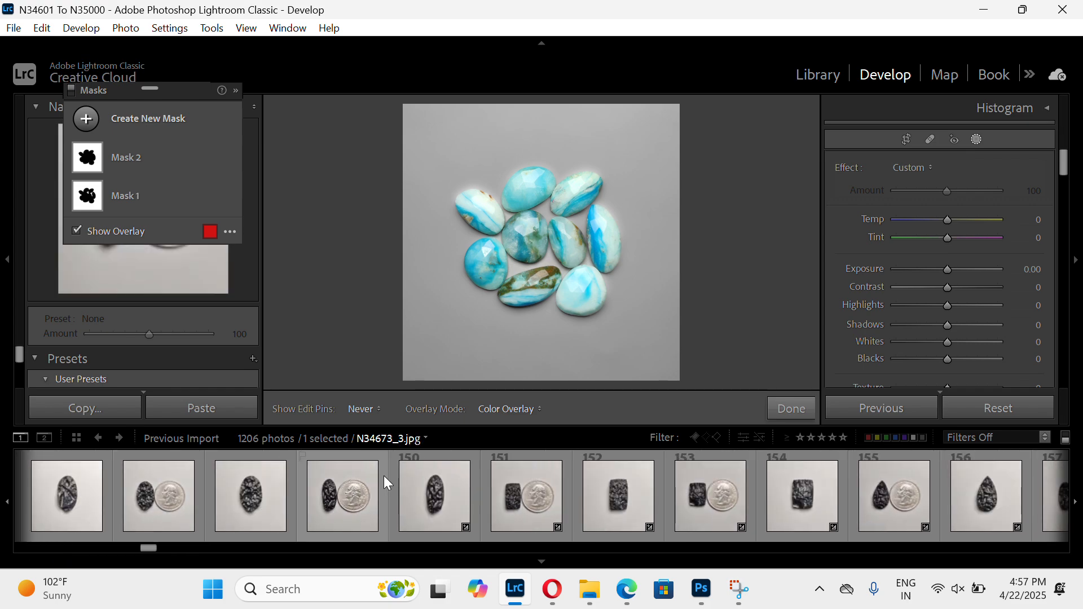
{"action": "left_click", "coordinate": [225, 524]}
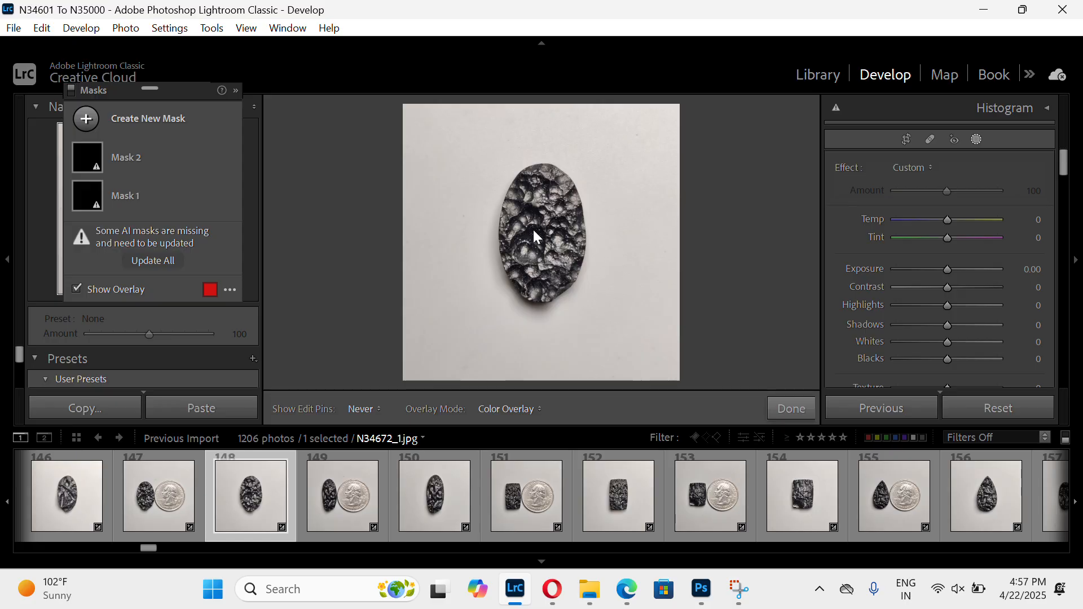
{"action": "key", "text": "r"}
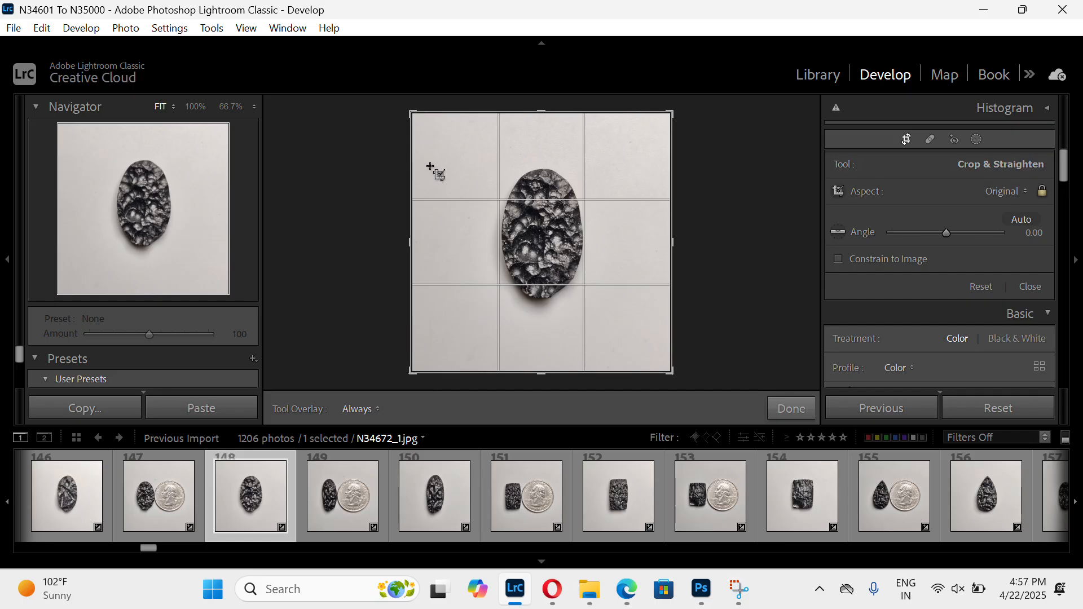
{"action": "left_click_drag", "start_coordinate": [410, 243], "coordinate": [432, 266]}
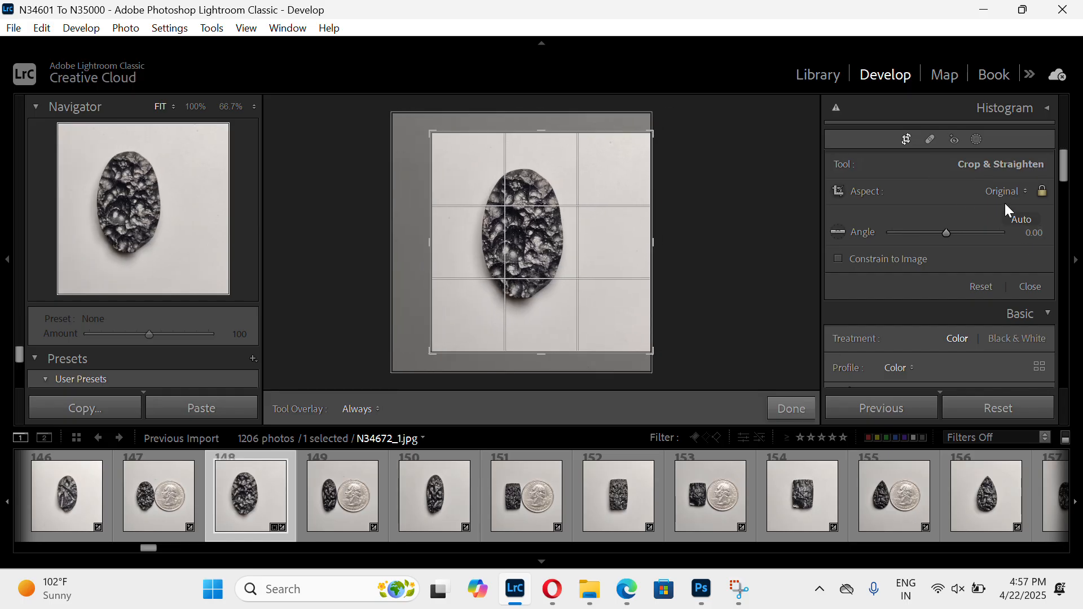
{"action": "left_click", "coordinate": [1027, 191]}
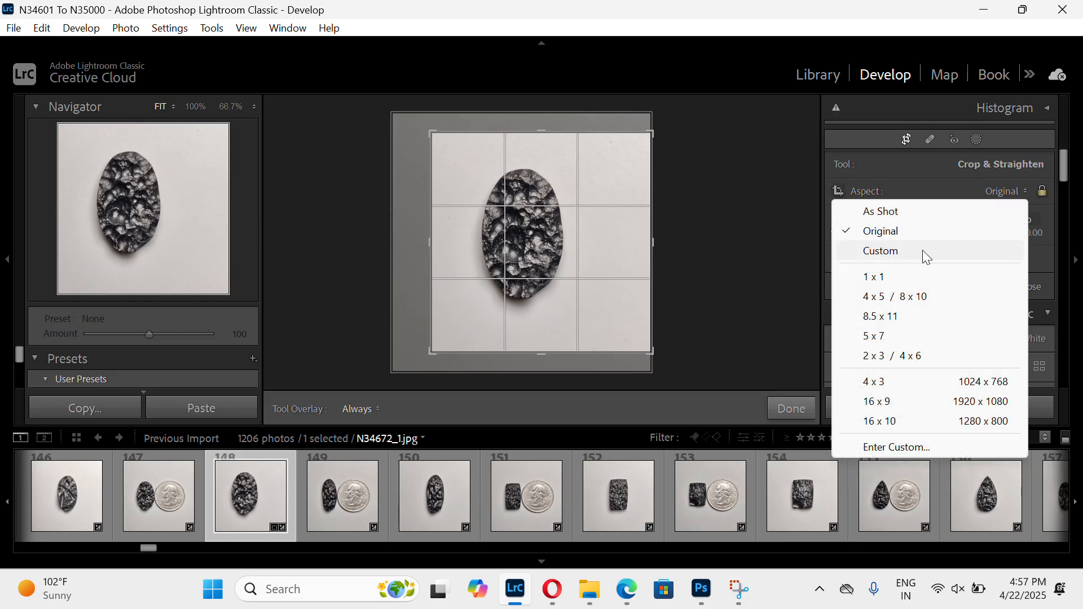
{"action": "left_click", "coordinate": [898, 276]}
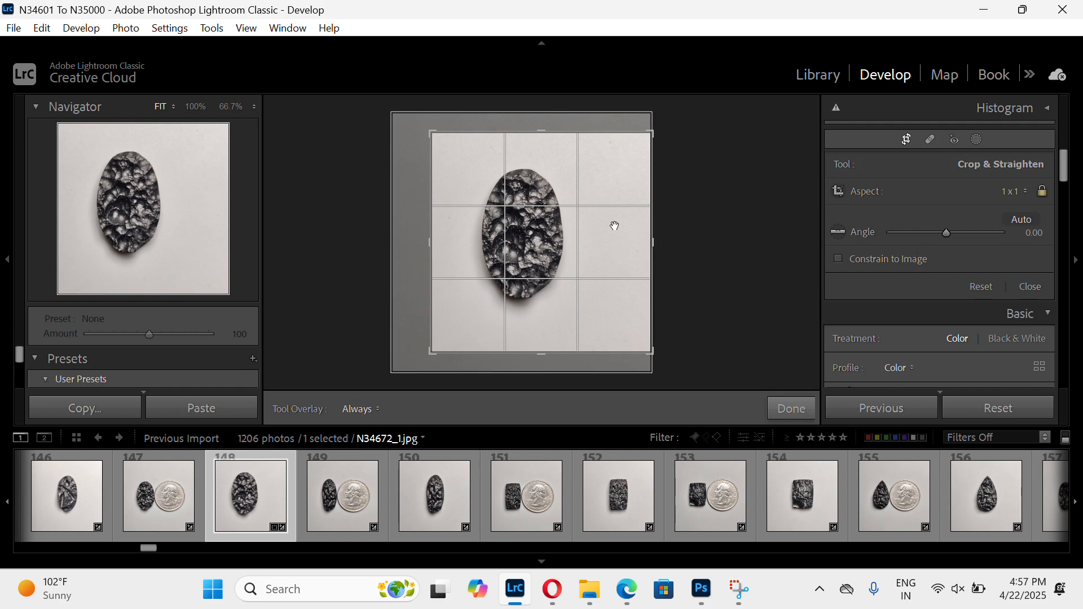
Centre the dark oval stone within the crop frame, tighten the crop around it, and apply the crop
{"action": "left_click_drag", "start_coordinate": [533, 260], "coordinate": [547, 273]}
{"action": "left_click_drag", "start_coordinate": [656, 274], "coordinate": [637, 285]}
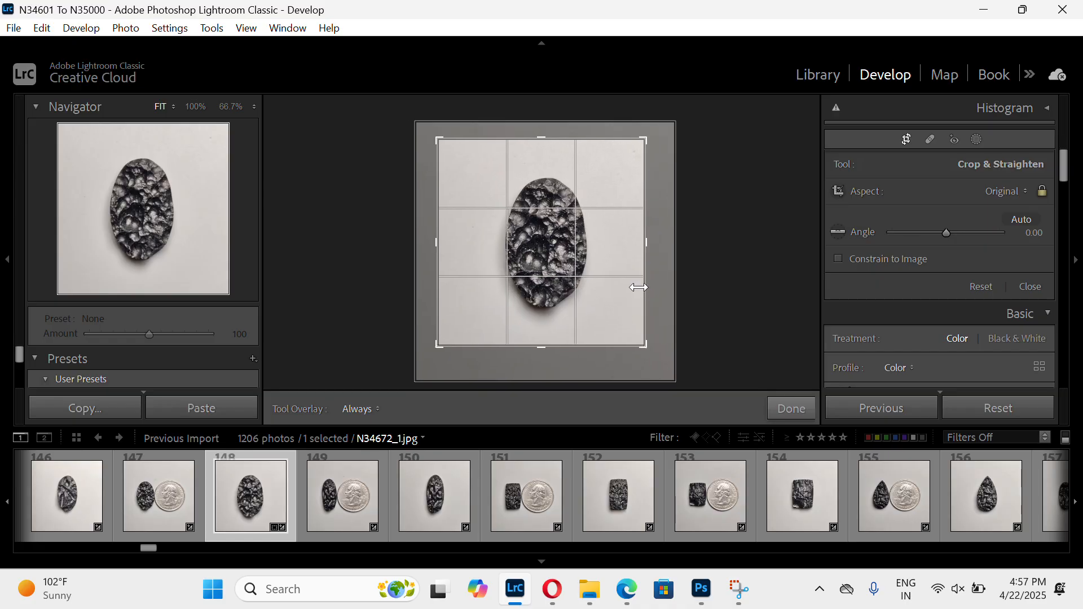
{"action": "left_click_drag", "start_coordinate": [565, 263], "coordinate": [561, 261]}
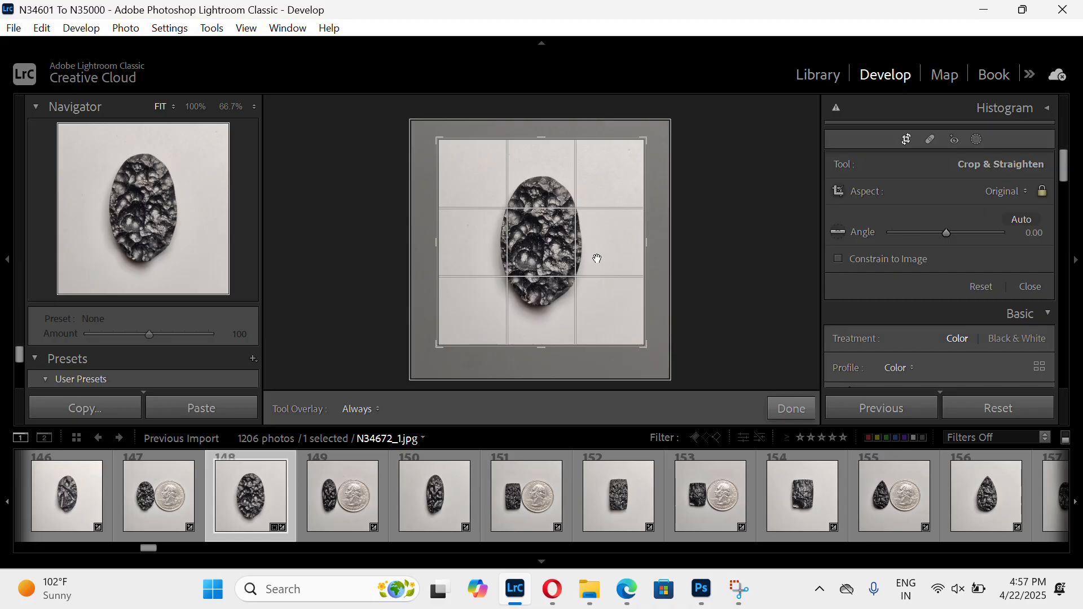
{"action": "key", "text": "Return"}
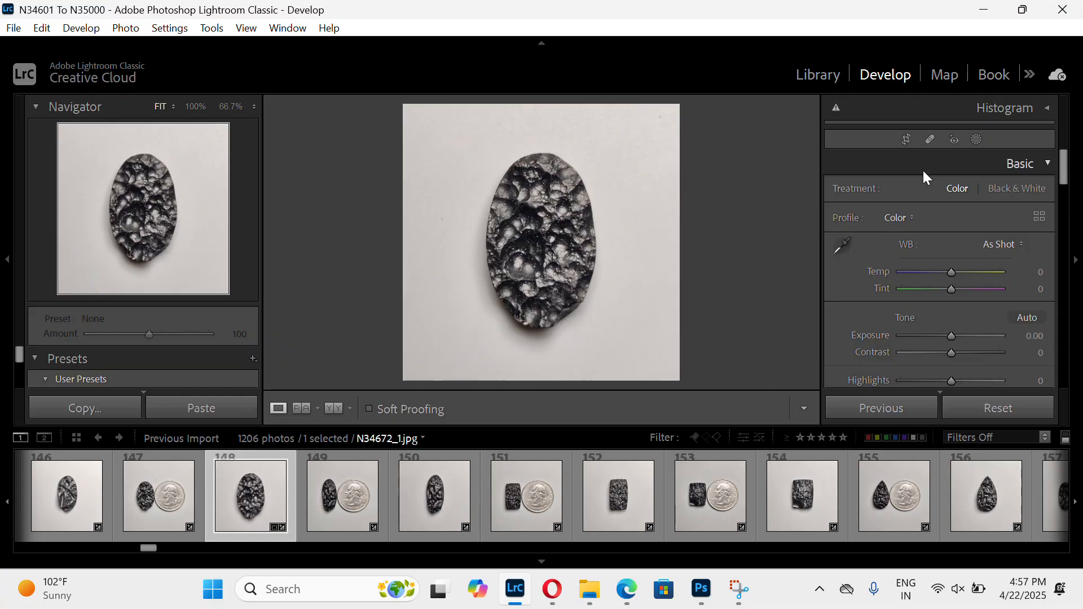
Reopen the crop of the dark oval stone photo, try rotating it by 2.88 degrees, and undo the rotation
{"action": "left_click", "coordinate": [912, 142]}
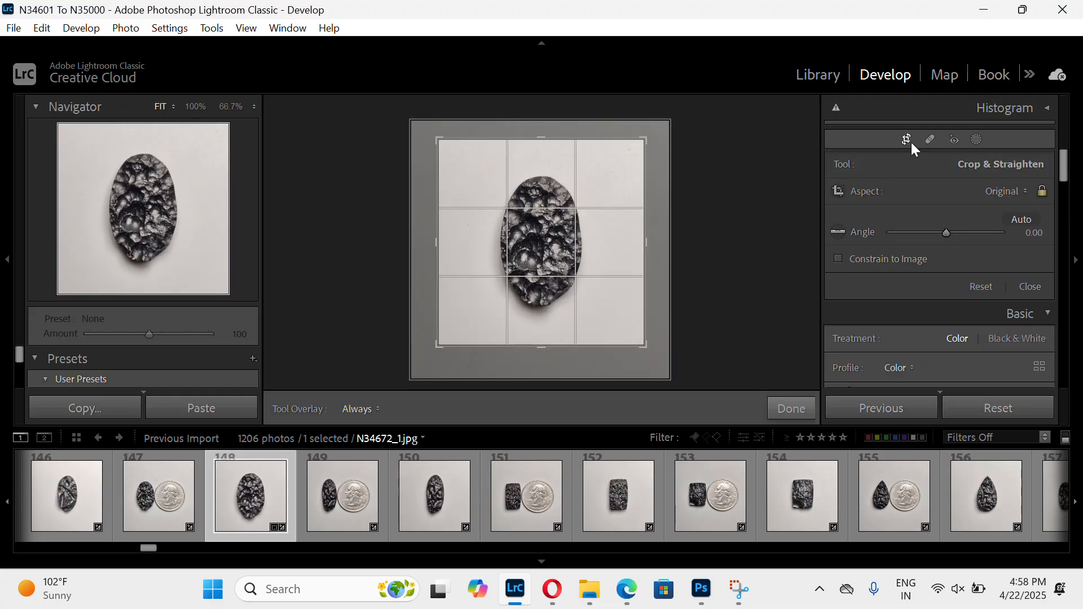
{"action": "left_click", "coordinate": [912, 142]}
{"action": "left_click", "coordinate": [912, 142]}
{"action": "left_click", "coordinate": [912, 142]}
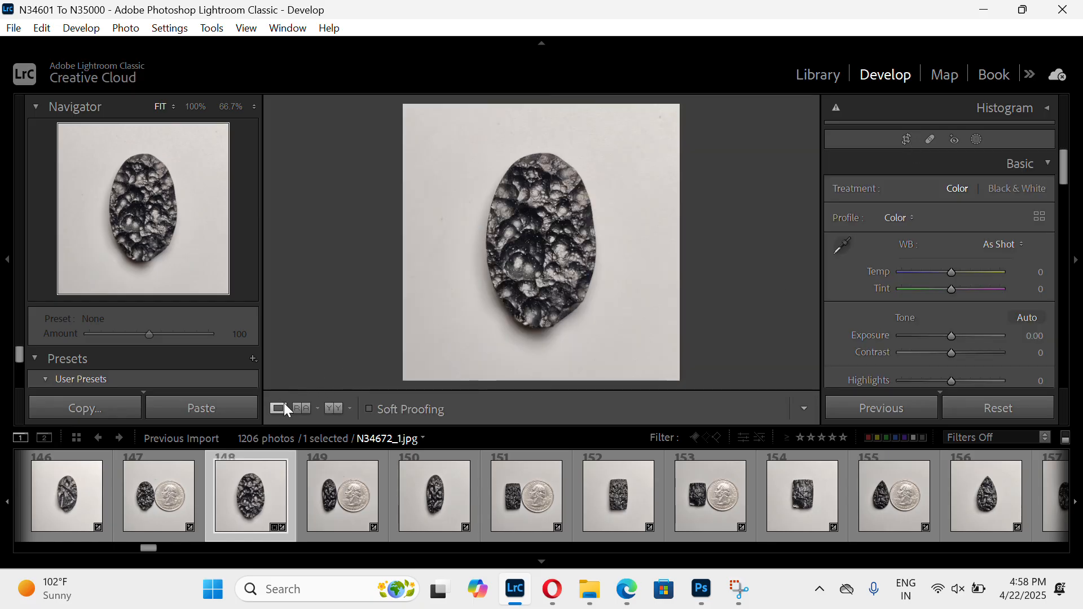
{"action": "left_click", "coordinate": [912, 140]}
{"action": "left_click_drag", "start_coordinate": [686, 332], "coordinate": [668, 320]}
{"action": "key", "text": "ctrl+z"}
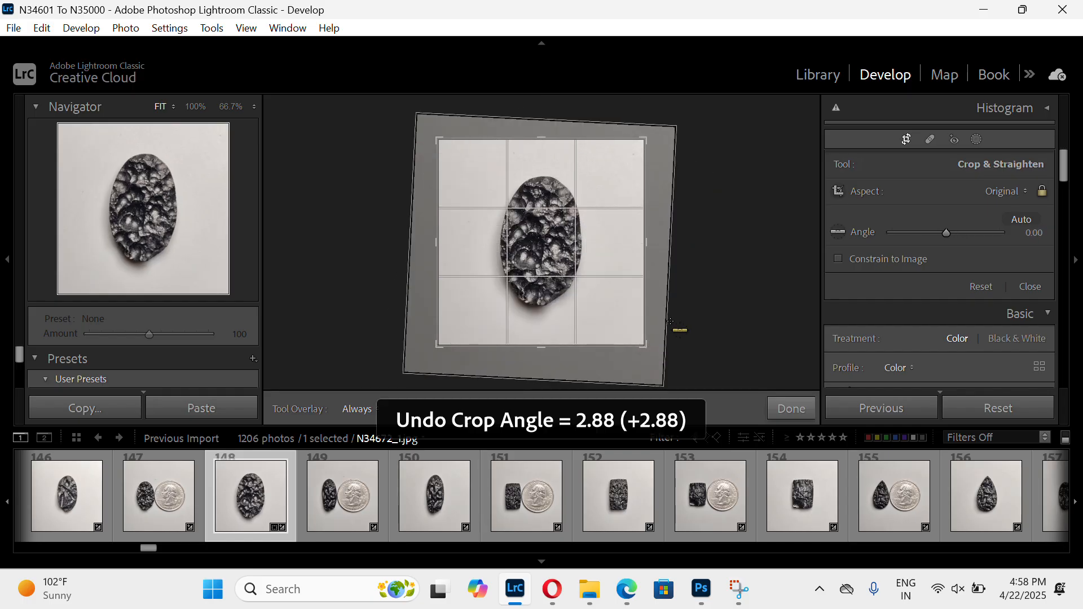
{"action": "key", "text": "Return"}
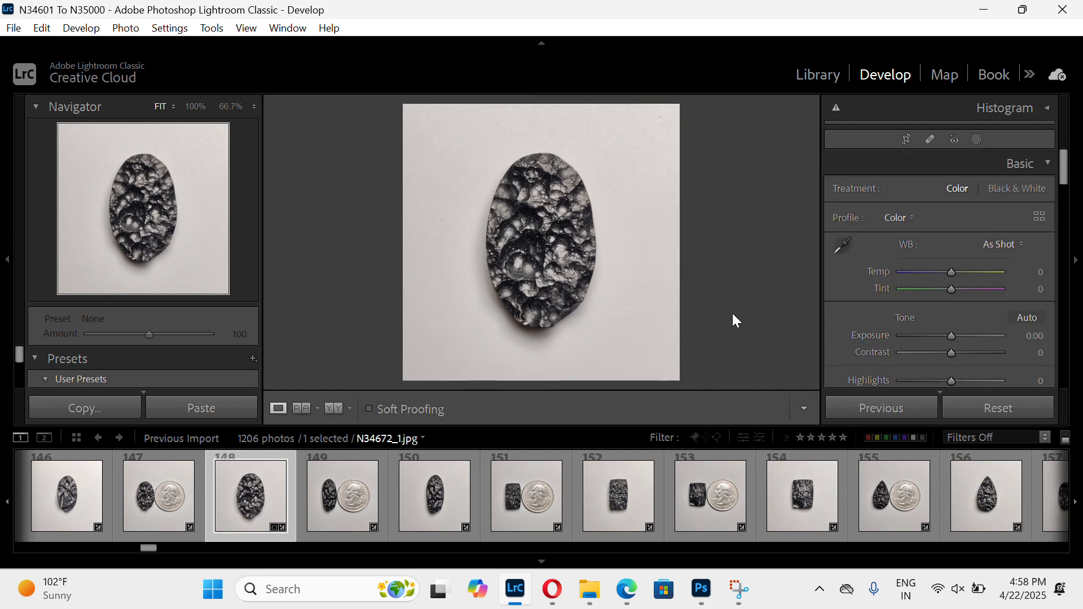
Rotate the dark oval stone photo clockwise in repeated 90-degree turns until it is upside down, and raise its rating to two stars
{"action": "key", "text": "ctrl+]"}
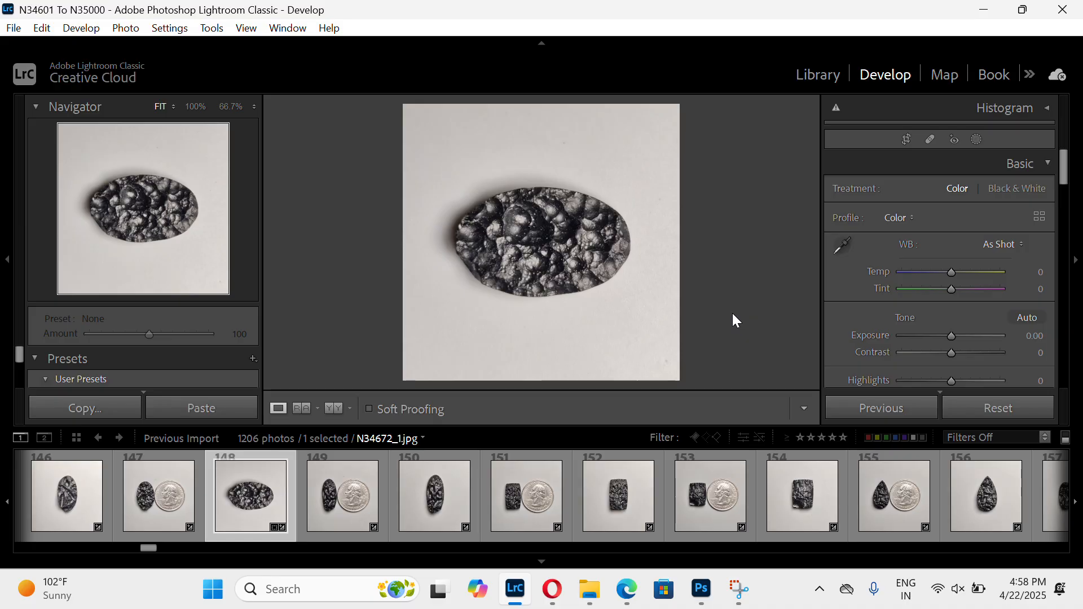
{"action": "key", "text": "ctrl+]"}
{"action": "key", "text": "ctrl+]"}
{"action": "key", "text": "ctrl+]"}
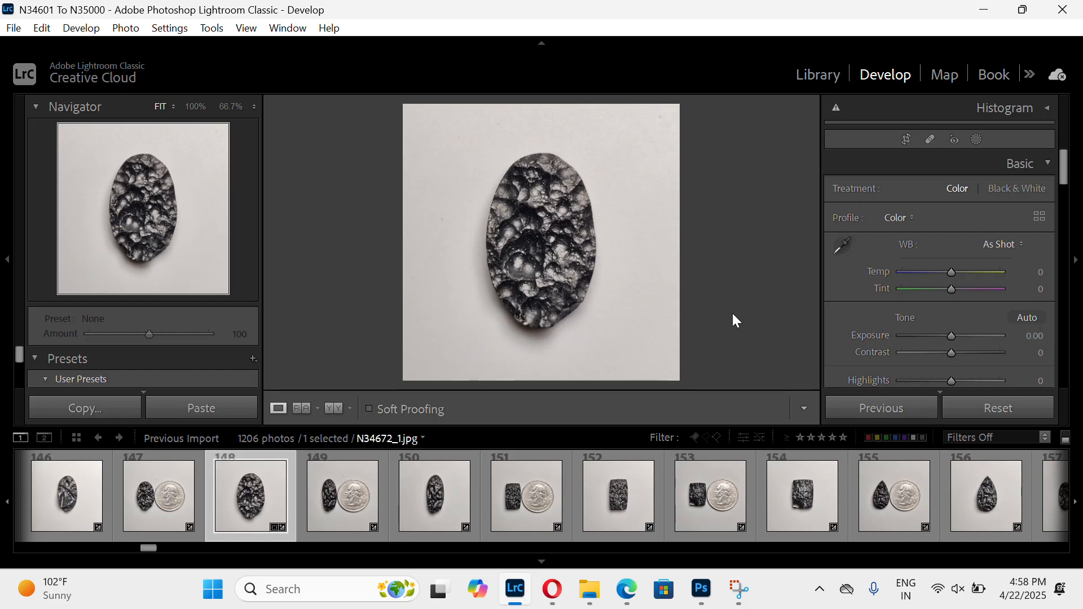
{"action": "key", "text": "ctrl+]"}
{"action": "key", "text": "ctrl+]"}
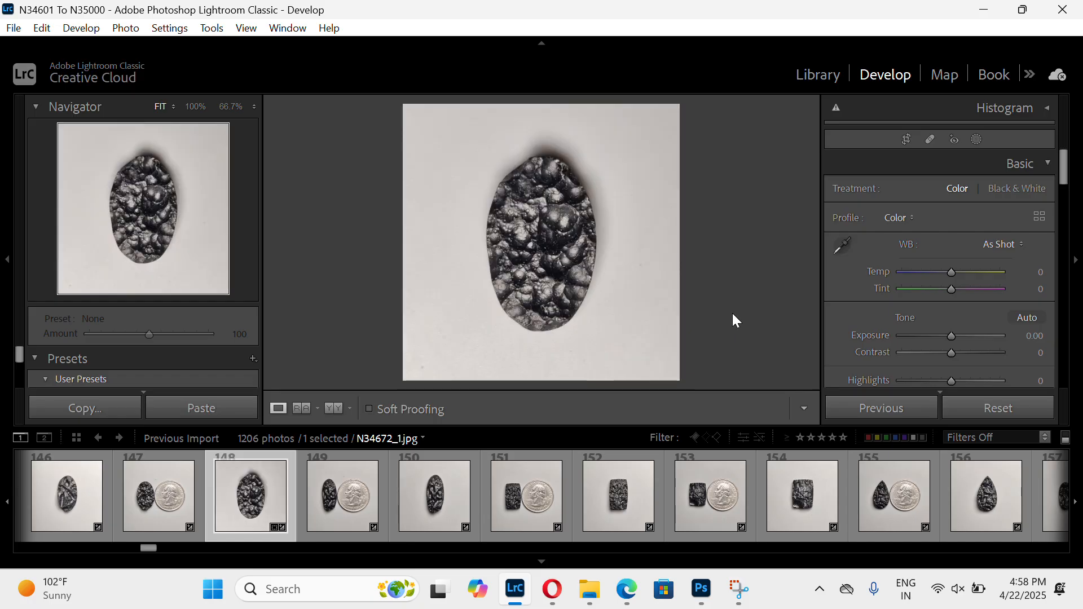
{"action": "key", "text": "ctrl+]"}
{"action": "key", "text": "ctrl+]"}
{"action": "key", "text": "ctrl+]"}
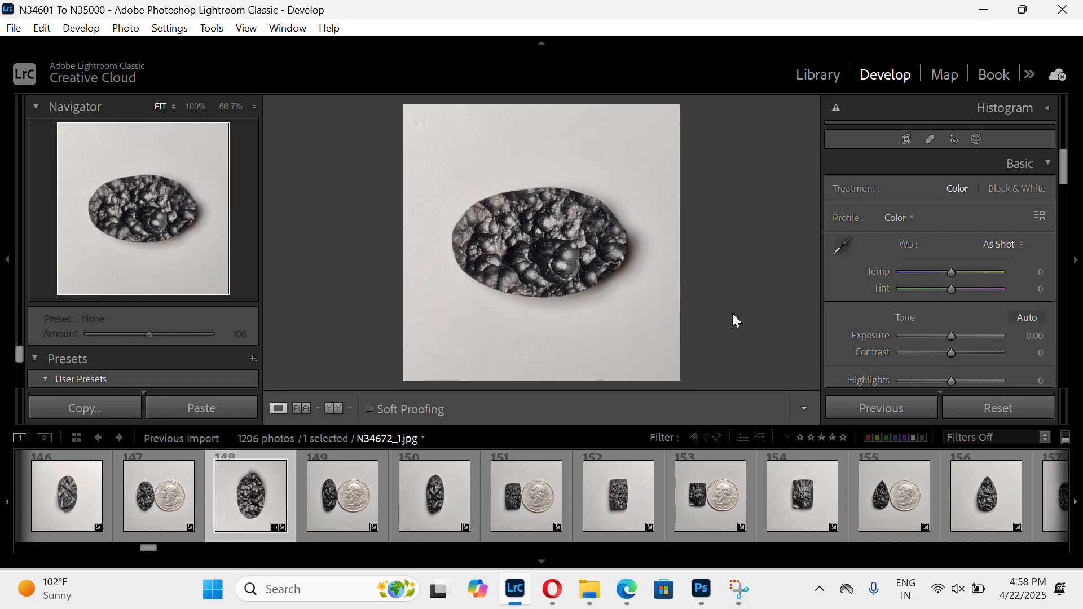
{"action": "key", "text": "ctrl+]"}
{"action": "key", "text": "ctrl+]"}
{"action": "key", "text": "ctrl+]"}
{"action": "key", "text": "ctrl+]"}
{"action": "key", "text": "ctrl+]"}
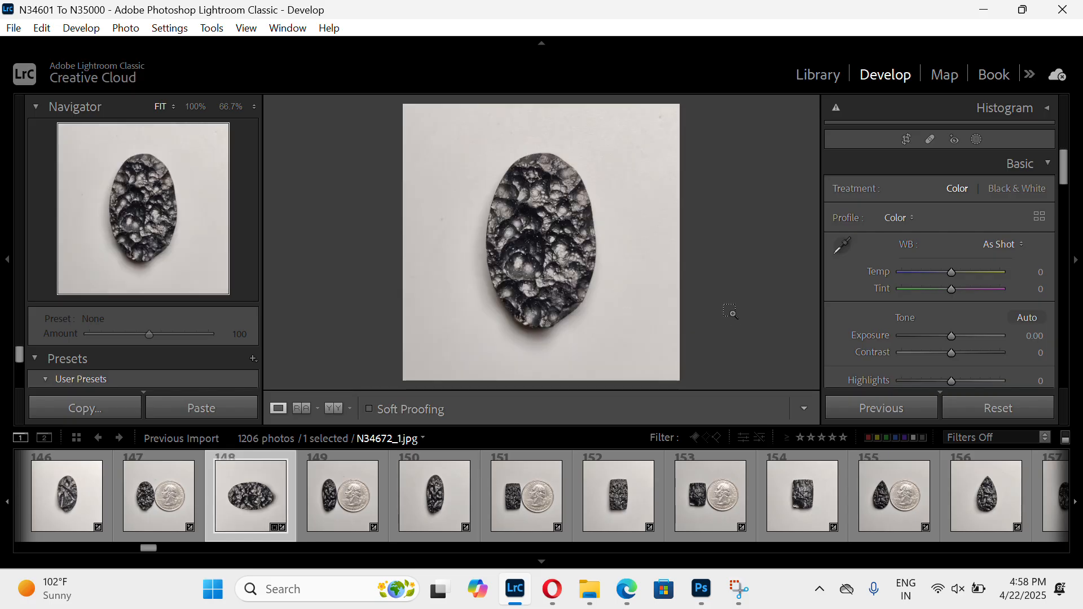
{"action": "key", "text": "bracketright"}
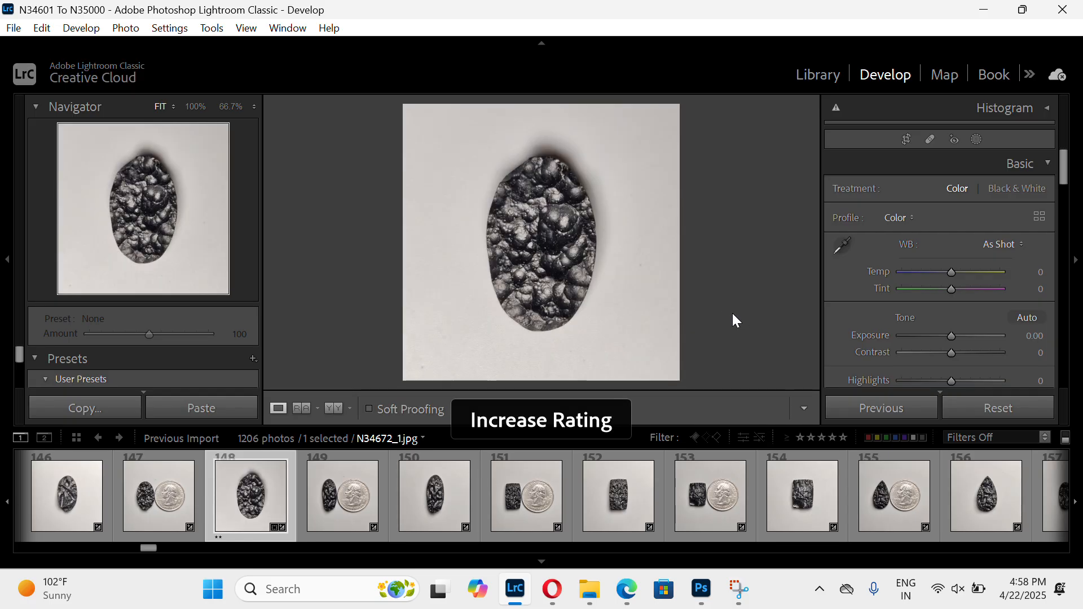
On the last photo, N34777_2.jpg, create a Select Subject mask, invert it to cover the background, and set its Exposure to -2.59
{"action": "left_click_drag", "start_coordinate": [150, 550], "coordinate": [140, 540]}
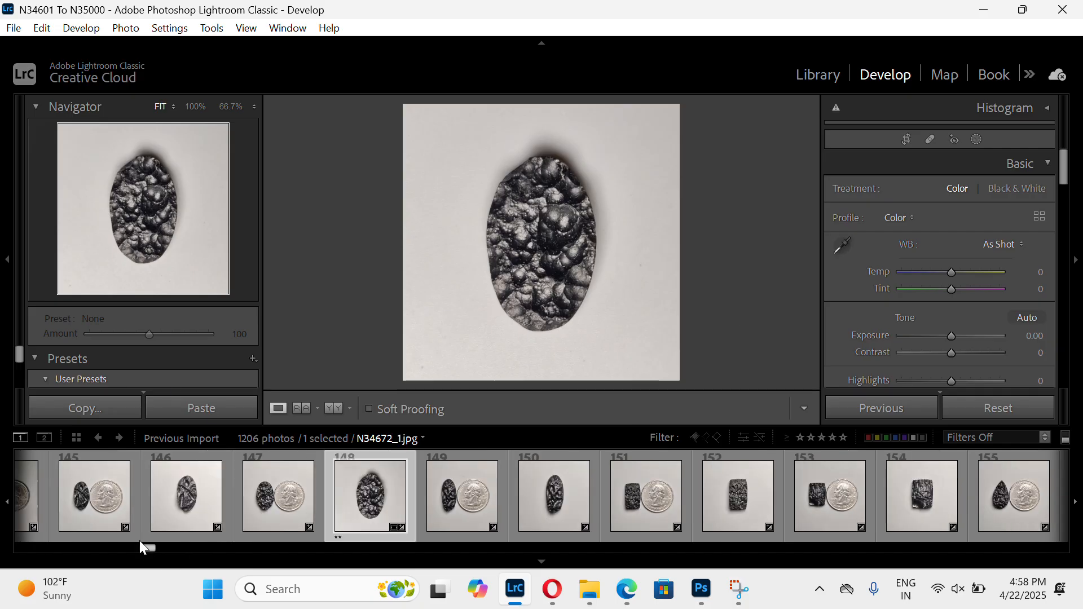
{"action": "scroll", "coordinate": [56, 518], "scroll_direction": "down", "scroll_amount": 20}
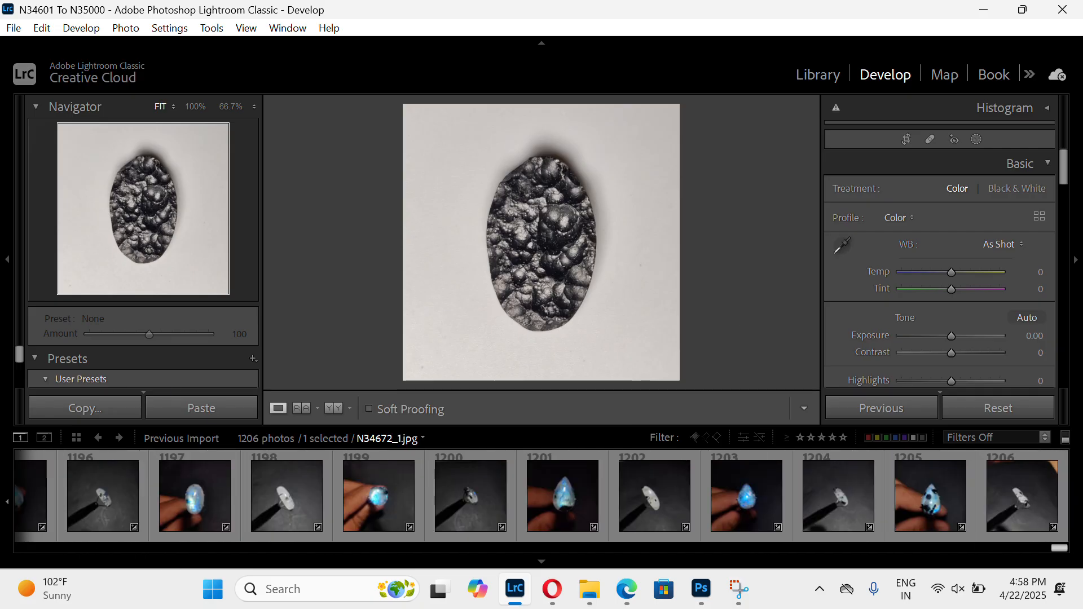
{"action": "left_click_drag", "start_coordinate": [1060, 548], "coordinate": [2, 507]}
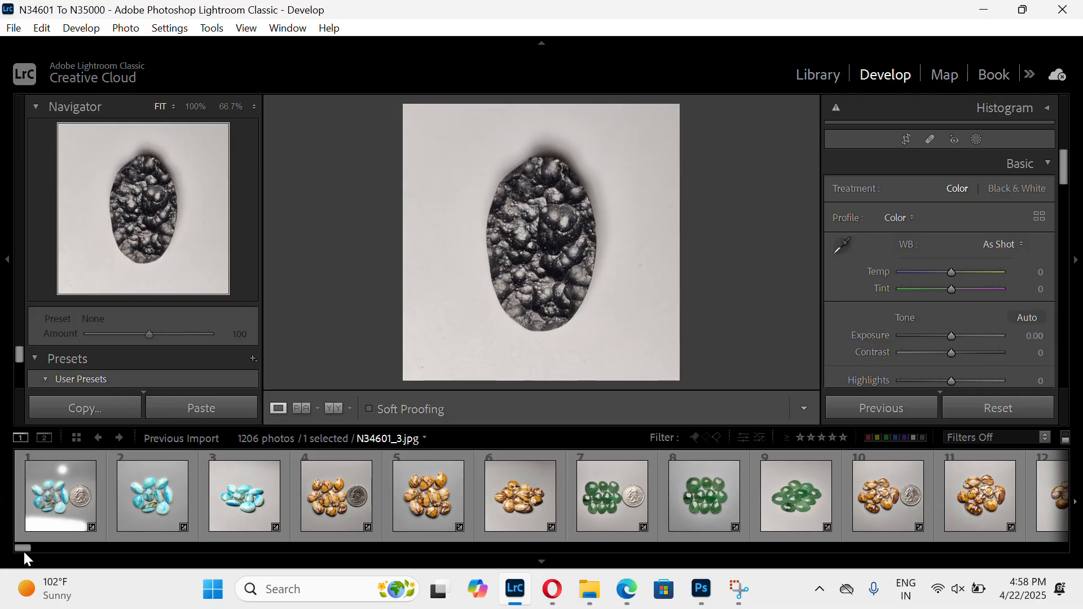
{"action": "left_click_drag", "start_coordinate": [21, 548], "coordinate": [1014, 439]}
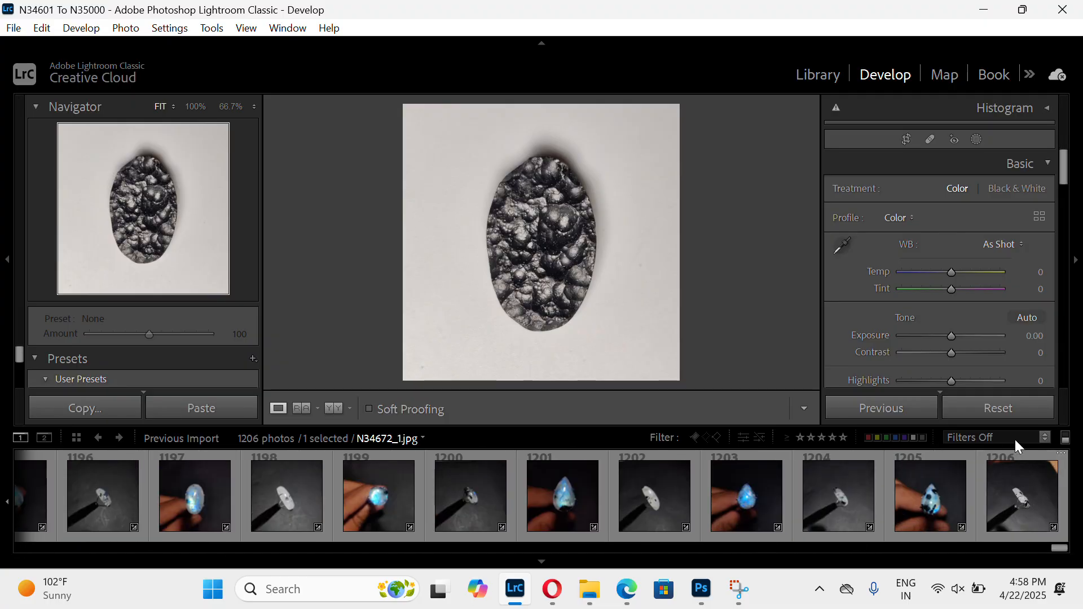
{"action": "left_click", "coordinate": [1013, 510]}
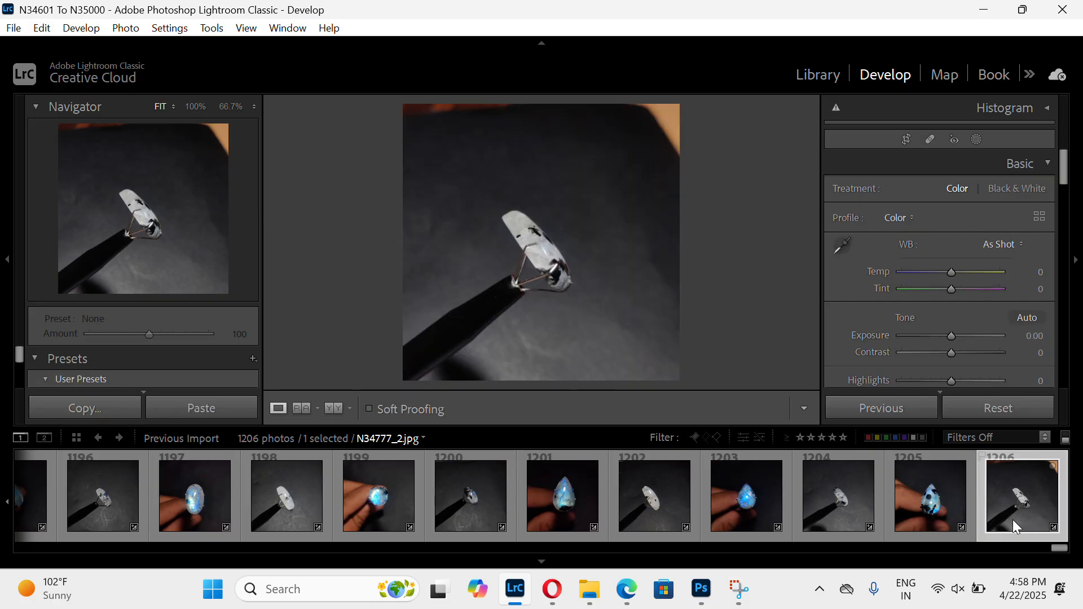
{"action": "left_click", "coordinate": [978, 140]}
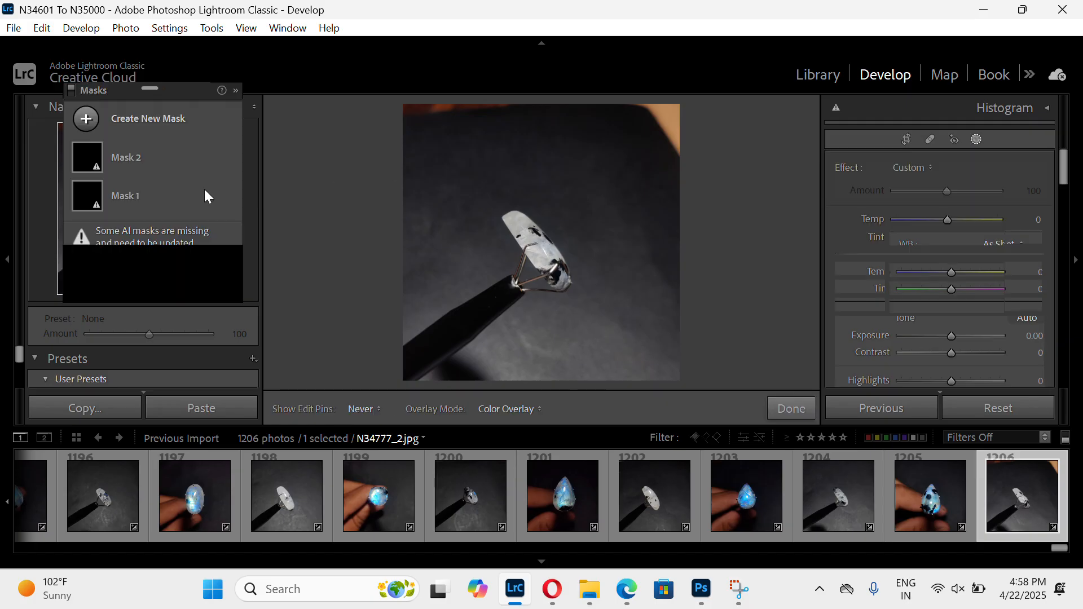
{"action": "left_click", "coordinate": [86, 119]}
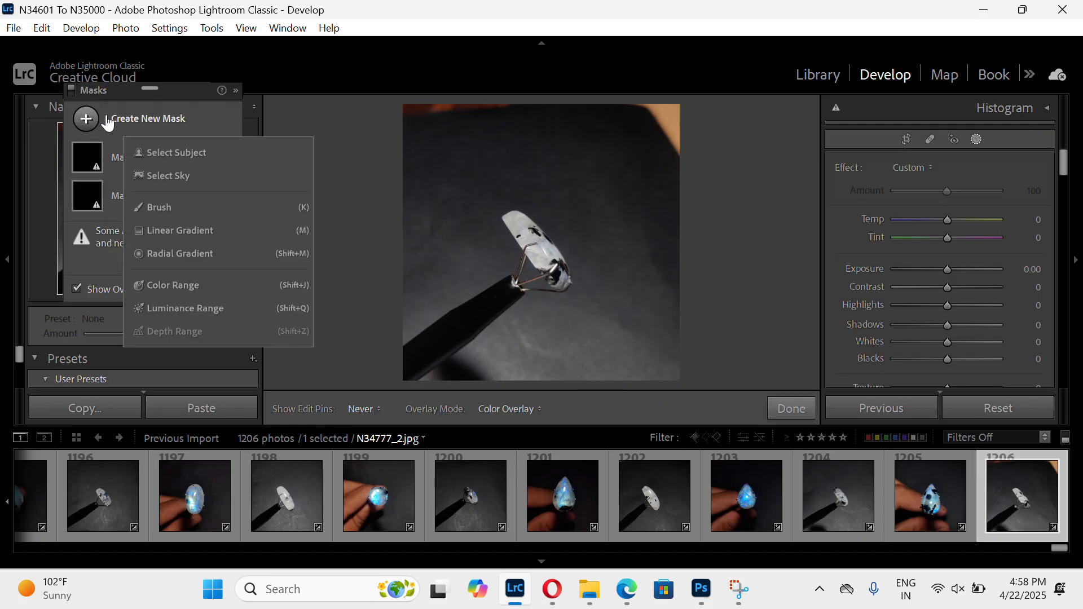
{"action": "left_click", "coordinate": [191, 147]}
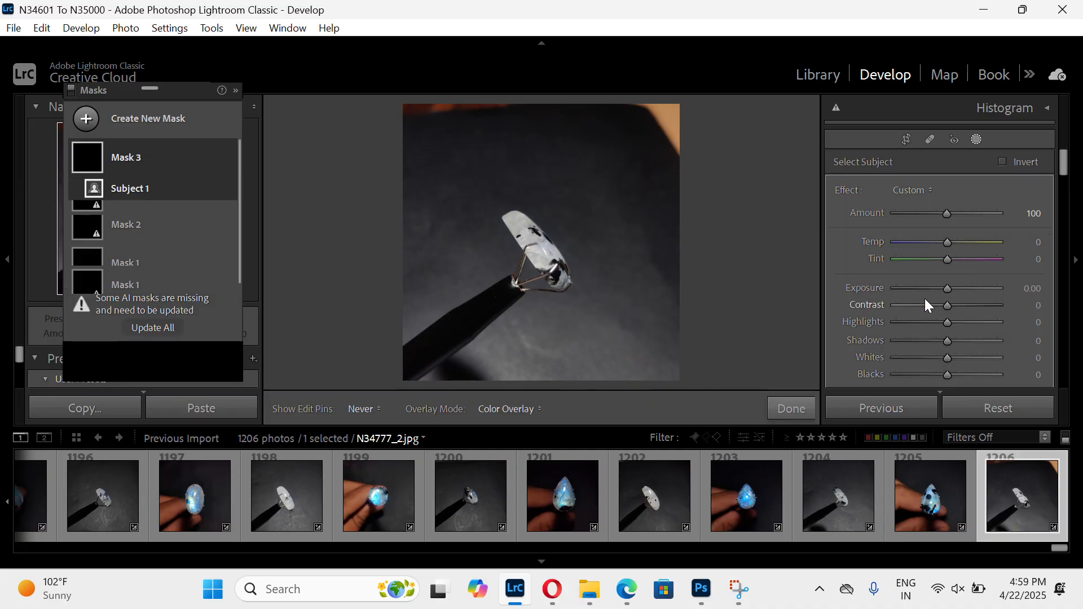
{"action": "left_click", "coordinate": [1003, 162]}
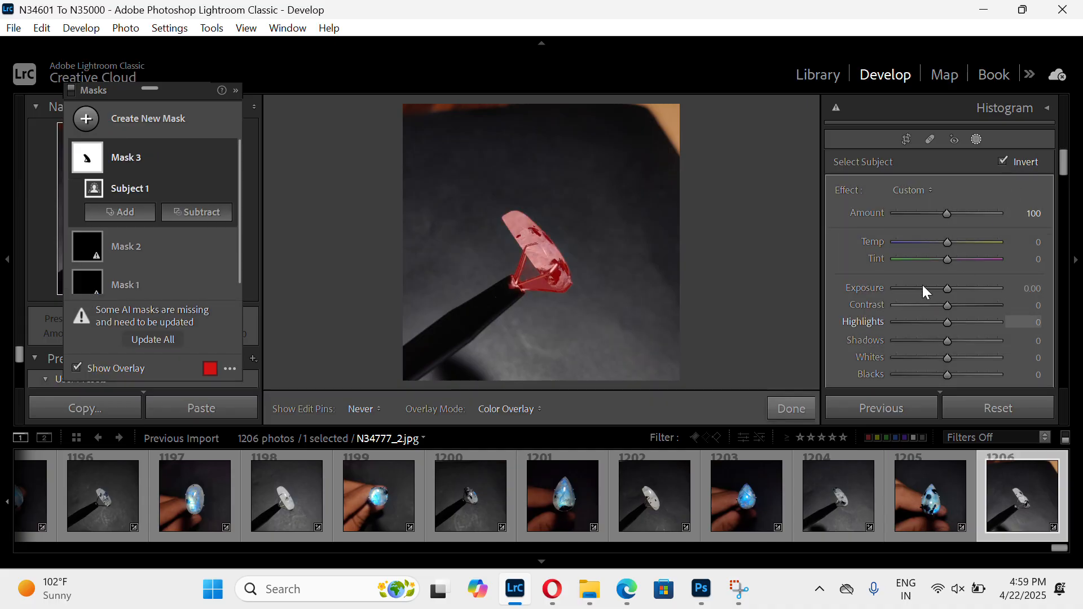
{"action": "left_click_drag", "start_coordinate": [946, 289], "coordinate": [914, 297]}
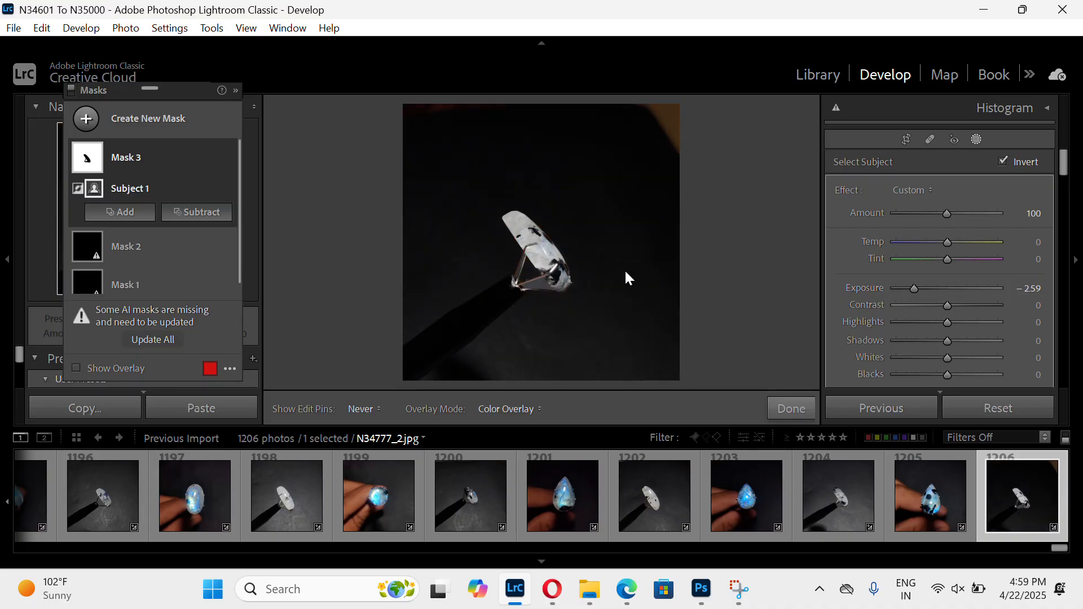
Crop N34777_2.jpg tighter around the white stone, keeping the original aspect, reposition the image in the frame, and apply the crop
{"action": "key", "text": "r"}
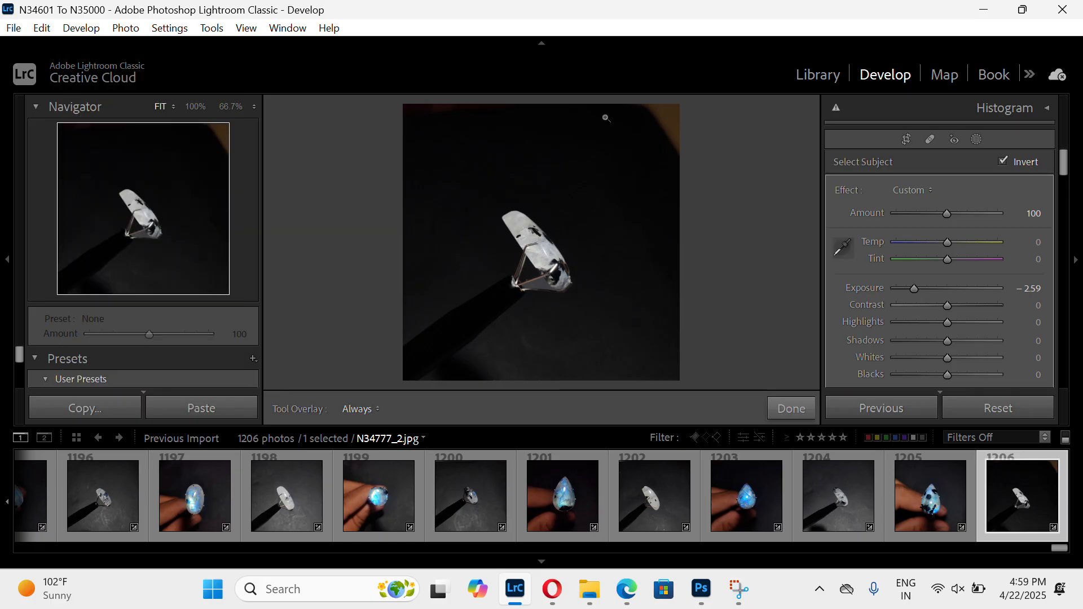
{"action": "left_click_drag", "start_coordinate": [554, 113], "coordinate": [565, 146]}
{"action": "left_click_drag", "start_coordinate": [562, 218], "coordinate": [564, 239]}
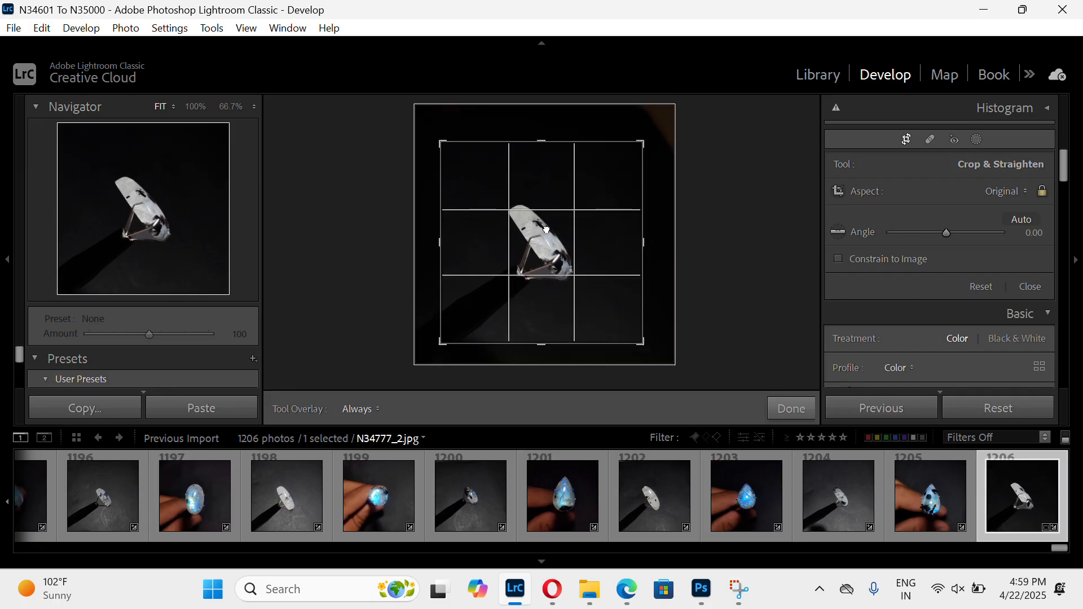
{"action": "key", "text": "Return"}
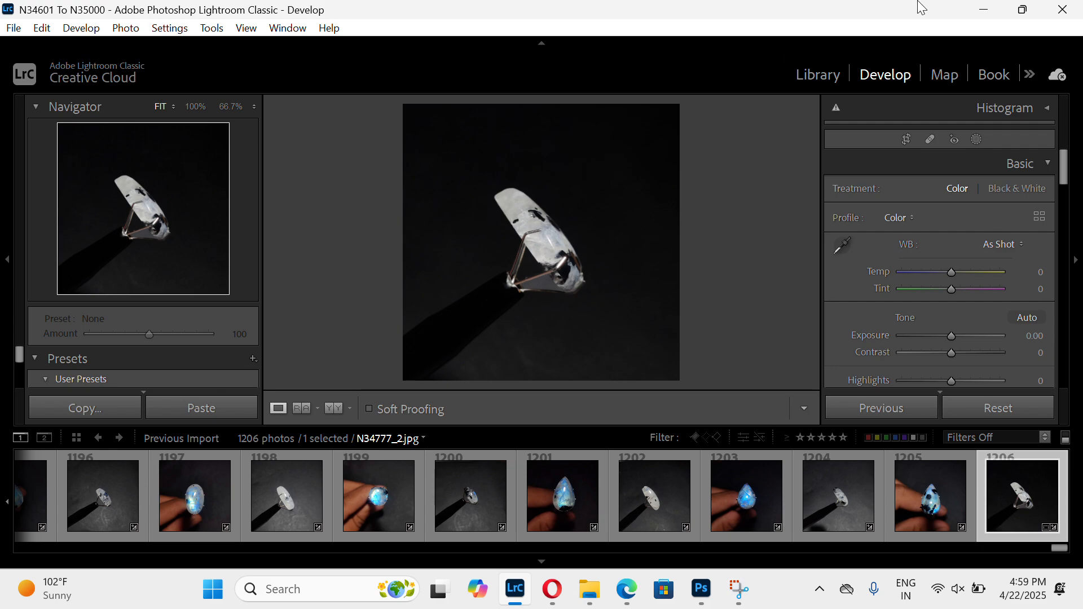
Create a brush mask with Size 22 and Feather 71, painting the background below the white stone and beside its dark shadow
{"action": "left_click", "coordinate": [978, 140]}
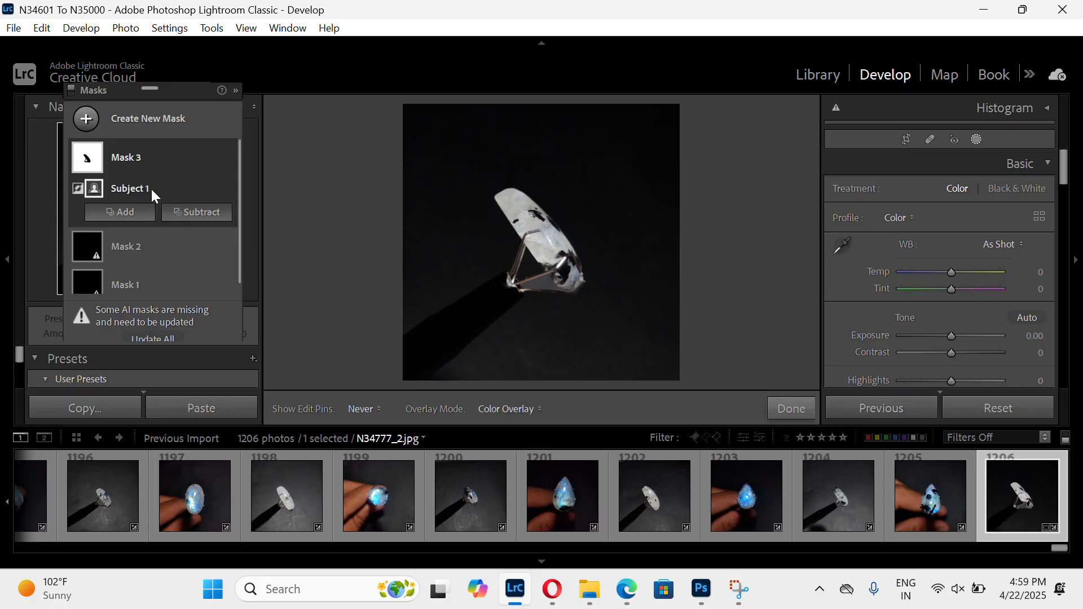
{"action": "left_click", "coordinate": [145, 159]}
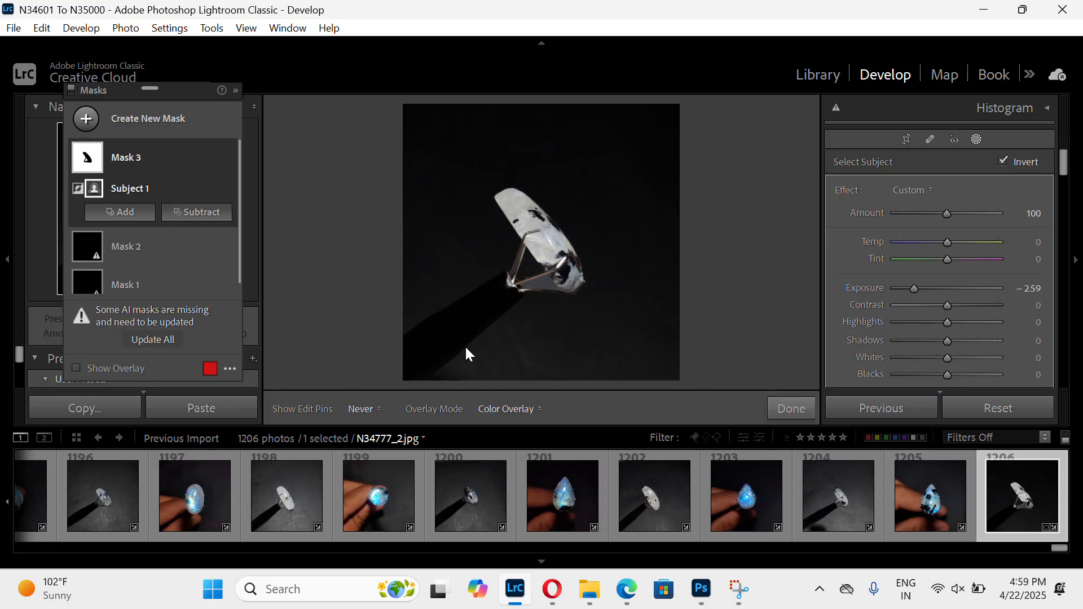
{"action": "key", "text": "k"}
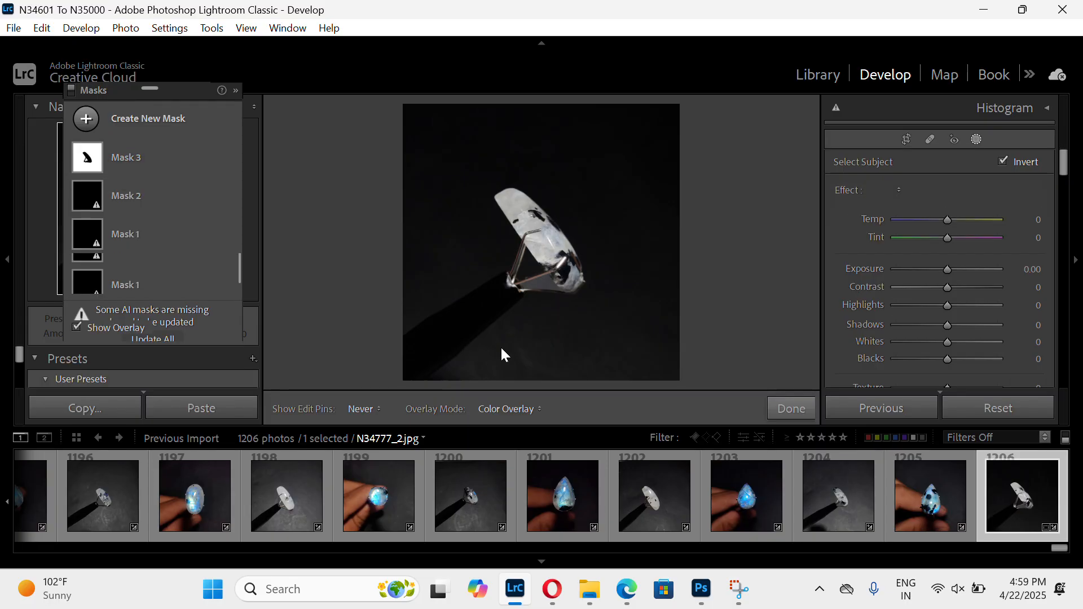
{"action": "scroll", "coordinate": [528, 340], "scroll_direction": "up", "scroll_amount": 5}
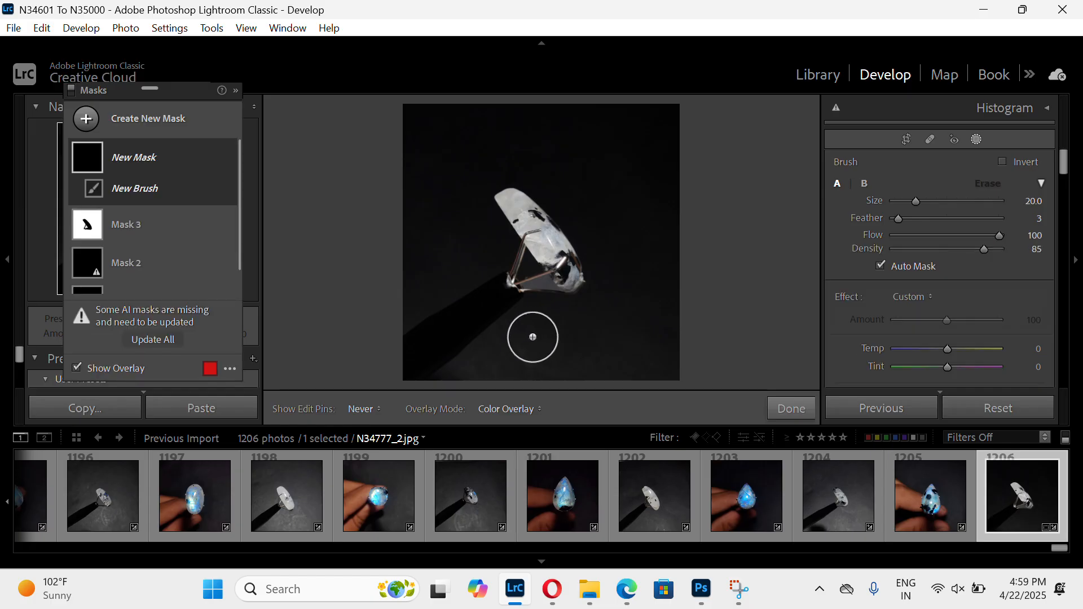
{"action": "left_click_drag", "start_coordinate": [983, 217], "coordinate": [969, 220]}
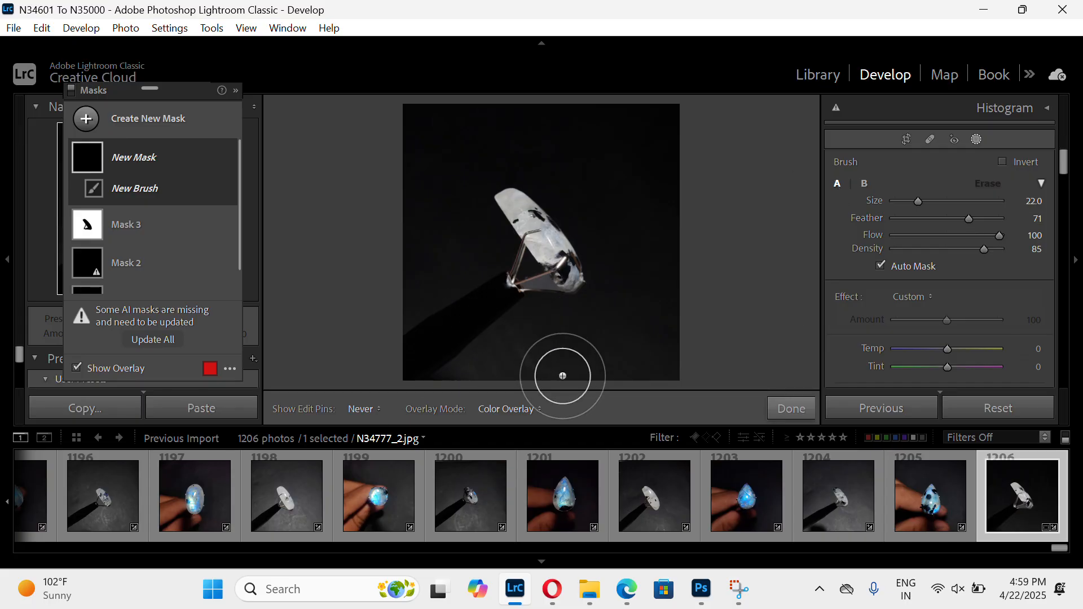
{"action": "mouse_move", "coordinate": [549, 355]}
{"action": "left_mouse_down"}
{"action": "mouse_move", "coordinate": [481, 409]}
{"action": "mouse_move", "coordinate": [592, 358]}
{"action": "left_mouse_up"}
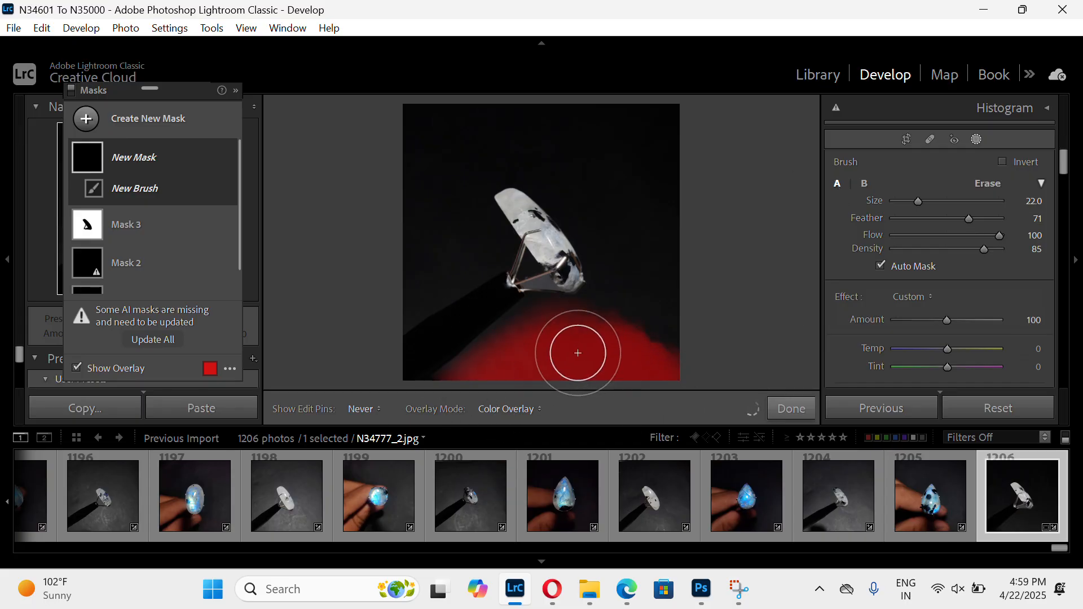
{"action": "left_click_drag", "start_coordinate": [390, 290], "coordinate": [363, 312]}
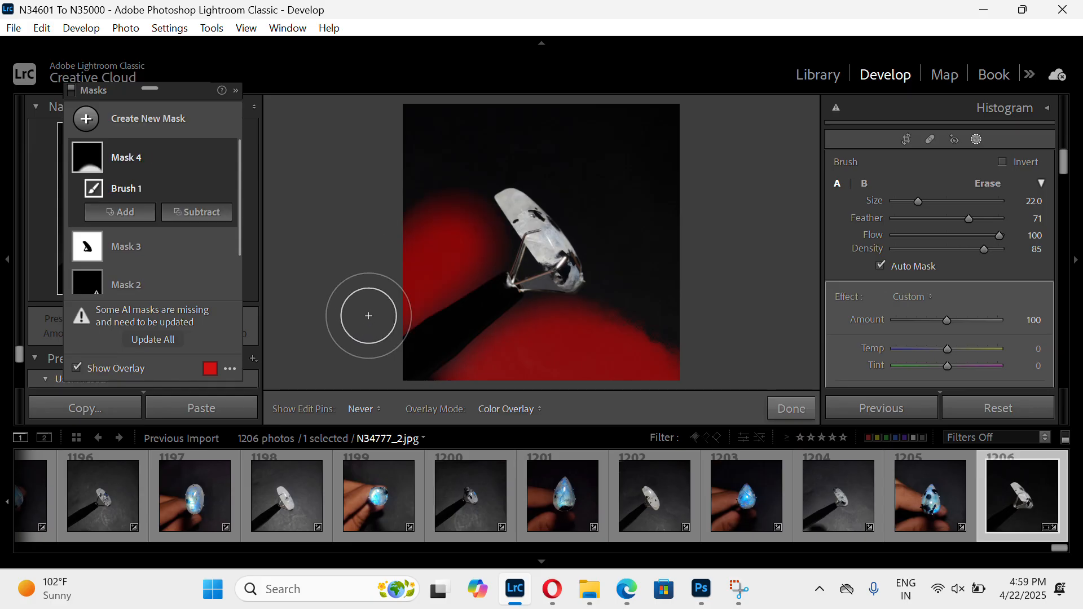
Hide the mask overlay and set the painted background mask's Exposure to -1.30
{"action": "scroll", "coordinate": [903, 293], "scroll_direction": "down", "scroll_amount": 2}
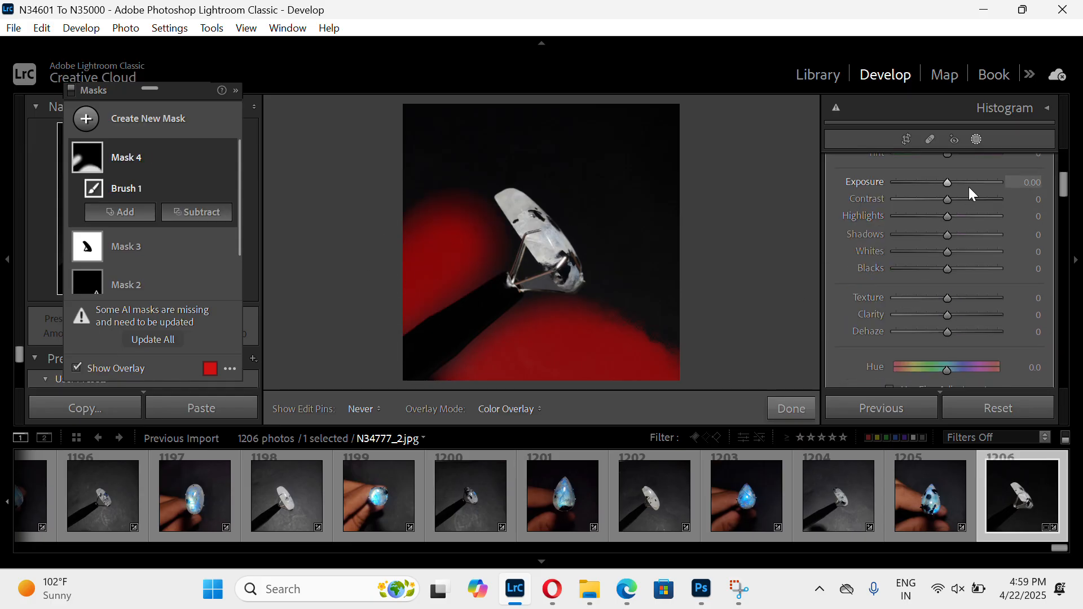
{"action": "key", "text": "o"}
{"action": "left_click_drag", "start_coordinate": [947, 182], "coordinate": [934, 189]}
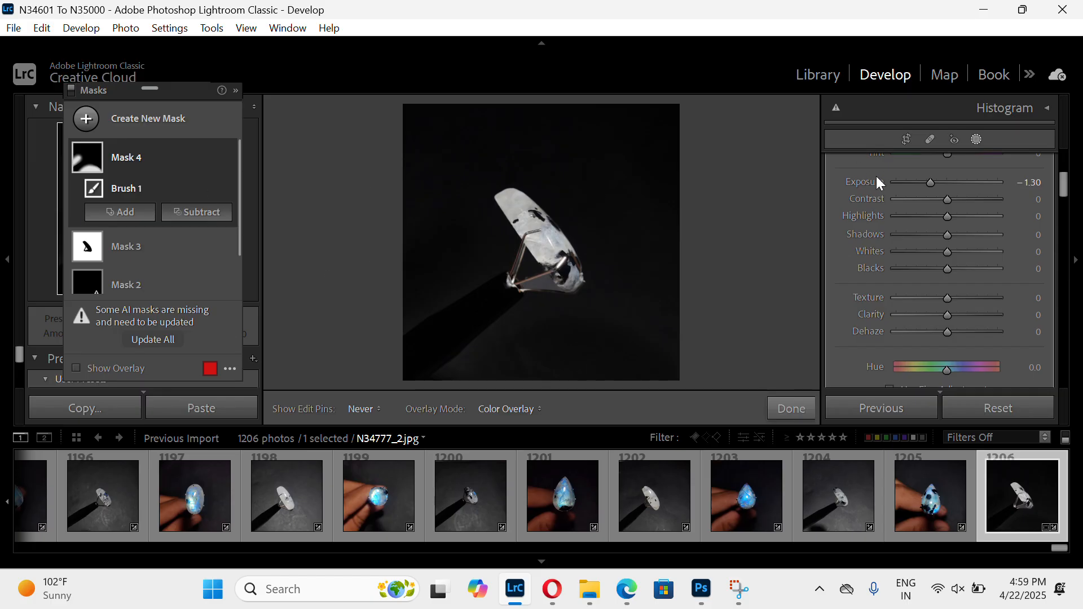
Paint another brush mask along the dark diagonal strip beneath the stone, adjust its tone, and finish masking
{"action": "key", "text": "k"}
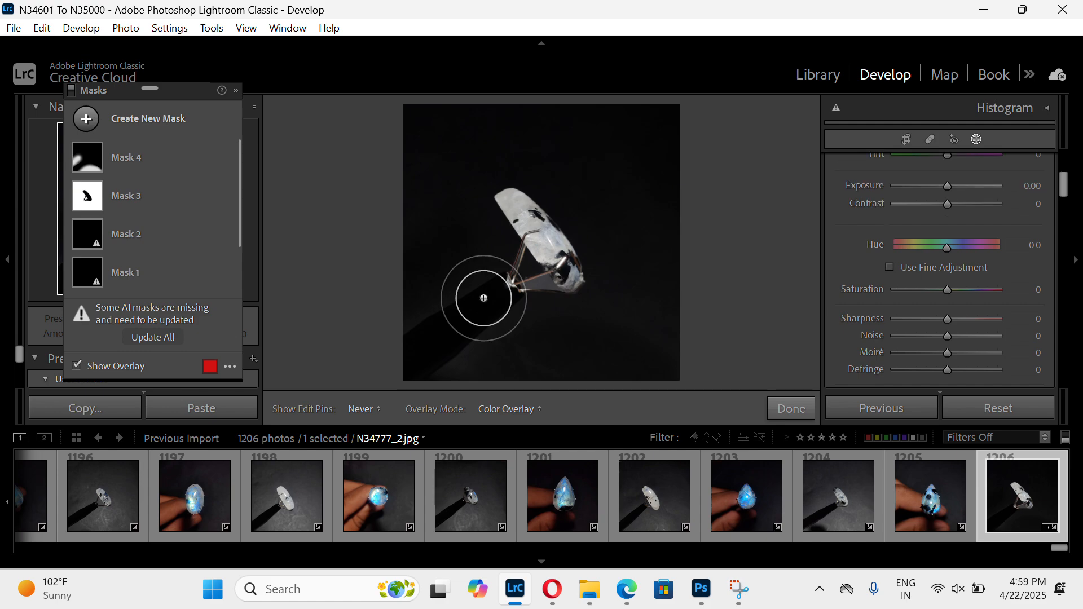
{"action": "left_click_drag", "start_coordinate": [484, 298], "coordinate": [395, 389]}
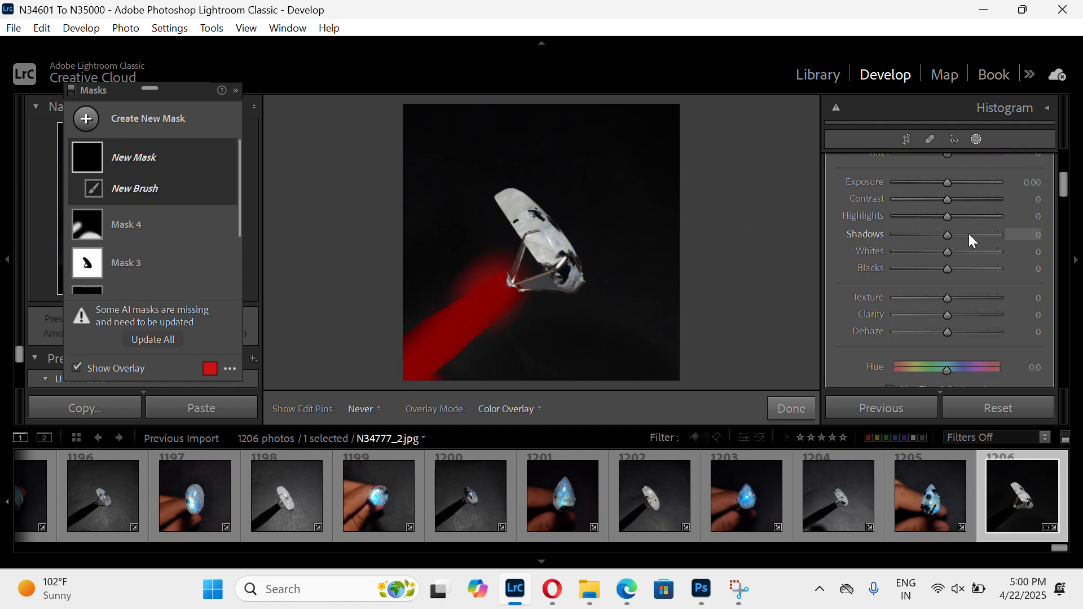
{"action": "left_click_drag", "start_coordinate": [969, 235], "coordinate": [990, 228]}
{"action": "left_click", "coordinate": [978, 136]}
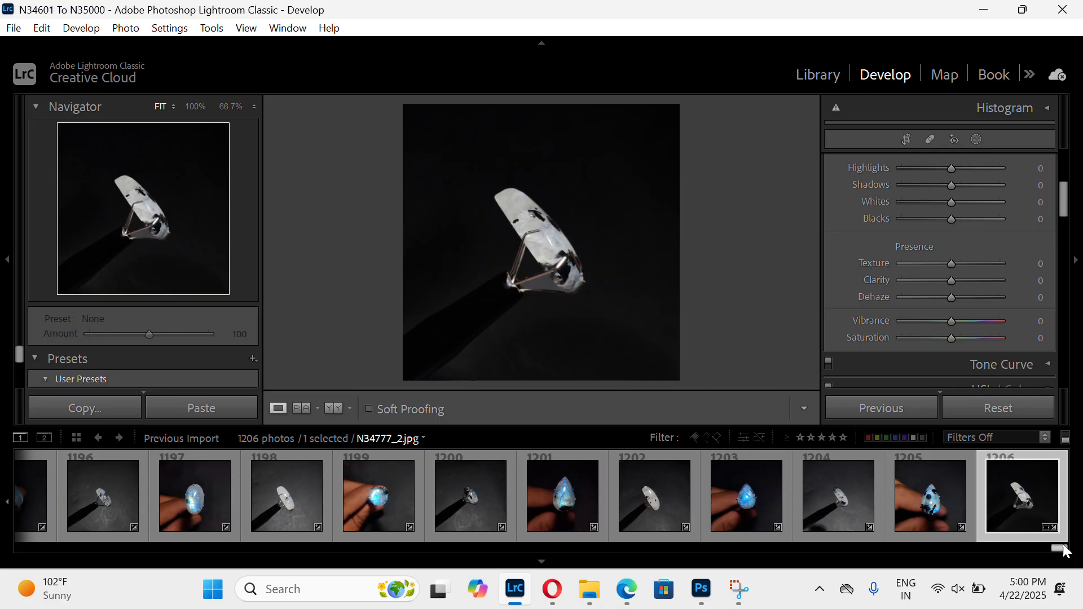
Select N34601_1.jpg near the start of the photos and open a copy with Lightroom adjustments in Adobe Photoshop 2023
{"action": "left_click_drag", "start_coordinate": [1055, 547], "coordinate": [8, 496]}
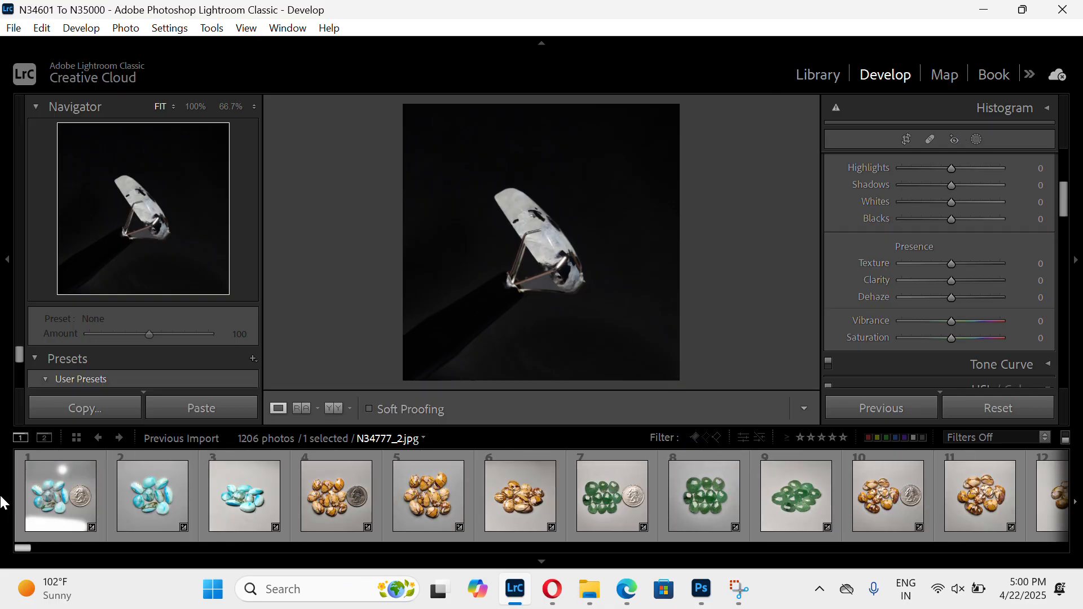
{"action": "left_click", "coordinate": [164, 499]}
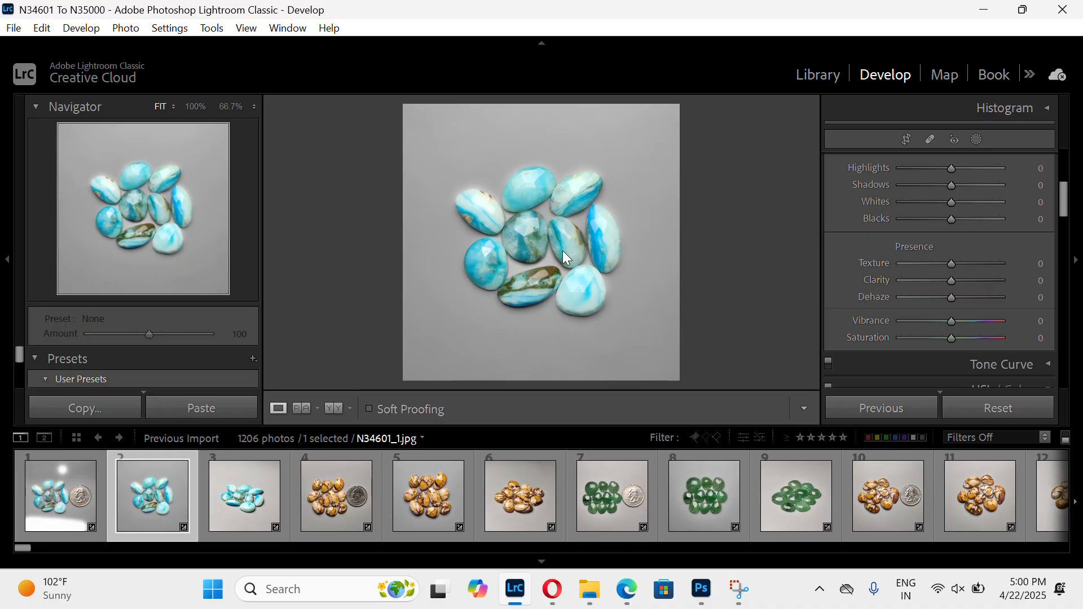
{"action": "right_click", "coordinate": [564, 253]}
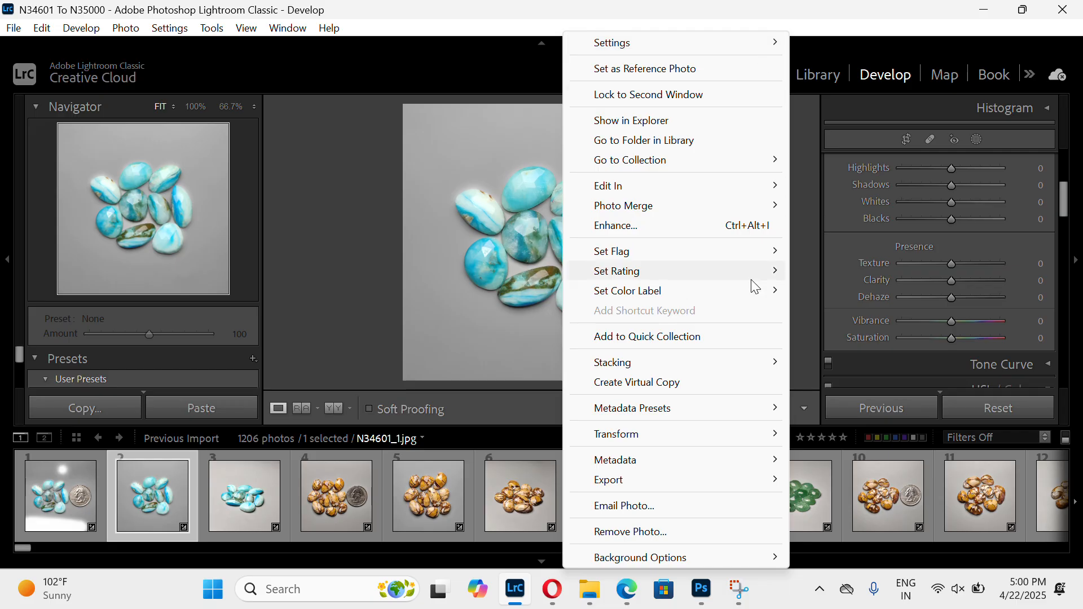
{"action": "mouse_move", "coordinate": [777, 188]}
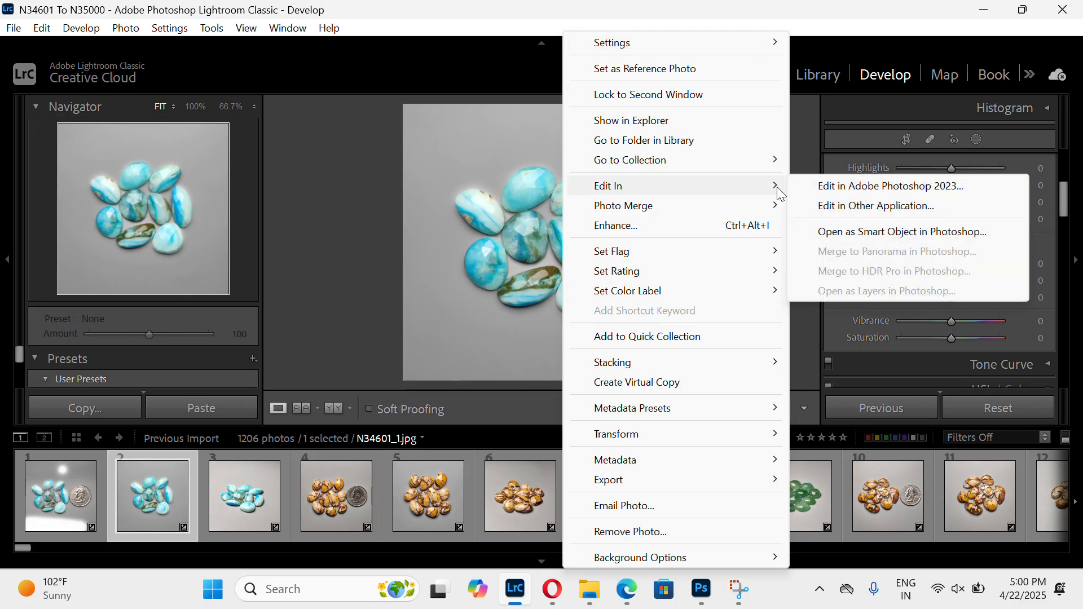
{"action": "left_click", "coordinate": [892, 186]}
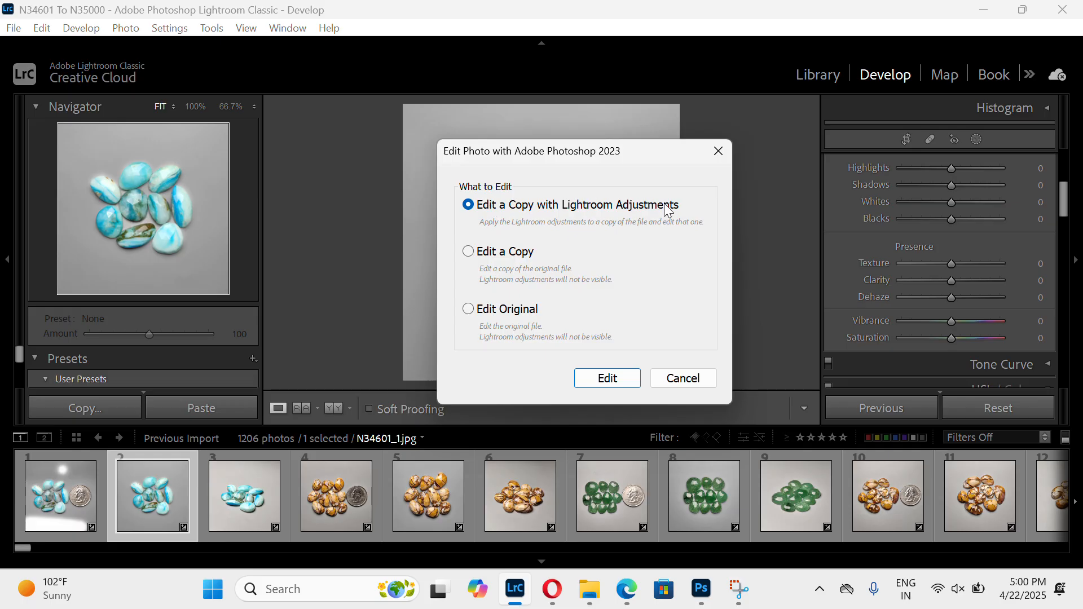
{"action": "left_click", "coordinate": [607, 377]}
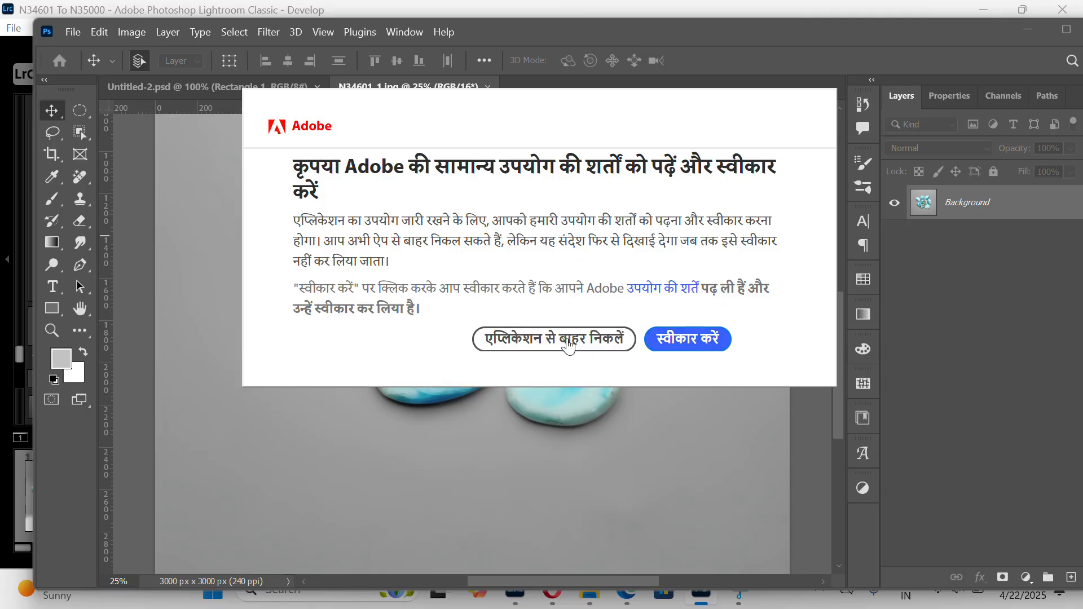
Exit Photoshop from the terms of use notice without saving changes to N34601_1.jpg
{"action": "left_click", "coordinate": [603, 348]}
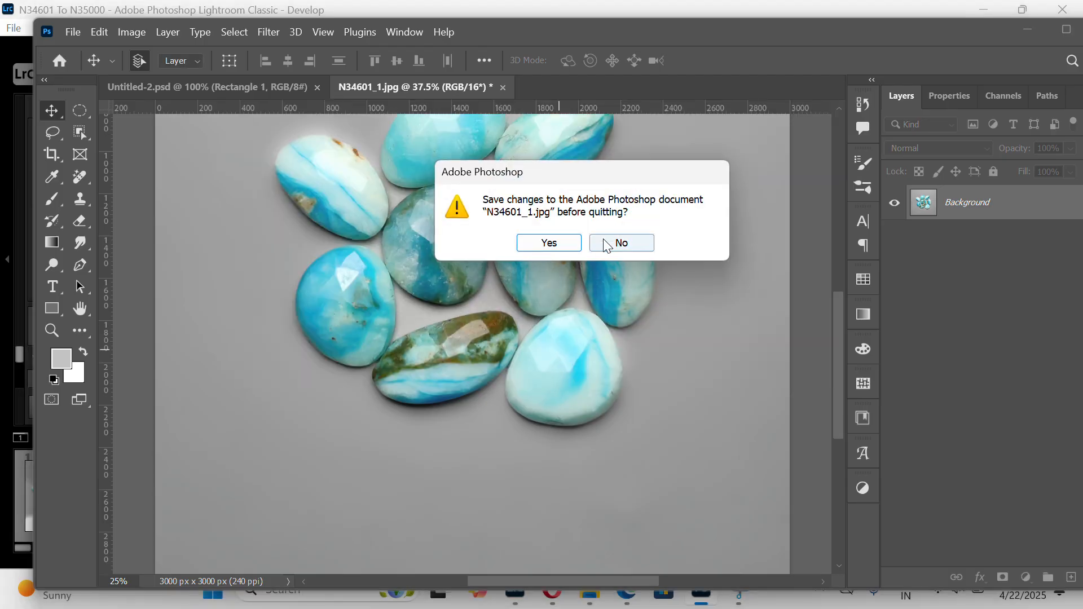
{"action": "left_click", "coordinate": [626, 244]}
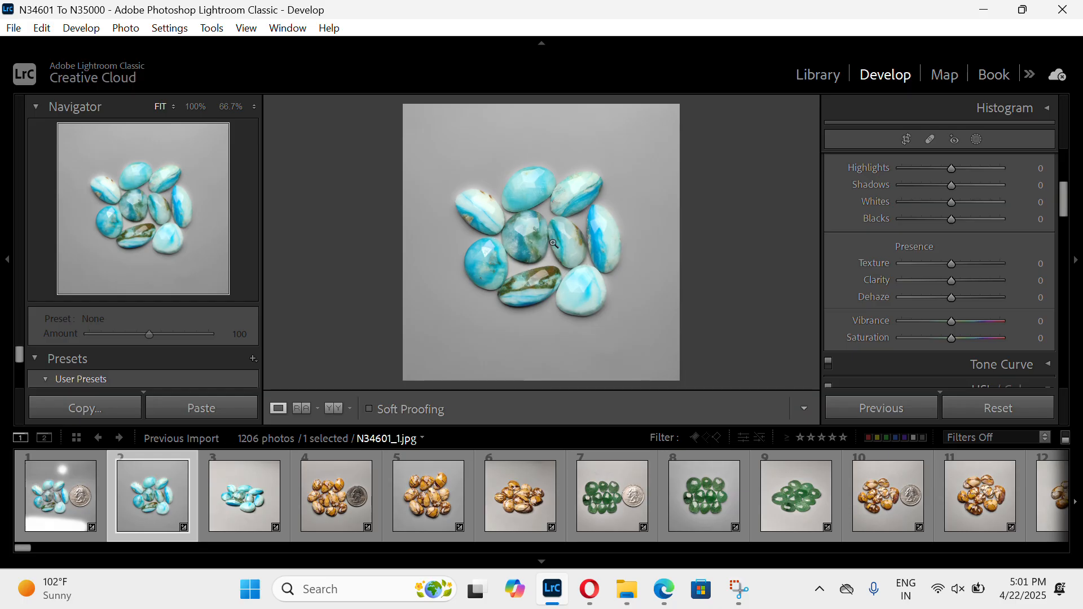
{"action": "right_click", "coordinate": [554, 244]}
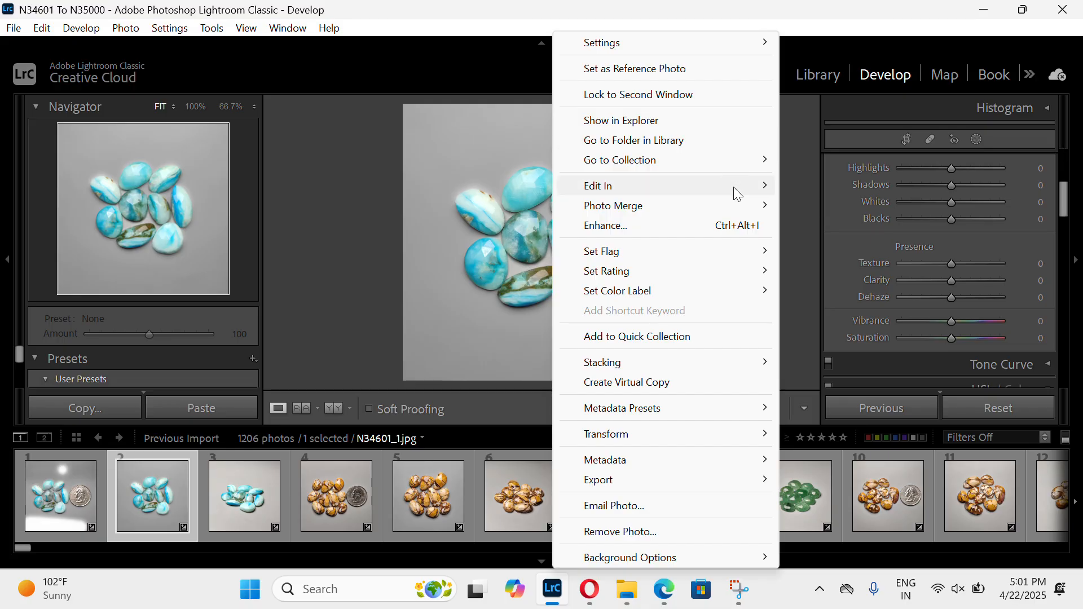
{"action": "mouse_move", "coordinate": [778, 186]}
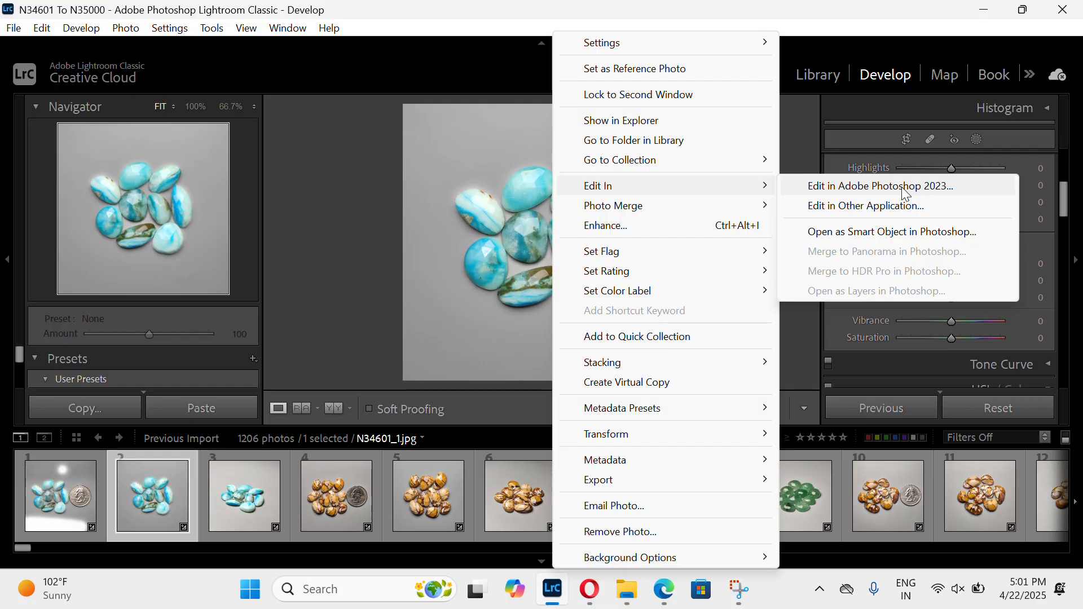
{"action": "left_click", "coordinate": [849, 554]}
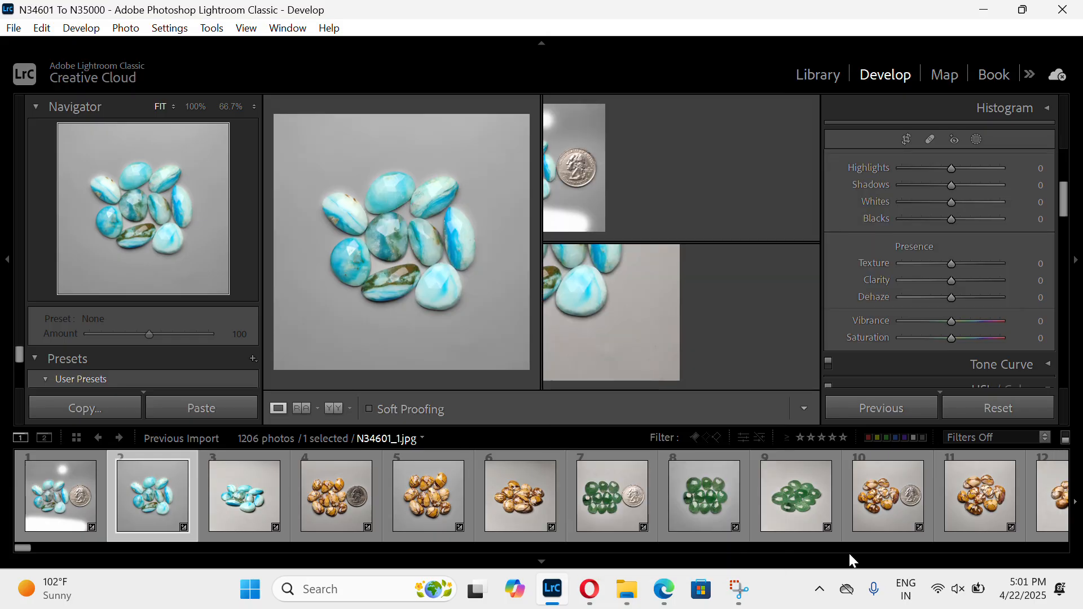
{"action": "left_click", "coordinate": [542, 562]}
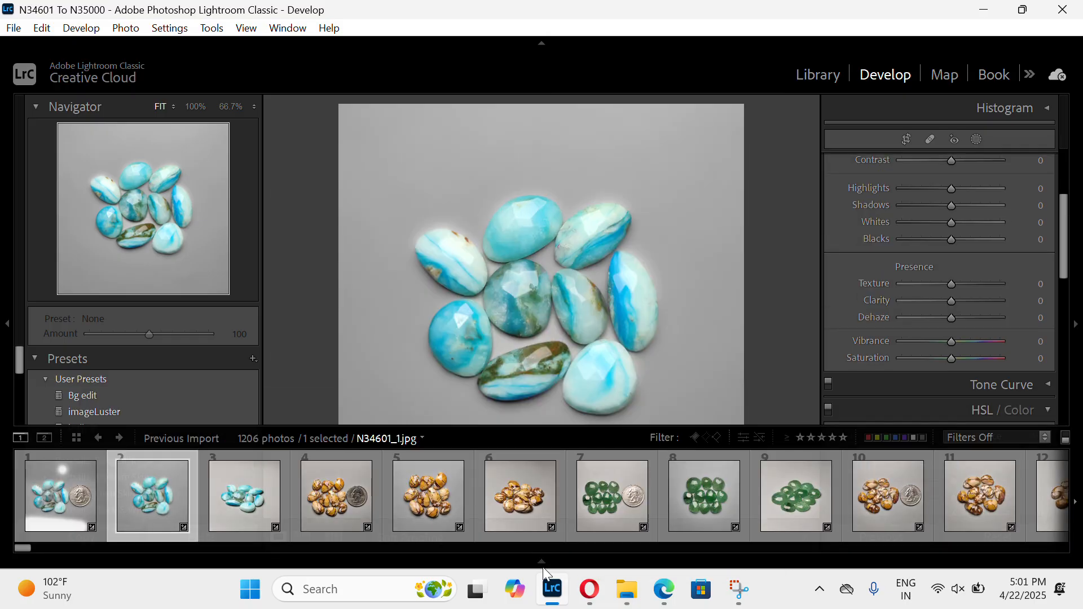
Show all photos in the Library grid with the smallest thumbnails and look through them to the last row
{"action": "left_click", "coordinate": [816, 75]}
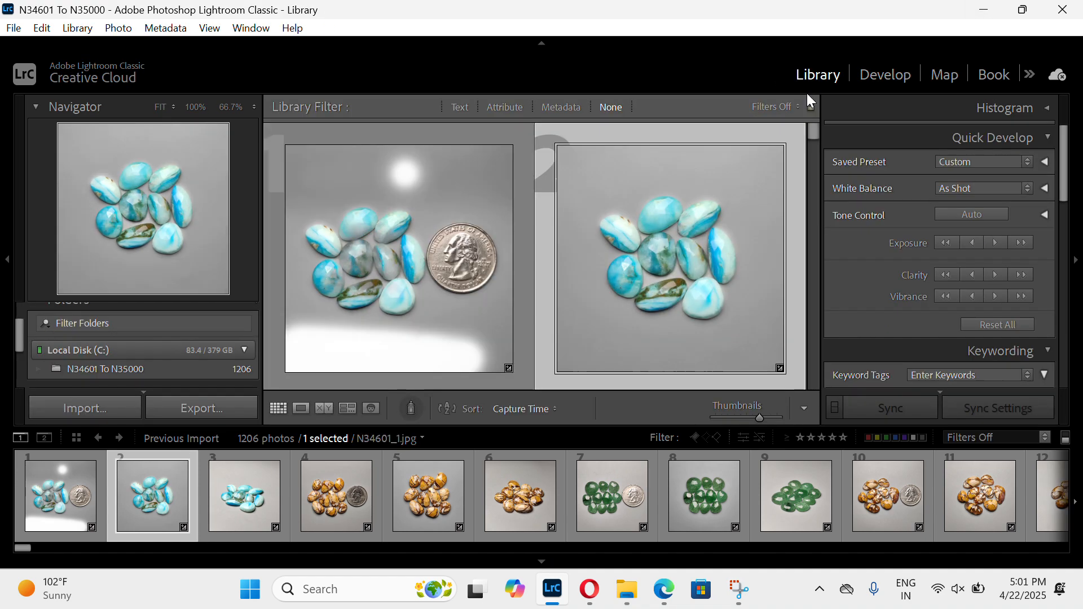
{"action": "left_click", "coordinate": [277, 409]}
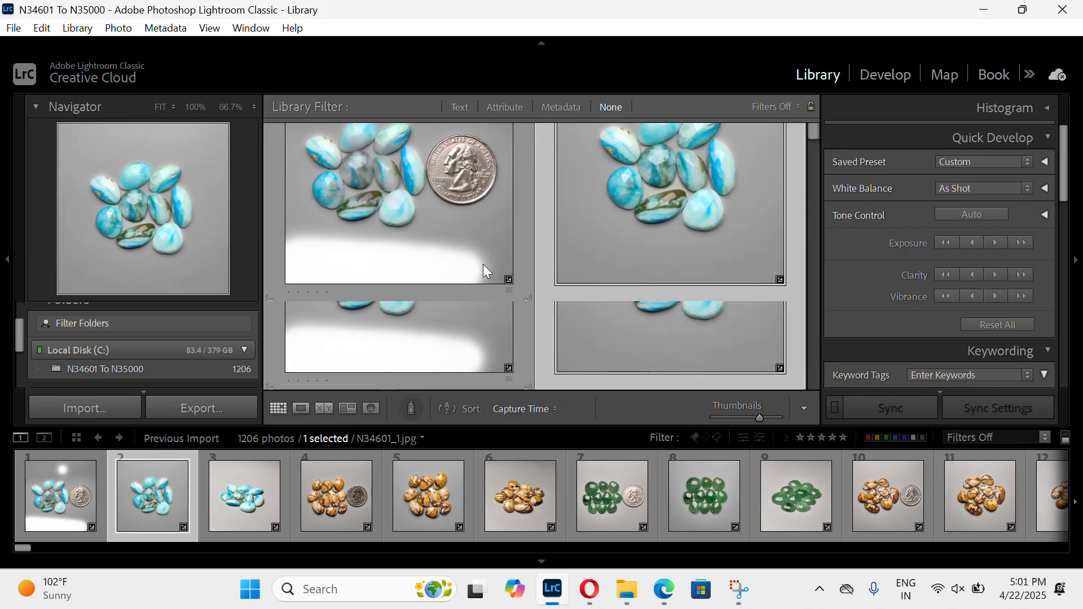
{"action": "scroll", "coordinate": [484, 265], "scroll_direction": "down", "scroll_amount": 10}
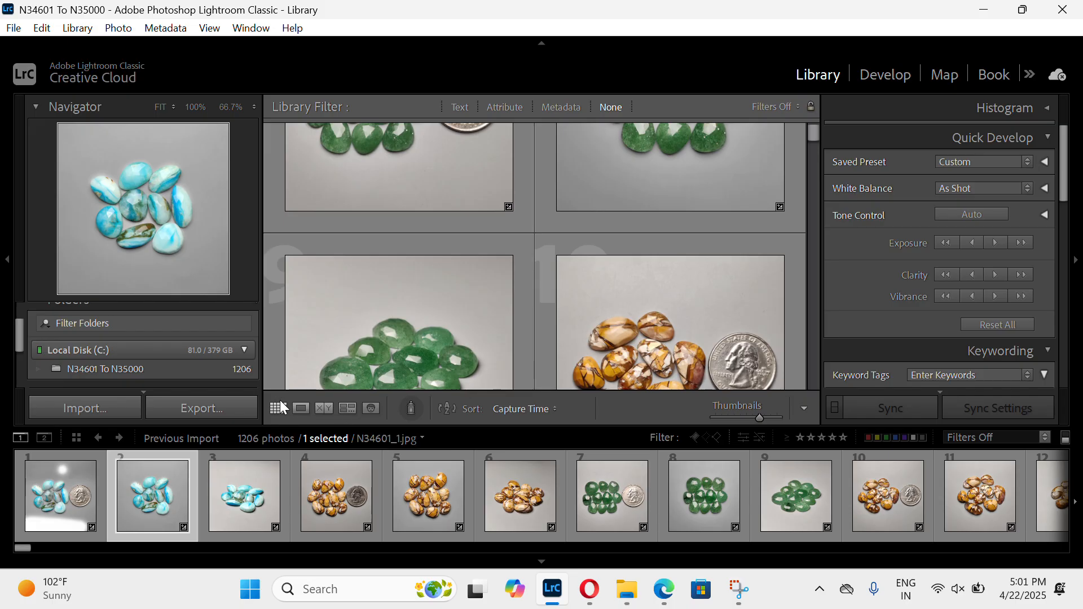
{"action": "key", "text": "minus"}
{"action": "key", "text": "minus"}
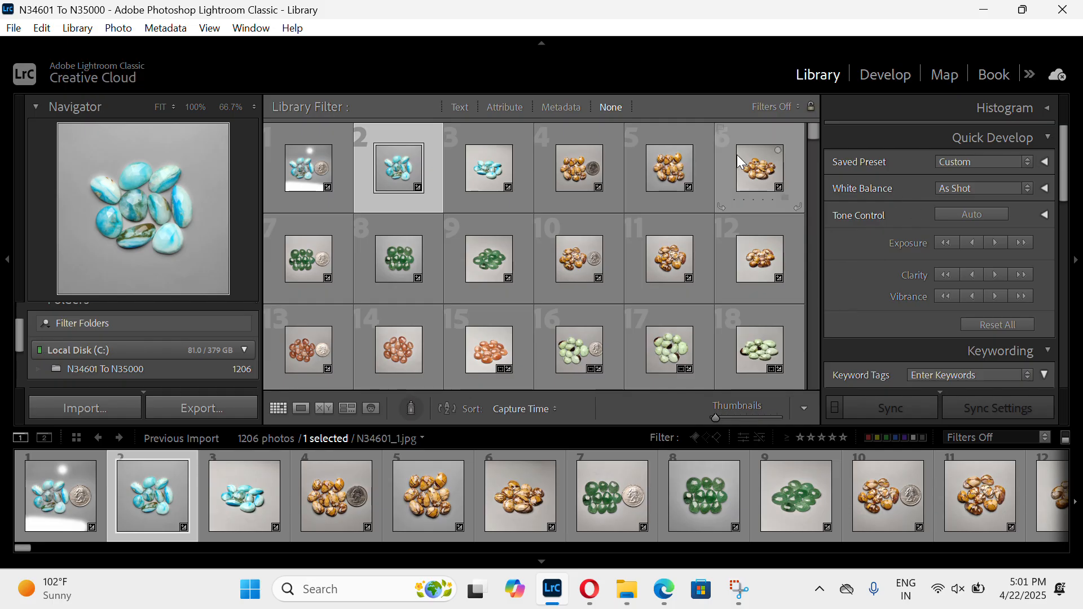
{"action": "left_click_drag", "start_coordinate": [812, 130], "coordinate": [761, 385]}
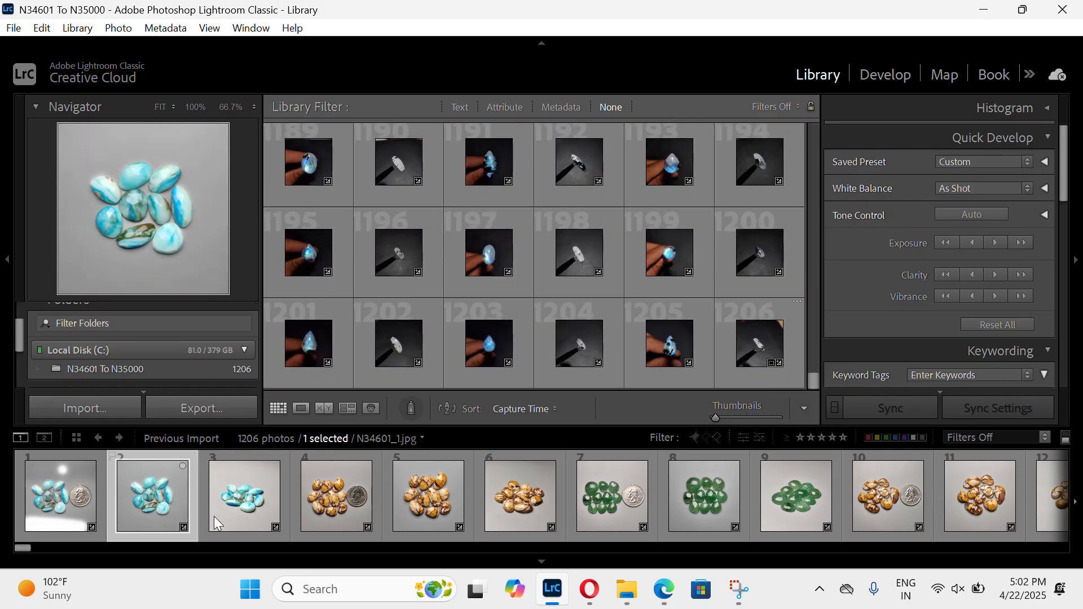
Review the gemstone photos one by one from N34601_2.jpg to N34605_2.jpg
{"action": "left_click", "coordinate": [269, 502]}
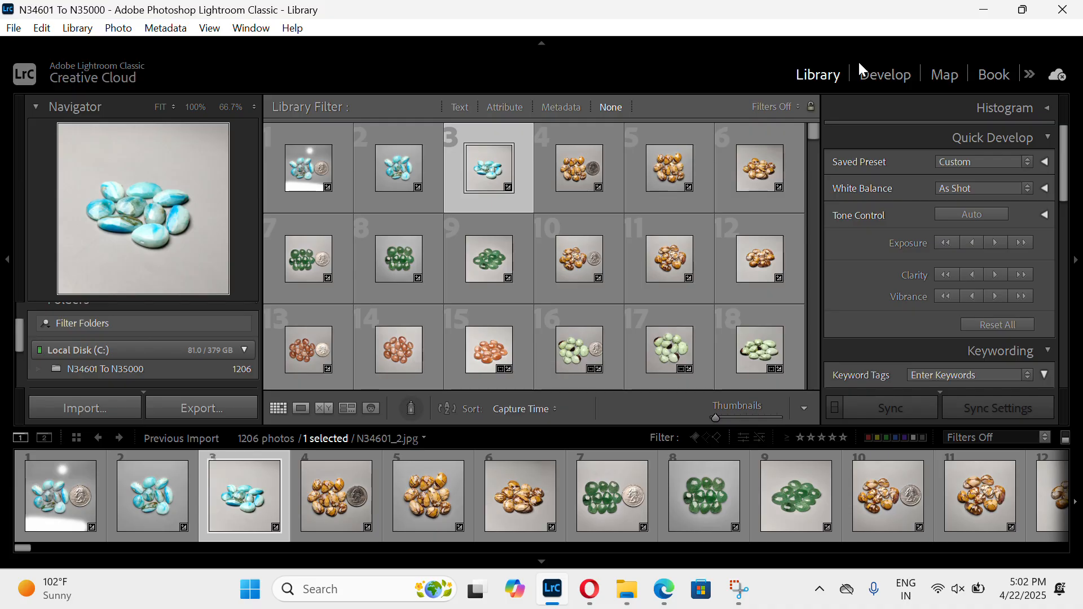
{"action": "key", "text": "Right"}
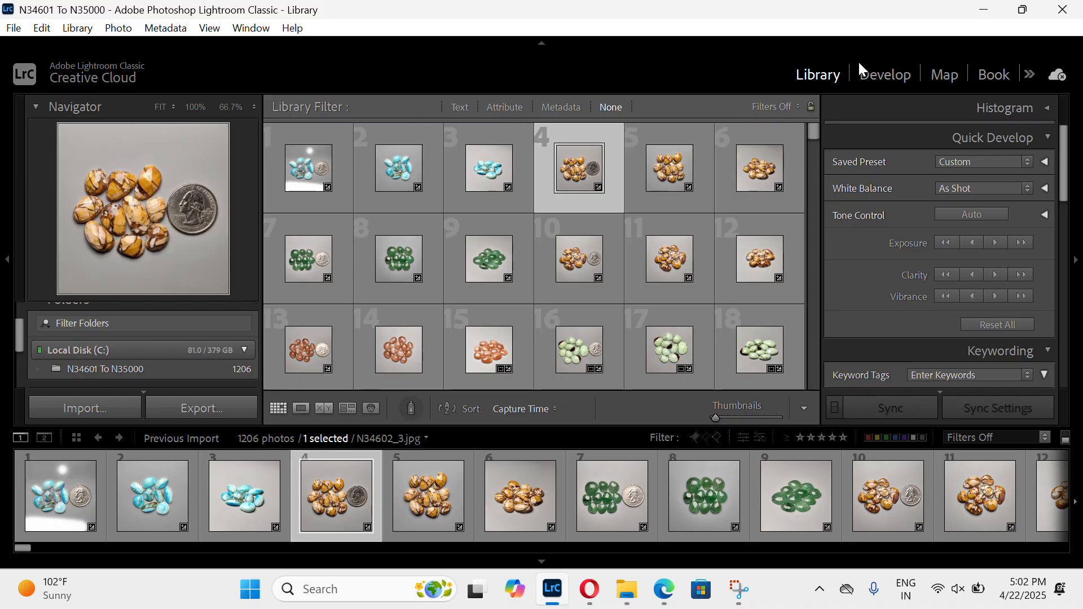
{"action": "key", "text": "Right"}
{"action": "key", "text": "Right"}
{"action": "key", "text": "Right"}
{"action": "key", "text": "Right"}
{"action": "key", "text": "Right"}
{"action": "key", "text": "Right"}
{"action": "key", "text": "Right"}
{"action": "key", "text": "Right"}
{"action": "key", "text": "Right"}
{"action": "key", "text": "Right"}
{"action": "key", "text": "Right"}
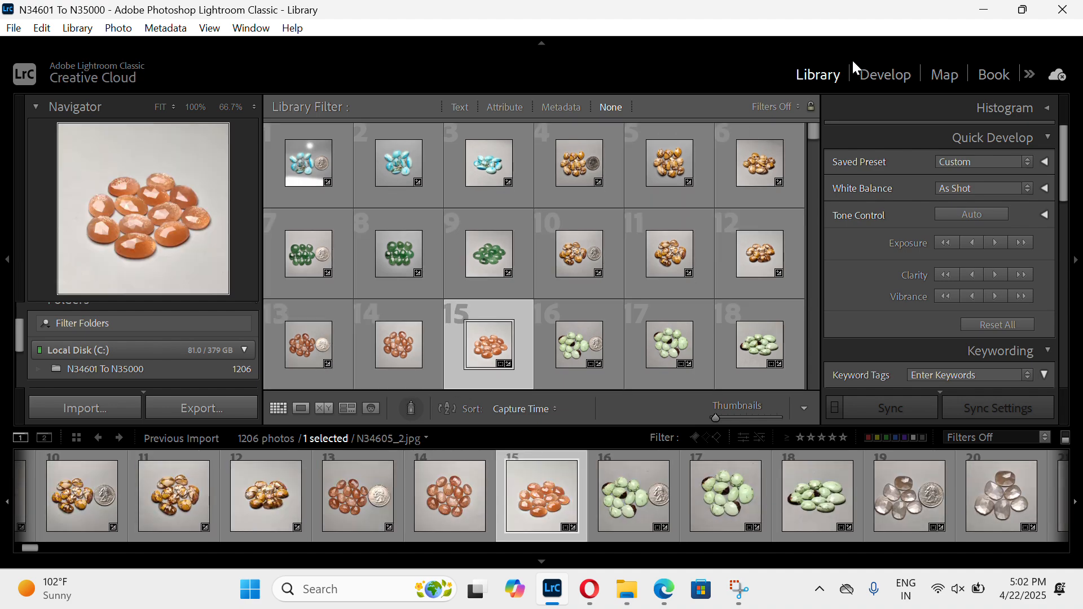
Enlarge the Library grid thumbnails to two photos per row to examine N34605_2.jpg
{"action": "scroll", "coordinate": [563, 141], "scroll_direction": "down", "scroll_amount": 1}
{"action": "key", "text": "e"}
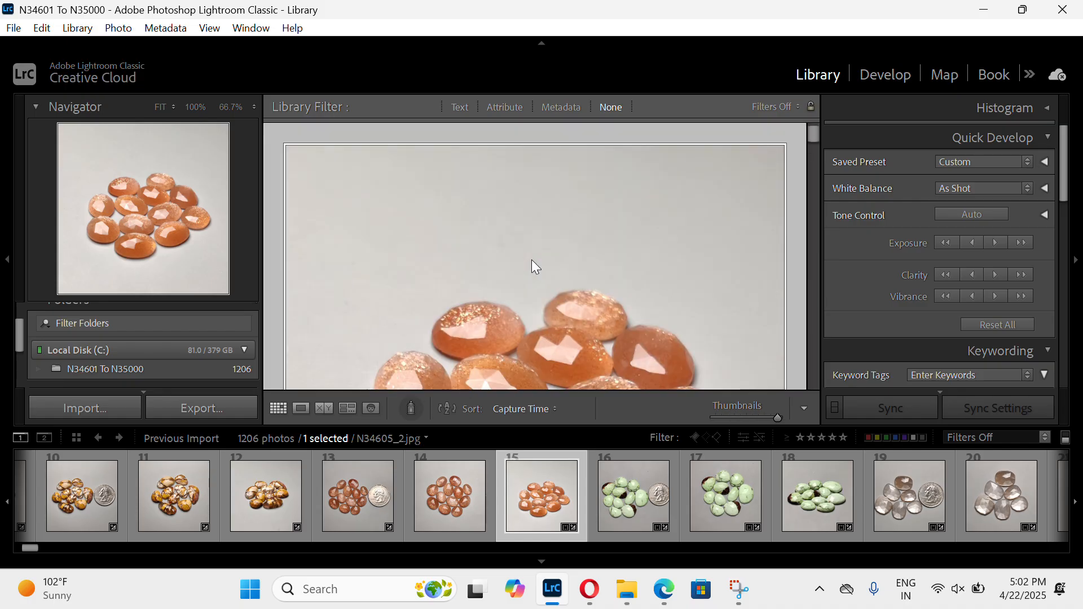
{"action": "key", "text": "c"}
{"action": "key", "text": "g"}
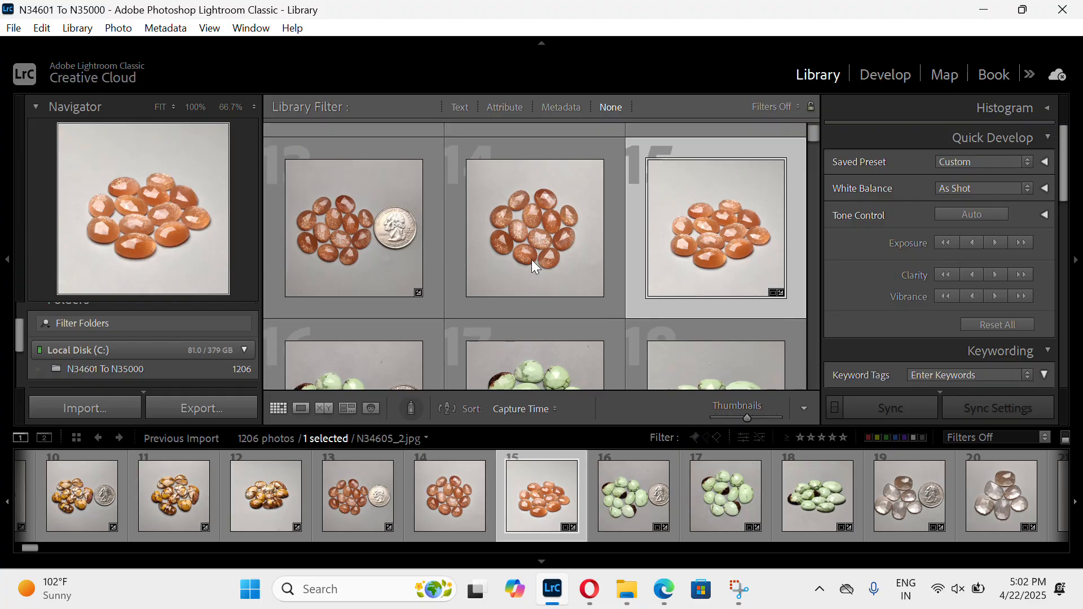
{"action": "scroll", "coordinate": [535, 265], "scroll_direction": "down", "scroll_amount": 1}
{"action": "key", "text": "equal"}
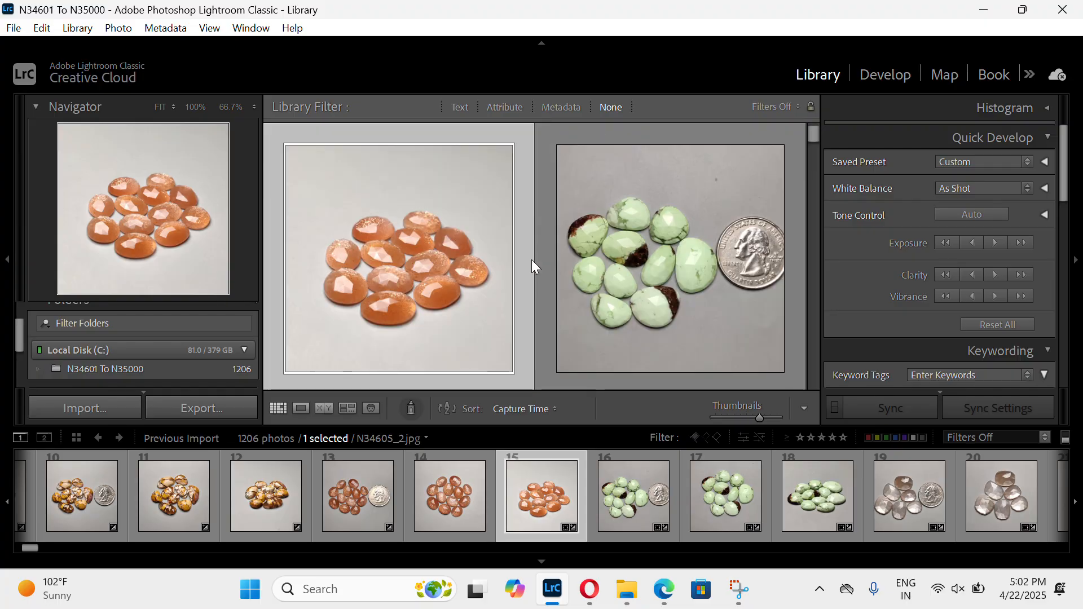
Look through the enlarged Library grid from the green gemstone photos down to photo 21 and select it
{"action": "scroll", "coordinate": [534, 265], "scroll_direction": "down", "scroll_amount": 3}
{"action": "scroll", "coordinate": [533, 264], "scroll_direction": "down", "scroll_amount": 3}
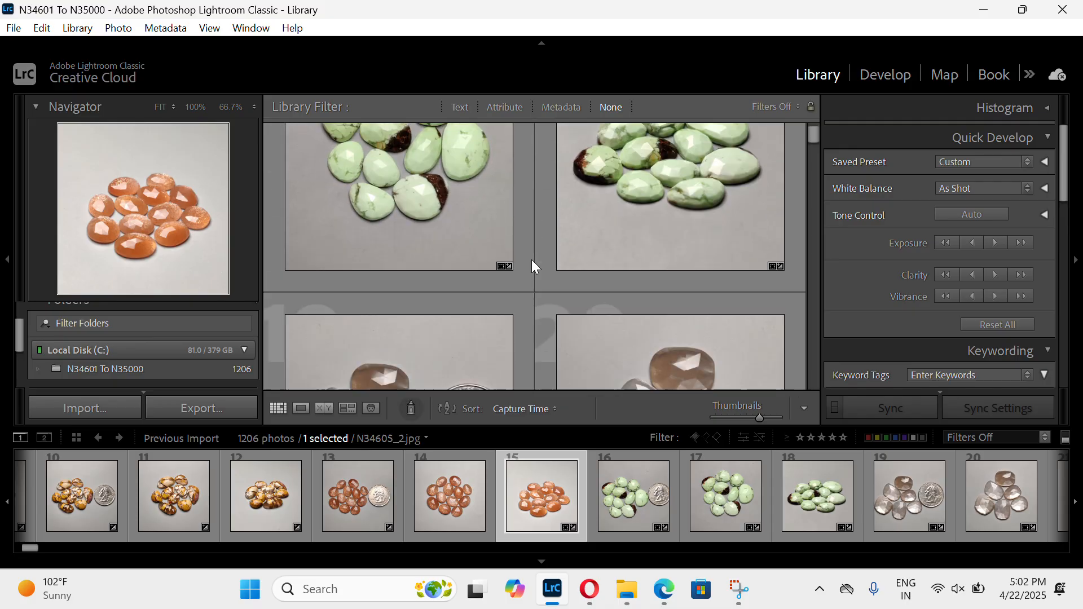
{"action": "scroll", "coordinate": [533, 264], "scroll_direction": "up", "scroll_amount": 3}
{"action": "scroll", "coordinate": [533, 264], "scroll_direction": "down", "scroll_amount": 3}
{"action": "scroll", "coordinate": [533, 265], "scroll_direction": "up", "scroll_amount": 2}
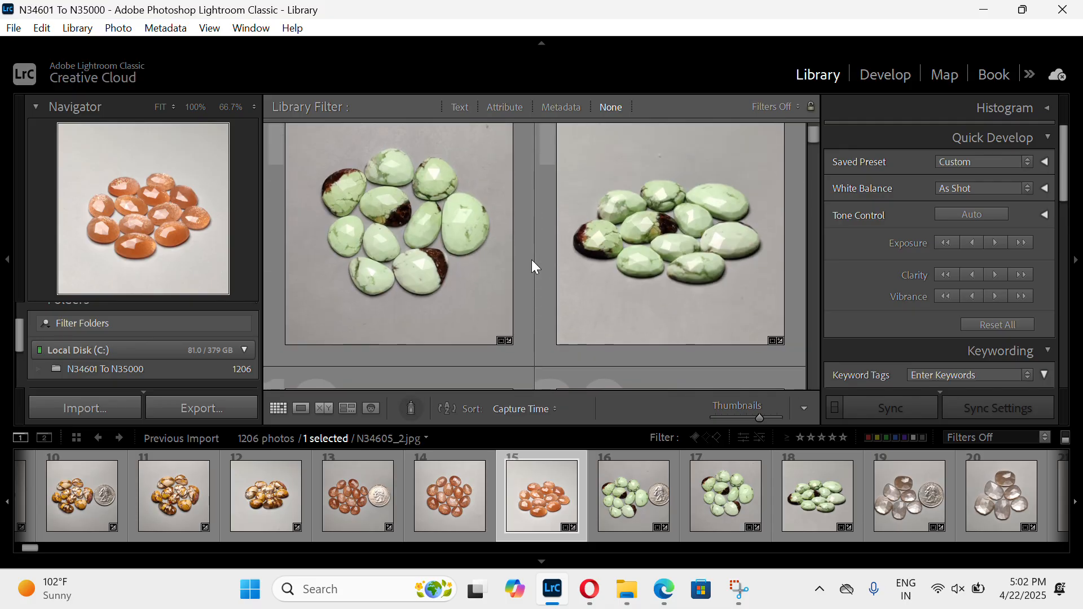
{"action": "scroll", "coordinate": [532, 261], "scroll_direction": "up", "scroll_amount": 1}
{"action": "scroll", "coordinate": [532, 261], "scroll_direction": "down", "scroll_amount": 4}
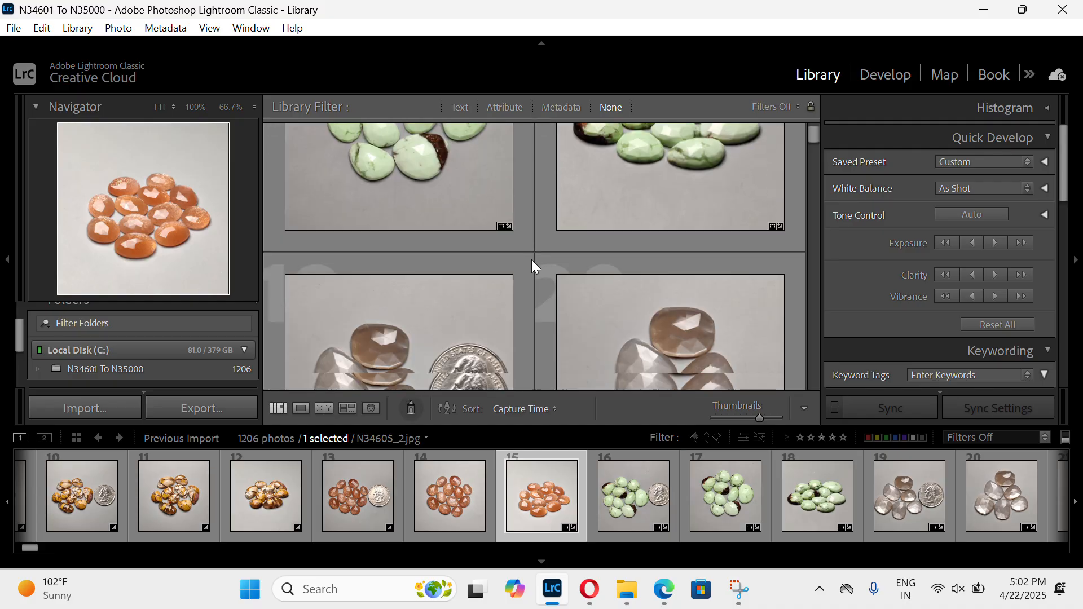
{"action": "scroll", "coordinate": [533, 263], "scroll_direction": "down", "scroll_amount": 6}
{"action": "right_click", "coordinate": [533, 263]}
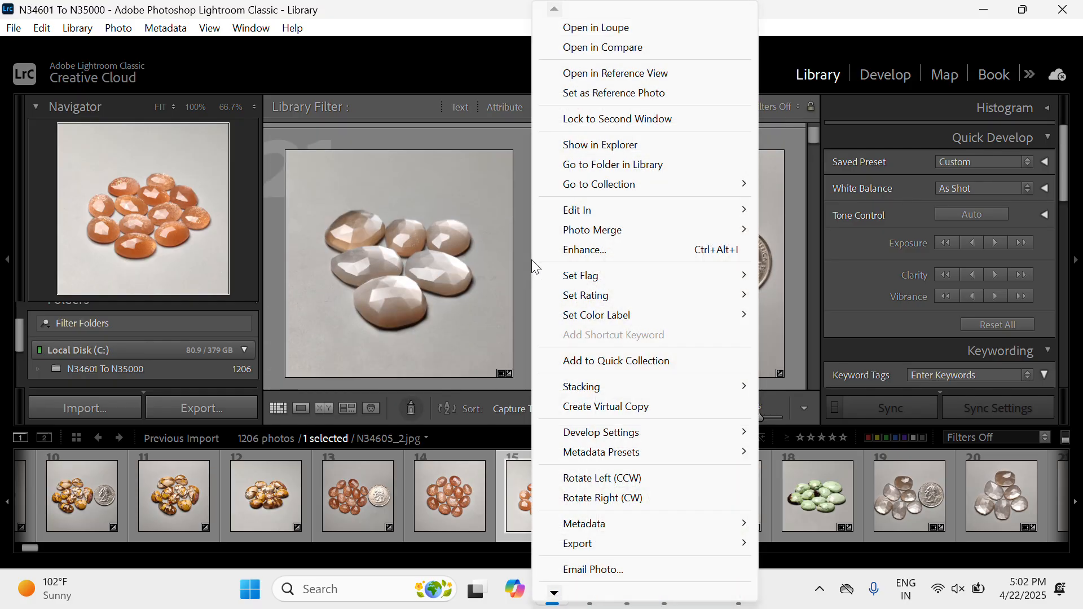
{"action": "left_click", "coordinate": [515, 267]}
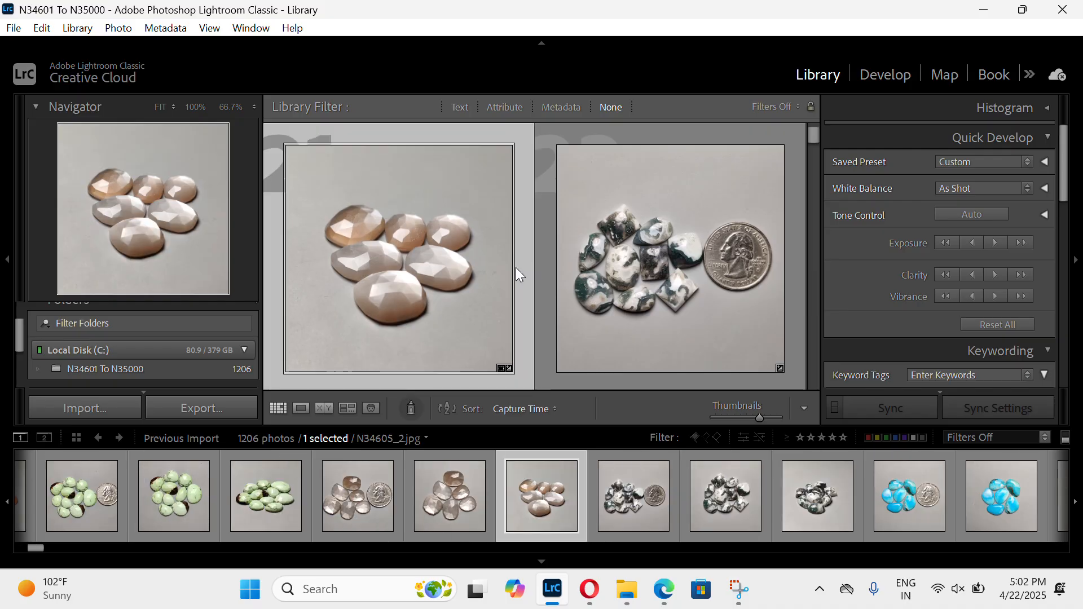
Review the gemstone photos one by one in the grid from photo 21 to N34611_3.jpg
{"action": "key", "text": "Right"}
{"action": "key", "text": "Right"}
{"action": "key", "text": "Right"}
{"action": "key", "text": "Right"}
{"action": "key", "text": "Right"}
{"action": "key", "text": "Right"}
{"action": "key", "text": "Right"}
{"action": "key", "text": "Right"}
{"action": "key", "text": "Right"}
{"action": "key", "text": "Right"}
{"action": "key", "text": "Right"}
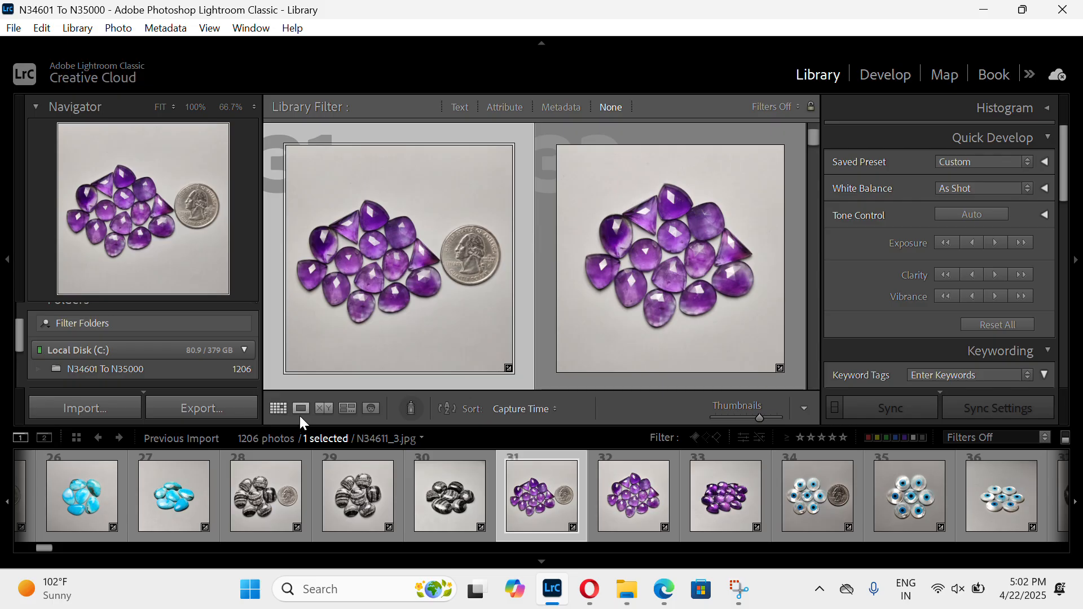
Show N34611_3.jpg in Loupe view and review the following photos one by one up to N34613_3.jpg
{"action": "left_click", "coordinate": [302, 409]}
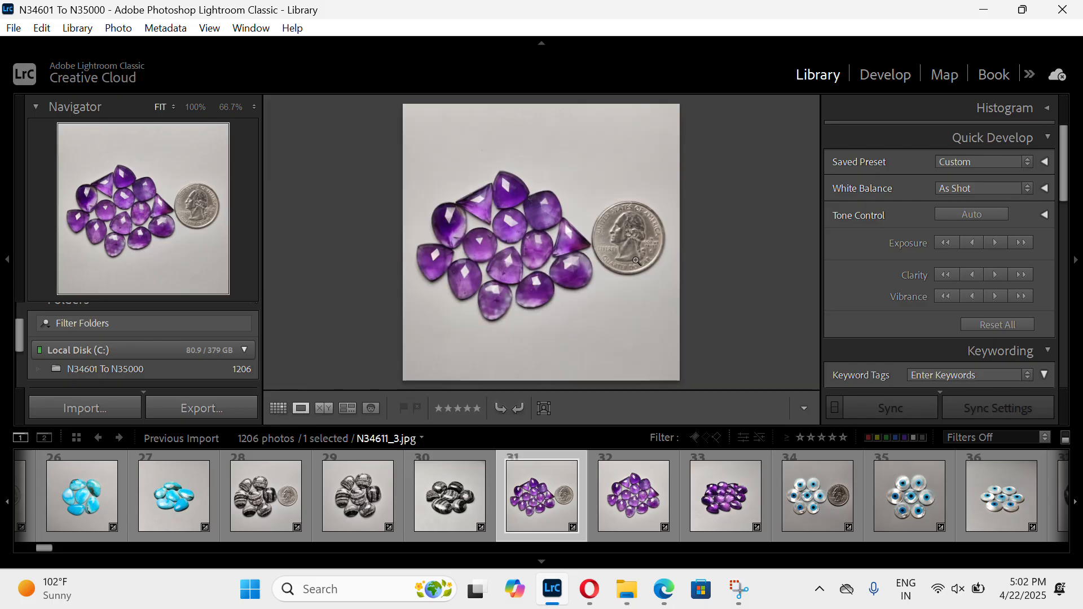
{"action": "key", "text": "Right"}
{"action": "key", "text": "Right"}
{"action": "key", "text": "Right"}
{"action": "key", "text": "Right"}
{"action": "key", "text": "Right"}
{"action": "key", "text": "Right"}
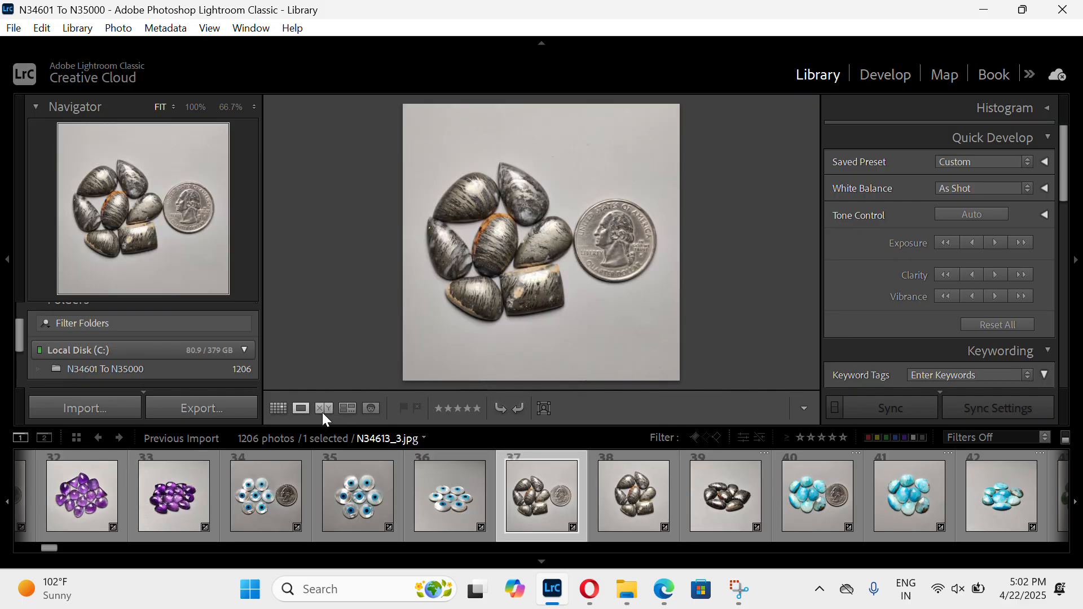
View N34613_3.jpg in Compare view beside a candidate photo and return to the Library grid
{"action": "left_click", "coordinate": [324, 409]}
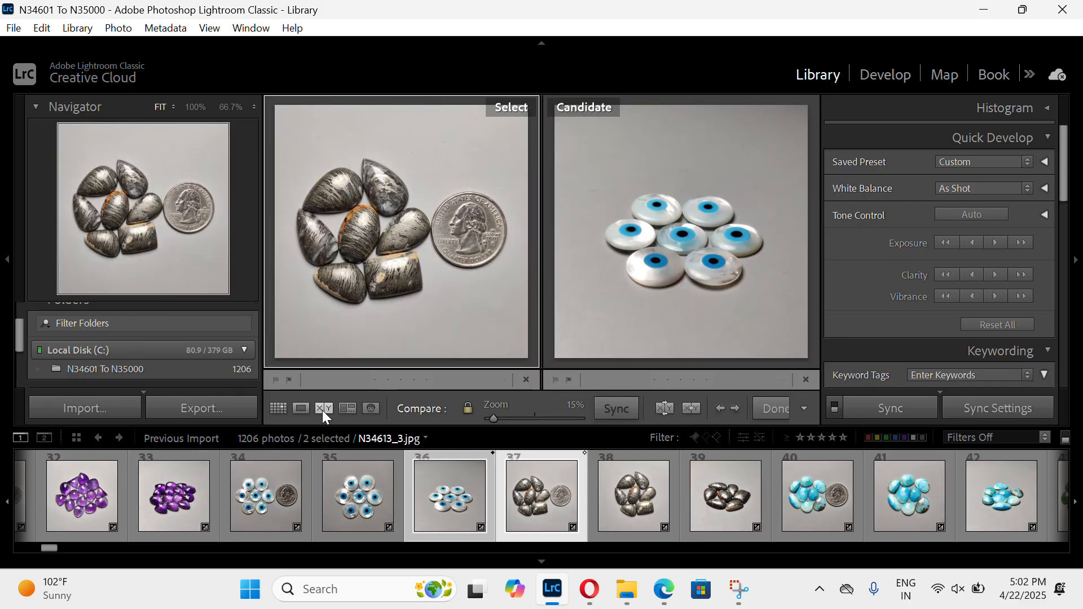
{"action": "key", "text": "g"}
{"action": "left_click", "coordinate": [325, 415]}
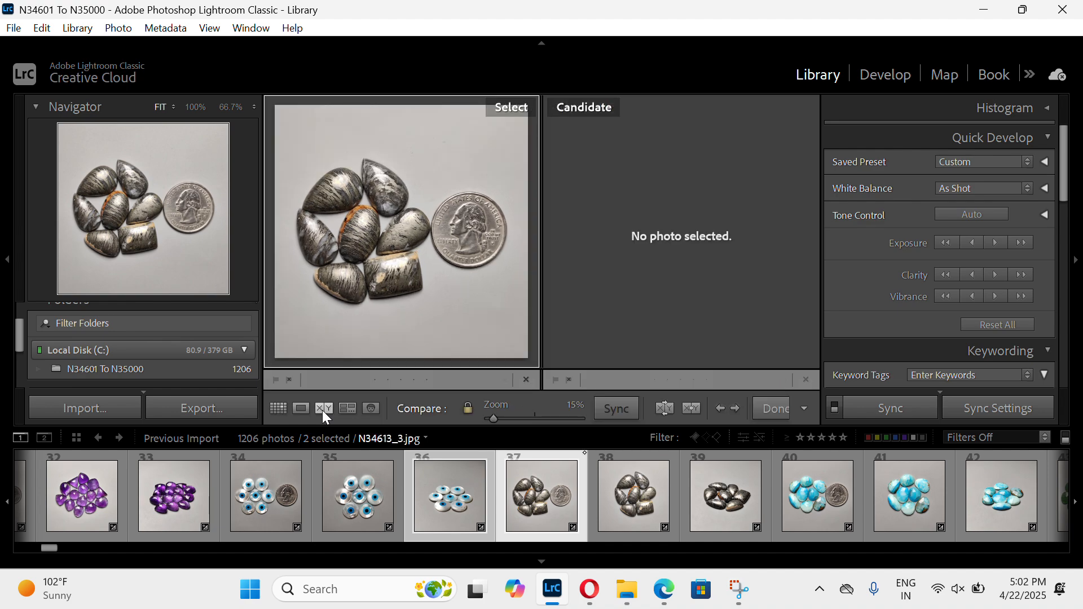
{"action": "key", "text": "g"}
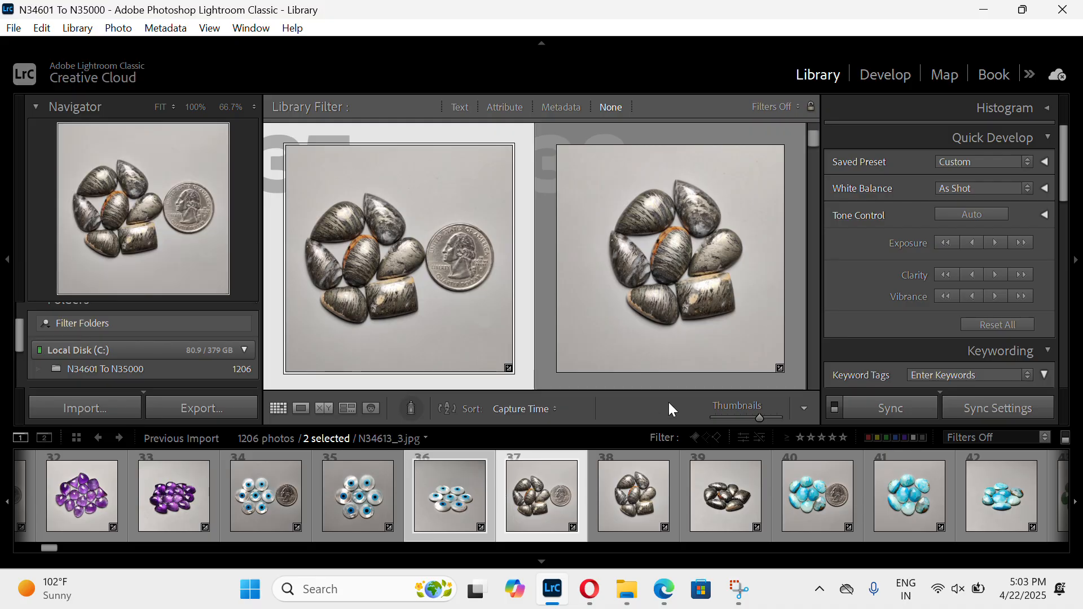
Select all photos in the Library and open their export settings with Hard Drive as the export target
{"action": "key", "text": "ctrl+a"}
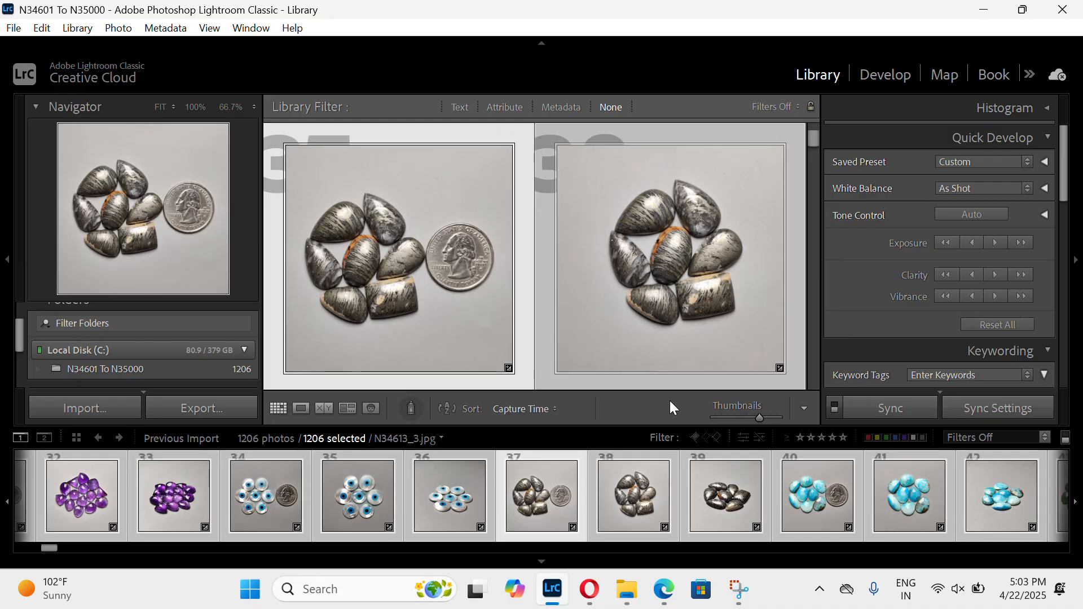
{"action": "left_click", "coordinate": [14, 29]}
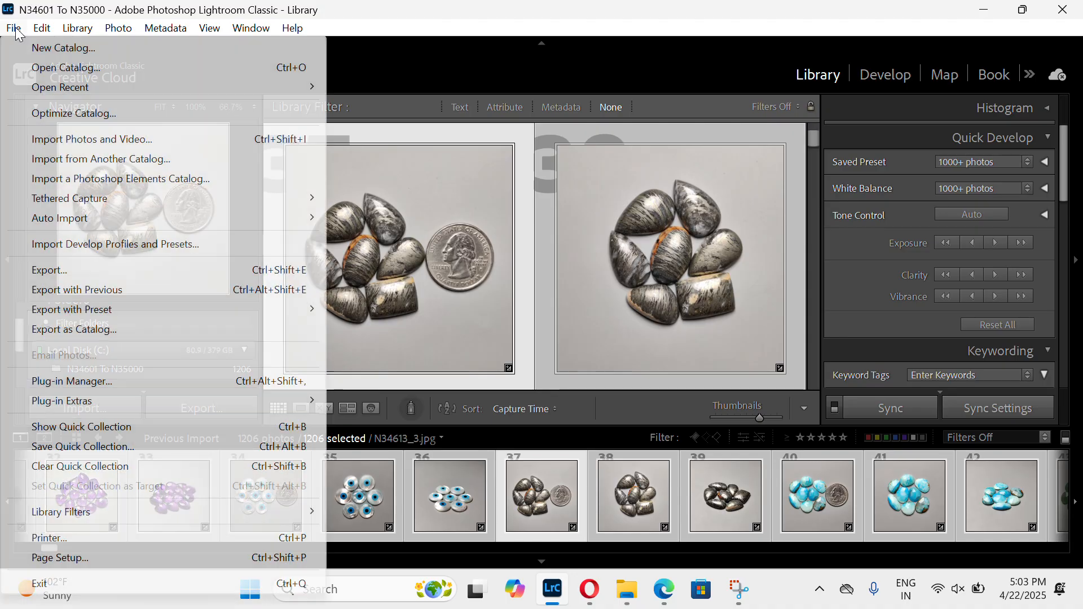
{"action": "left_click", "coordinate": [108, 275]}
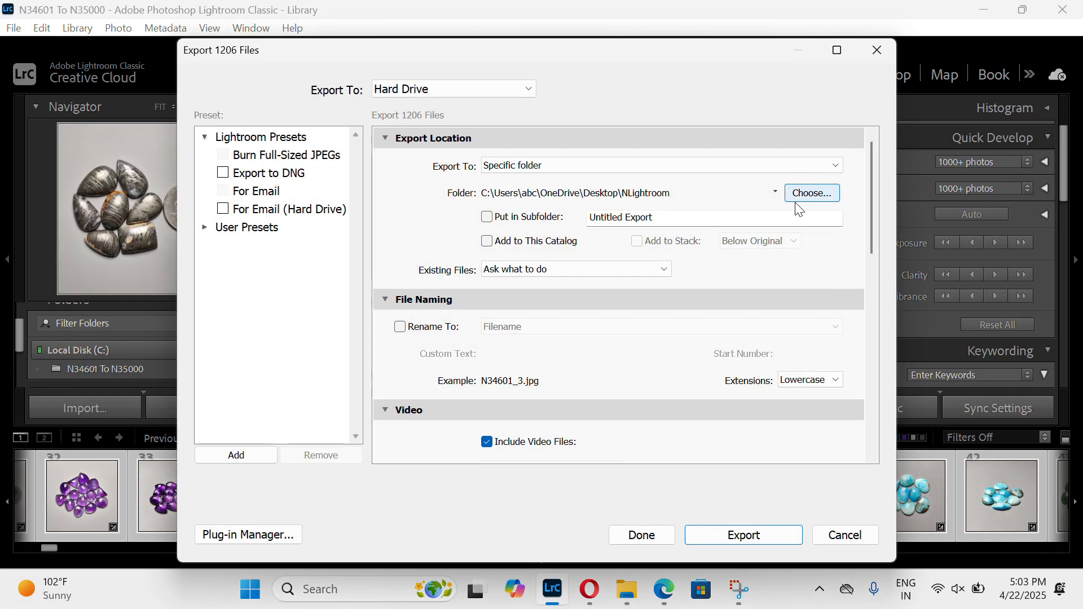
{"action": "left_click", "coordinate": [518, 88]}
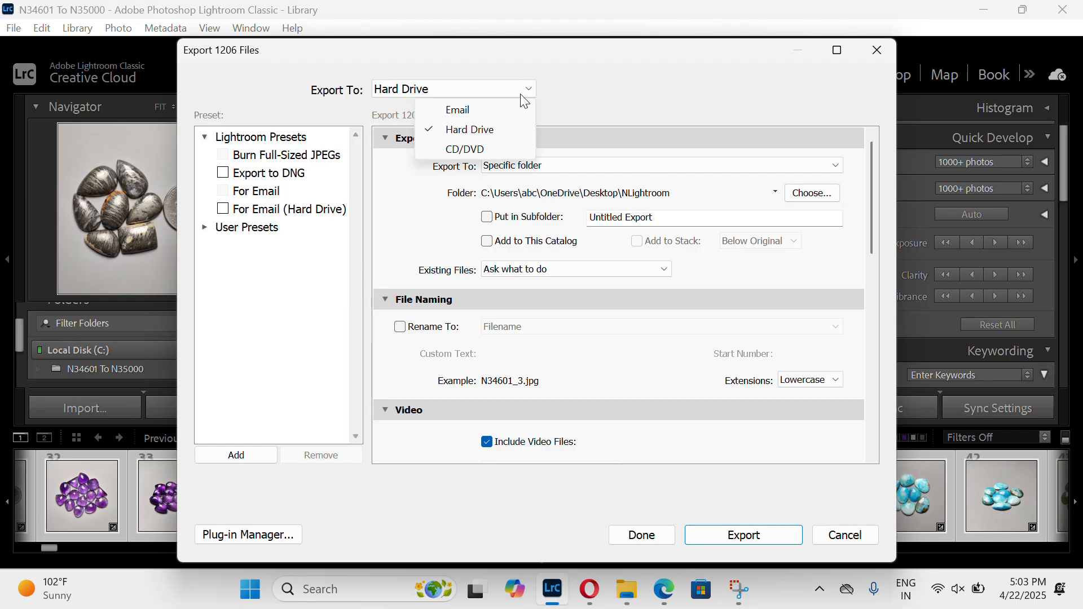
{"action": "left_click", "coordinate": [494, 131]}
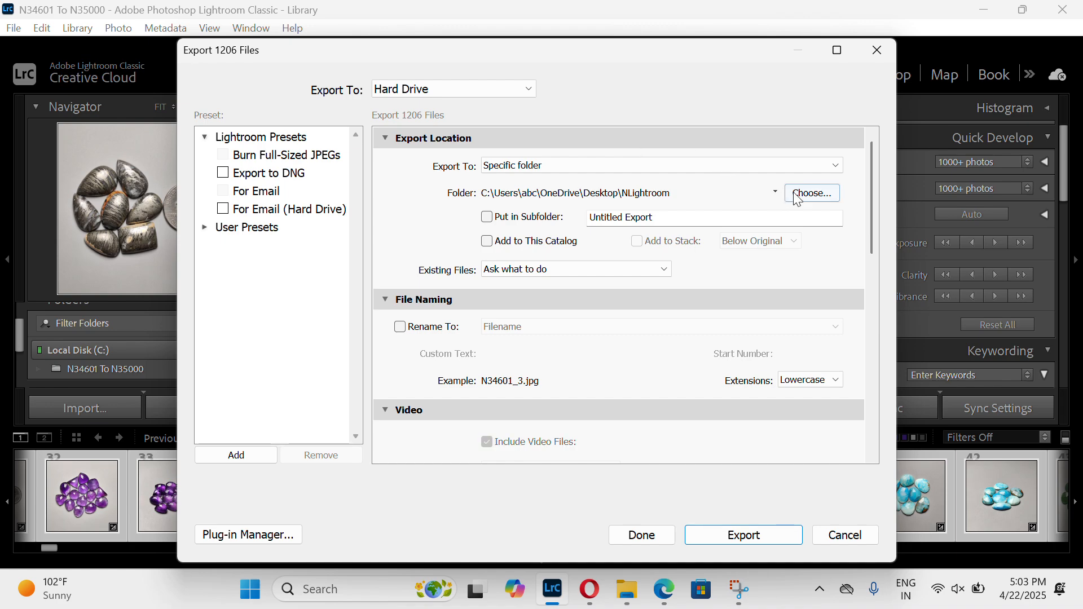
Check the NLightroom destination folder without changing it and review the export settings down to Watermarking and Post-Processing
{"action": "left_click", "coordinate": [830, 204]}
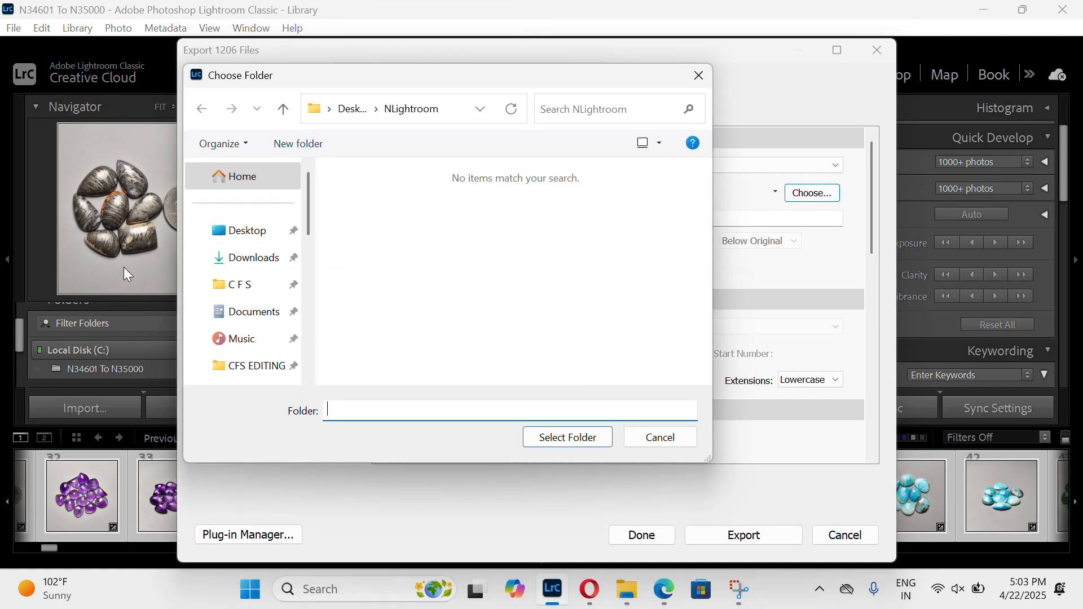
{"action": "left_click", "coordinate": [699, 75]}
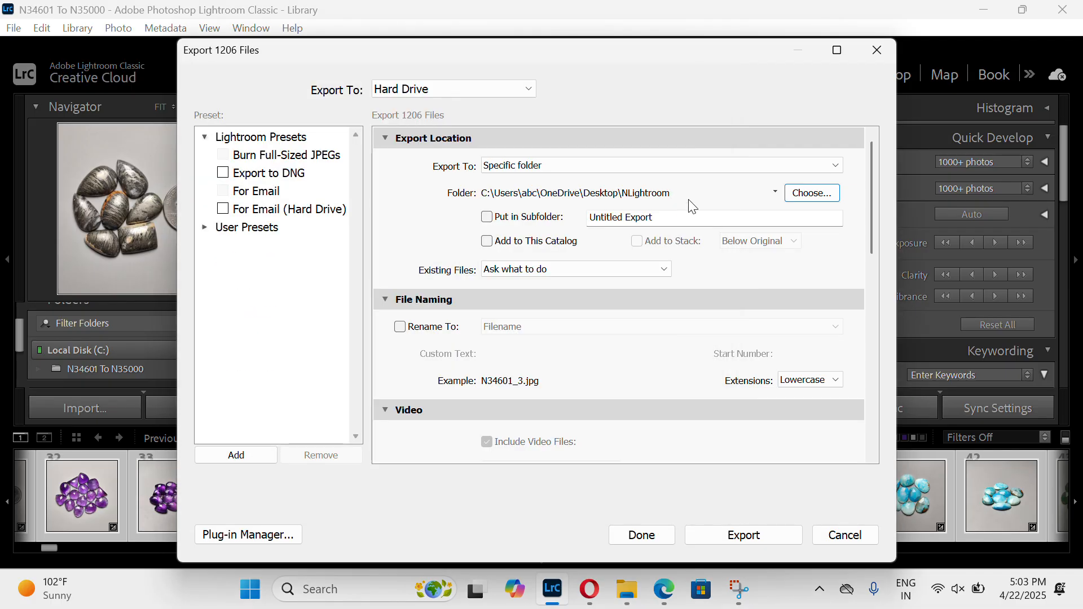
{"action": "left_click", "coordinate": [816, 193]}
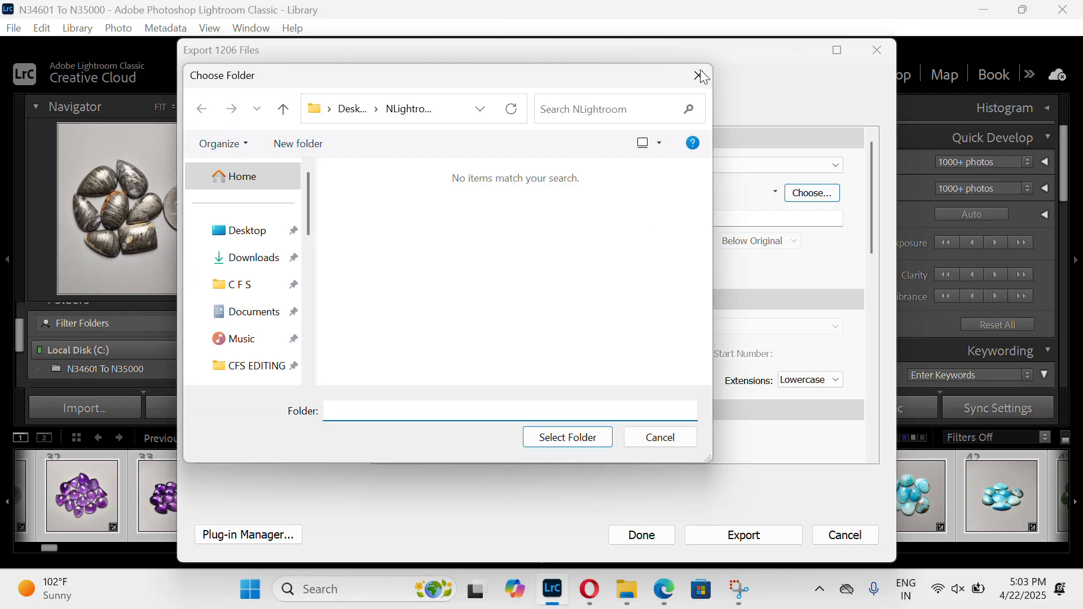
{"action": "left_click", "coordinate": [699, 75]}
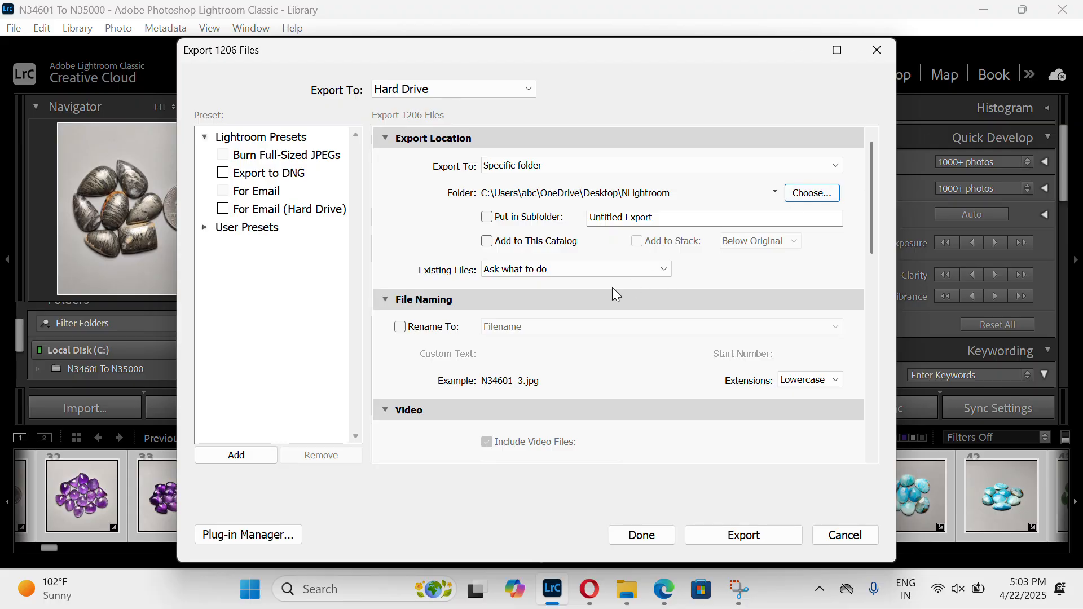
{"action": "scroll", "coordinate": [685, 293], "scroll_direction": "down", "scroll_amount": 3}
{"action": "scroll", "coordinate": [685, 293], "scroll_direction": "up", "scroll_amount": 3}
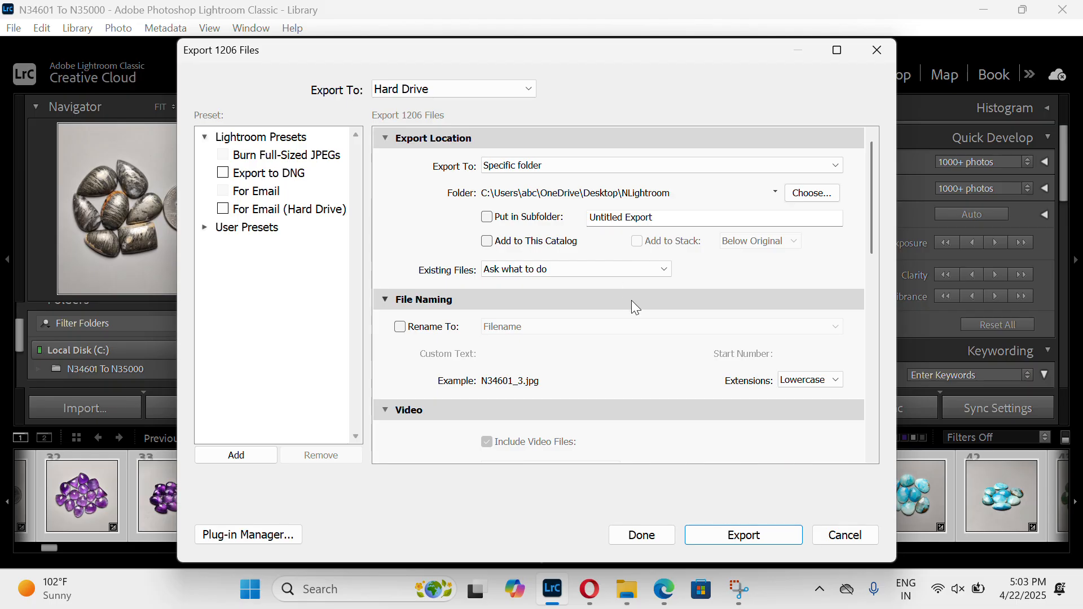
{"action": "scroll", "coordinate": [626, 302], "scroll_direction": "down", "scroll_amount": 10}
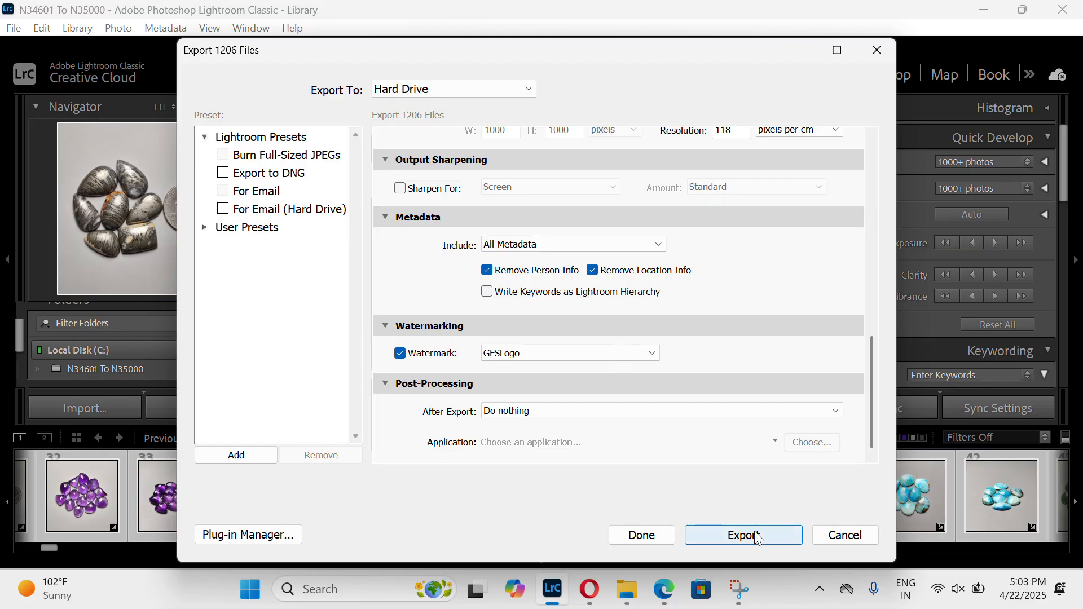
Switch to File Explorer, open the NLightroom folder on the Desktop, and view the exported N34601_1.jpg to check its watermark
{"action": "left_click", "coordinate": [629, 590]}
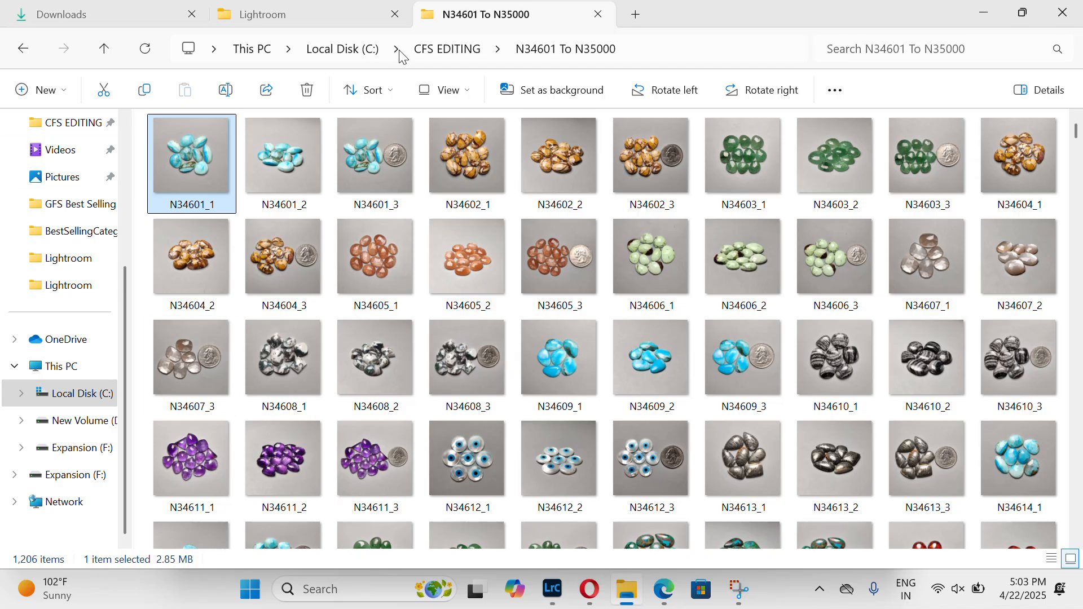
{"action": "left_click", "coordinate": [324, 8]}
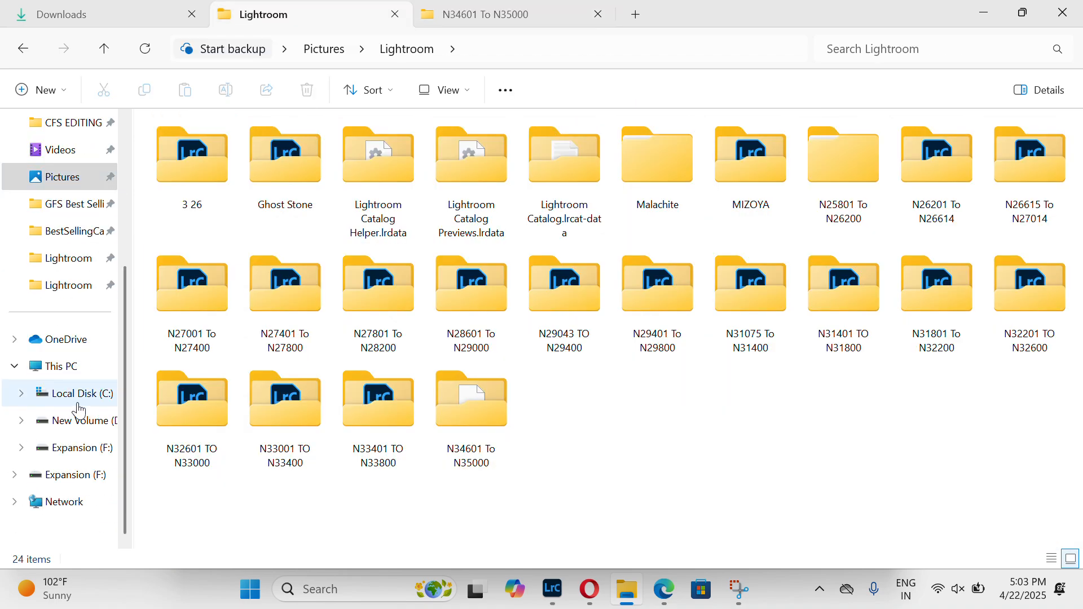
{"action": "scroll", "coordinate": [62, 367], "scroll_direction": "up", "scroll_amount": 4}
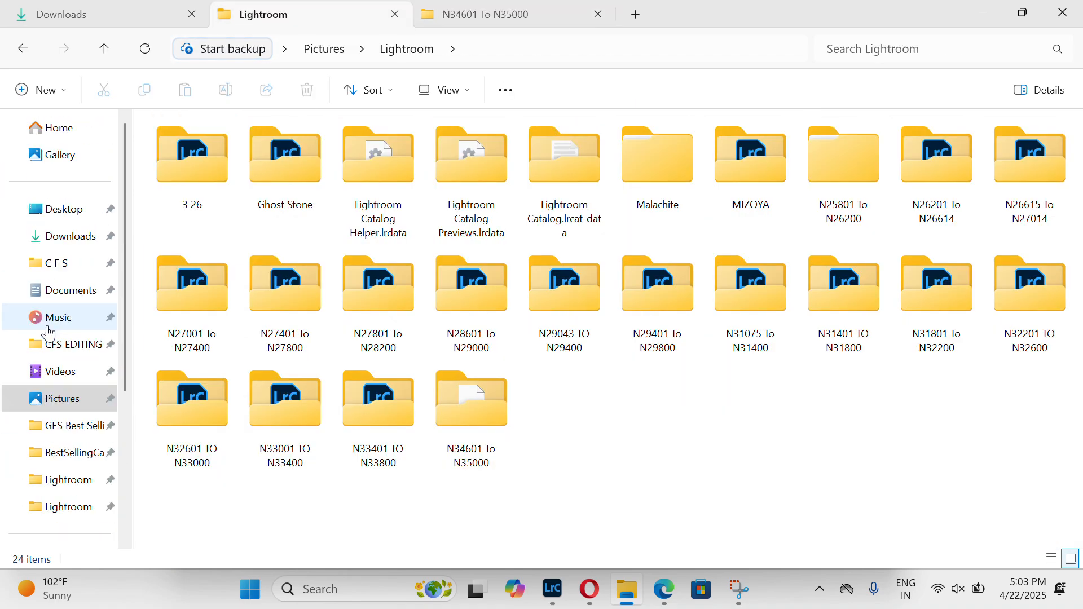
{"action": "left_click", "coordinate": [68, 214]}
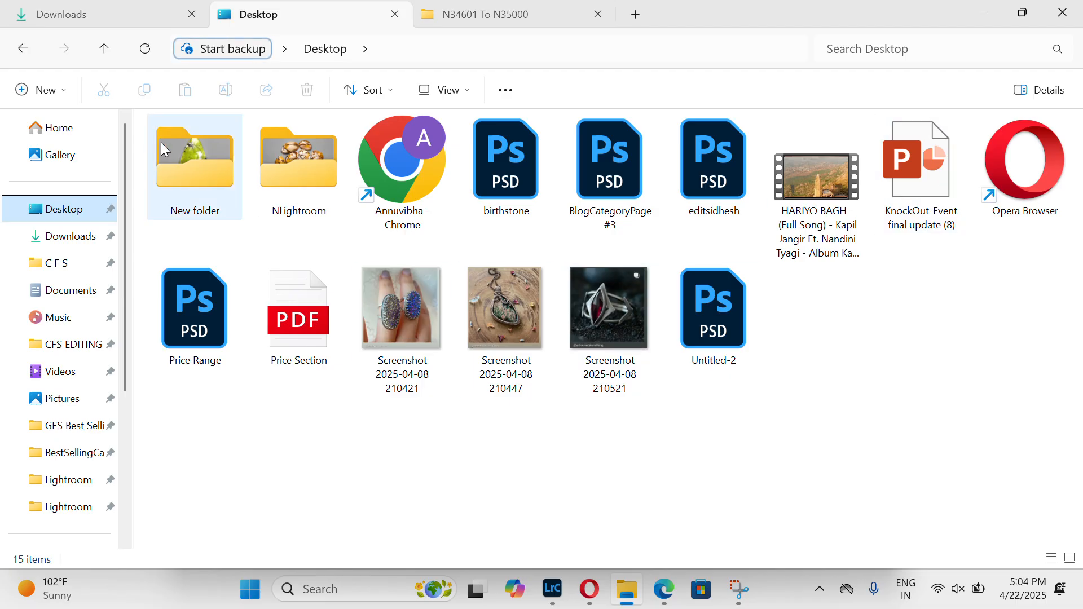
{"action": "double_click", "coordinate": [257, 146]}
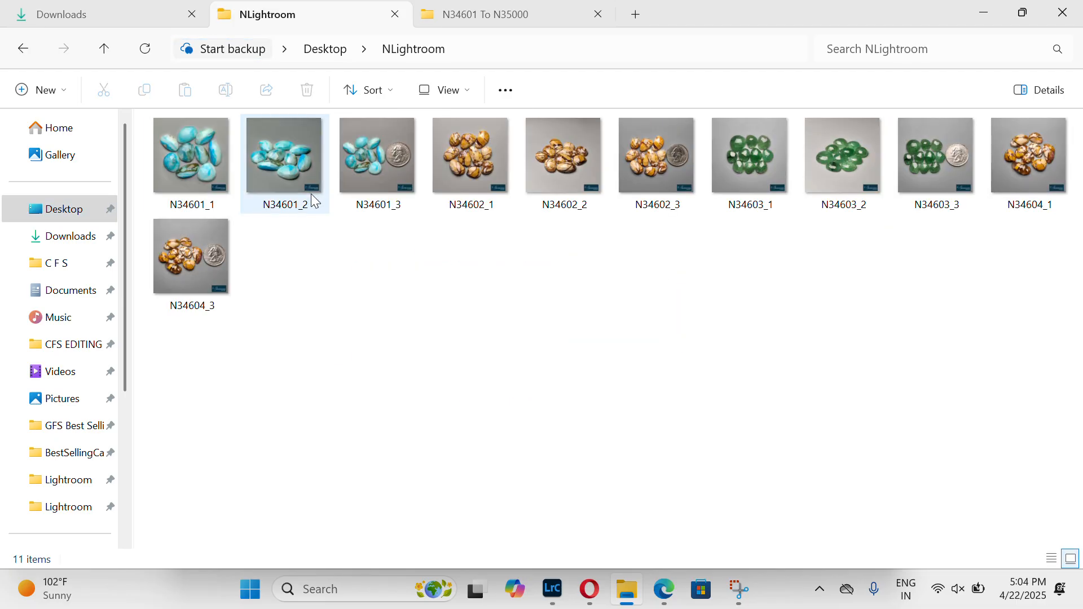
{"action": "double_click", "coordinate": [168, 176]}
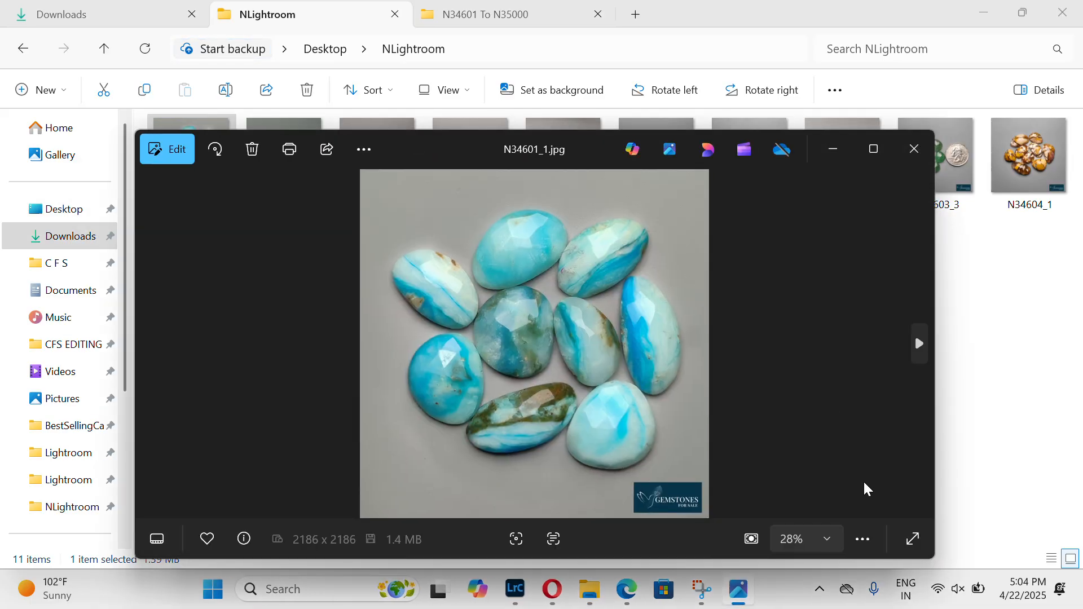
{"action": "left_click", "coordinate": [918, 151]}
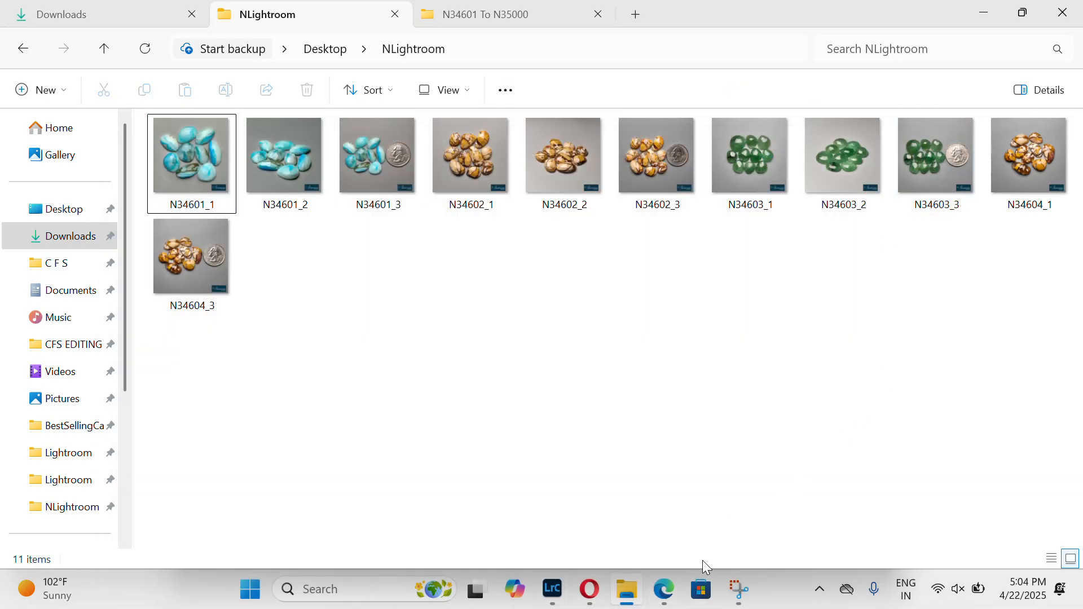
Switch back to Lightroom Classic, cancel the export of the selected photos, and look further down the Library grid
{"action": "left_click", "coordinate": [554, 593]}
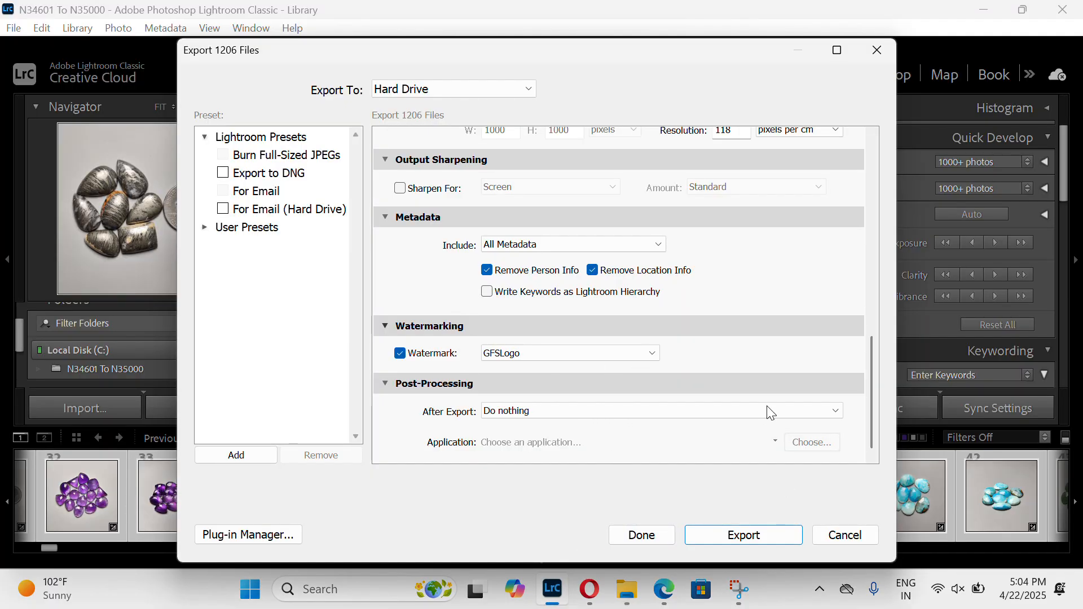
{"action": "scroll", "coordinate": [555, 301], "scroll_direction": "up", "scroll_amount": 10}
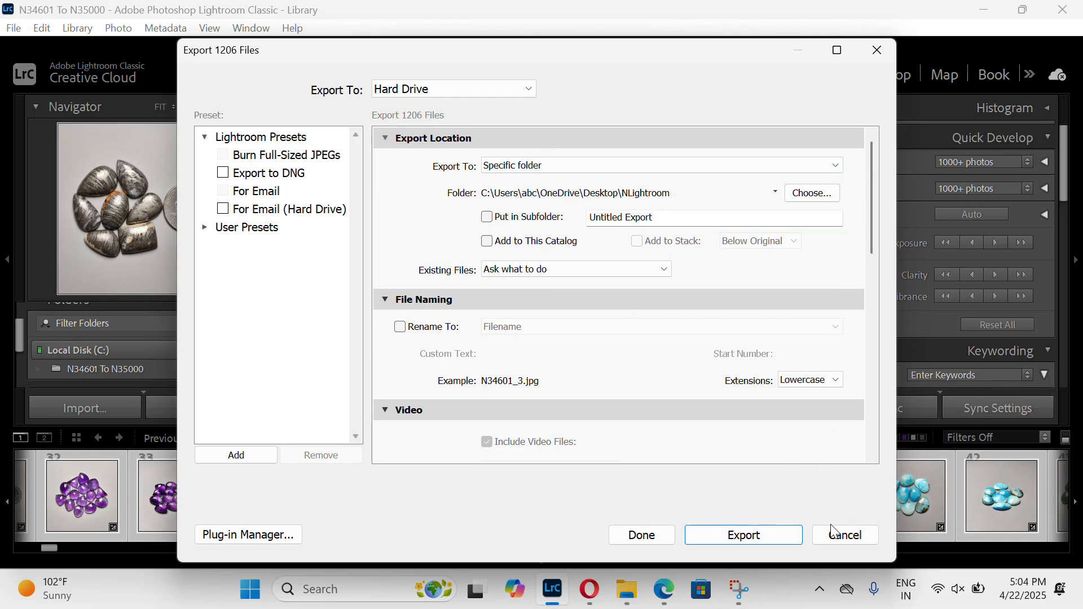
{"action": "left_click", "coordinate": [865, 542]}
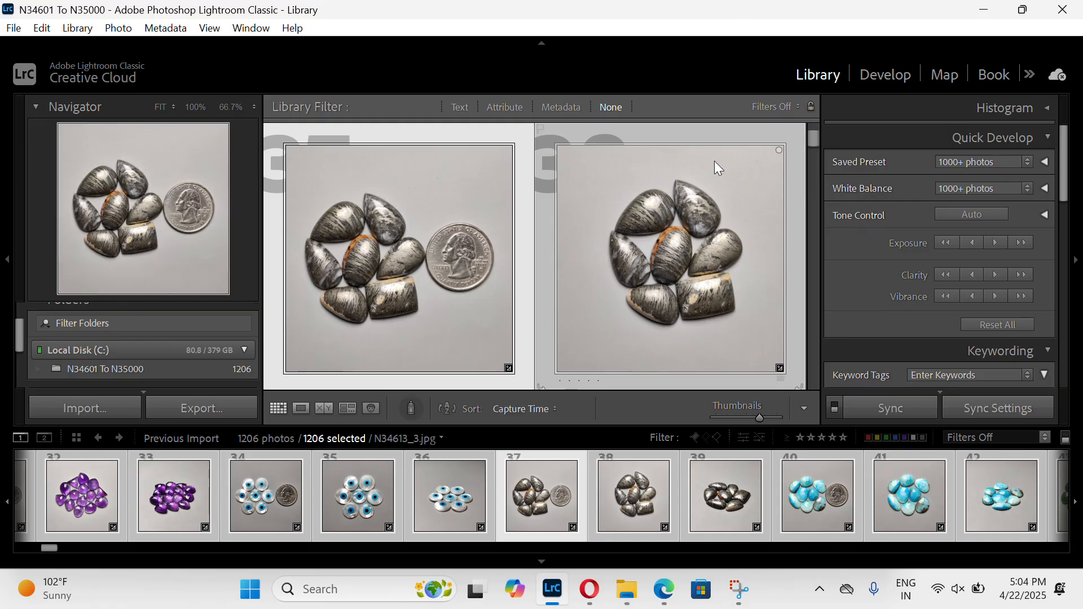
{"action": "scroll", "coordinate": [628, 265], "scroll_direction": "down", "scroll_amount": 3}
{"action": "scroll", "coordinate": [629, 265], "scroll_direction": "down", "scroll_amount": 3}
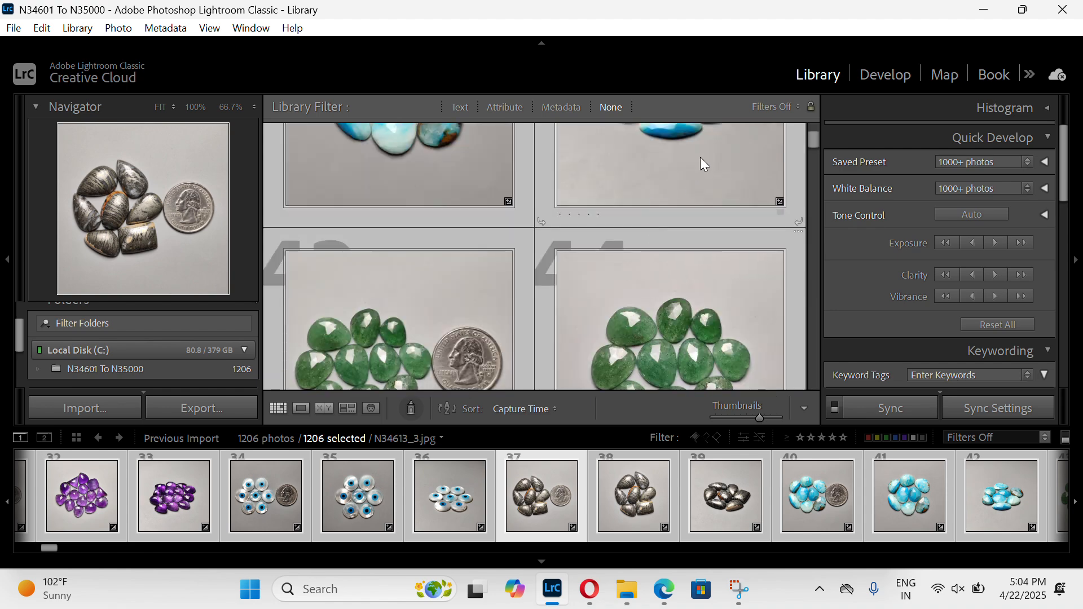